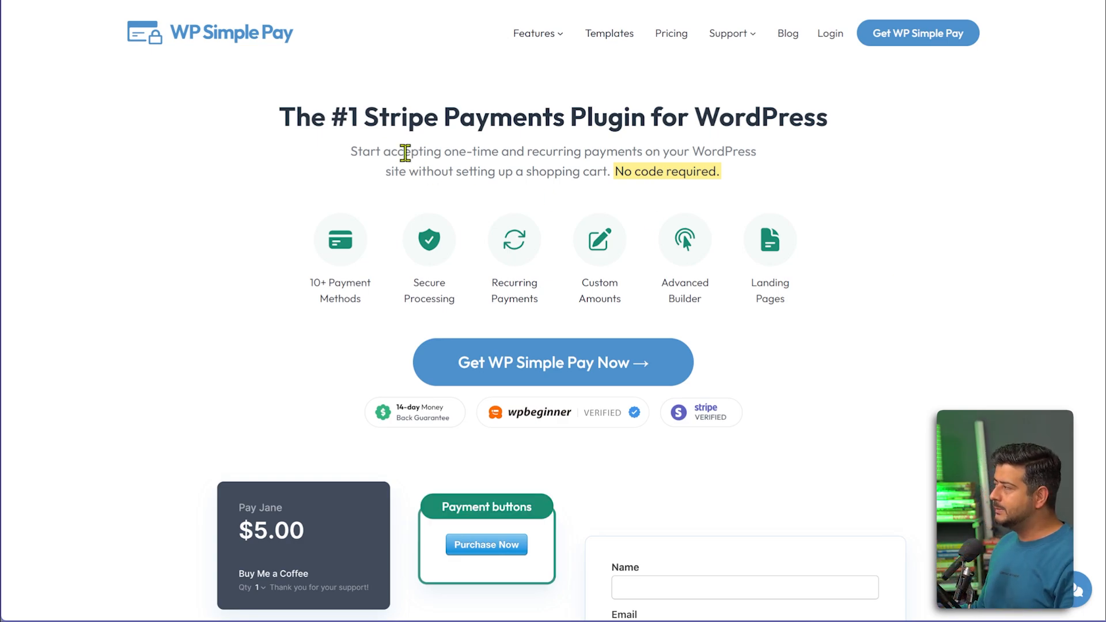
Highlight the Stripe payments headline on the WP Simple Pay homepage, then deselect it.
left_click_drag(287, 124, 835, 138)
left_click(916, 187)
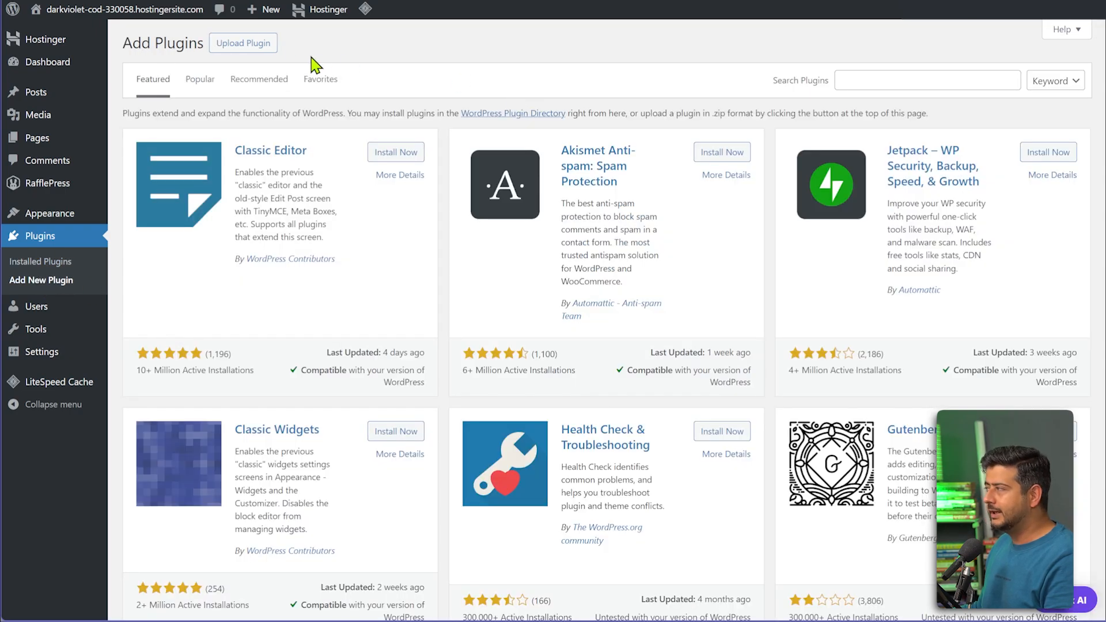
Upload wp-simple-pay-pro-4.12.0.zip, install it, and activate the plugin.
left_click(236, 56)
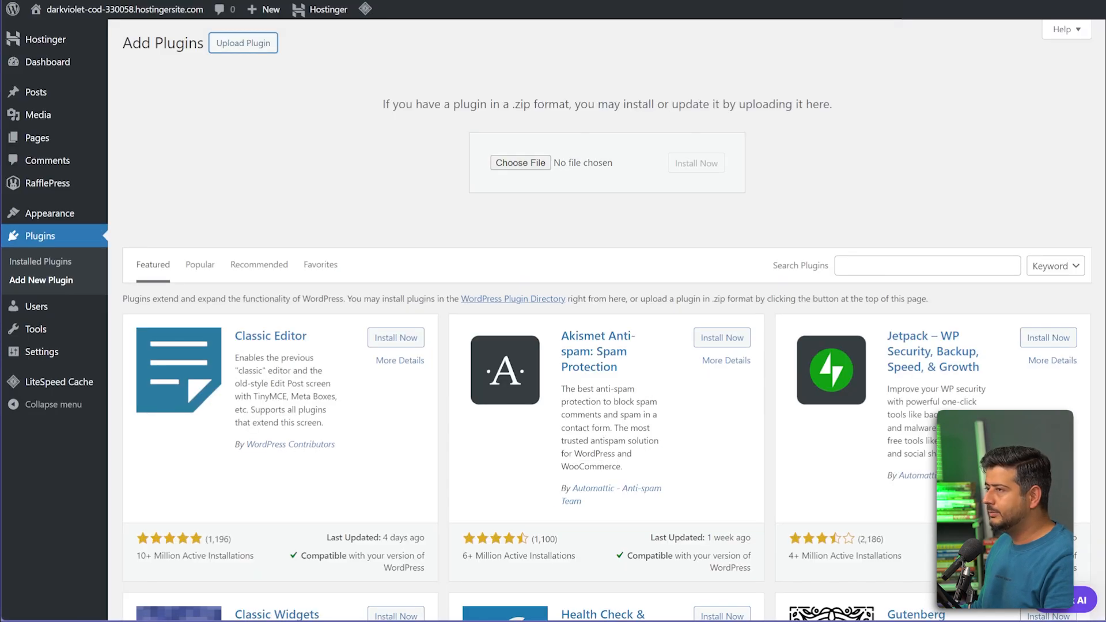
left_click_drag(370, 193, 567, 170)
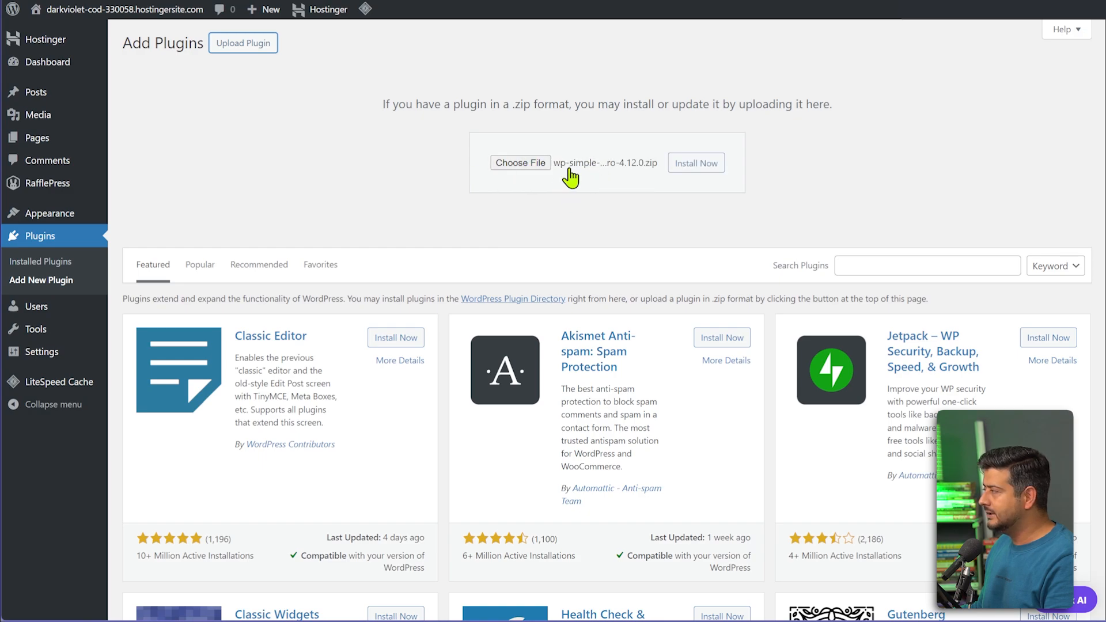
left_click(697, 167)
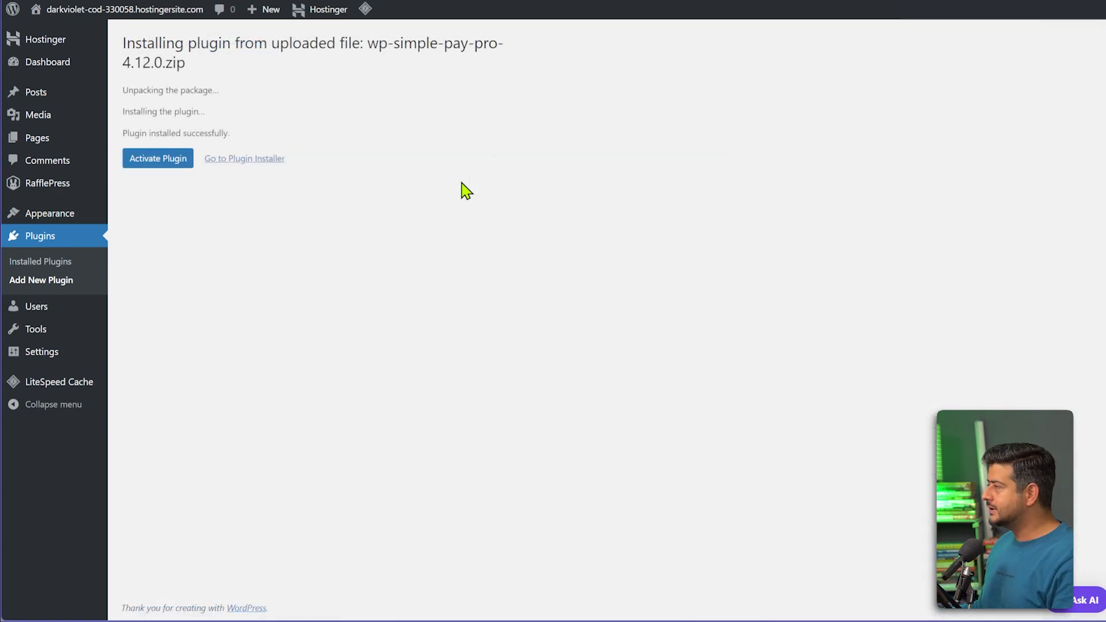
left_click(166, 168)
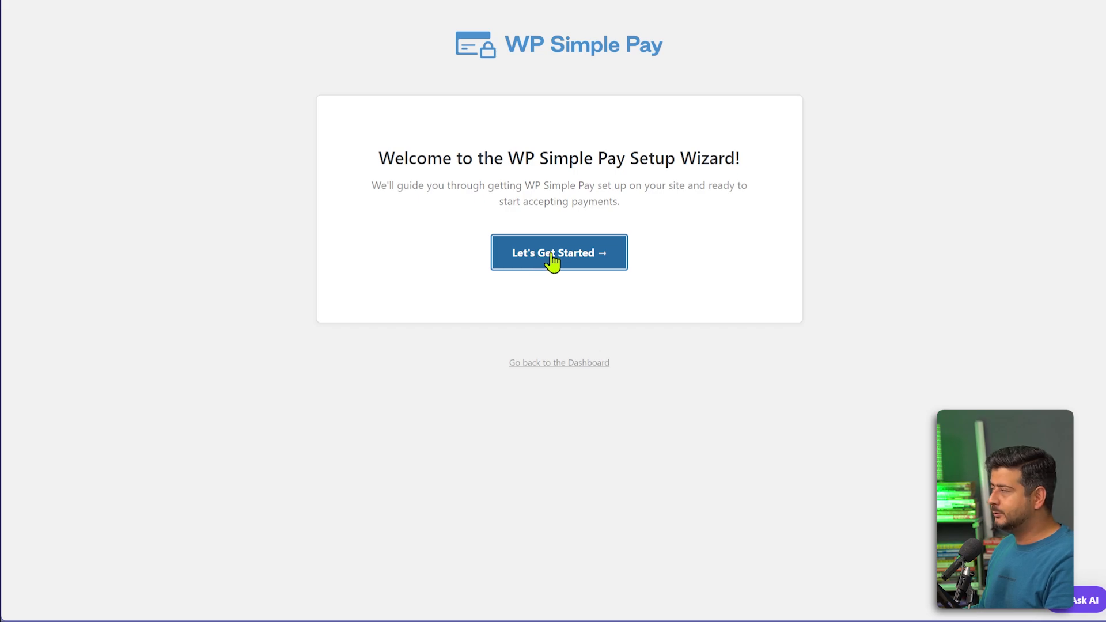
Start the setup wizard, paste the license key, and activate it to continue.
left_click(603, 260)
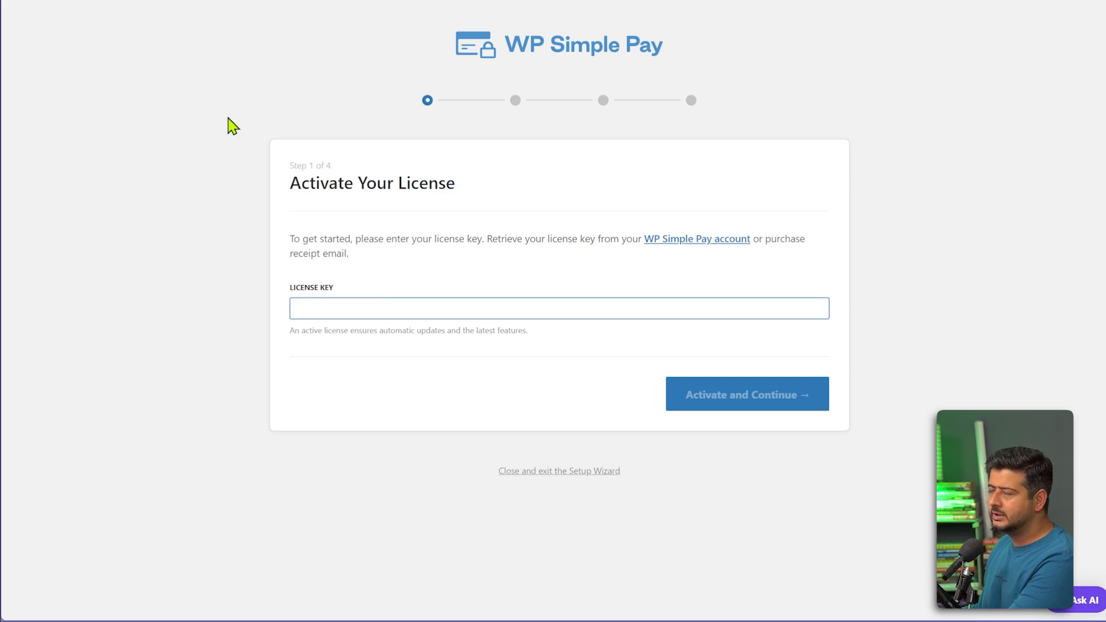
key("ctrl+v")
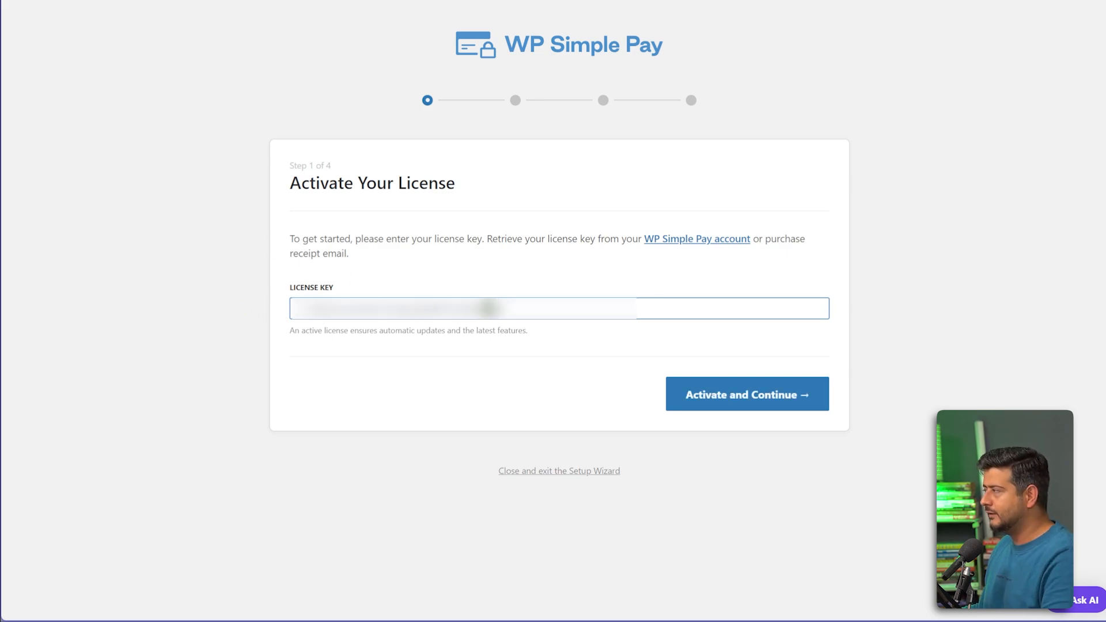
left_click(727, 410)
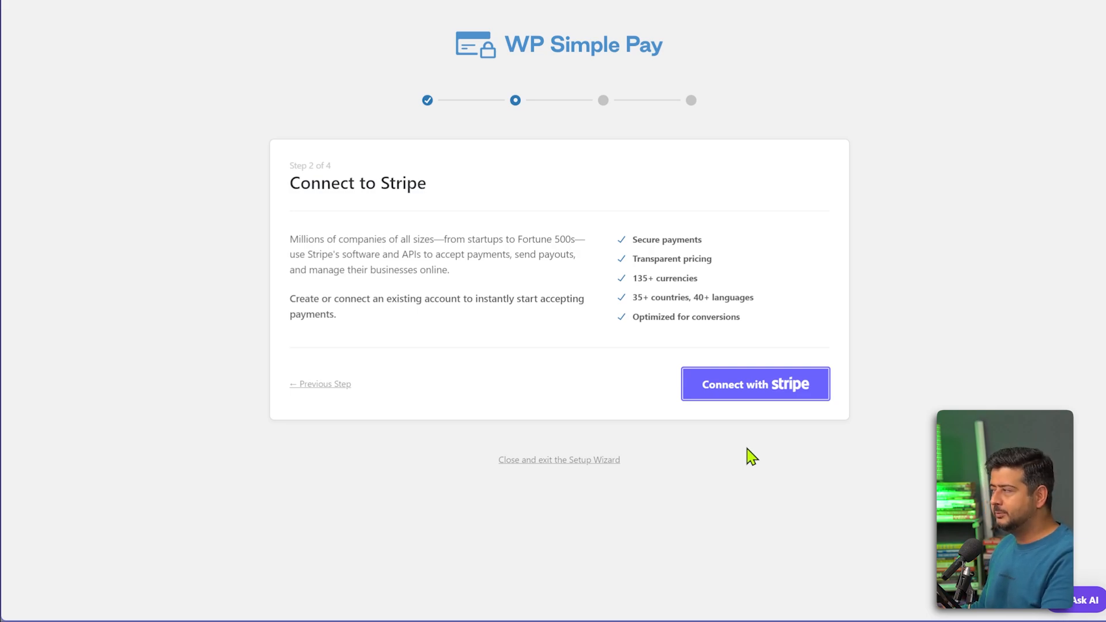
Connect with Stripe, skipping the account form to link in test mode.
left_click(750, 395)
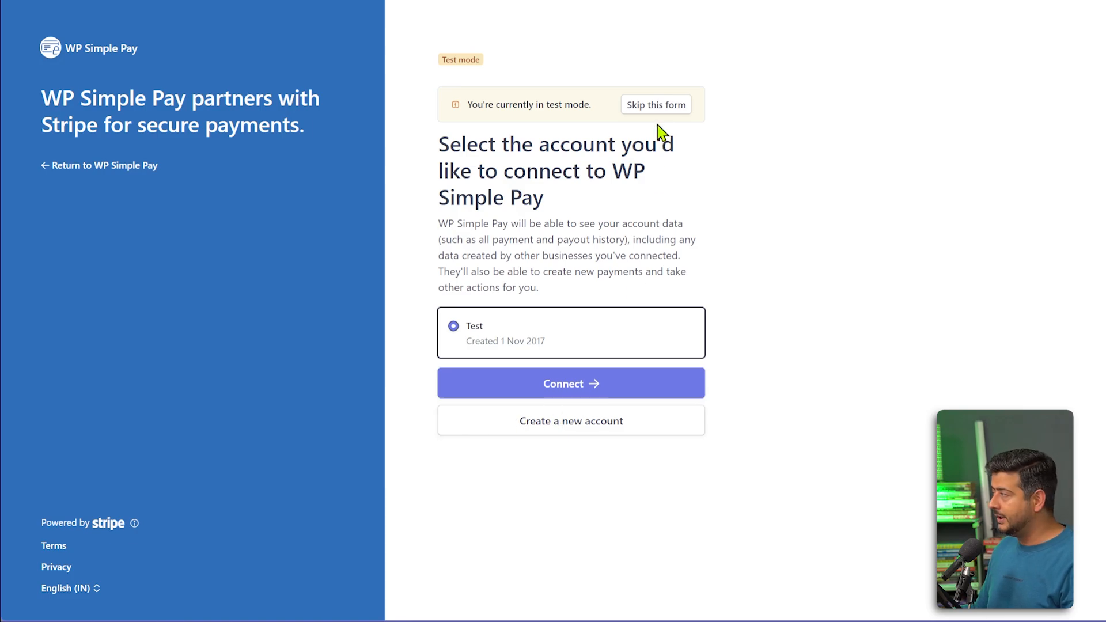
left_click(657, 108)
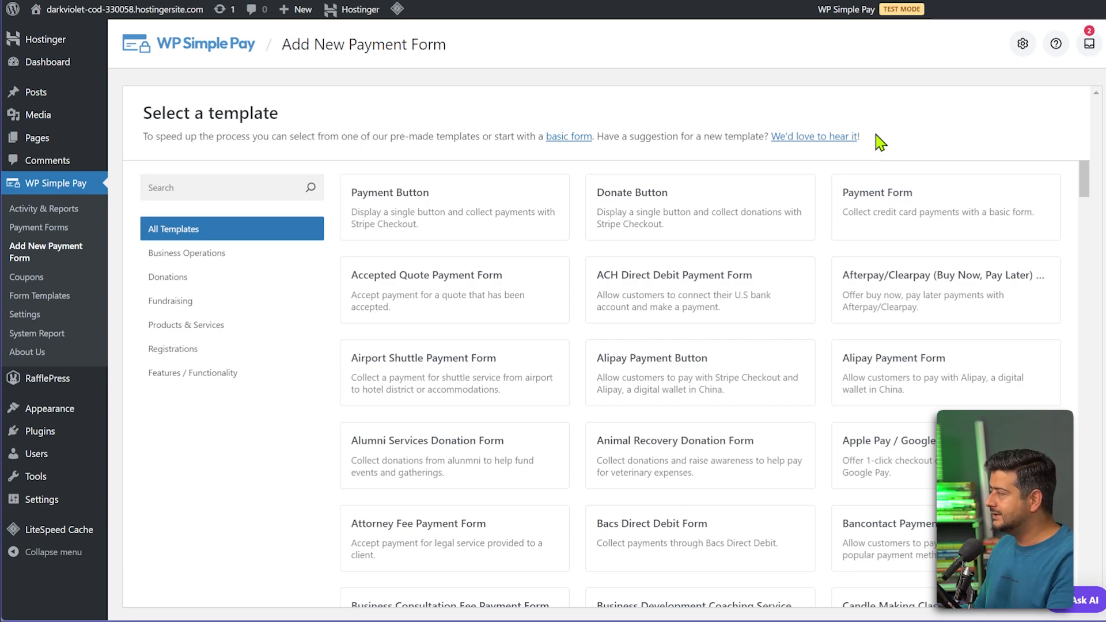
Search templates for 'recur', clear the search, then use the Payment Form template.
left_click(263, 194)
type("recur")
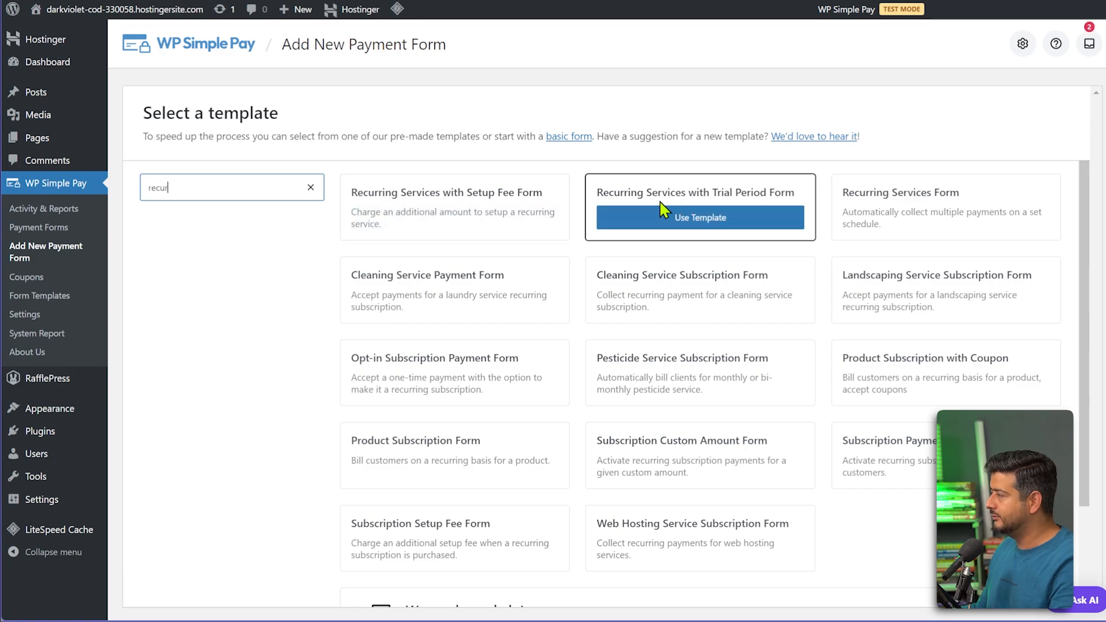
left_click(311, 187)
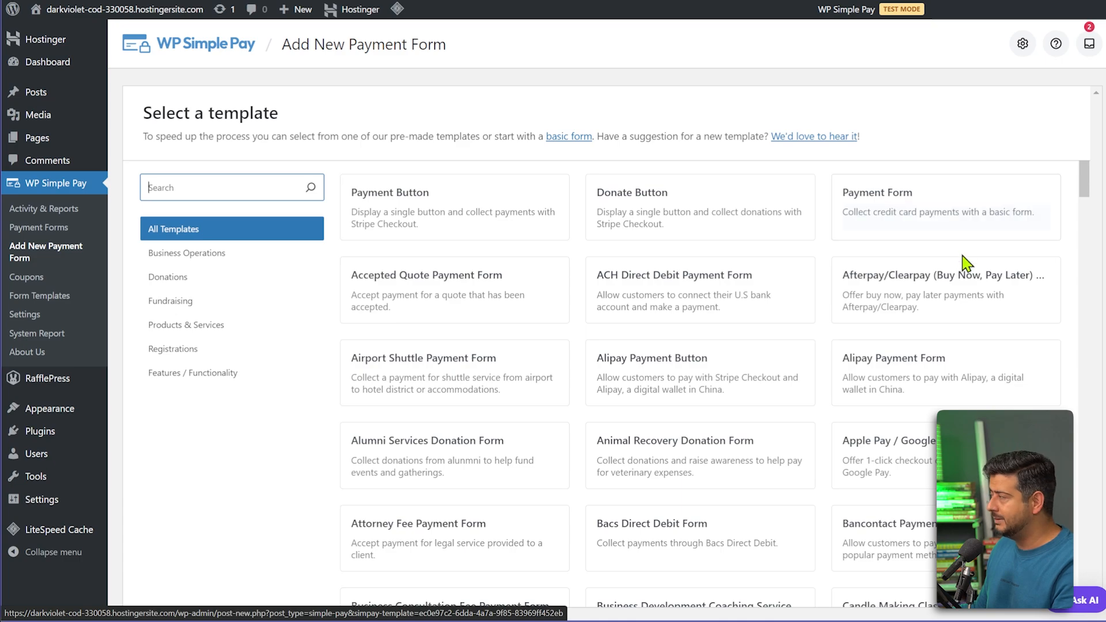
left_click(945, 226)
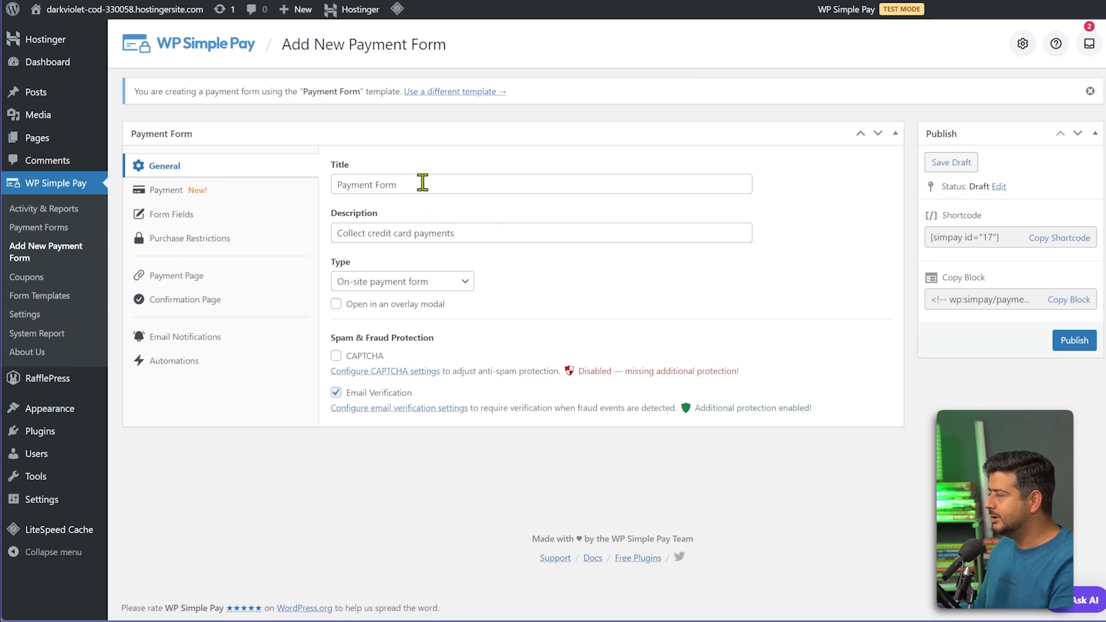
Retitle the form 'Lawn Care Service' and keep the On-site payment form type.
left_click_drag(423, 183, 317, 182)
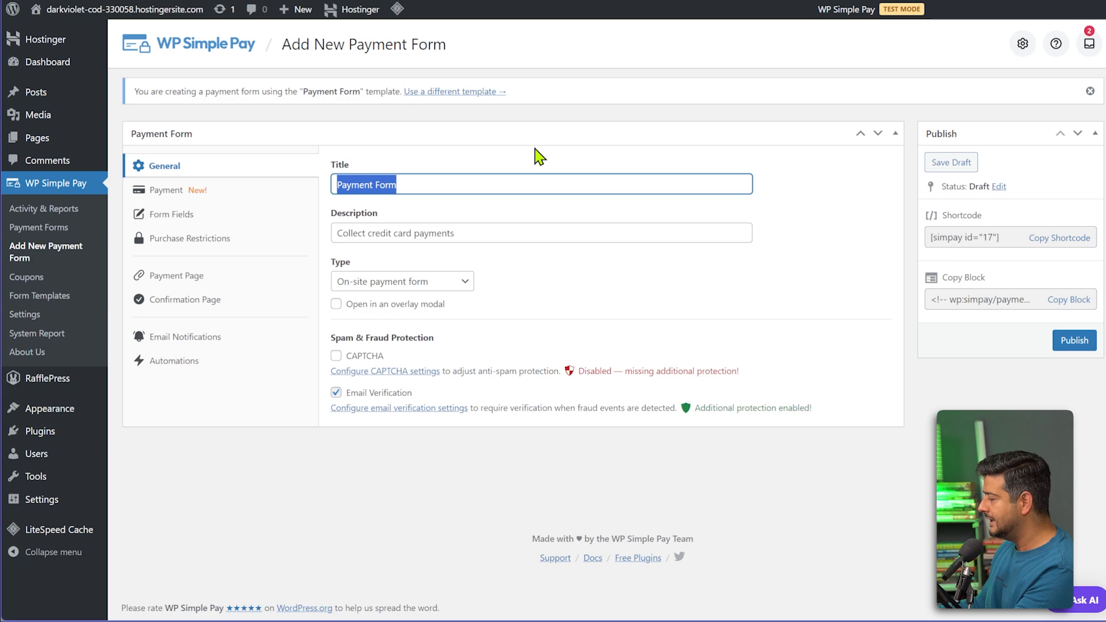
type("Lawn ")
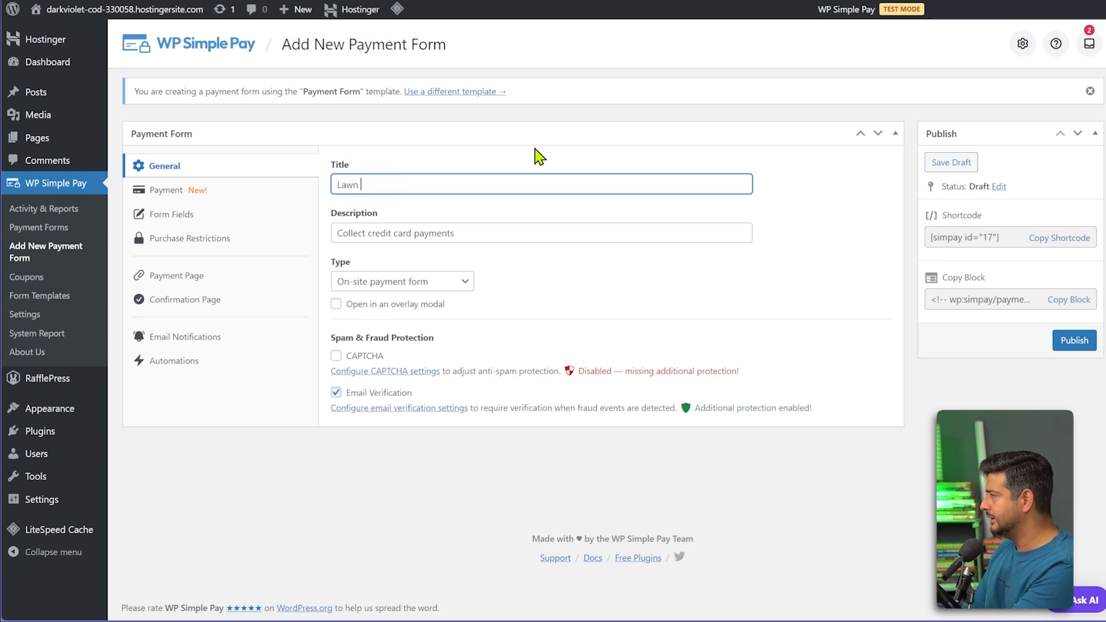
type("Care Service")
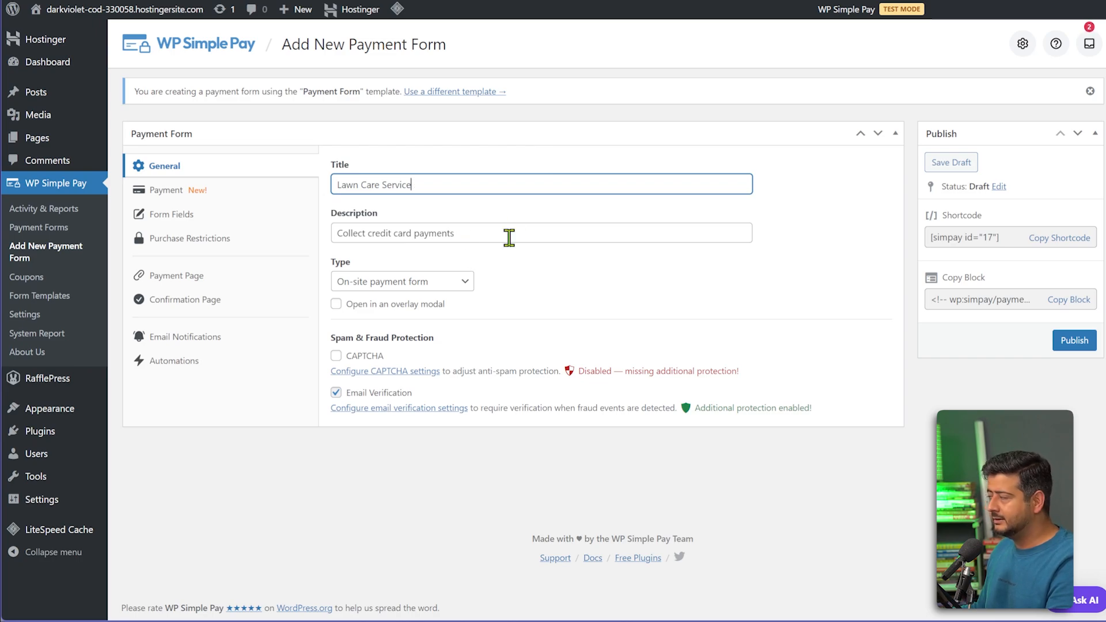
left_click(459, 286)
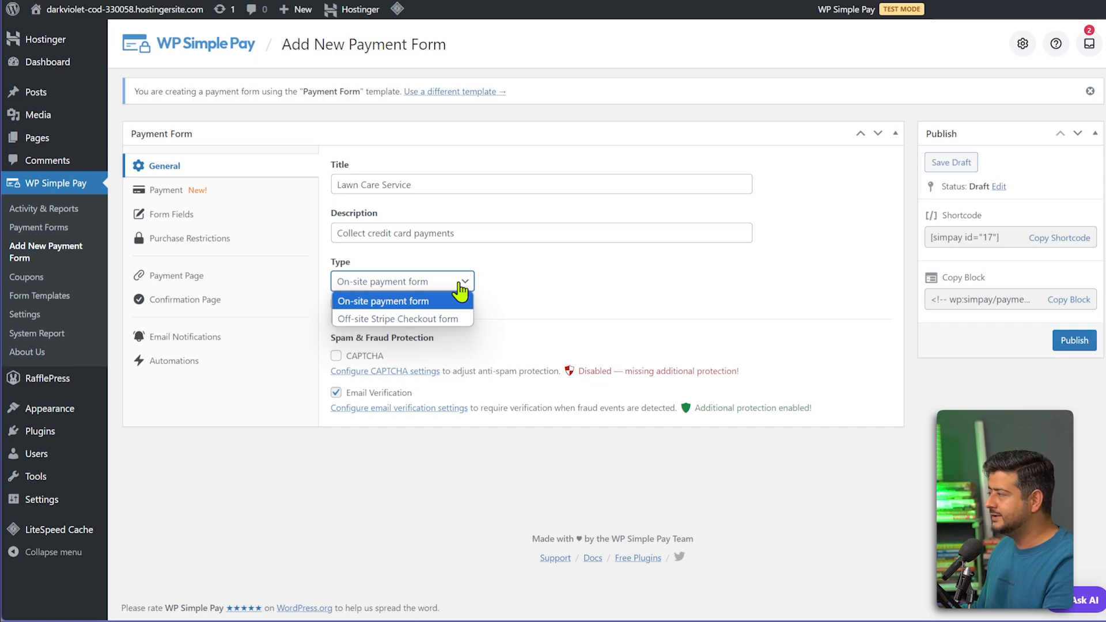
left_click(460, 285)
left_click(541, 283)
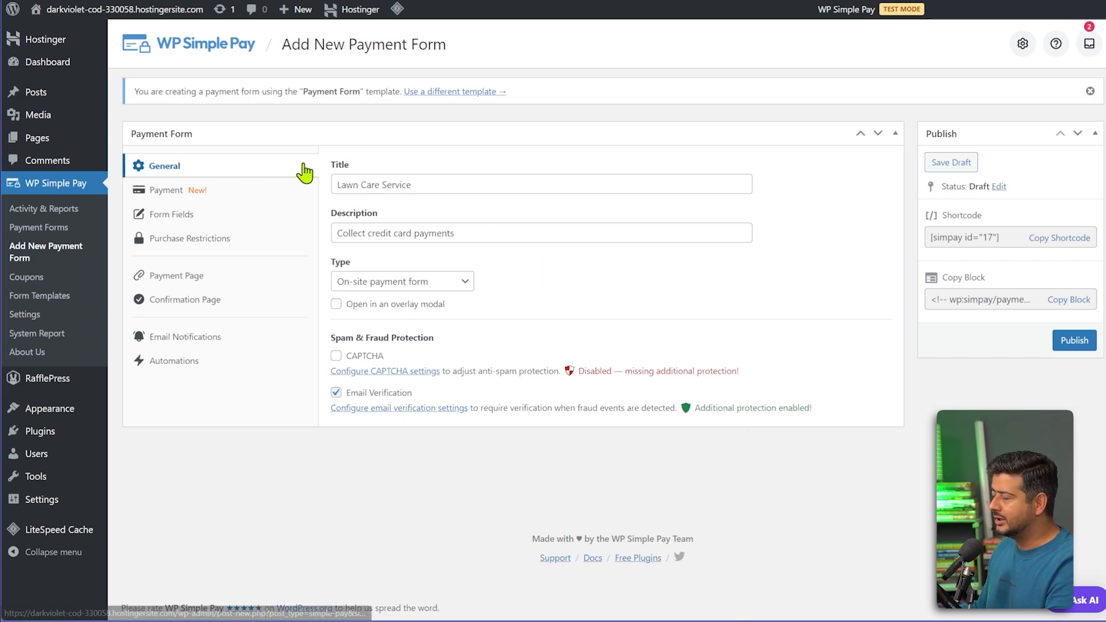
In the form's Payment settings, keep tax collection set to none.
left_click(203, 199)
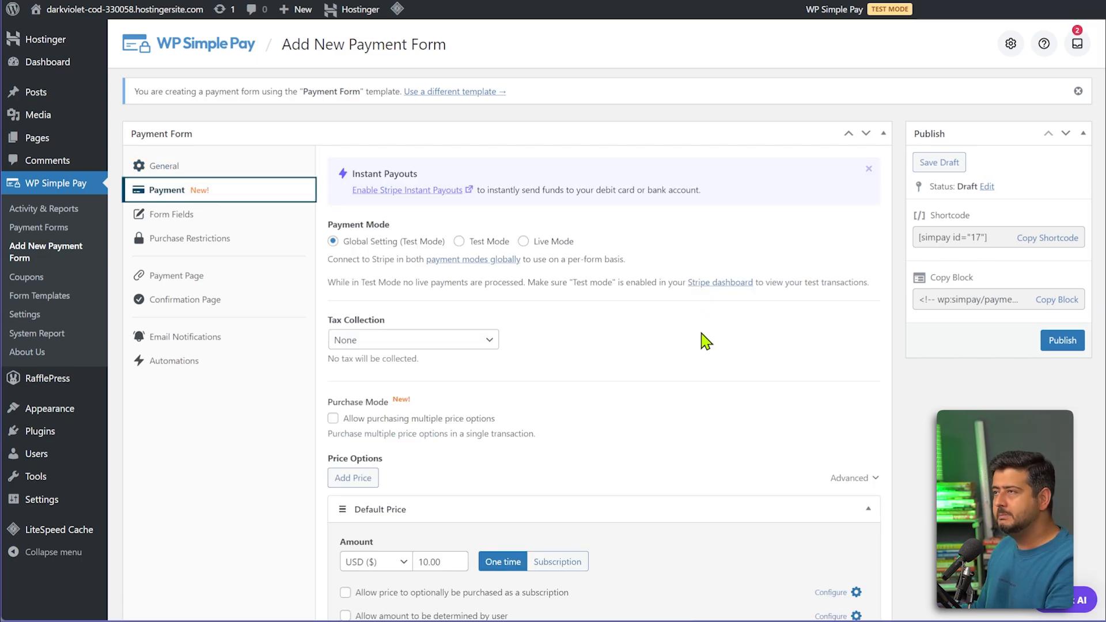
scroll(705, 340, "down", 2)
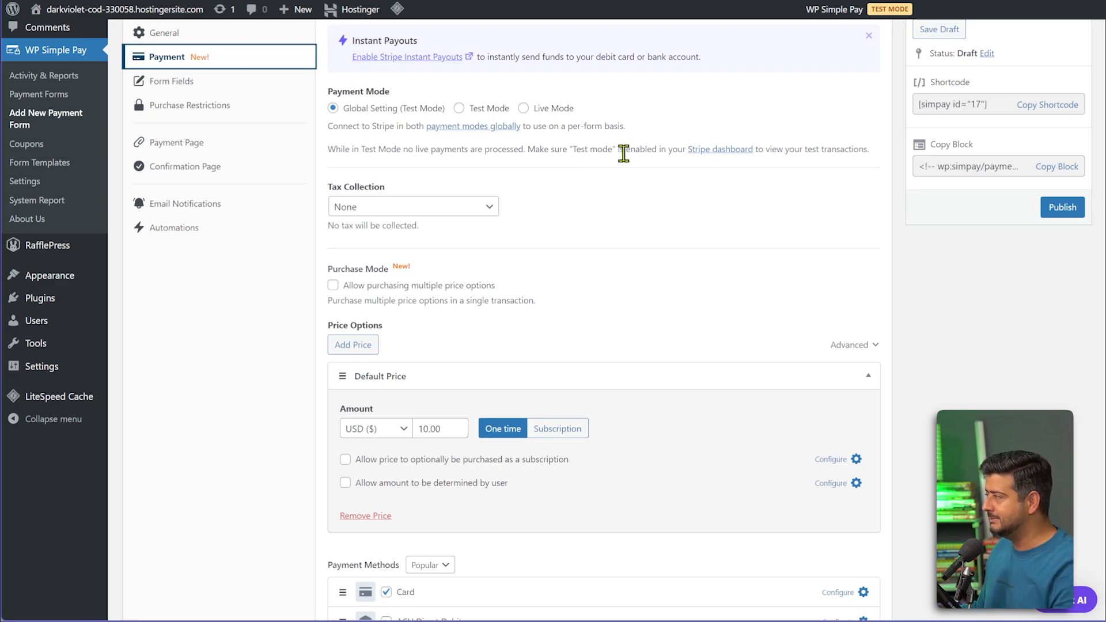
left_click(475, 212)
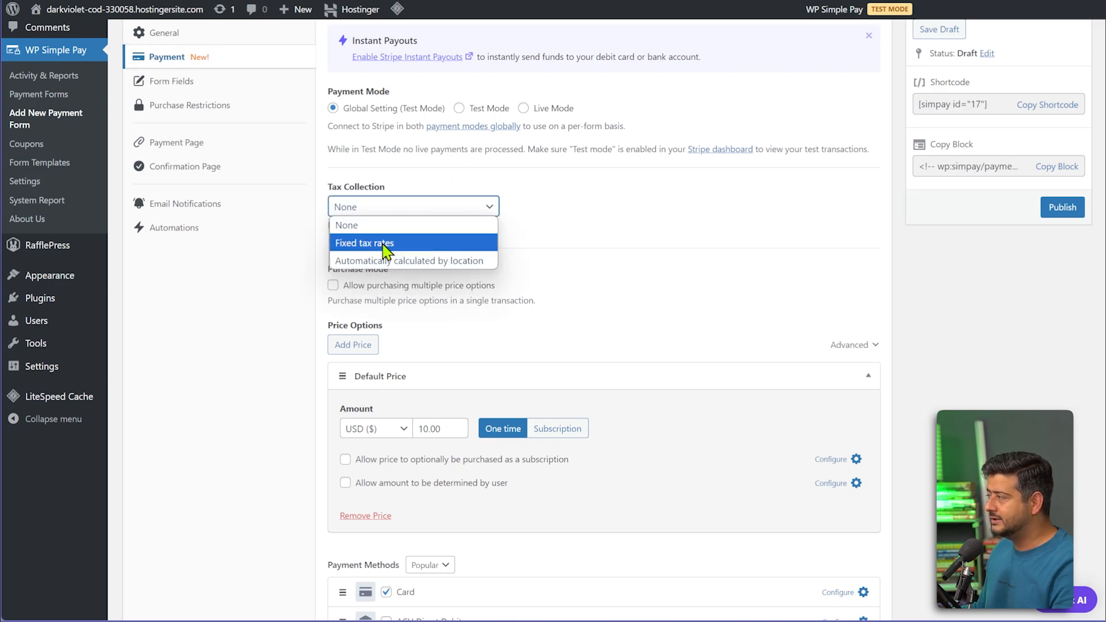
left_click(556, 209)
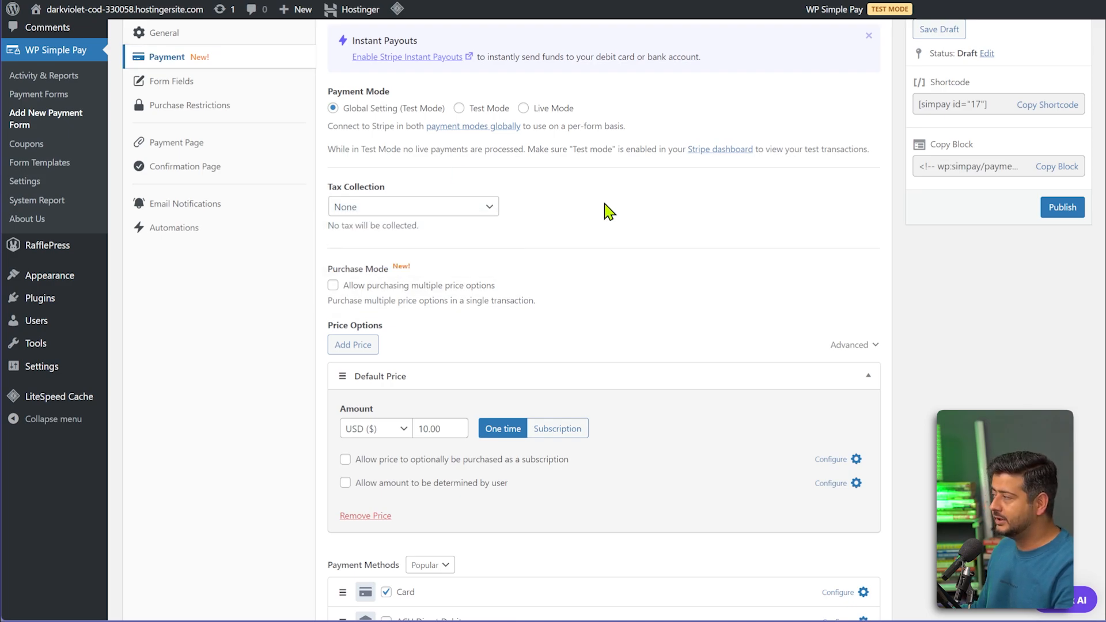
scroll(637, 205, "down", 2)
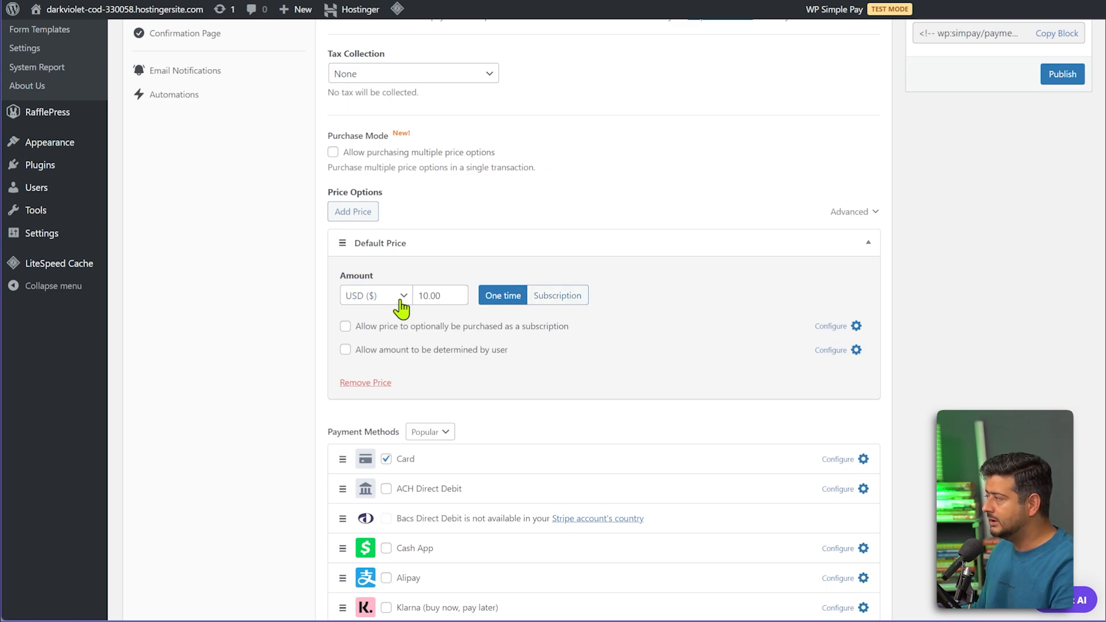
Change the default price to 99 as a subscription and open its Recurring Settings.
double_click(448, 297)
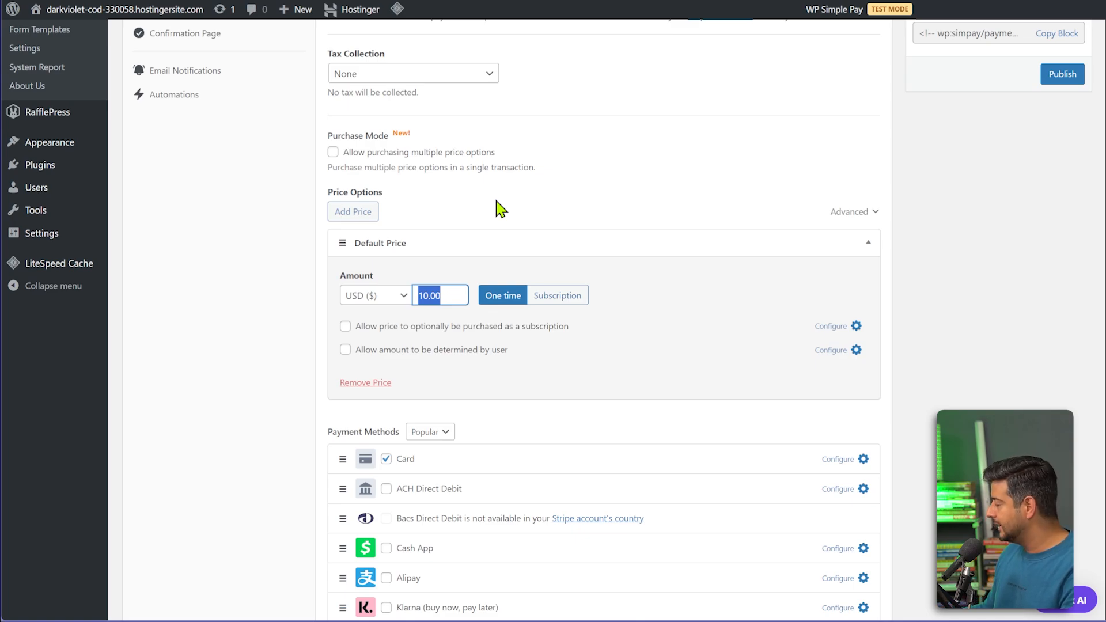
type("99")
left_click(527, 201)
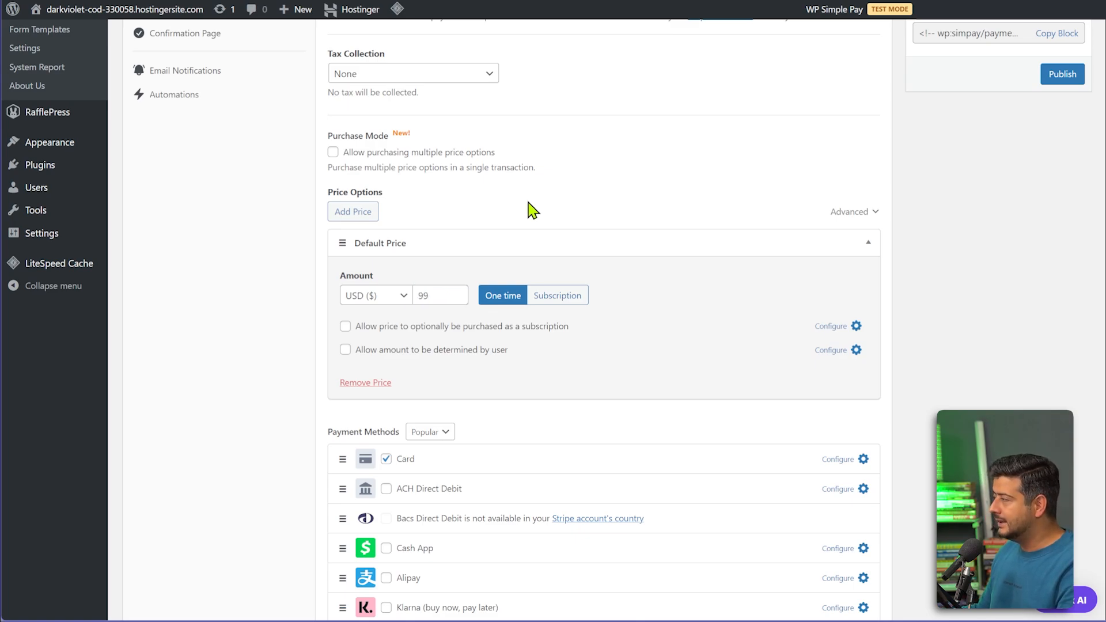
left_click(557, 296)
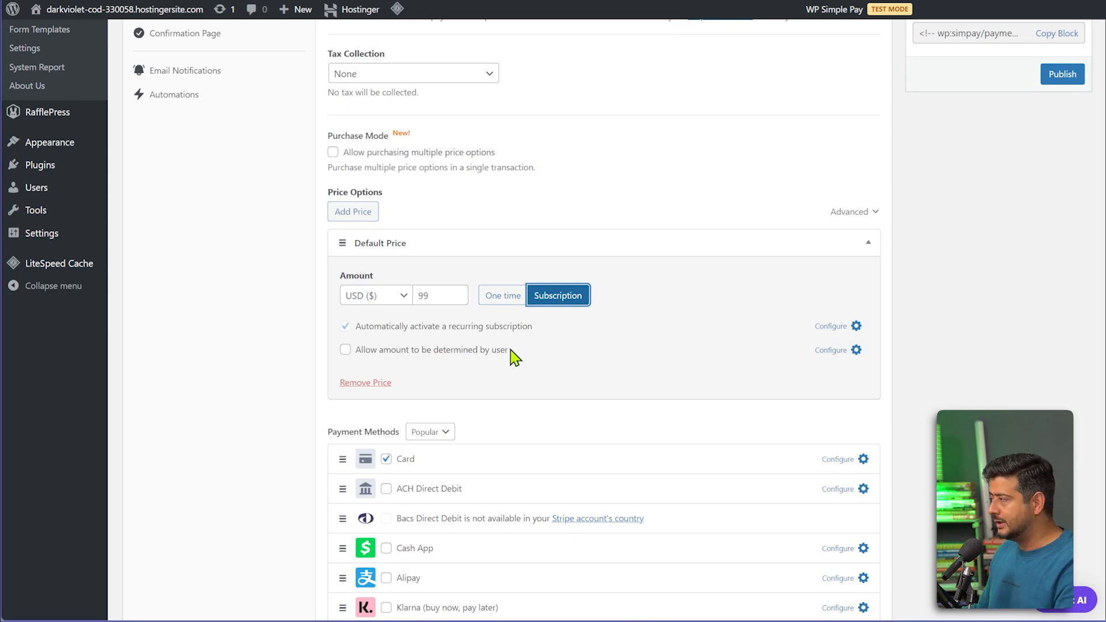
left_click(858, 326)
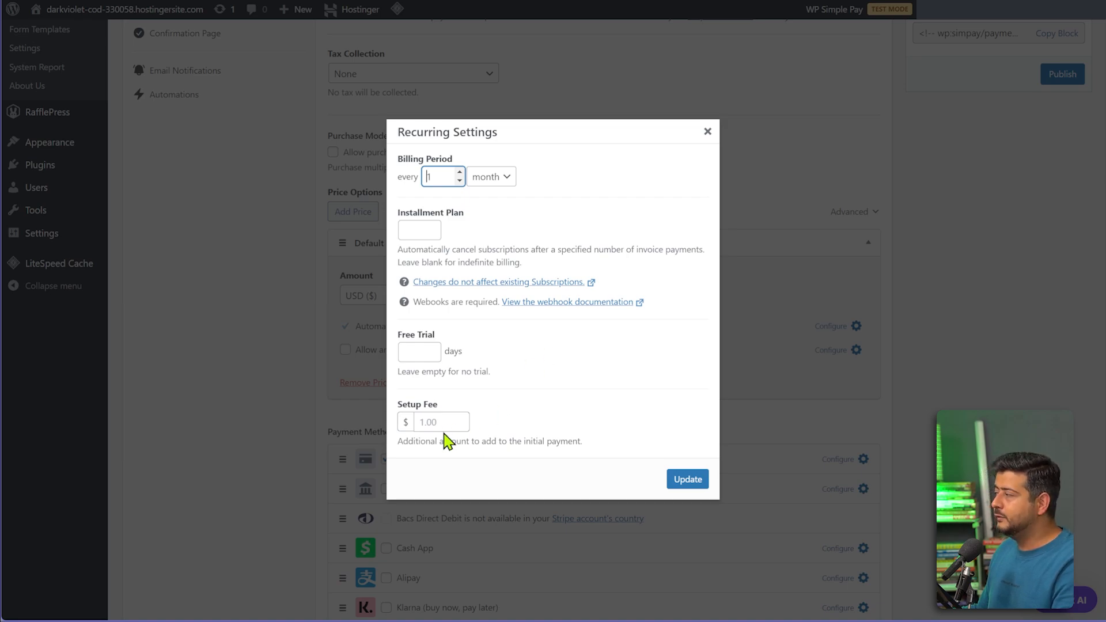
Set billing to every 15 days, a 15-day free trial and a 49 setup fee, then update.
left_click(537, 353)
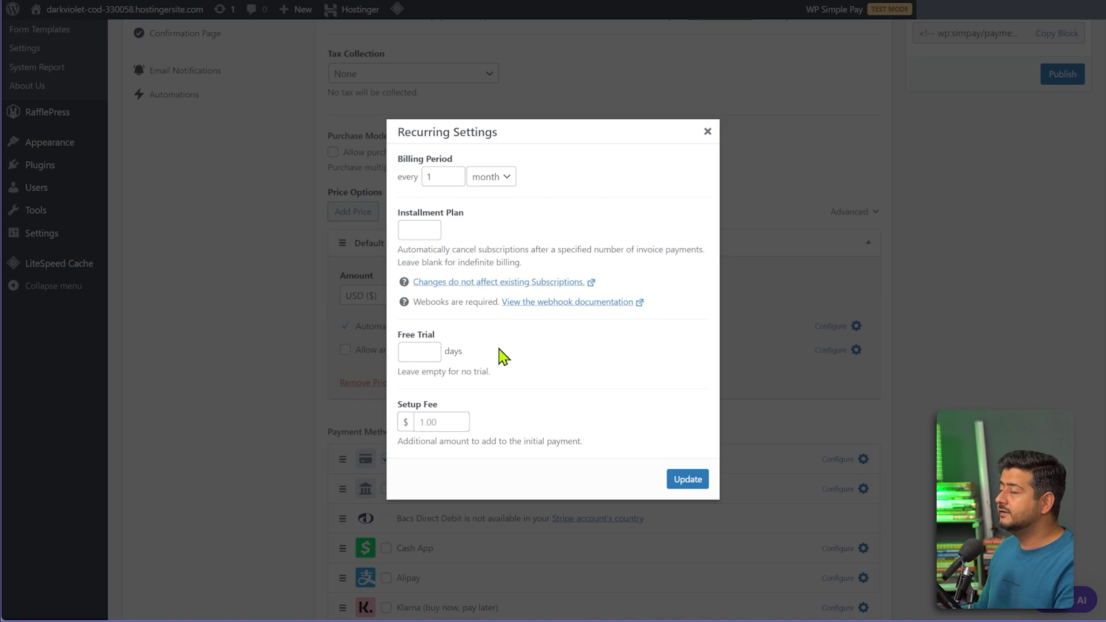
left_click(419, 352)
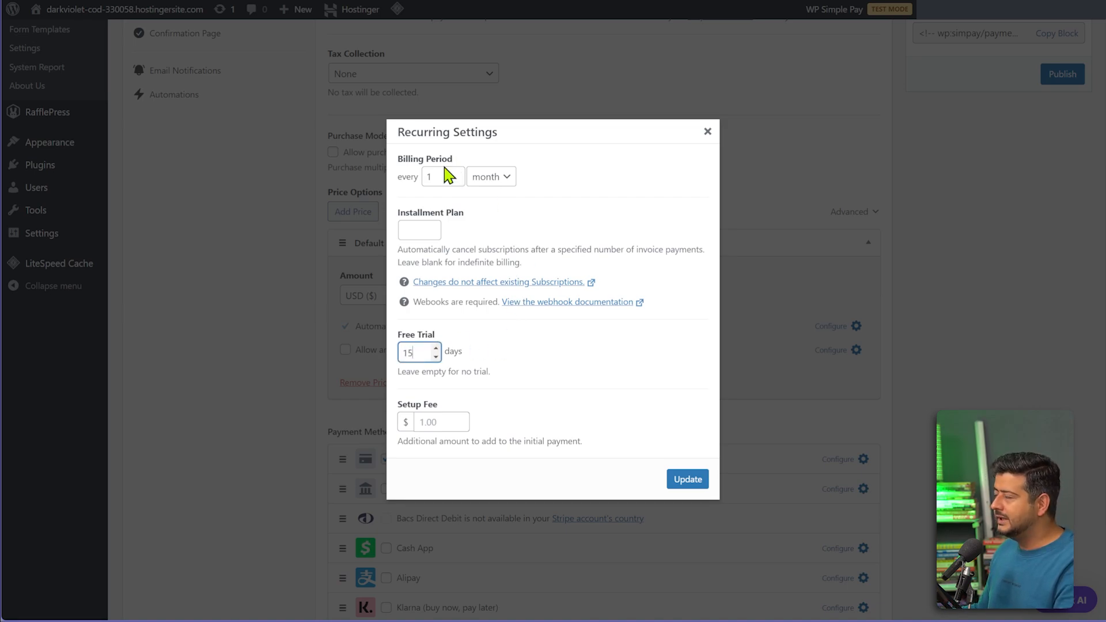
left_click(490, 178)
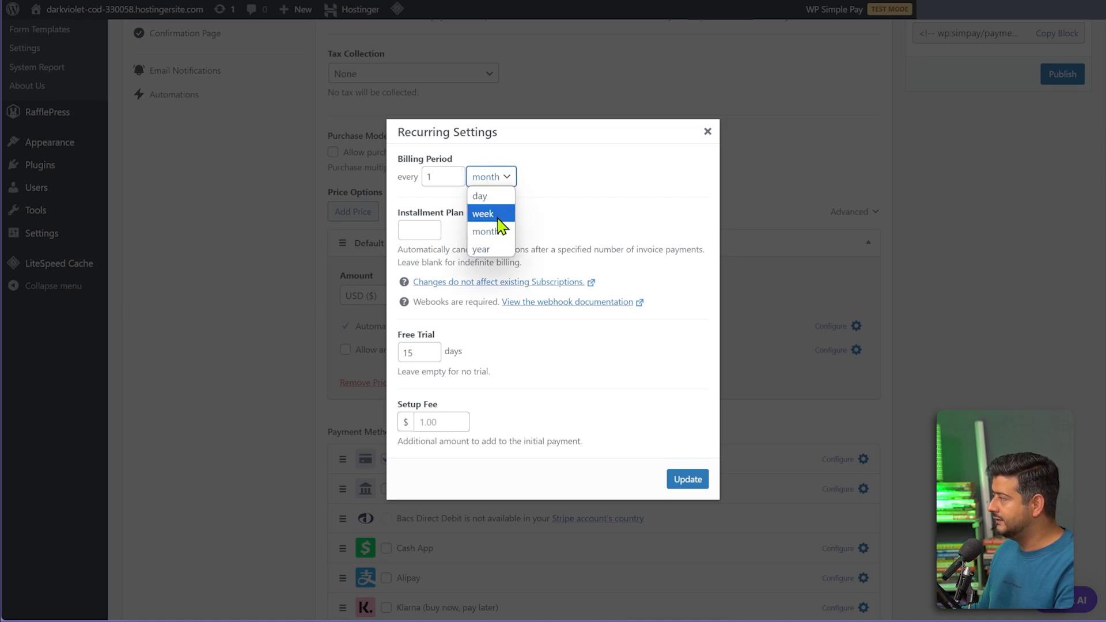
left_click(484, 197)
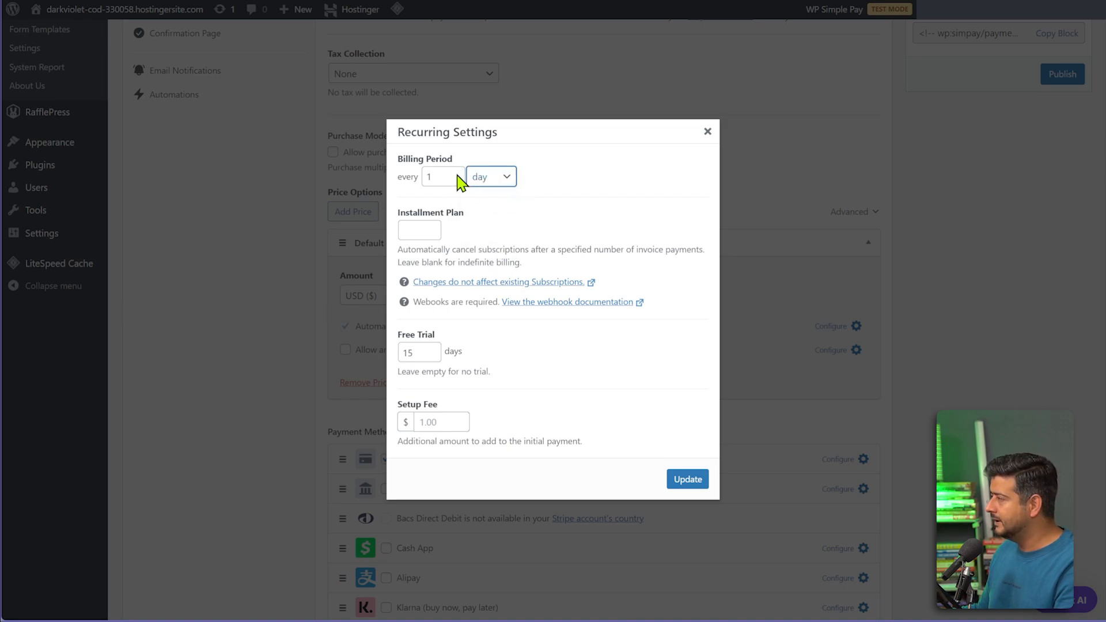
double_click(432, 176)
type("15")
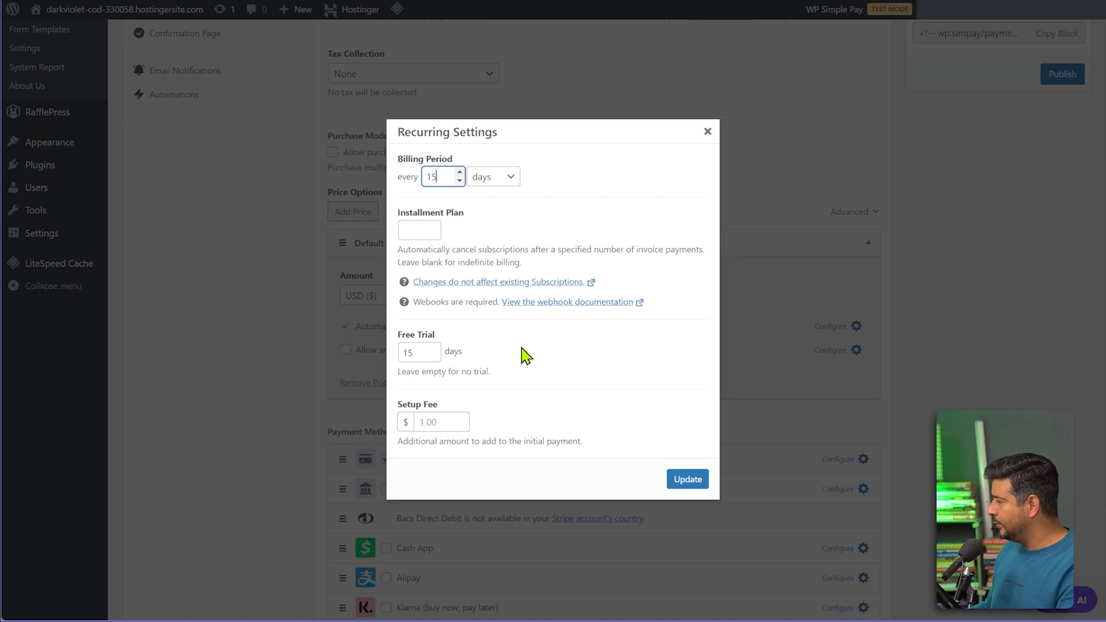
left_click(534, 366)
left_click(448, 422)
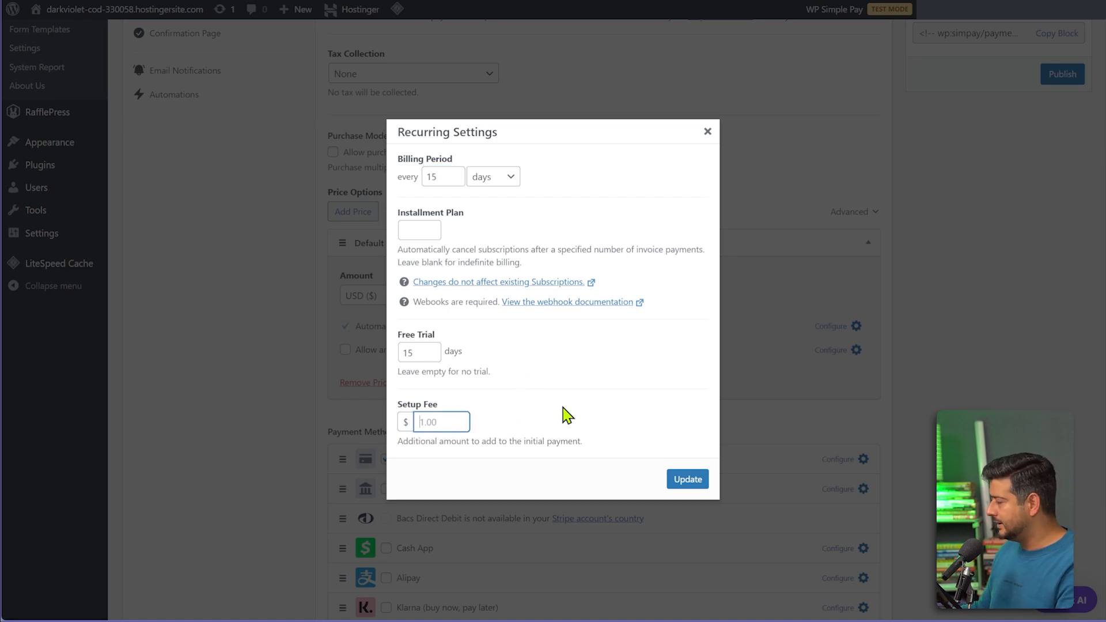
type("49")
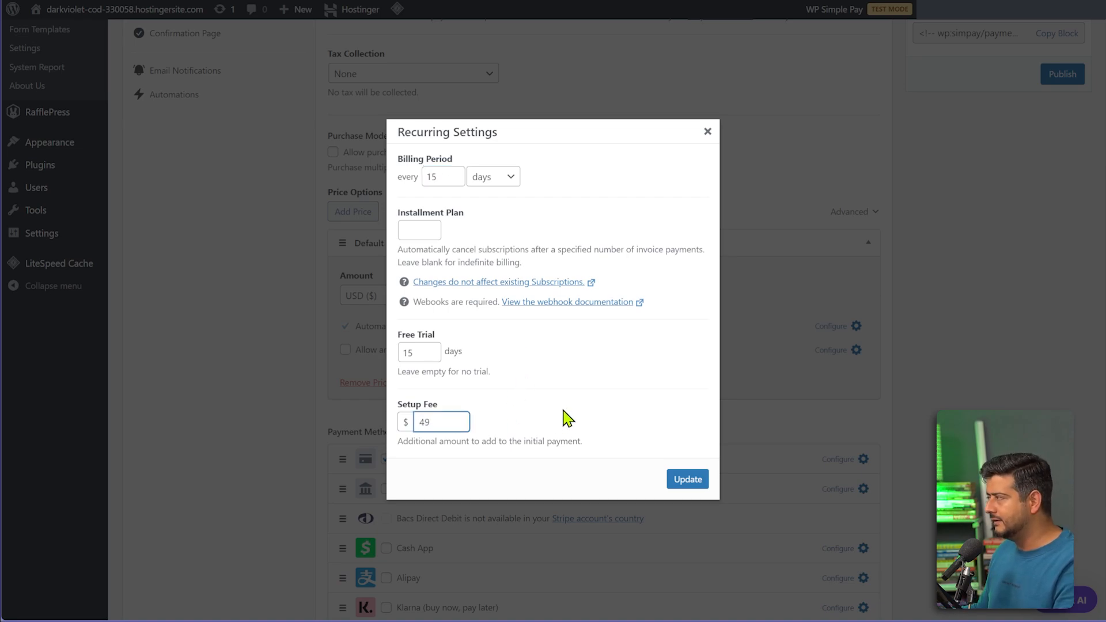
left_click(587, 212)
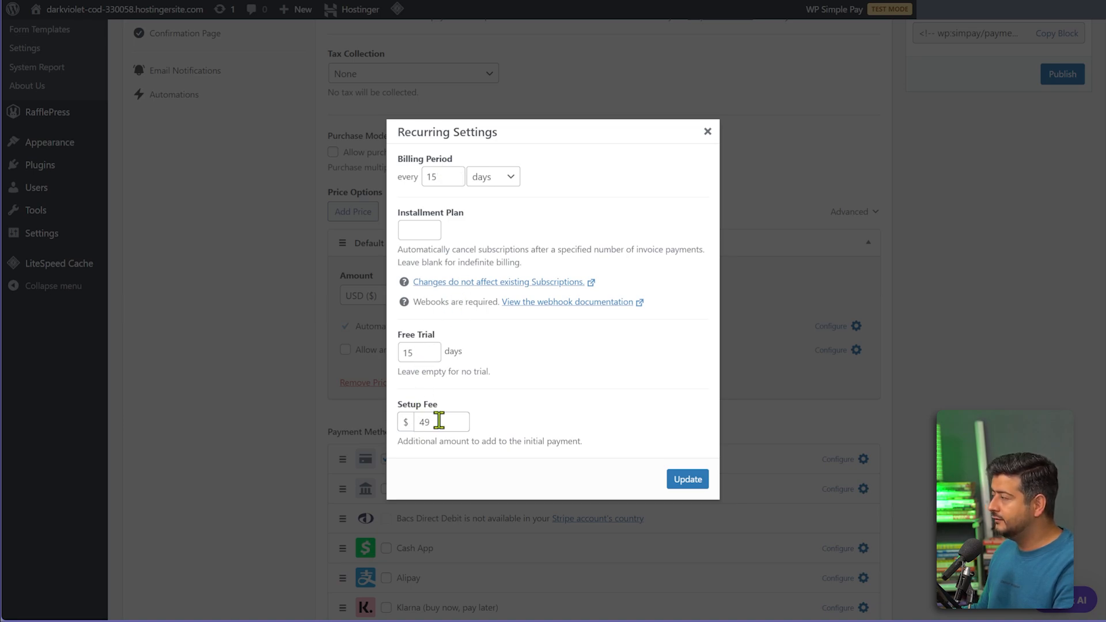
left_click(680, 485)
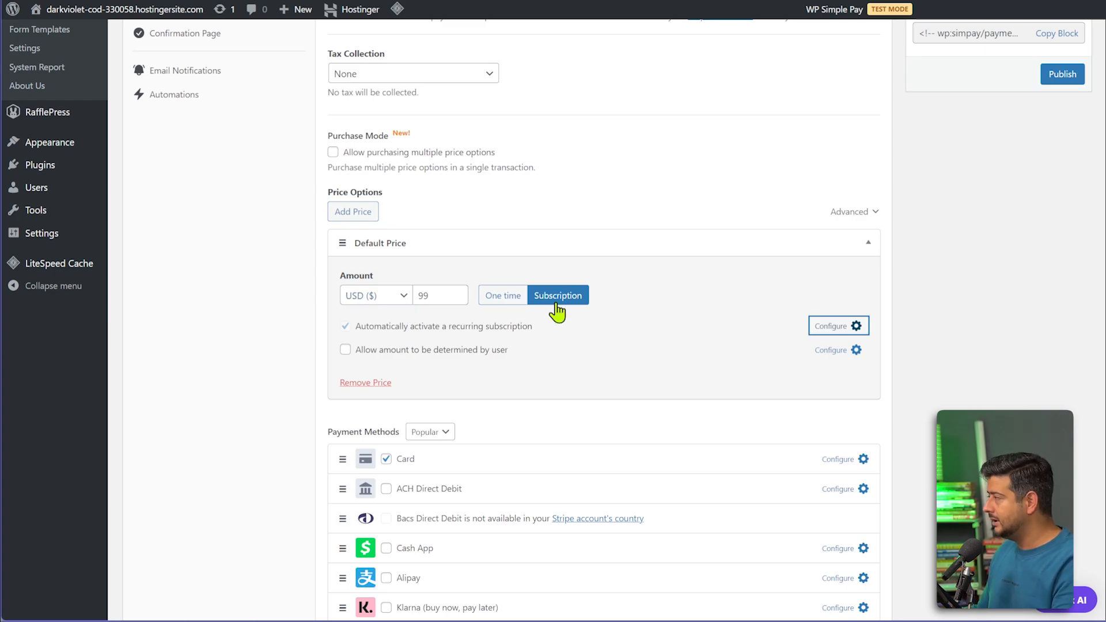
Reopen the Recurring Settings twice to verify the values, closing without changes.
left_click(842, 330)
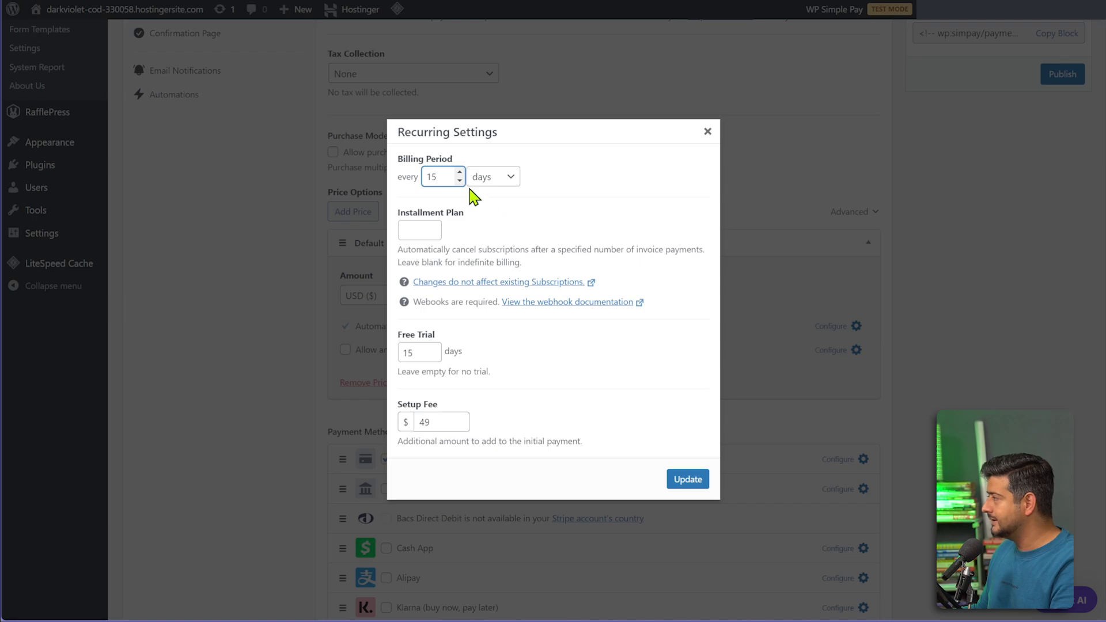
left_click(705, 135)
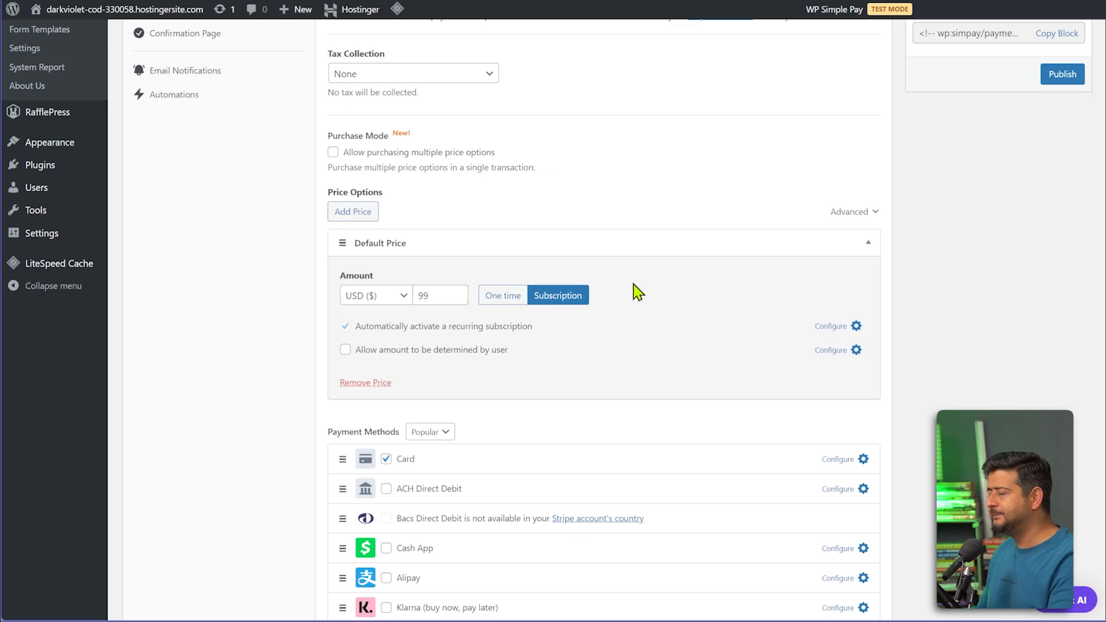
left_click(855, 327)
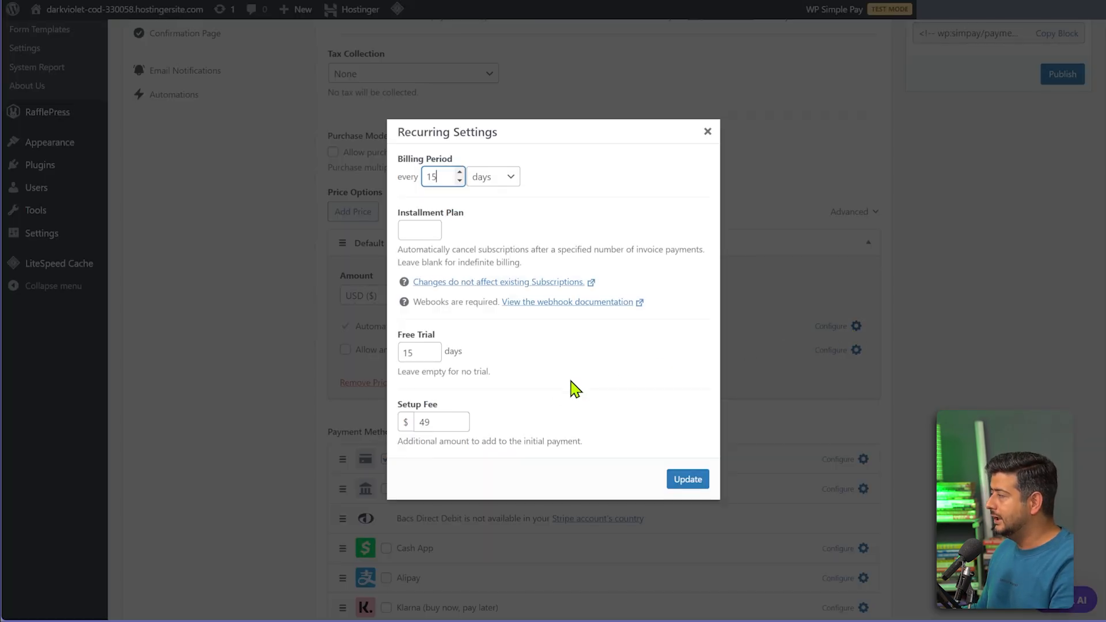
left_click(707, 133)
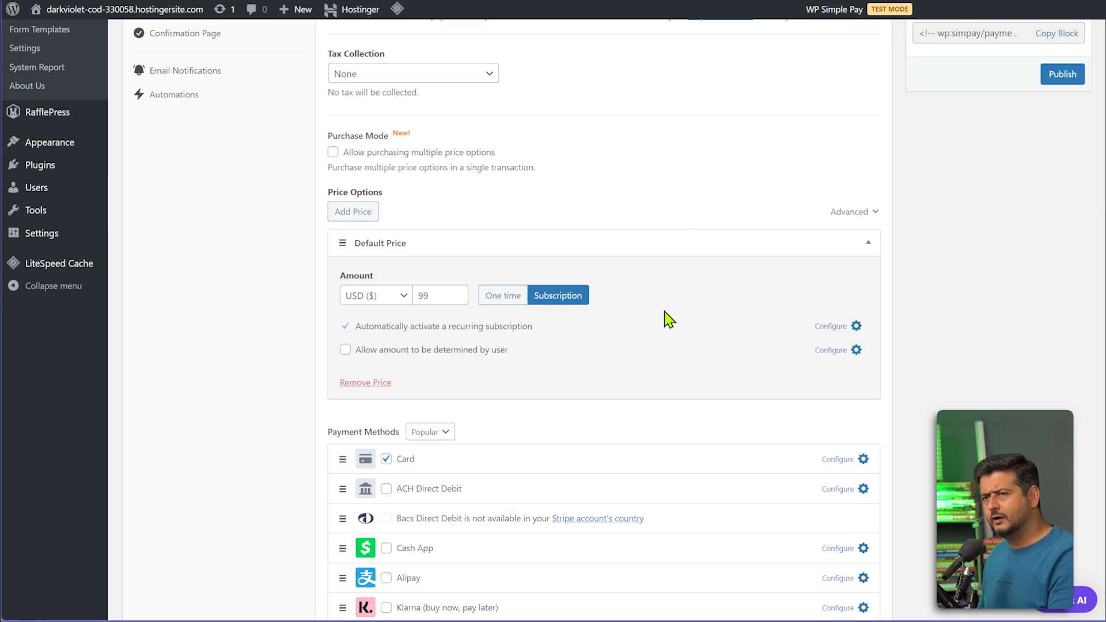
Toggle Cash App, drag it to the top, then move Card back above it.
scroll(674, 319, "down", 2)
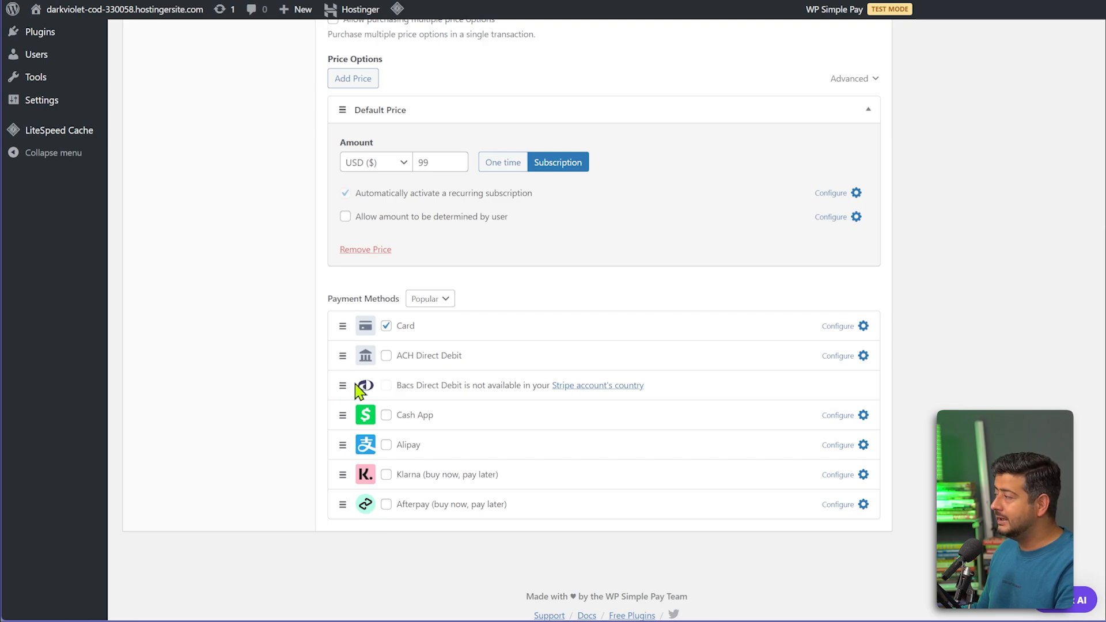
left_click(386, 415)
left_click_drag(341, 424, 347, 330)
left_click_drag(346, 374, 354, 329)
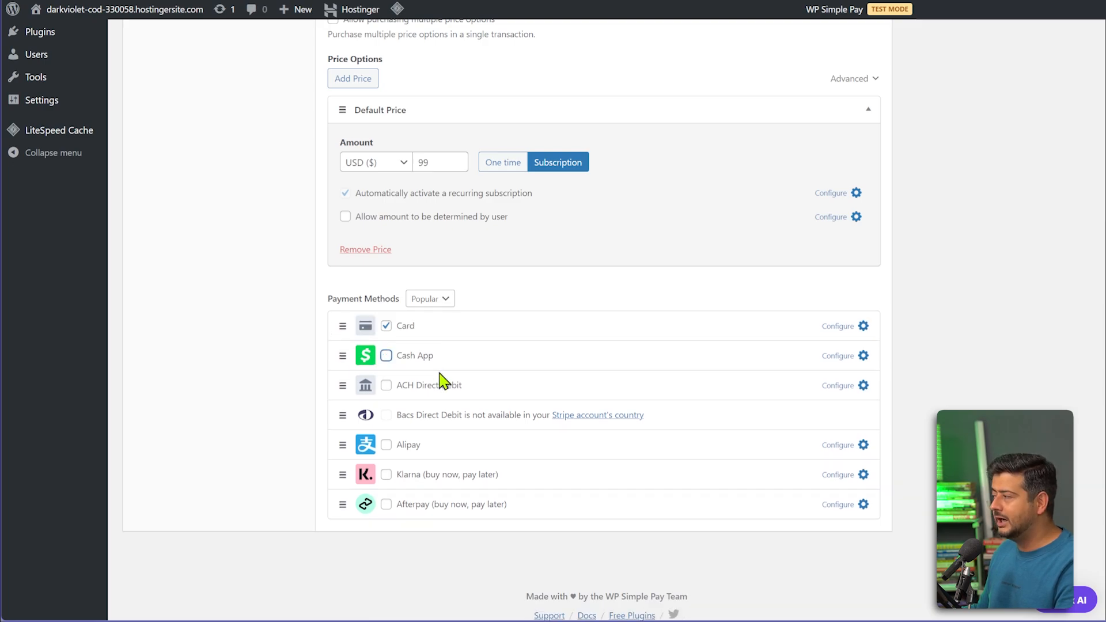
scroll(602, 453, "up", 7)
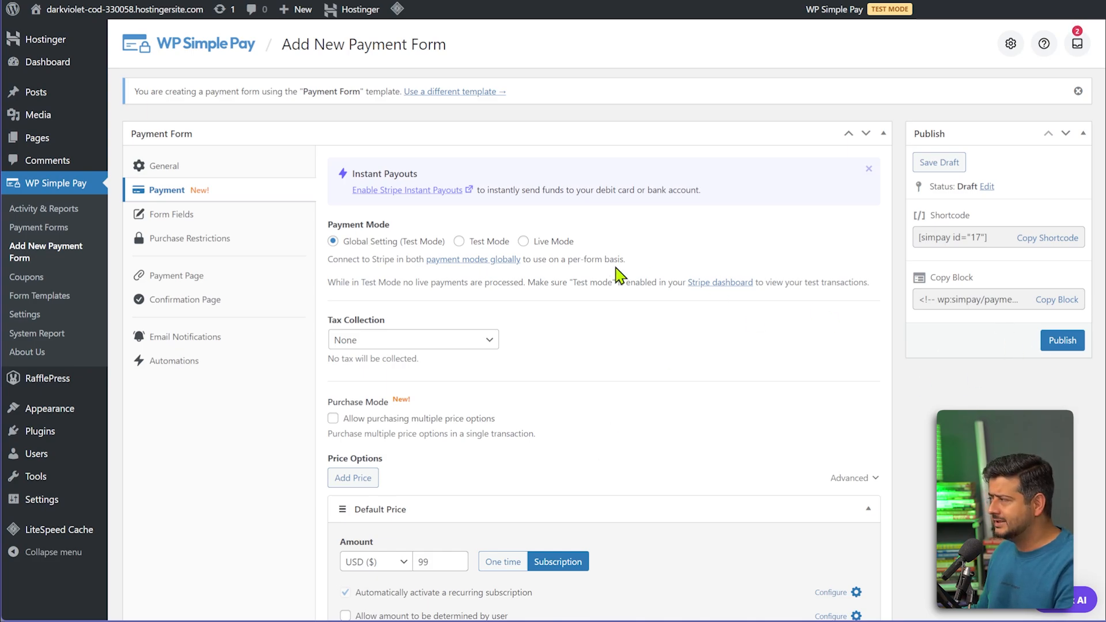
In Form Fields, add a Name field to the payment form.
left_click(206, 221)
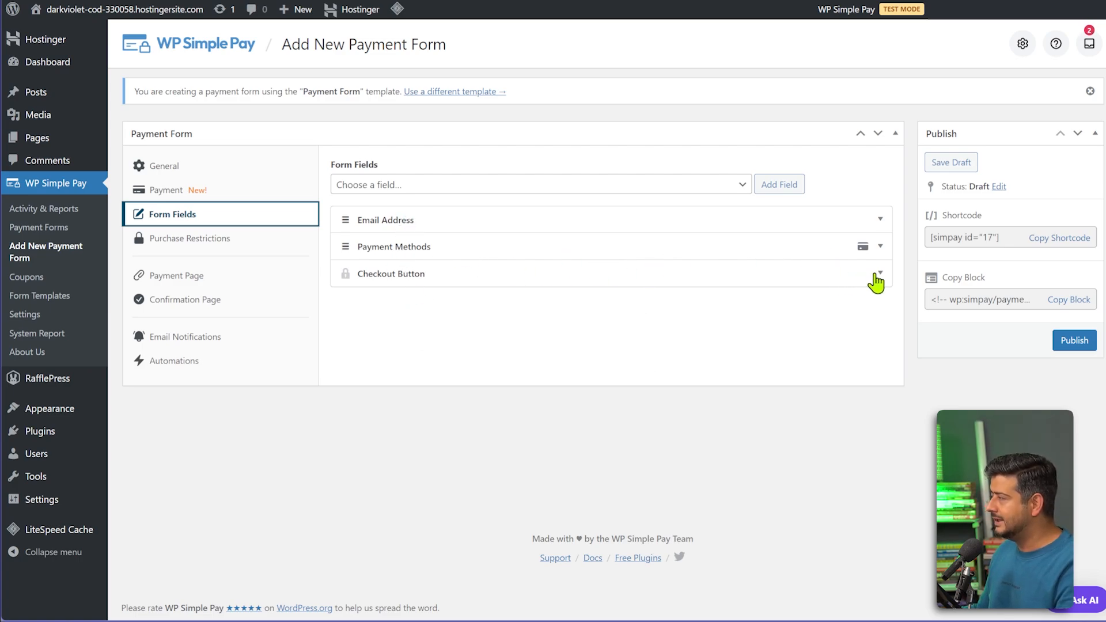
left_click(875, 276)
left_click(871, 274)
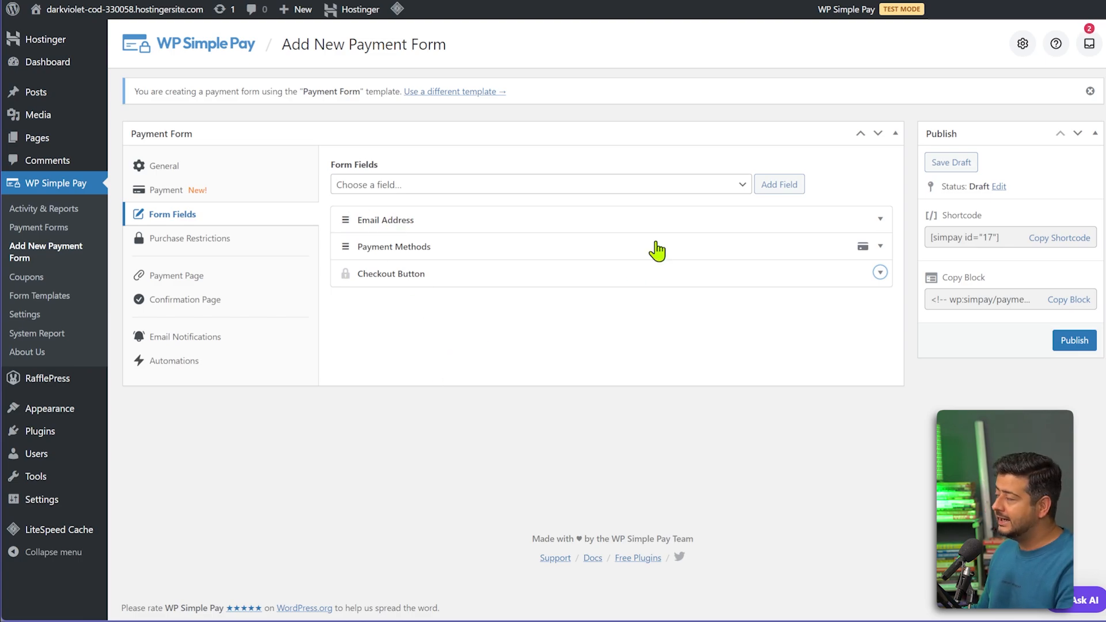
left_click(742, 185)
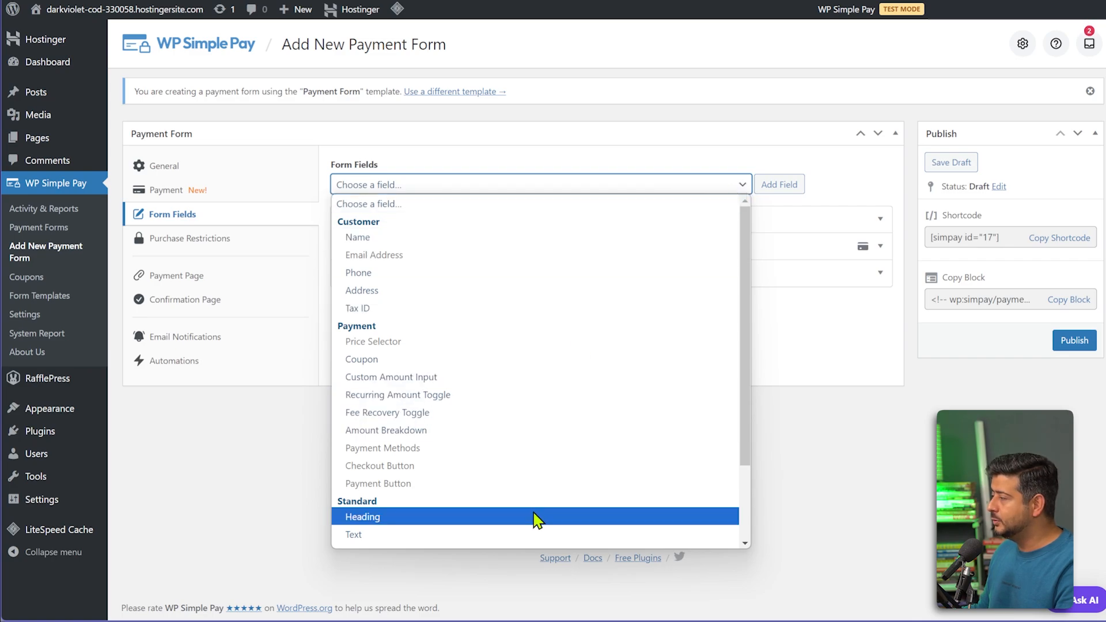
scroll(536, 521, "down", 2)
scroll(536, 519, "up", 2)
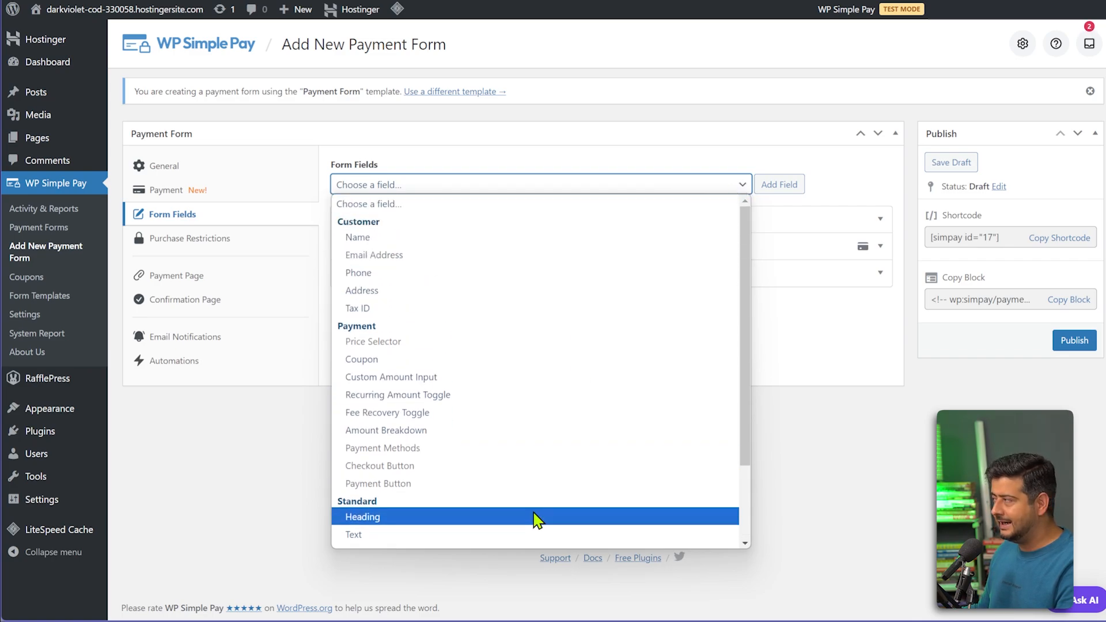
left_click(451, 247)
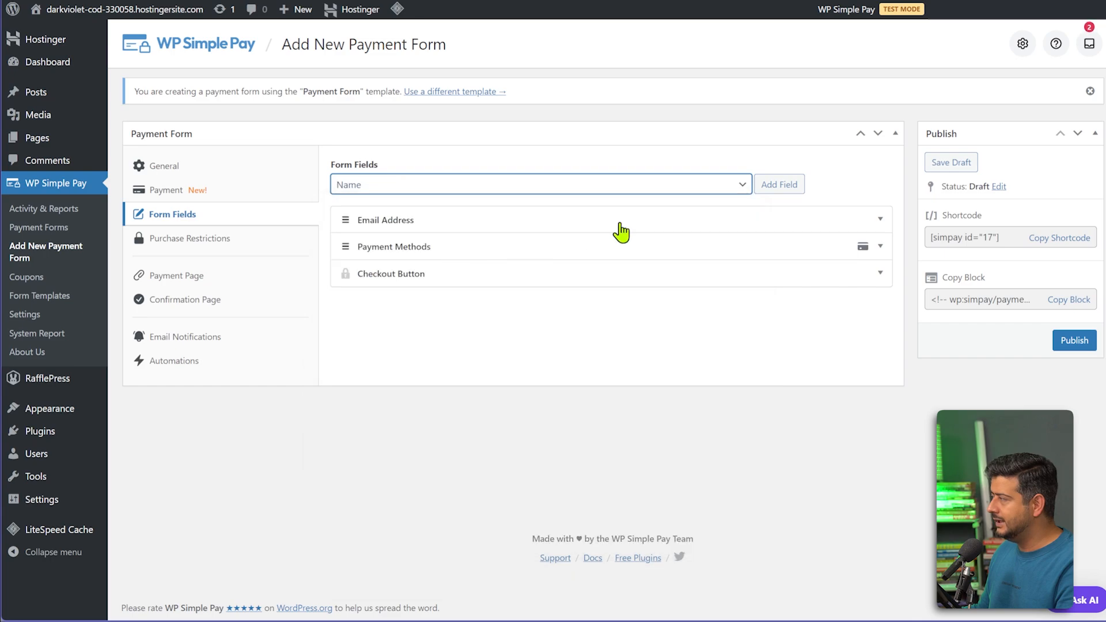
left_click(779, 184)
Add a Phone field, then drag rows into Name, Email Address, Phone order.
left_click(486, 187)
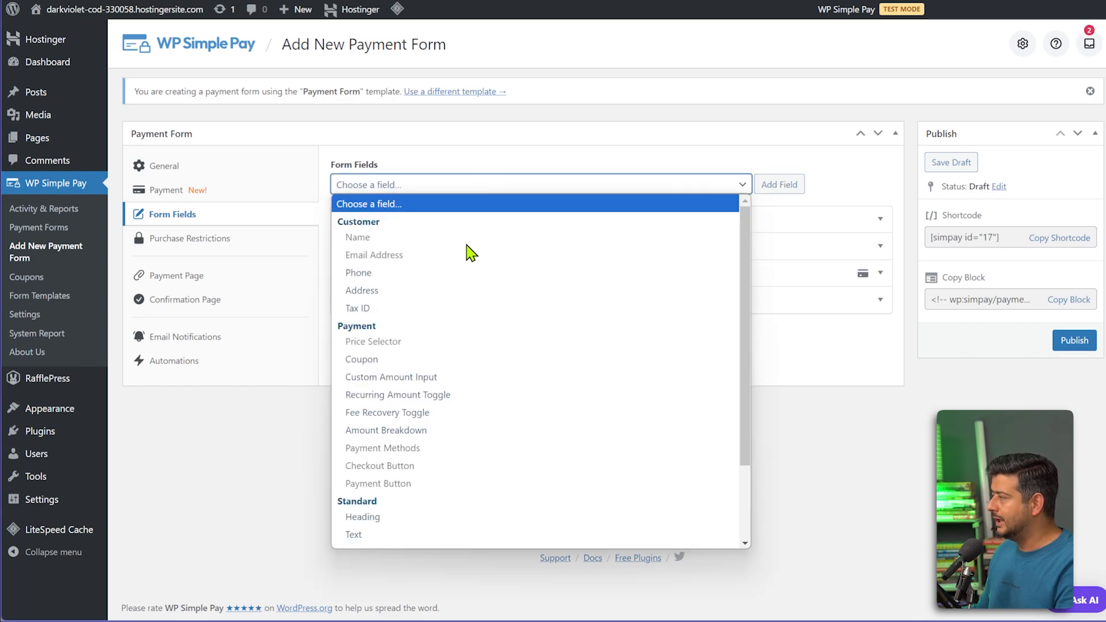
left_click(434, 274)
left_click(779, 189)
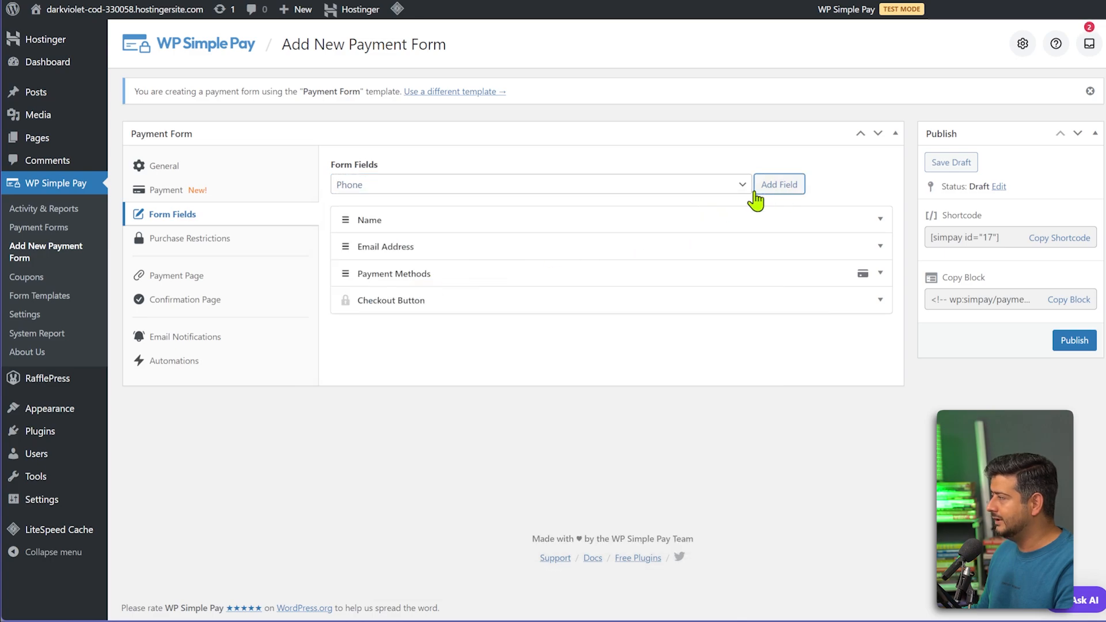
left_click(519, 190)
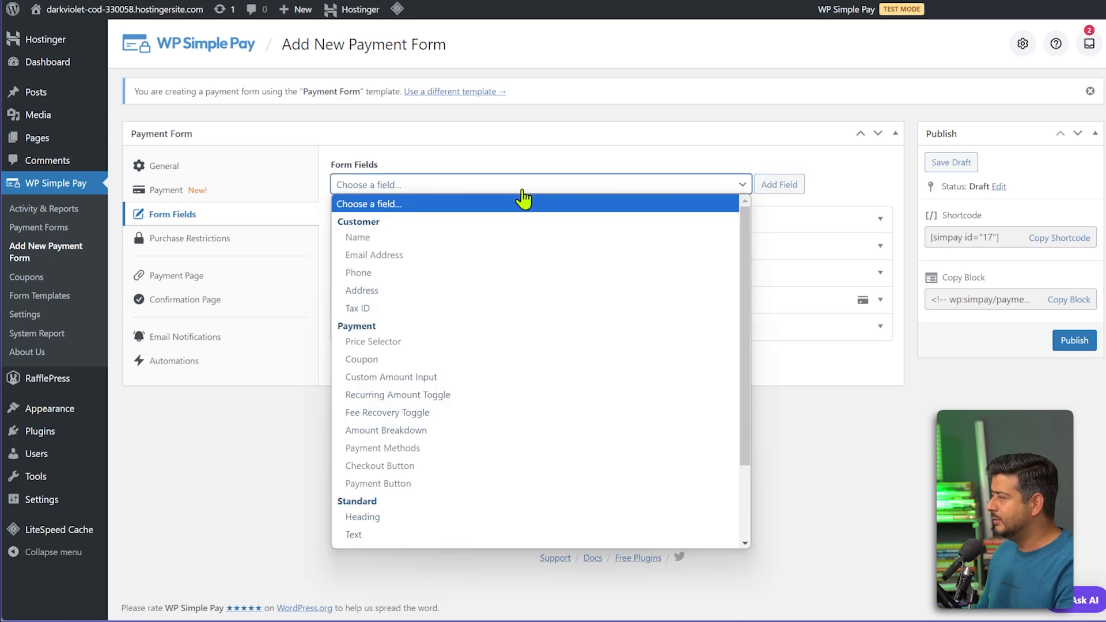
scroll(527, 277, "down", 2)
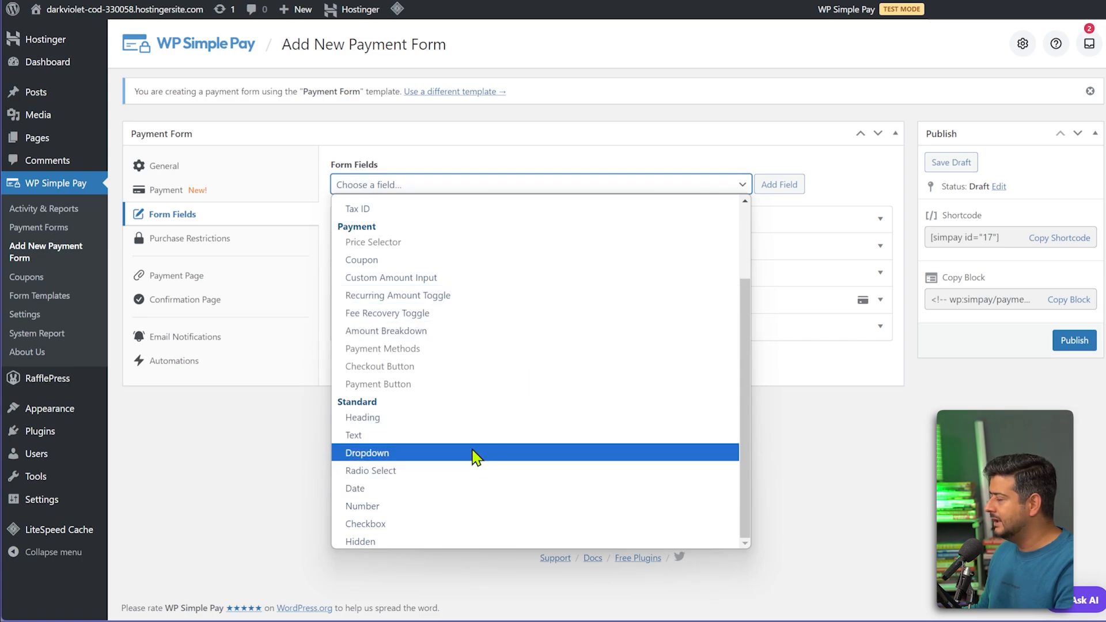
scroll(512, 448, "up", 2)
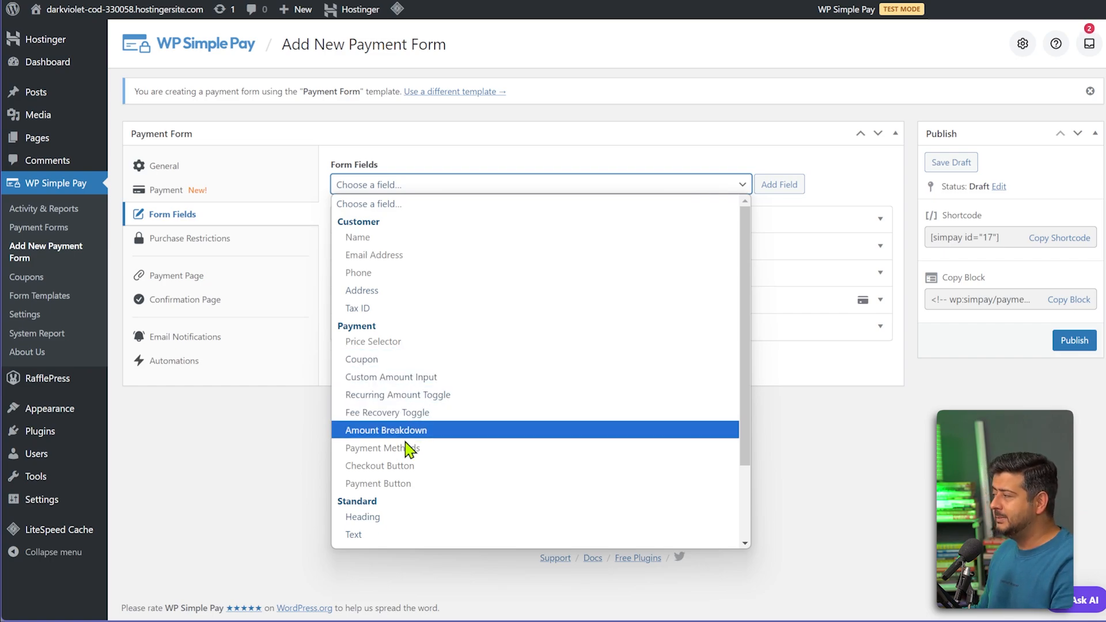
left_click(840, 159)
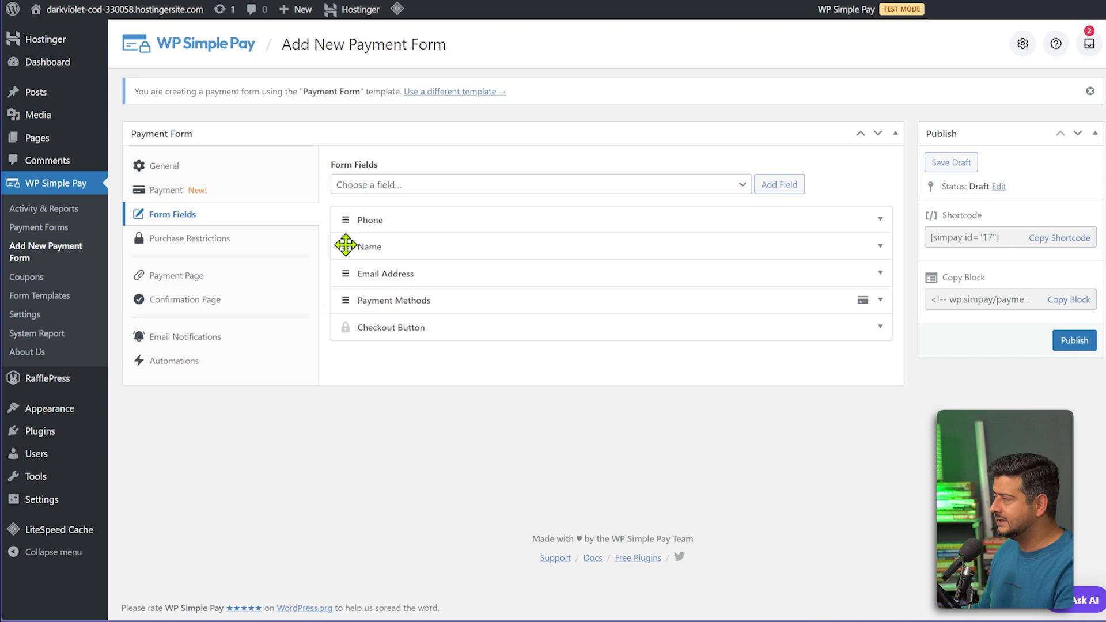
left_click_drag(345, 245, 346, 226)
left_click_drag(346, 274, 346, 250)
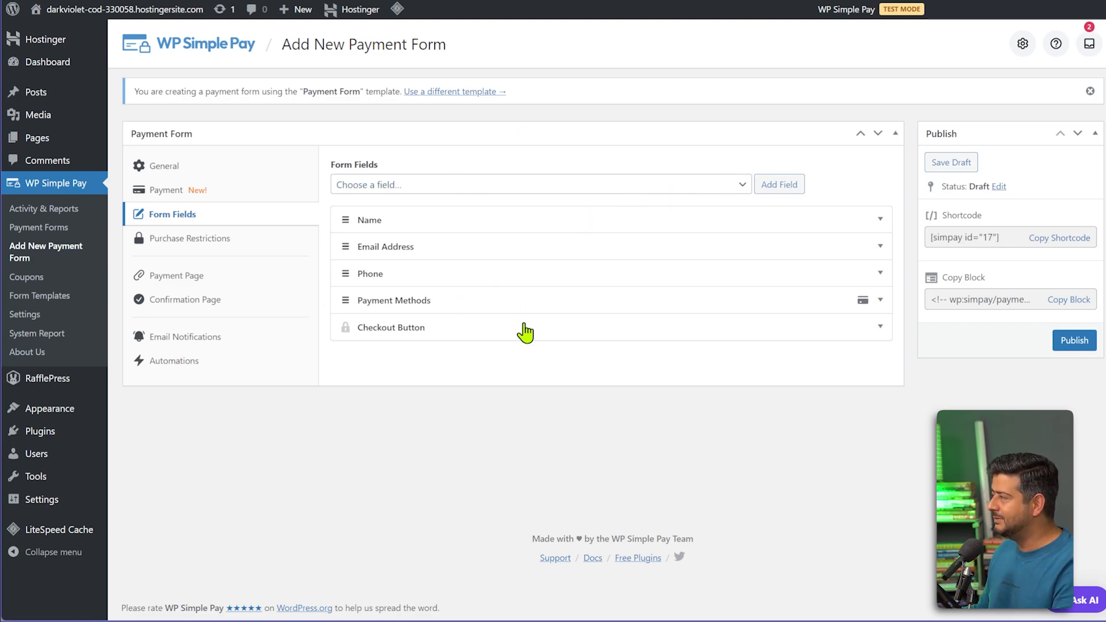
Review the form's purchase restrictions, payment page, confirmation page, email notification and automation settings.
left_click(229, 245)
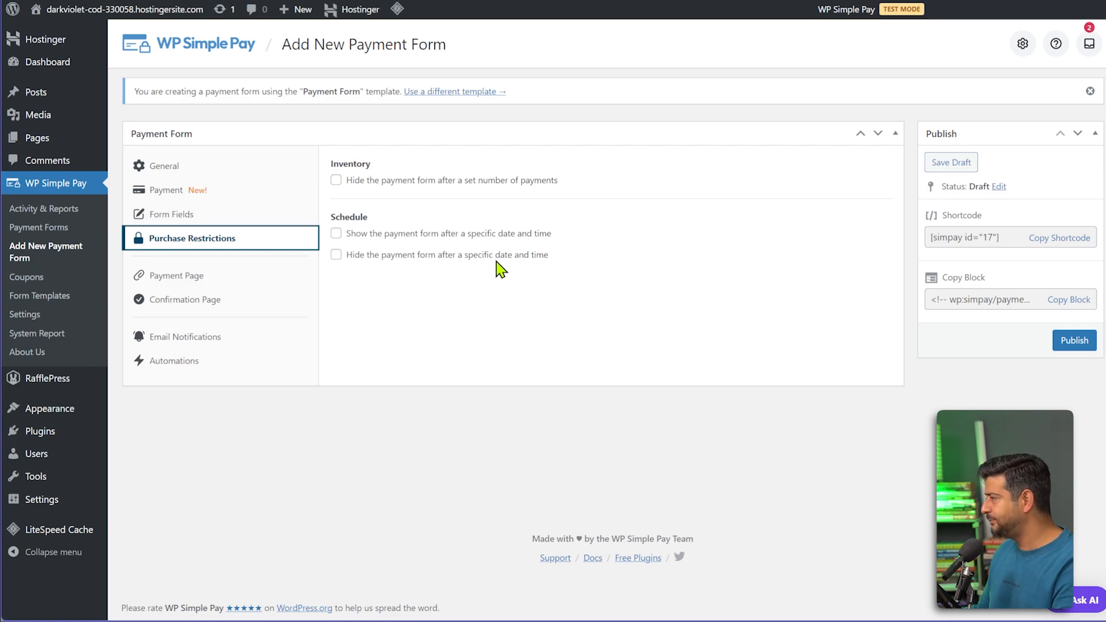
left_click(230, 280)
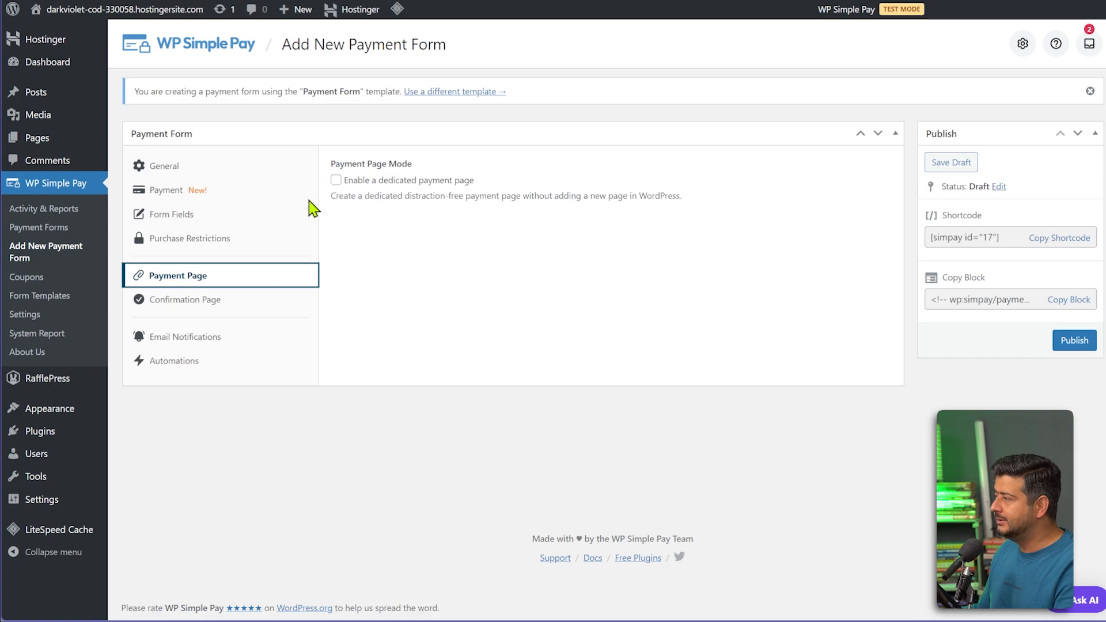
left_click(232, 301)
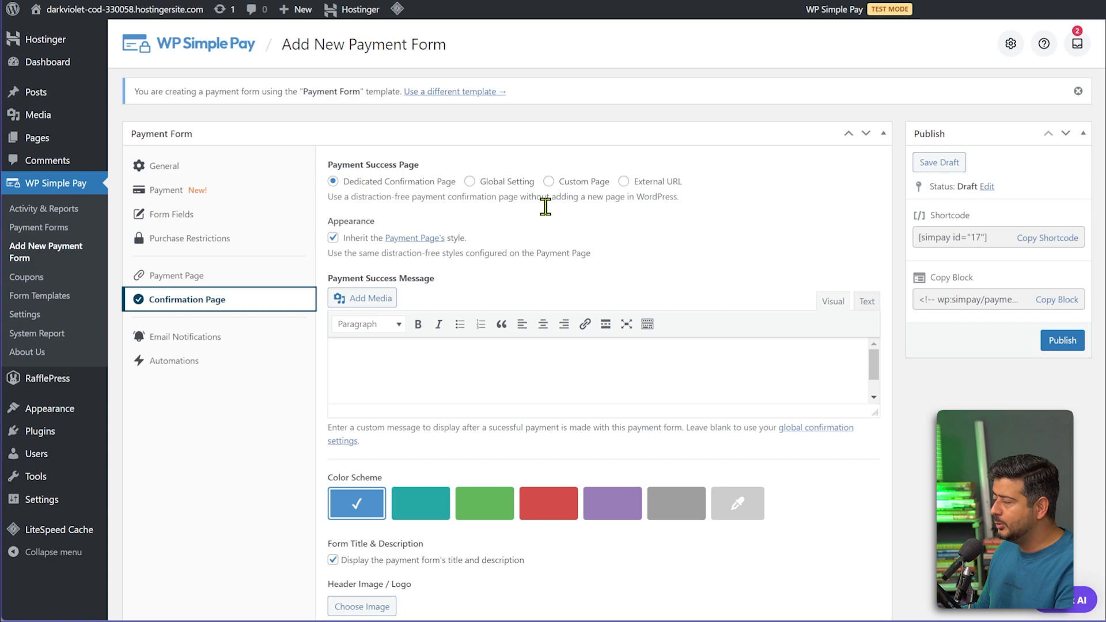
scroll(557, 245, "down", 2)
scroll(553, 245, "down", 1)
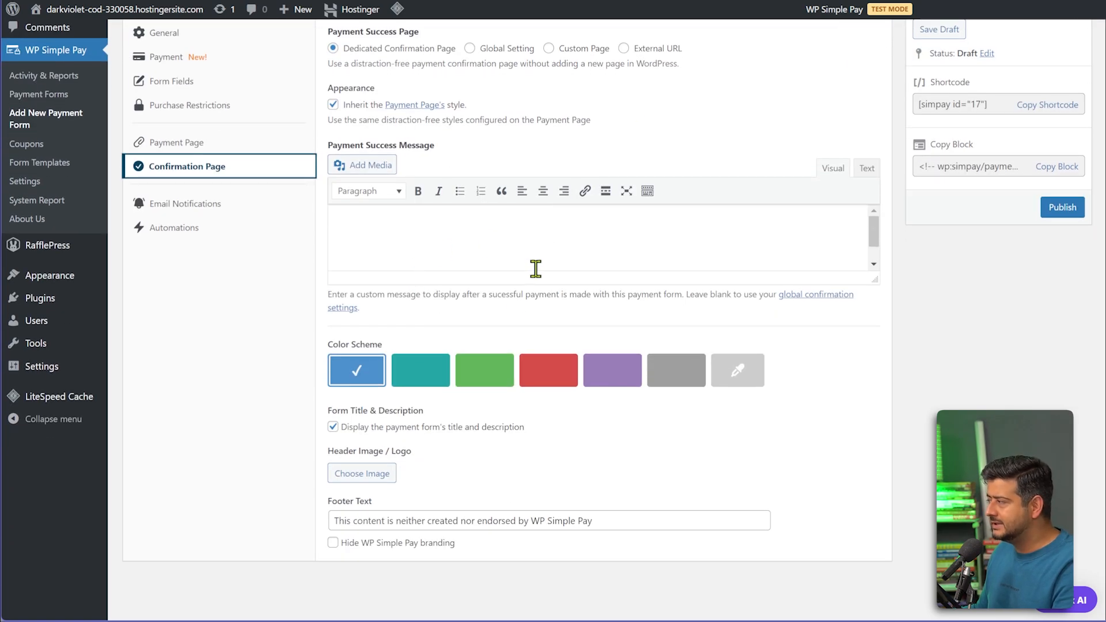
scroll(749, 432, "down", 1)
scroll(772, 444, "up", 4)
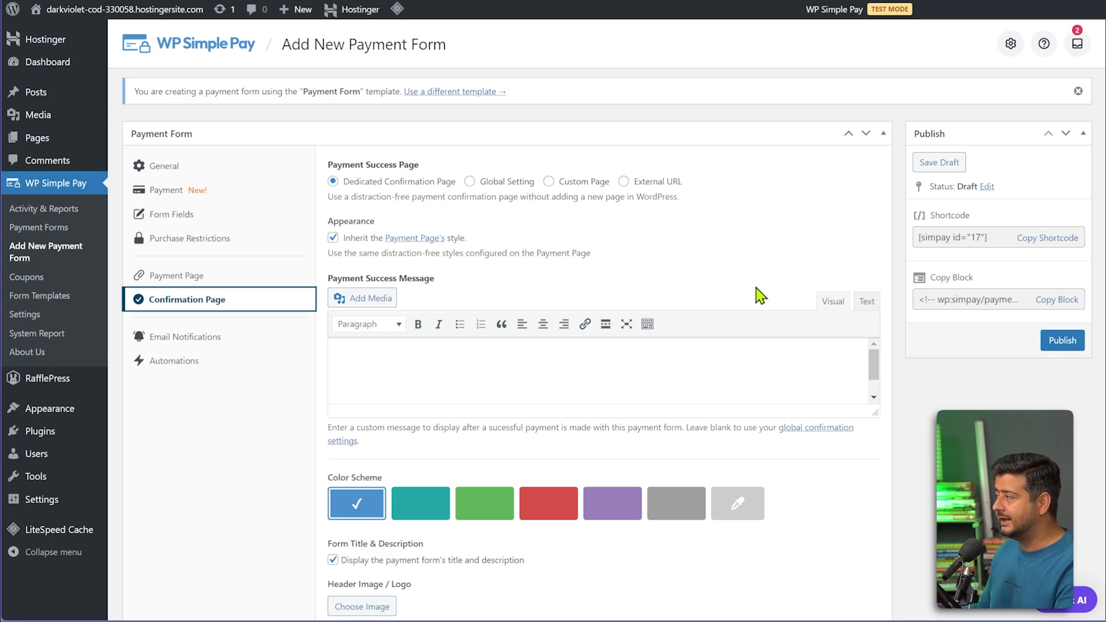
left_click(225, 346)
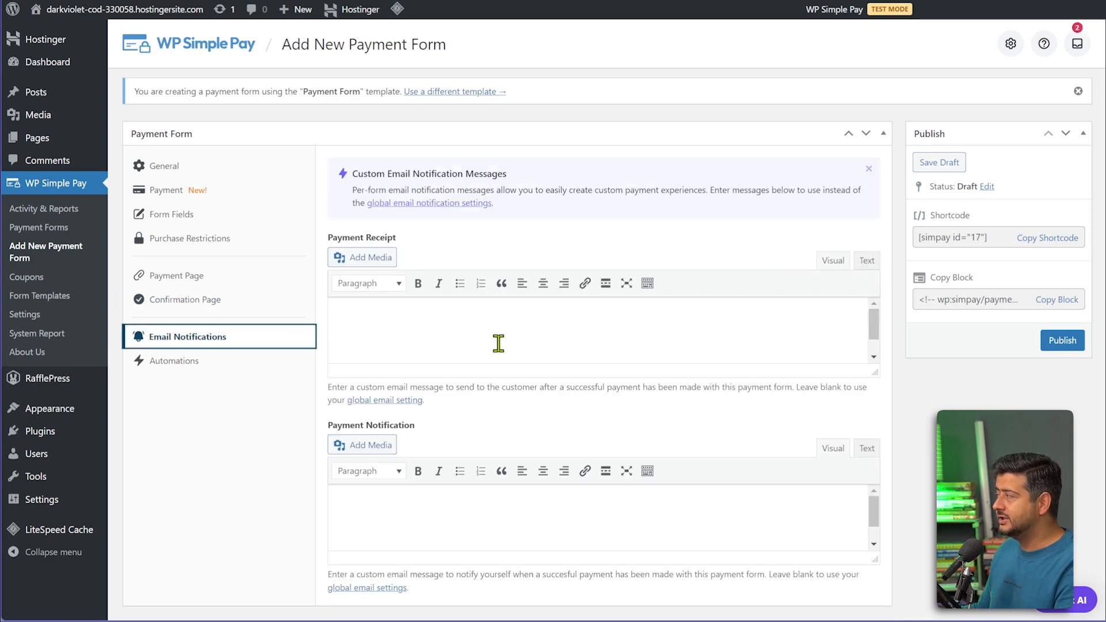
left_click(199, 364)
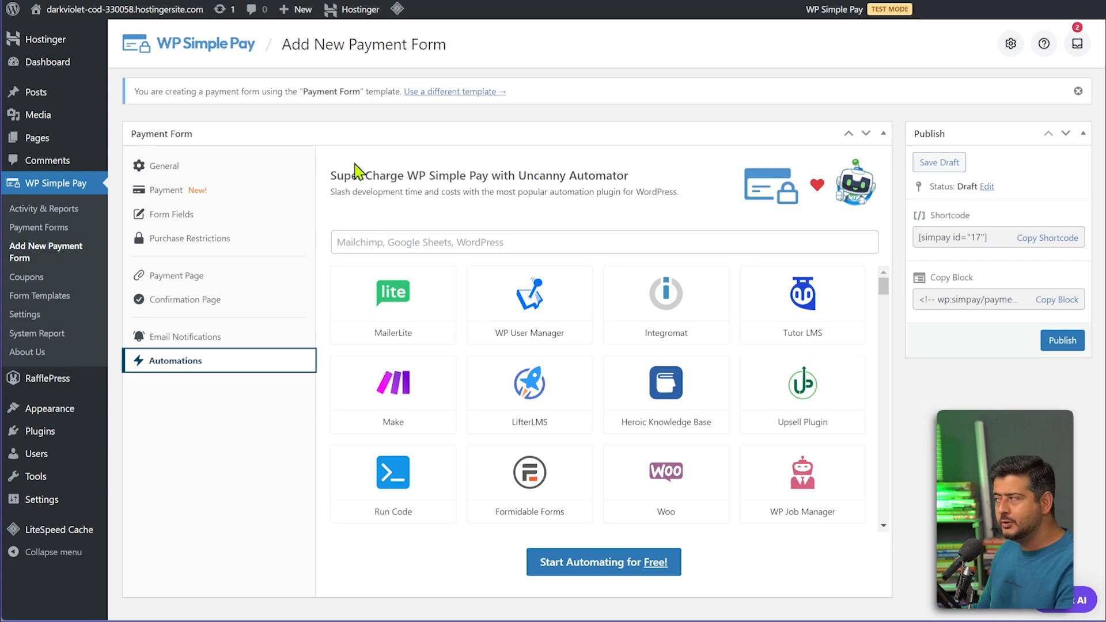
Check the General, Payment and Form Fields settings, then publish the Lawn Care Service form.
left_click(194, 170)
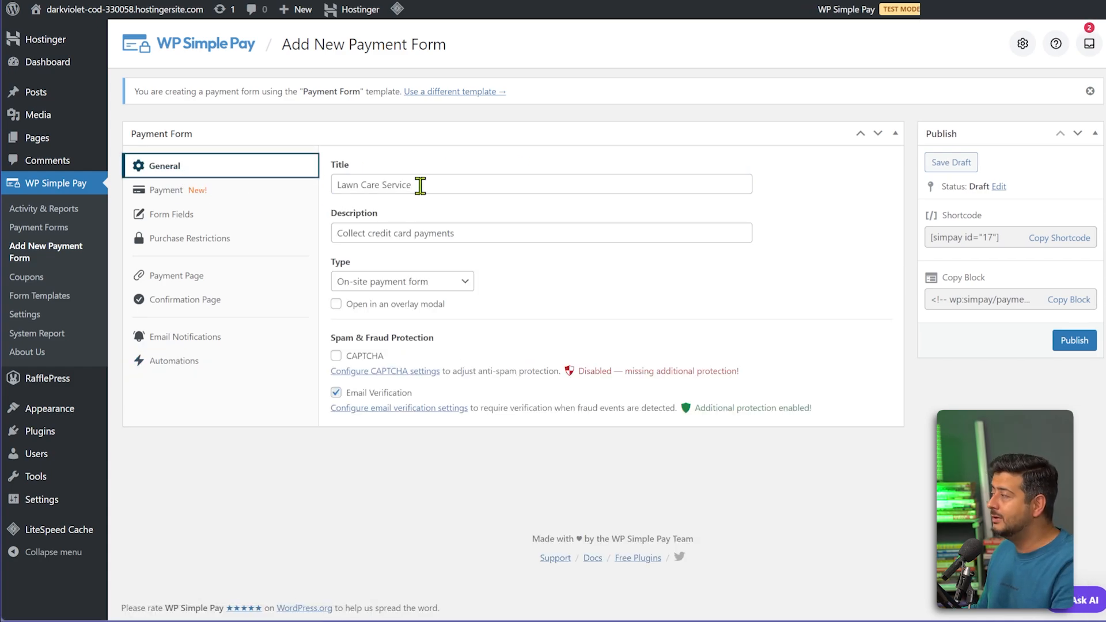
left_click(220, 194)
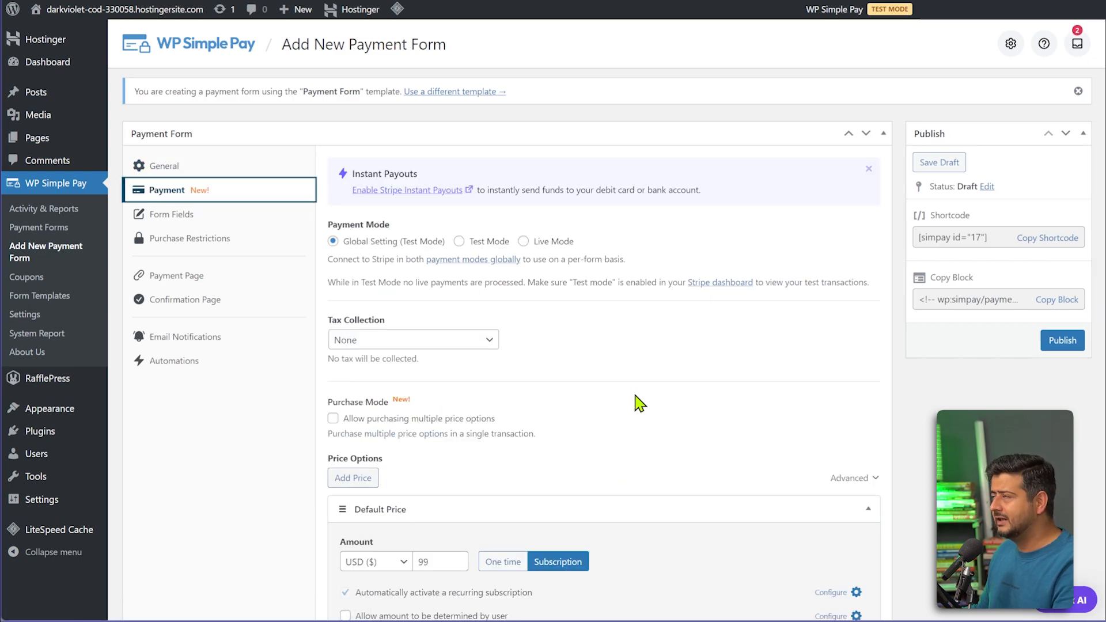
left_click(217, 225)
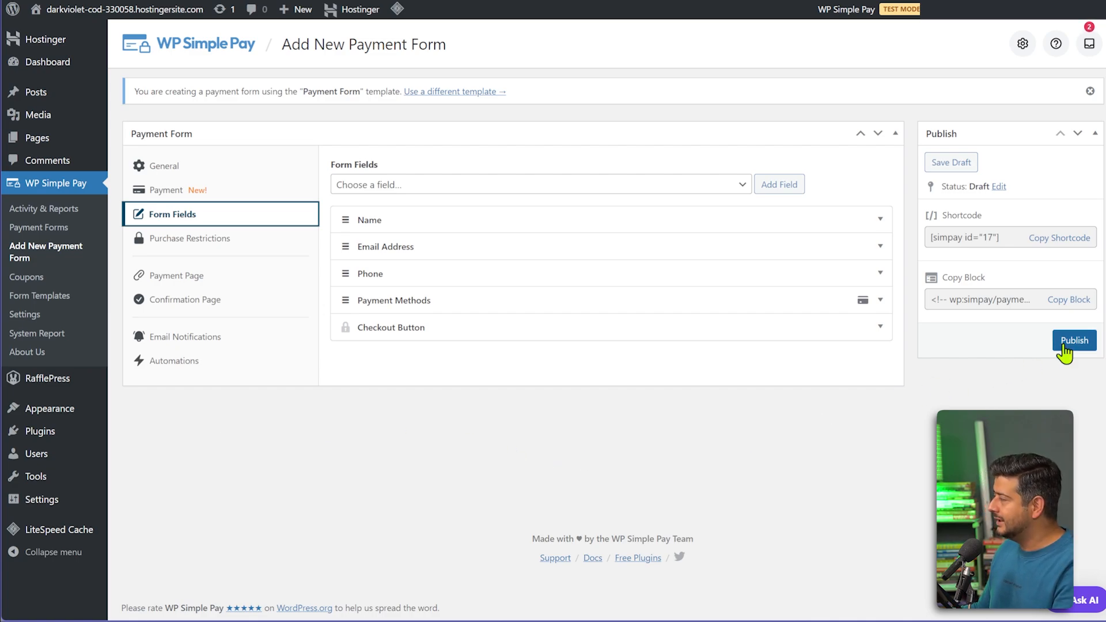
left_click(1069, 344)
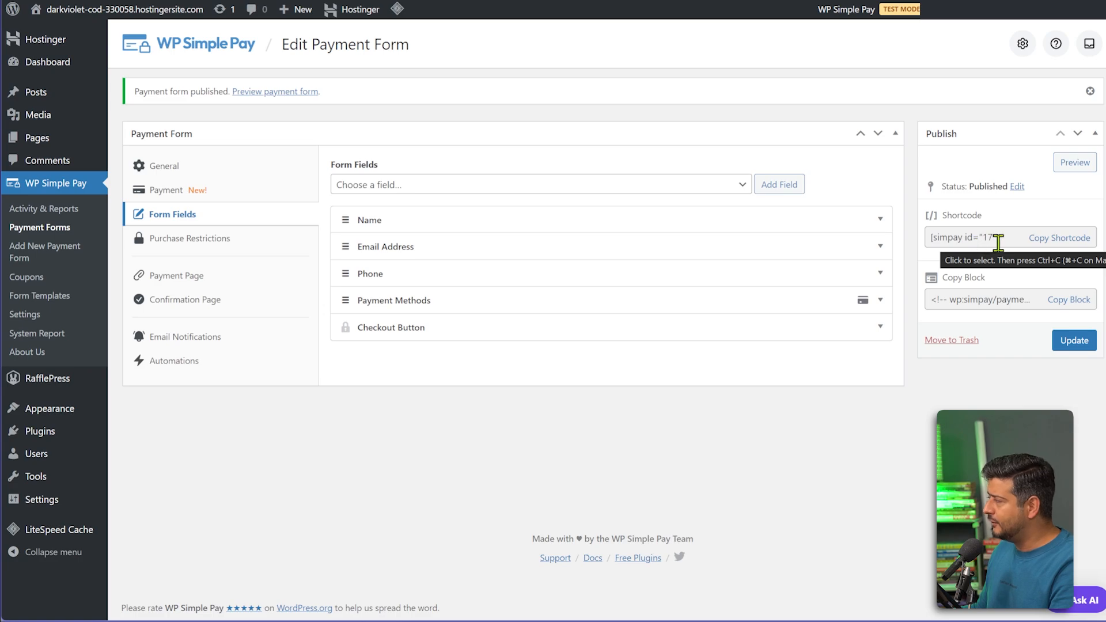
Copy the shortcode [simpay id="17"] from the form's Publish box.
left_click(1063, 245)
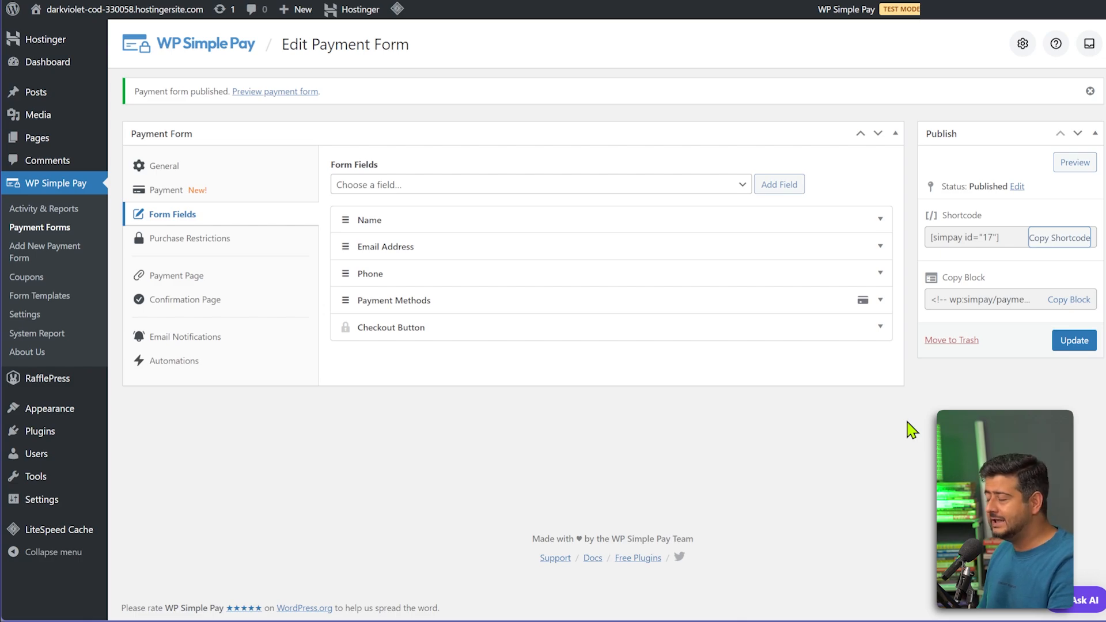
mouse_move(58, 94)
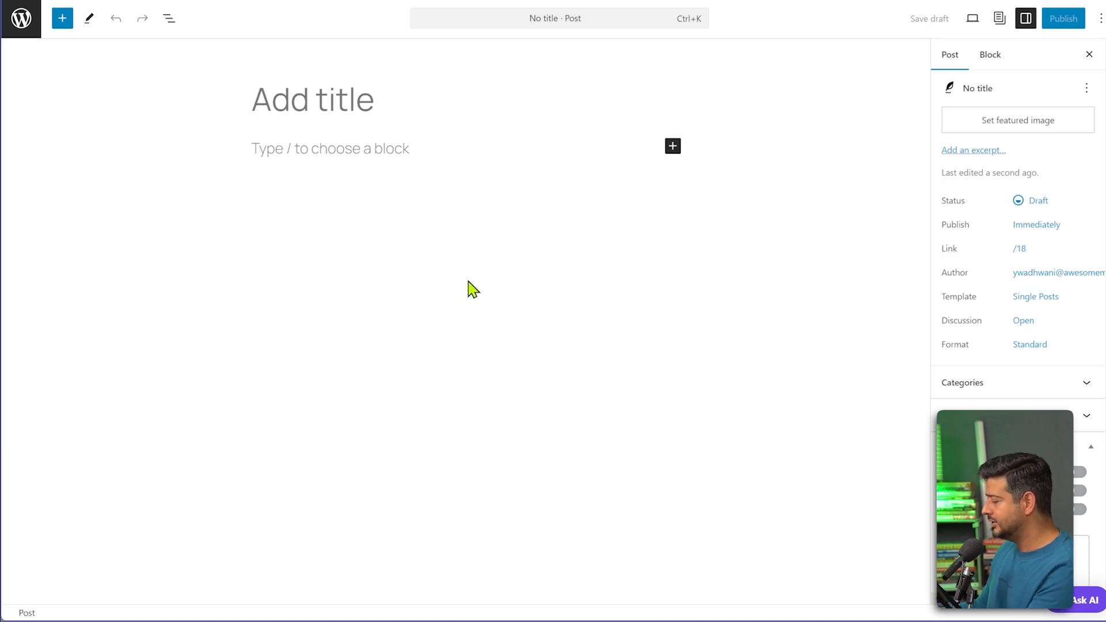
Title the new post 'Support The Dogs', fixing the mistyped final letter.
type("Support ")
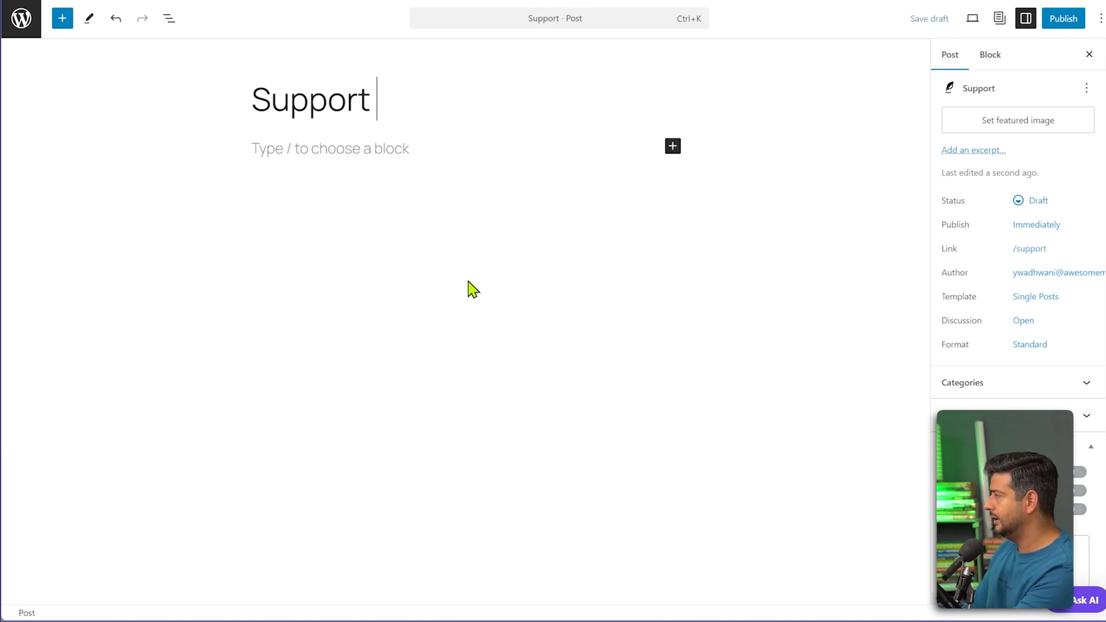
type("The Doga")
key("BackSpace")
type("s")
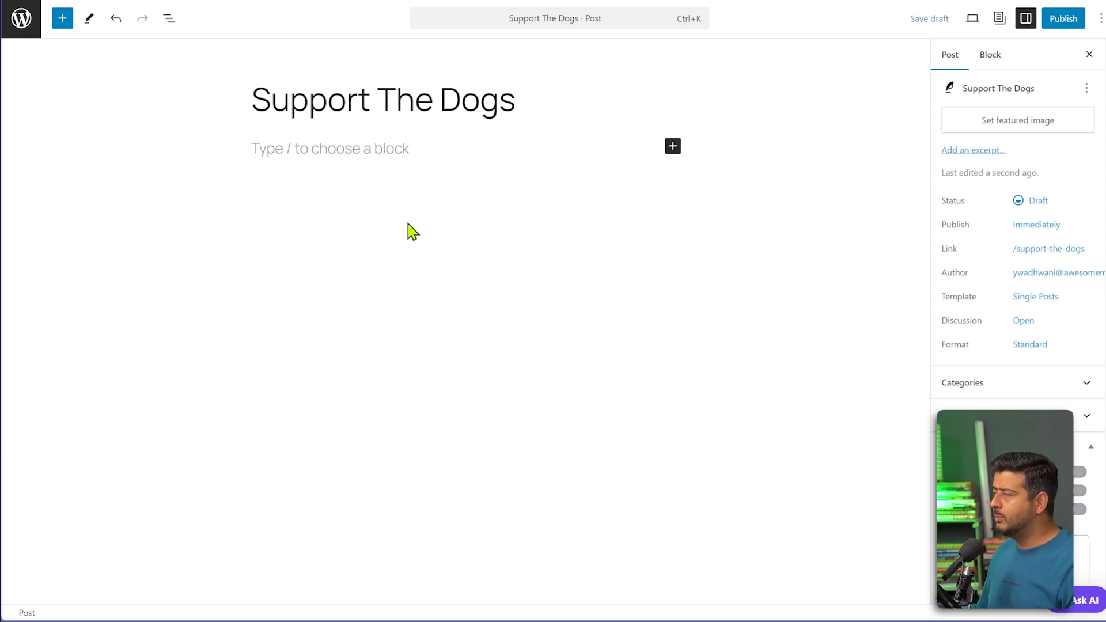
Insert a Separator block under the title using /s, followed by an empty paragraph.
left_click(403, 154)
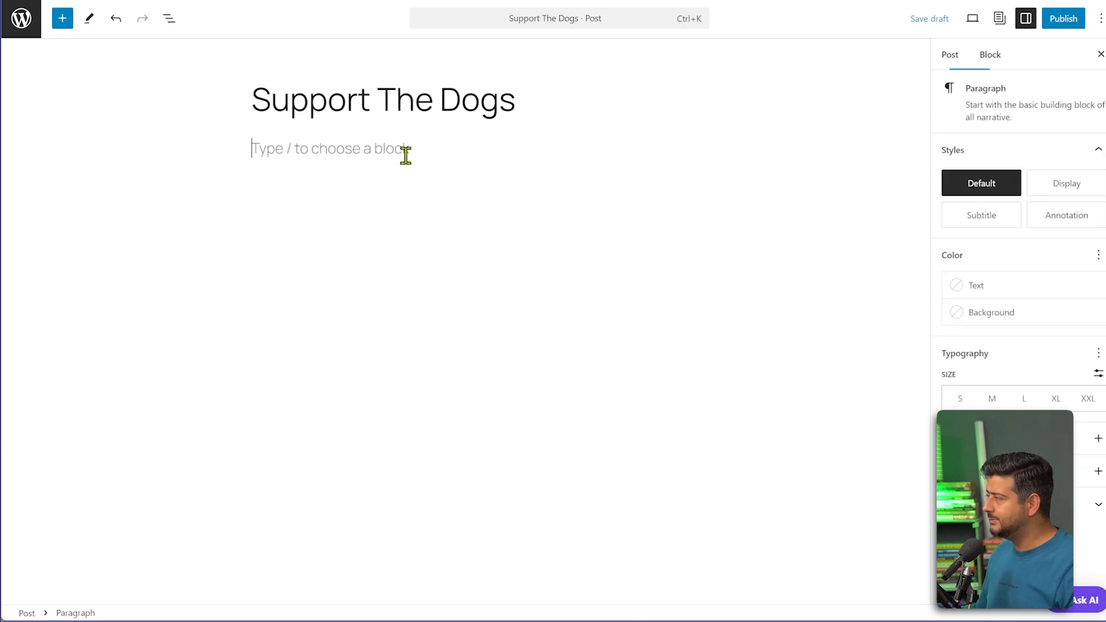
type("/s")
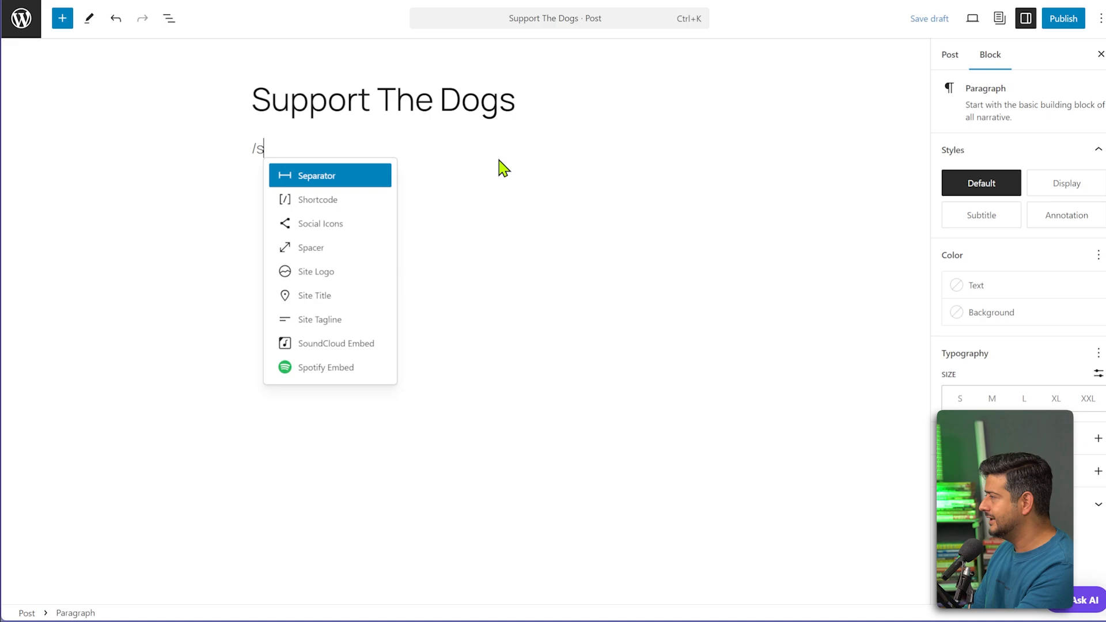
key("Return")
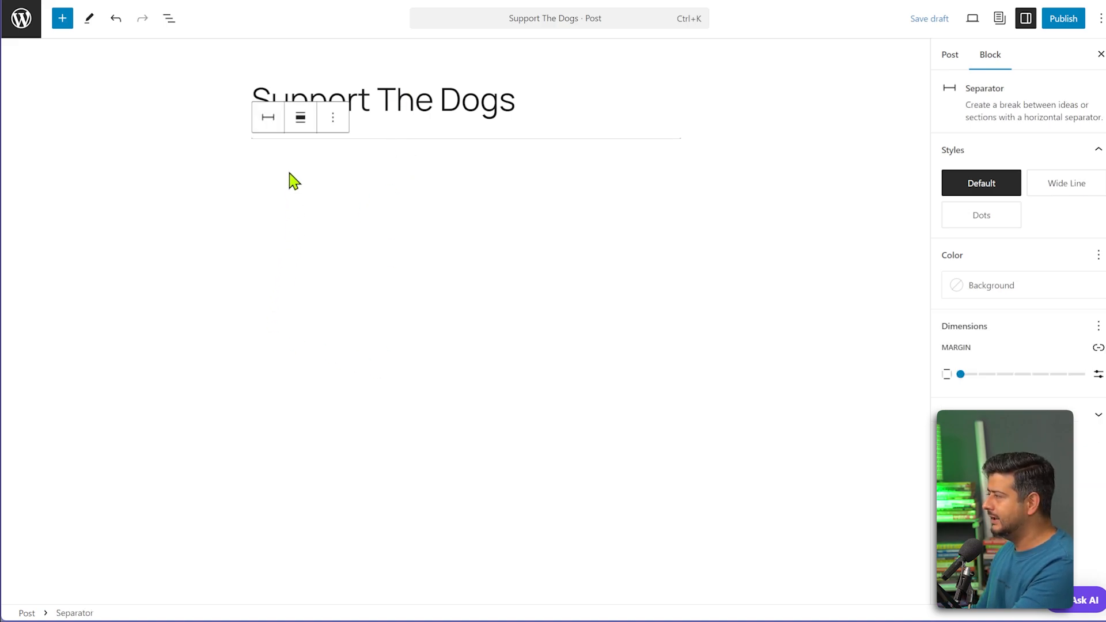
left_click(282, 190)
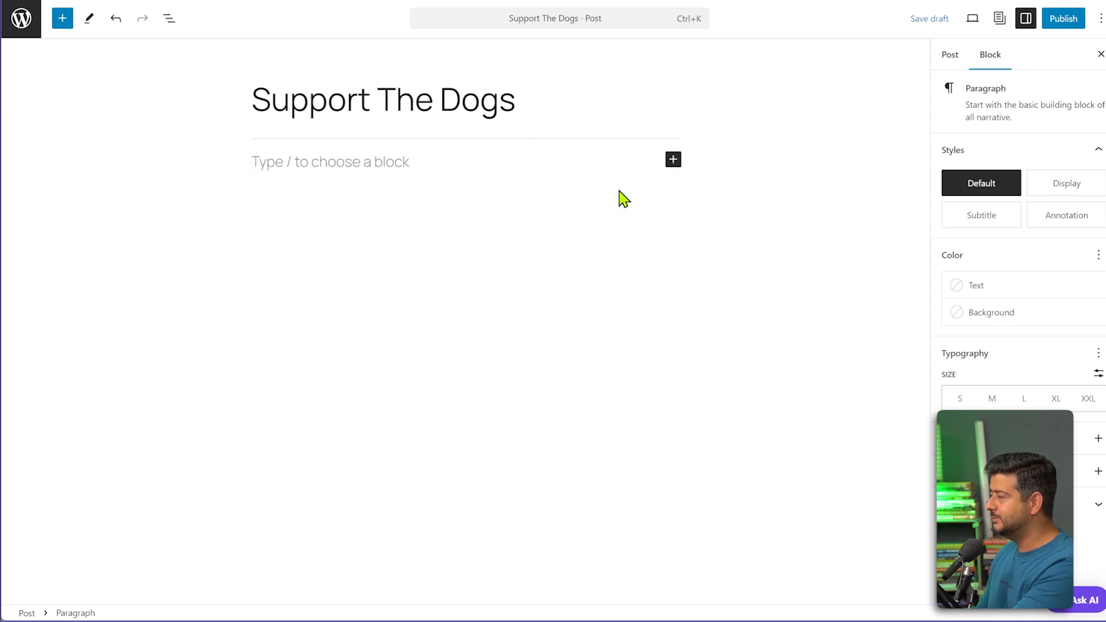
Add a Shortcode block holding the pasted [simpay id="17"], with an empty paragraph below.
left_click(674, 161)
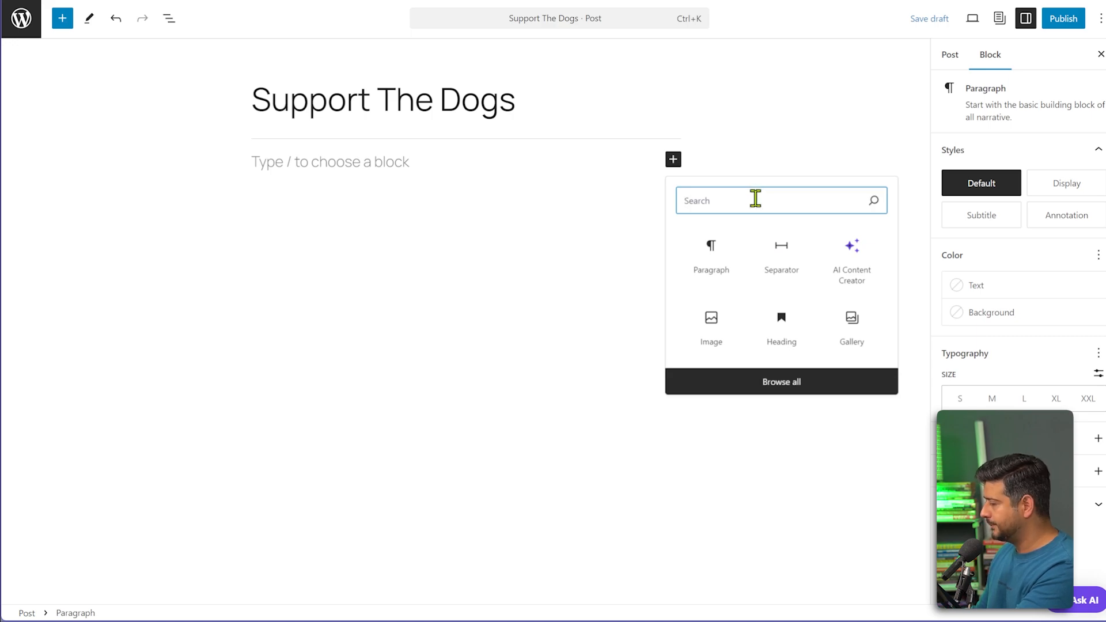
type("sh")
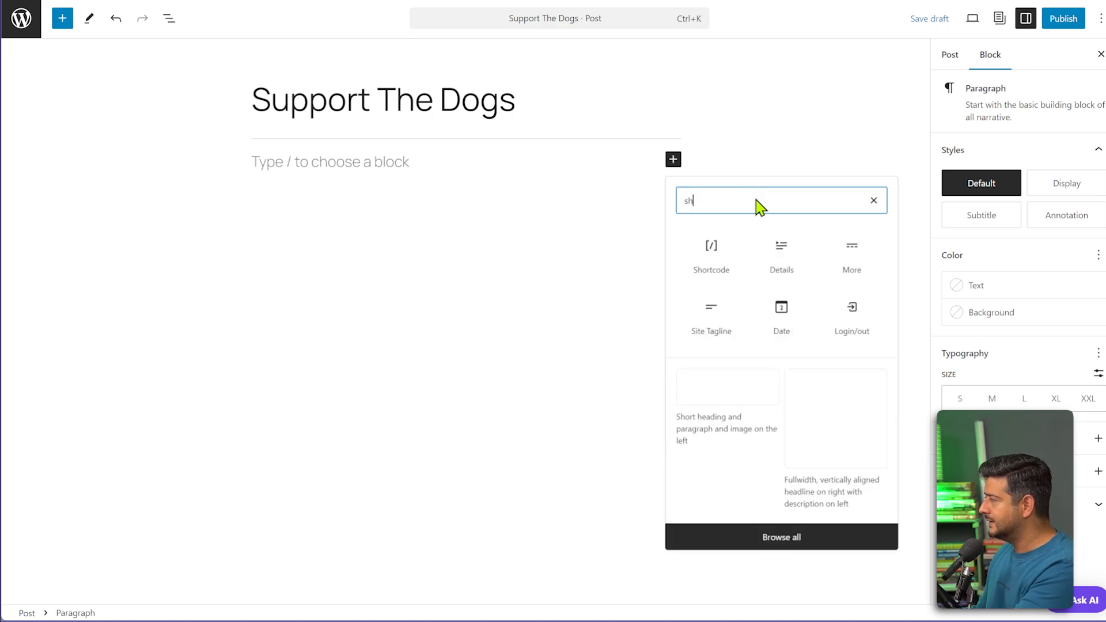
left_click(717, 253)
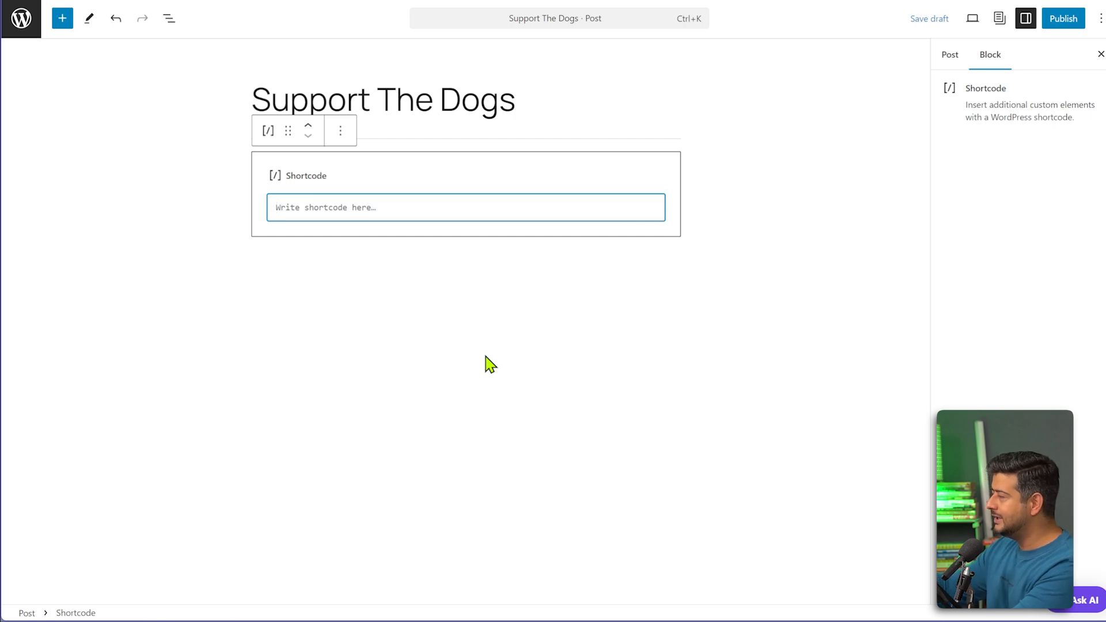
type("[simpay id=\"17\"]")
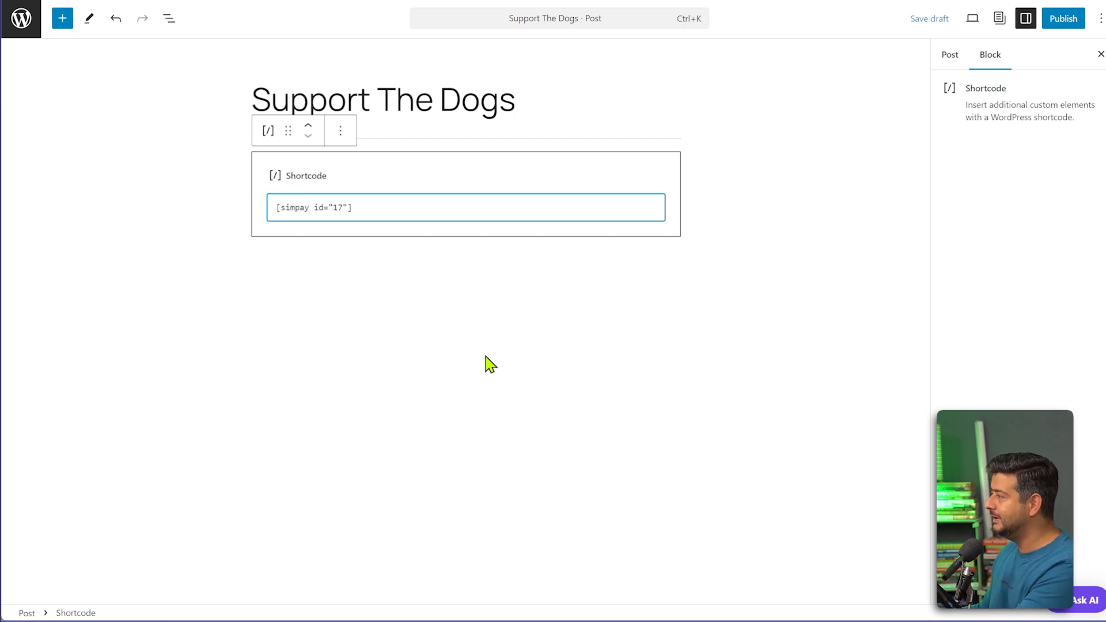
left_click(480, 345)
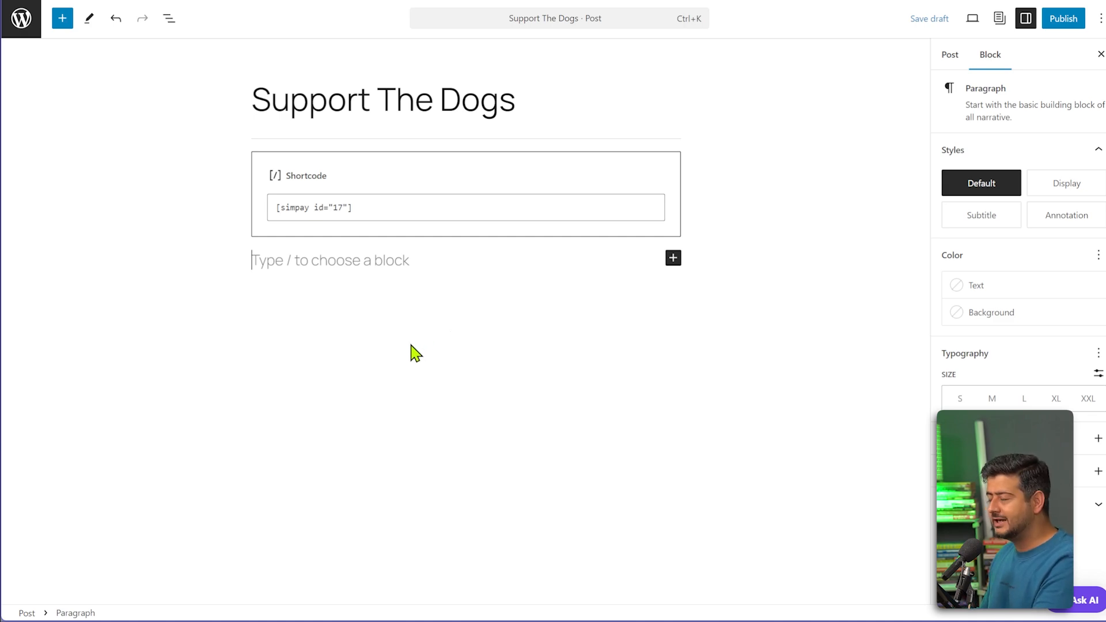
Publish 'Support The Dogs' through the pre-publish panel and open View Post in a new tab.
left_click(1064, 19)
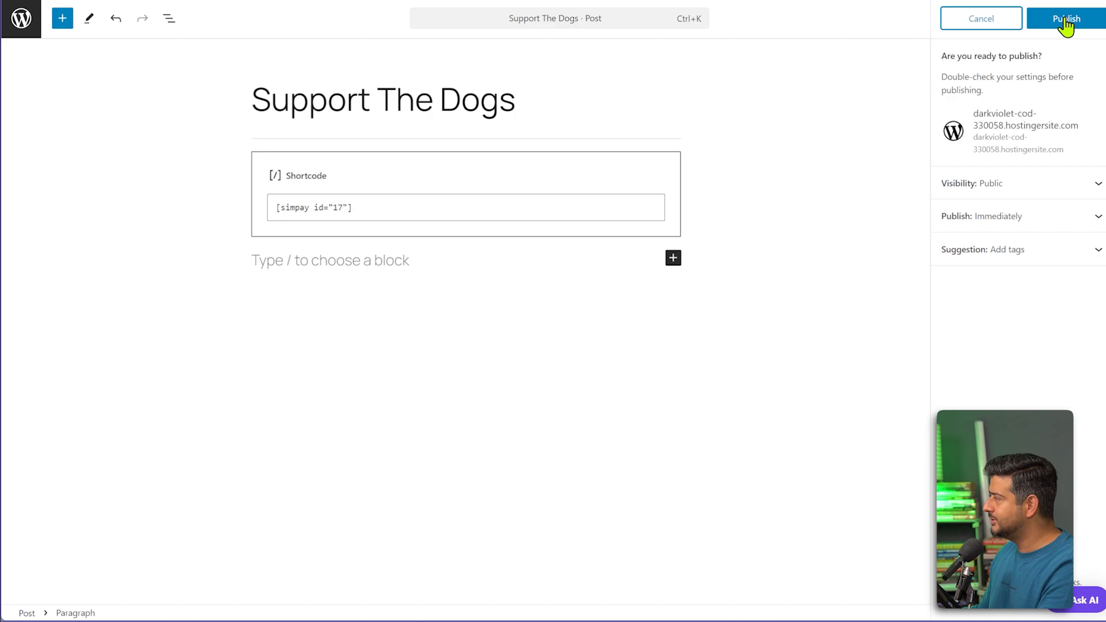
left_click(1065, 21)
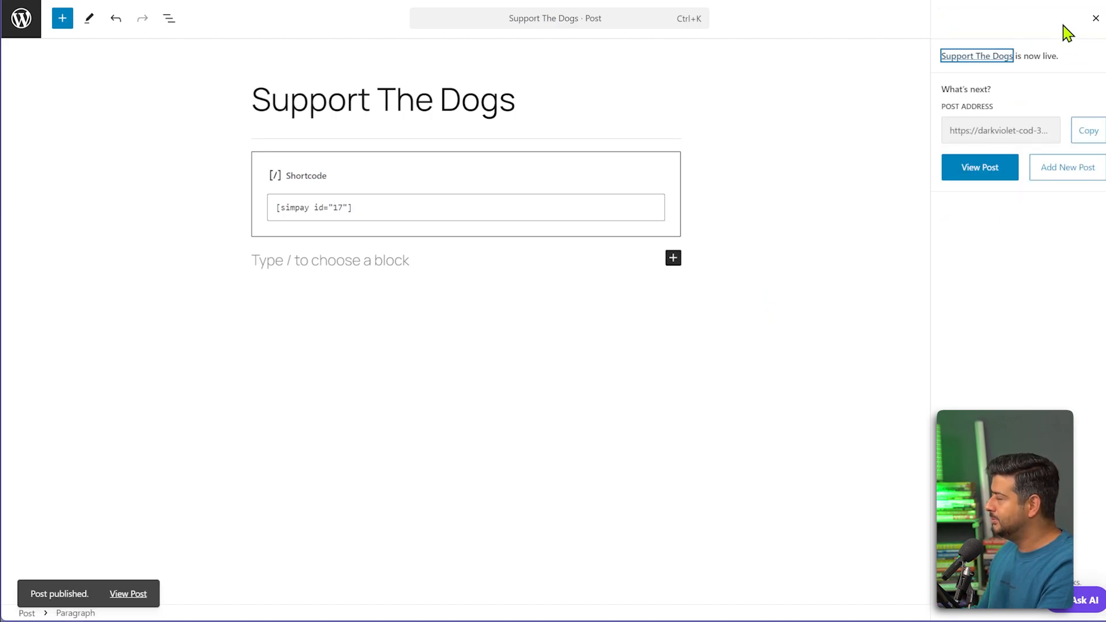
left_click(128, 592)
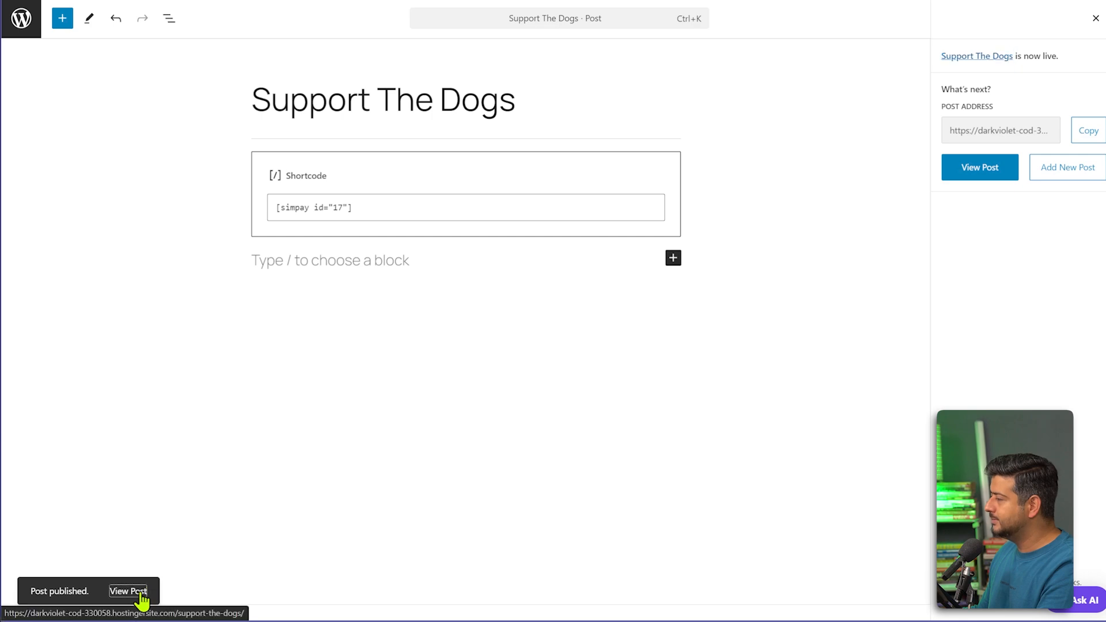
right_click(141, 599)
left_click(184, 376)
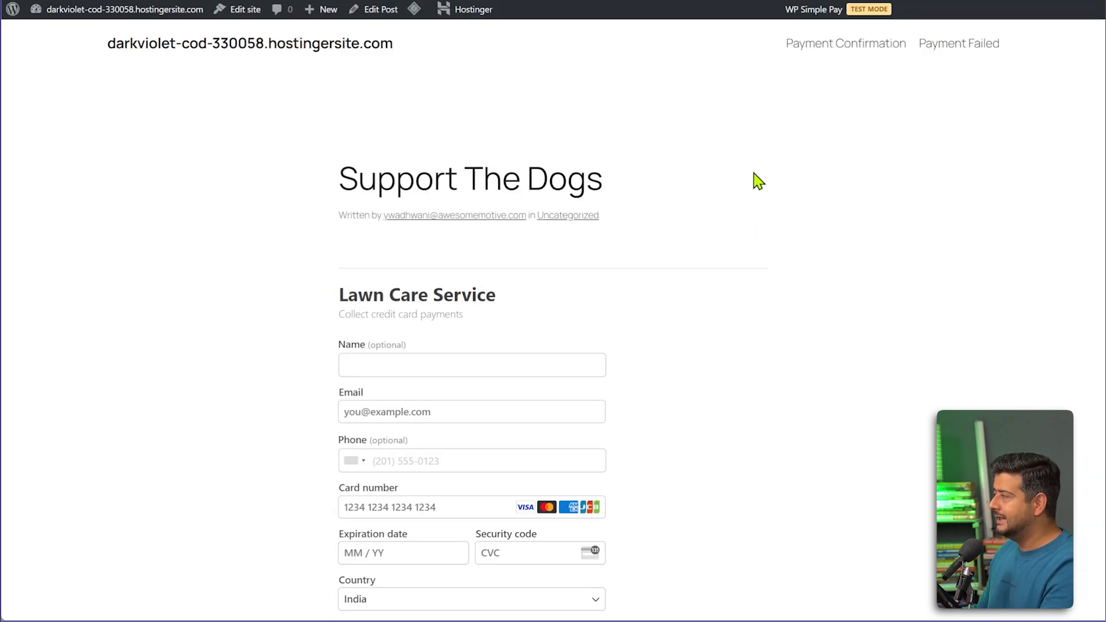
scroll(766, 210, "down", 3)
scroll(758, 212, "up", 2)
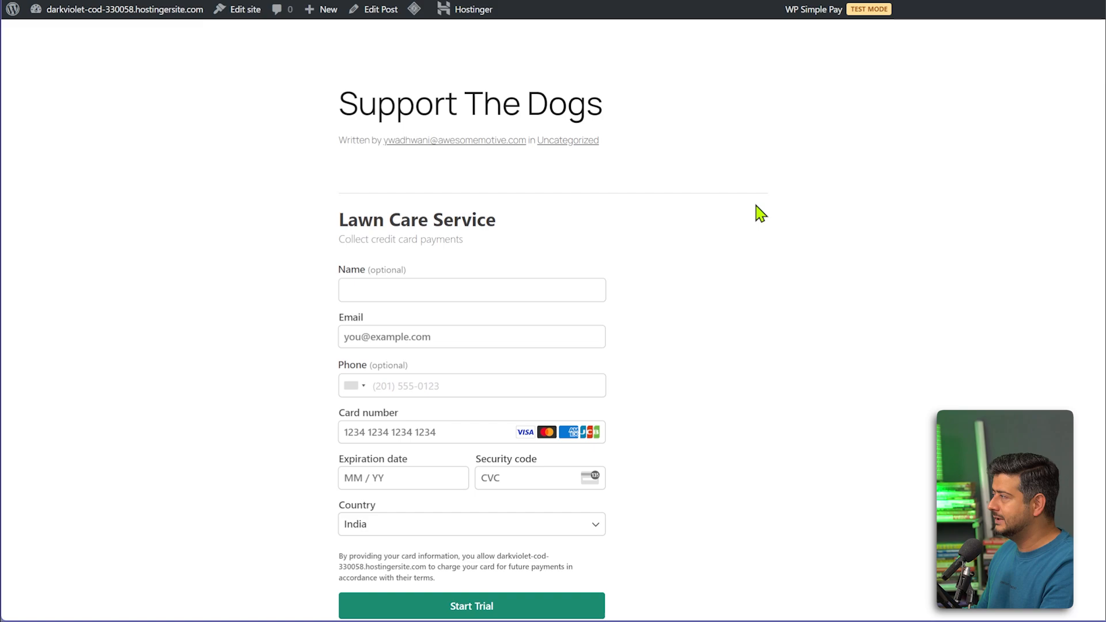
scroll(718, 210, "down", 1)
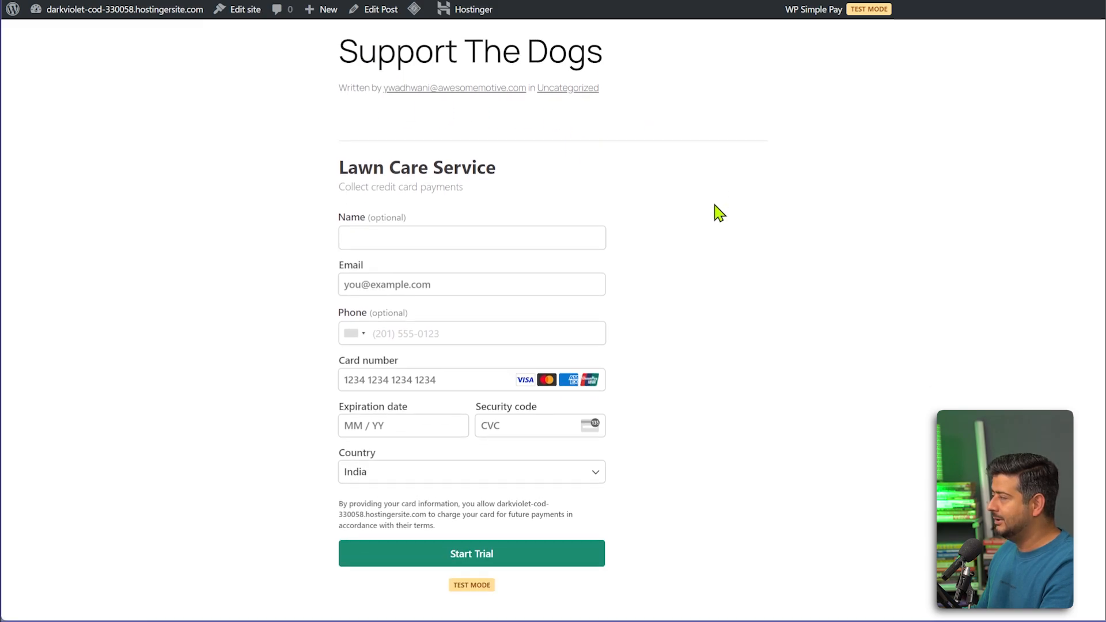
scroll(718, 212, "down", 2)
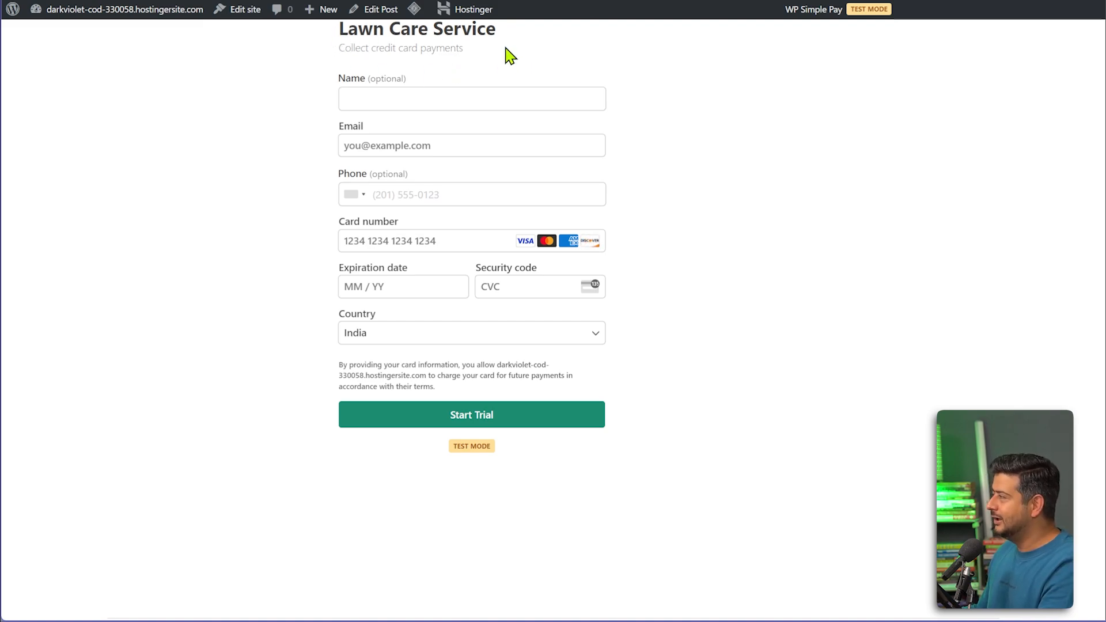
Fill in the customer's name and e-mail on the payment form, dismissing autofill suggestions.
left_click(419, 104)
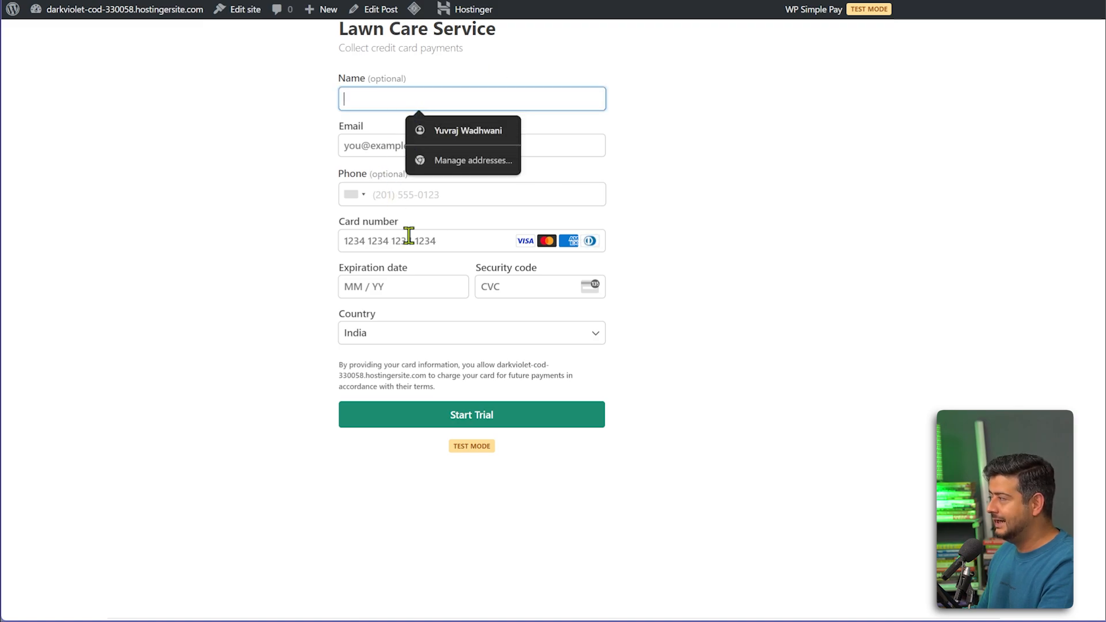
left_click(727, 317)
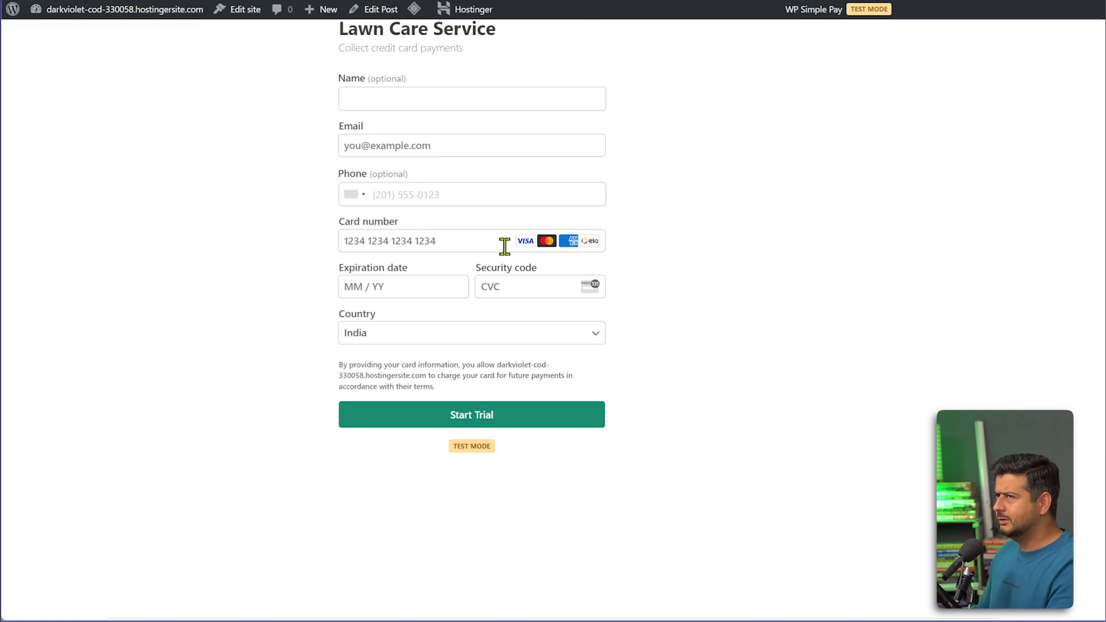
left_click(424, 102)
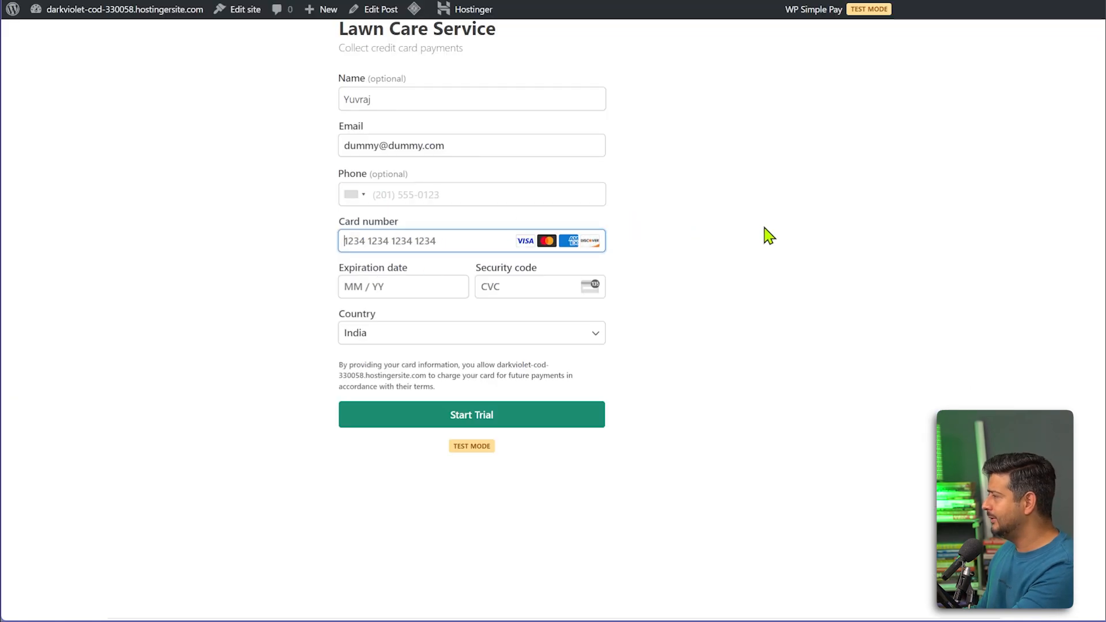
type("4242 42")
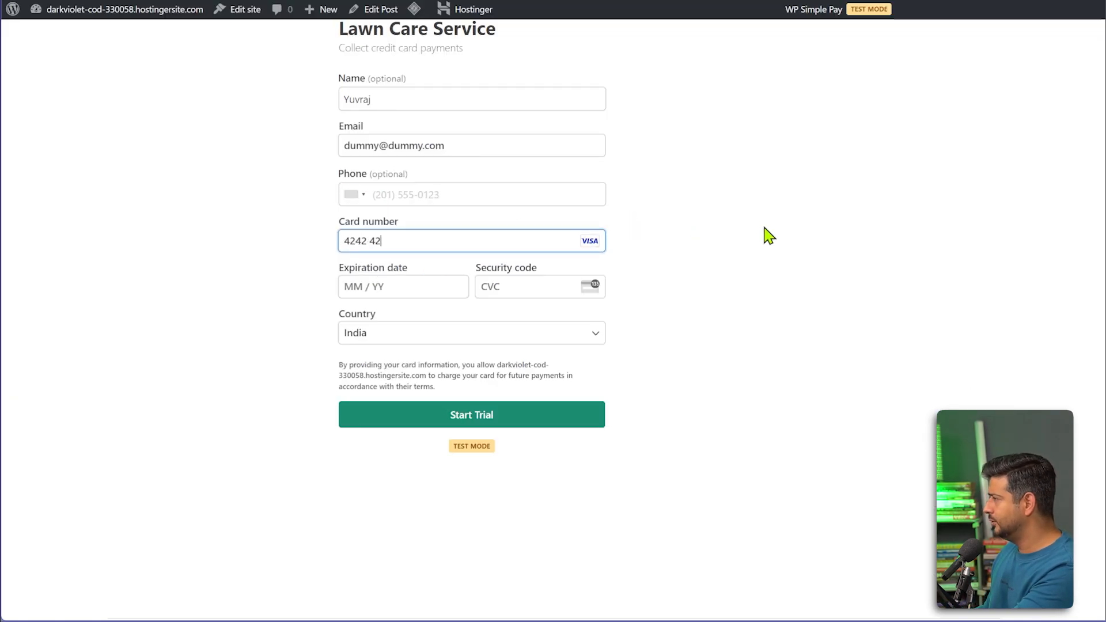
type("42 4242 4242")
left_click(427, 291)
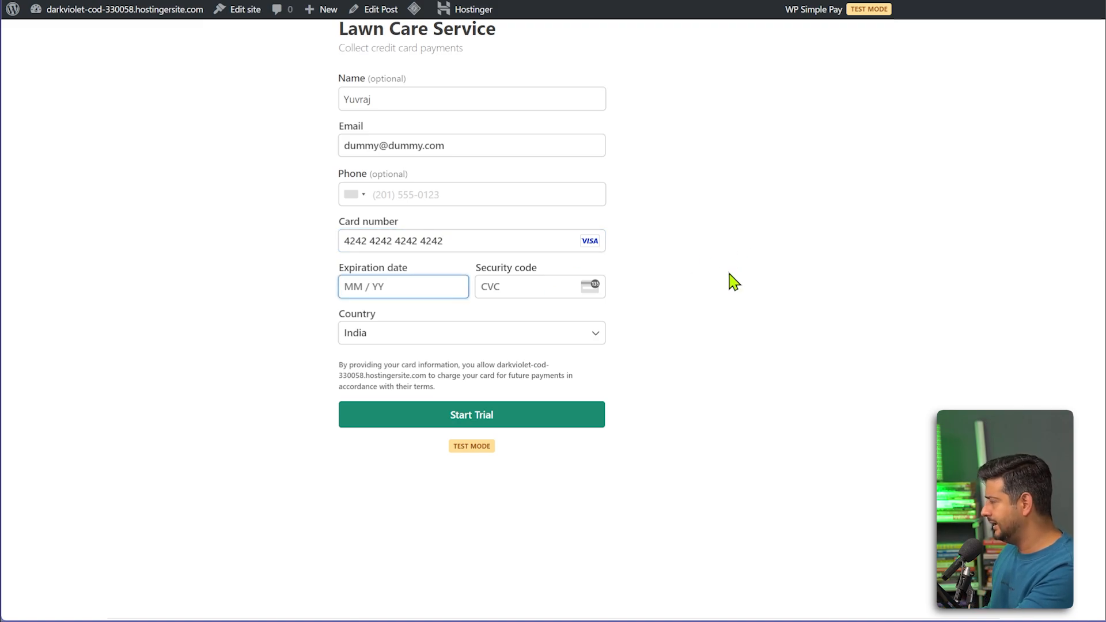
type("03 /")
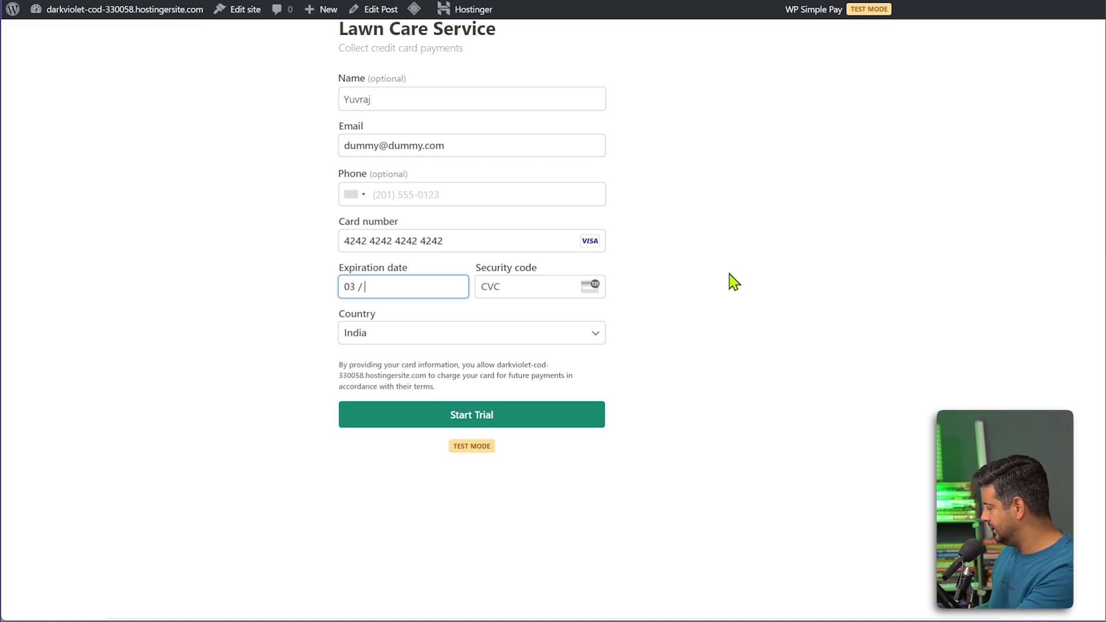
type("27")
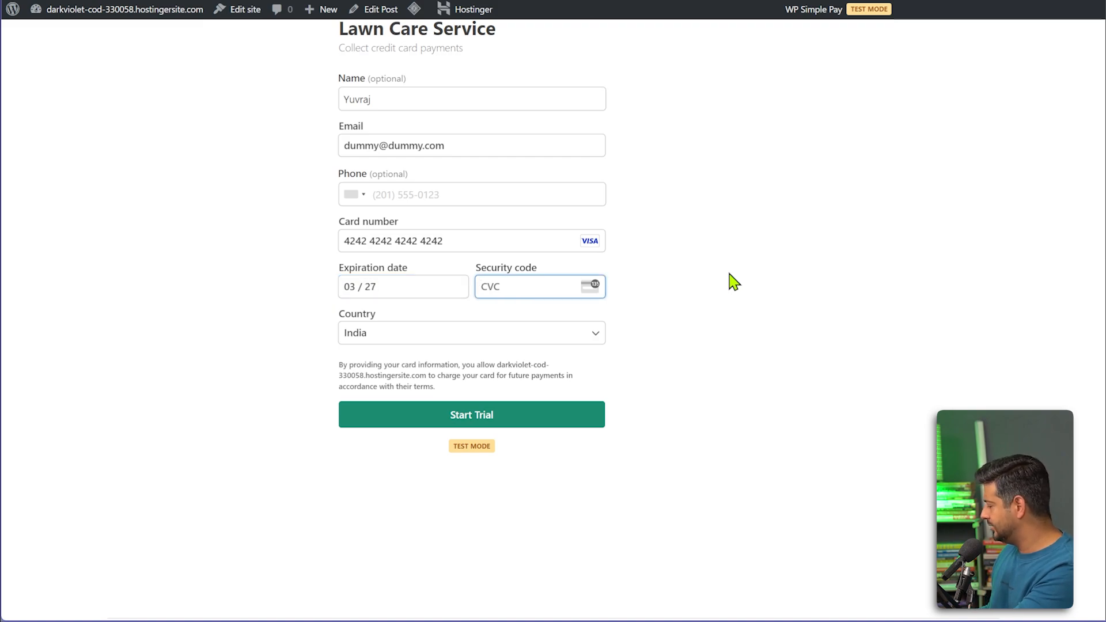
type("458")
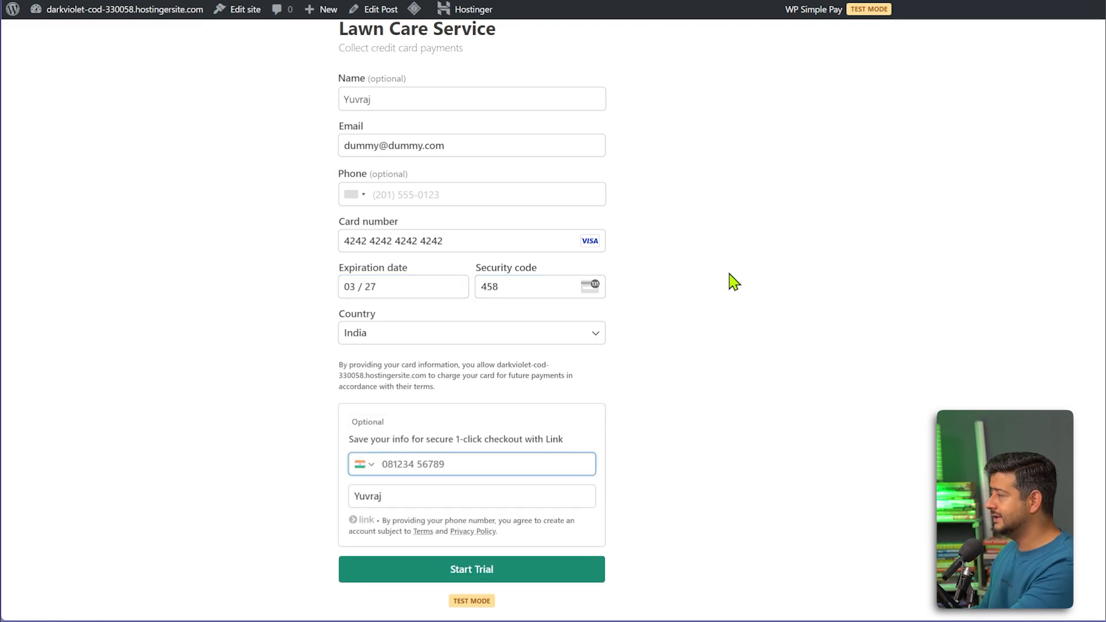
left_click(696, 323)
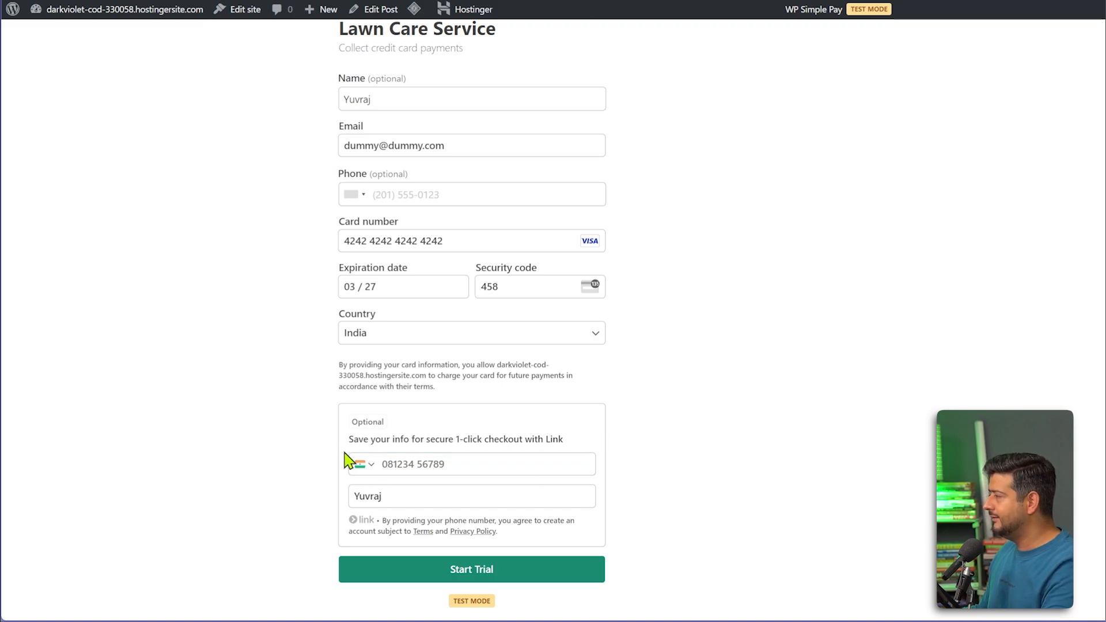
scroll(734, 426, "down", 1)
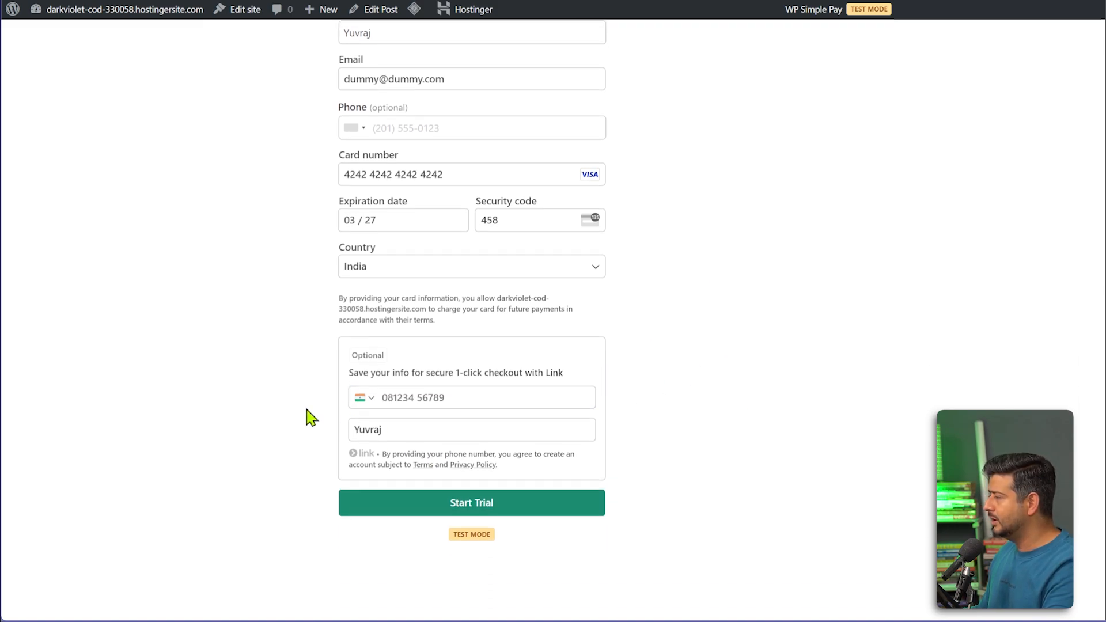
left_click(494, 502)
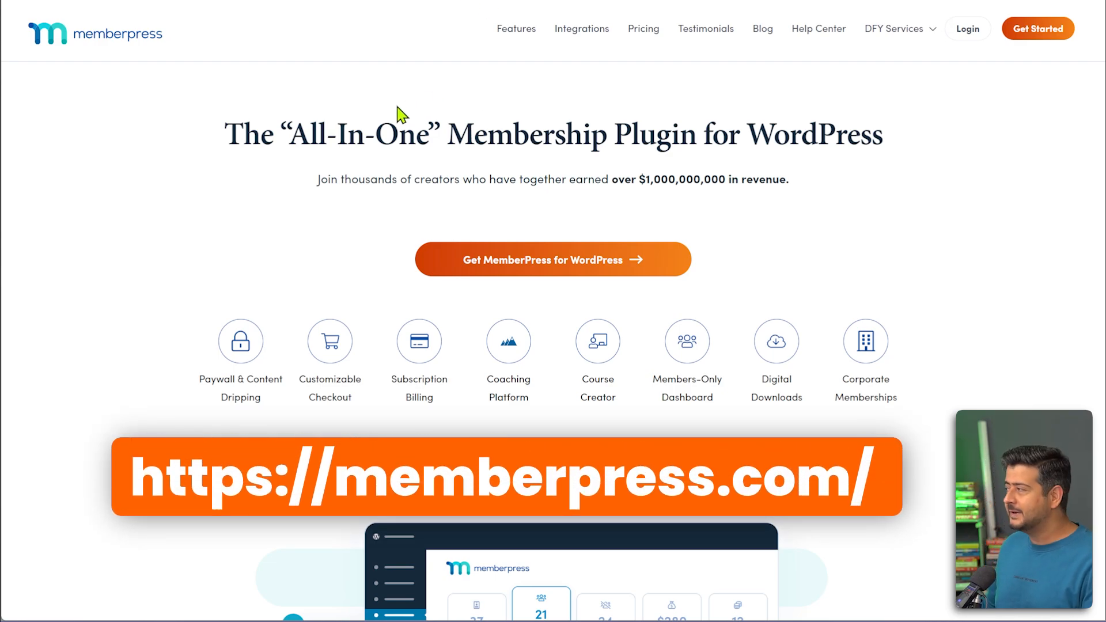
Highlight the creators' earnings line in the memberpress.com subheading, then clear the selection.
left_click_drag(317, 180, 756, 185)
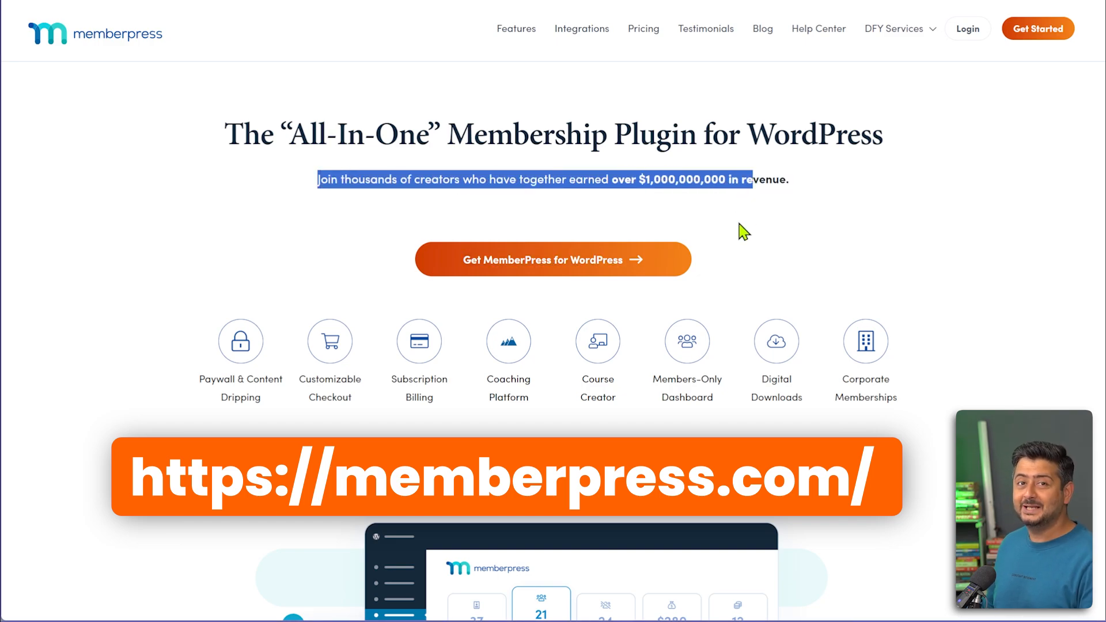
left_click(776, 227)
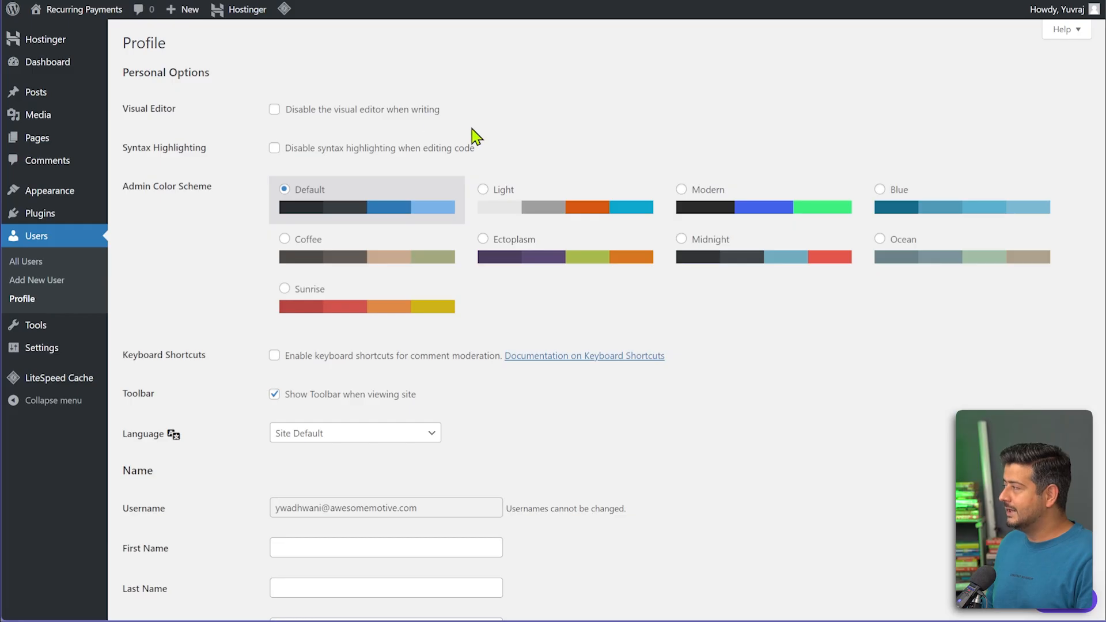
Upload the memberpress-pro zip under Plugins > Add New Plugin, install it and activate MemberPress.
left_click(56, 62)
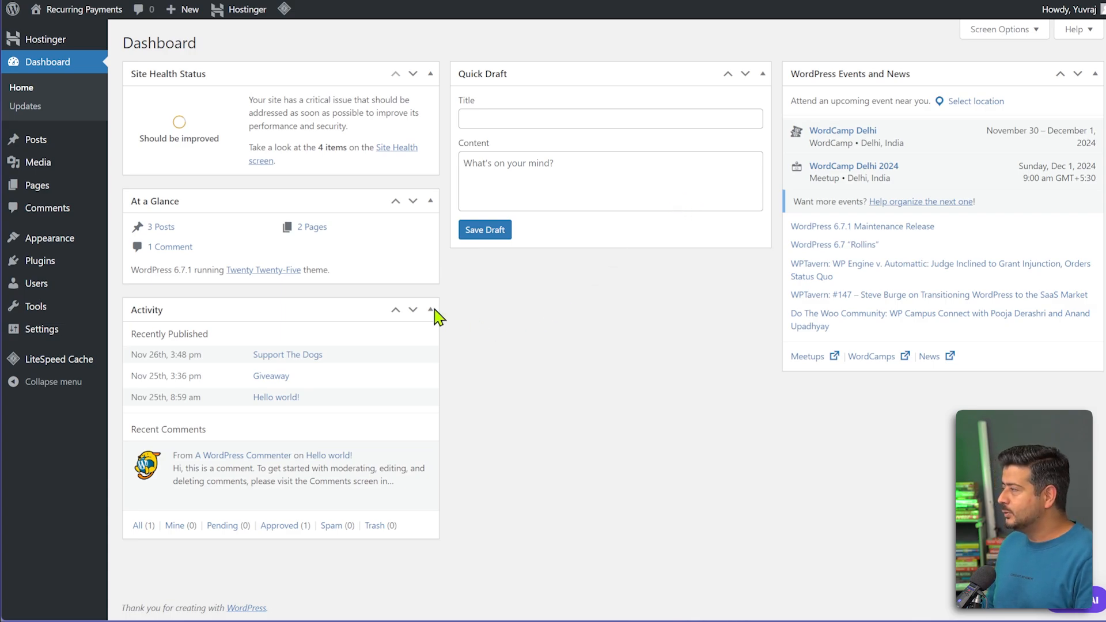
mouse_move(51, 268)
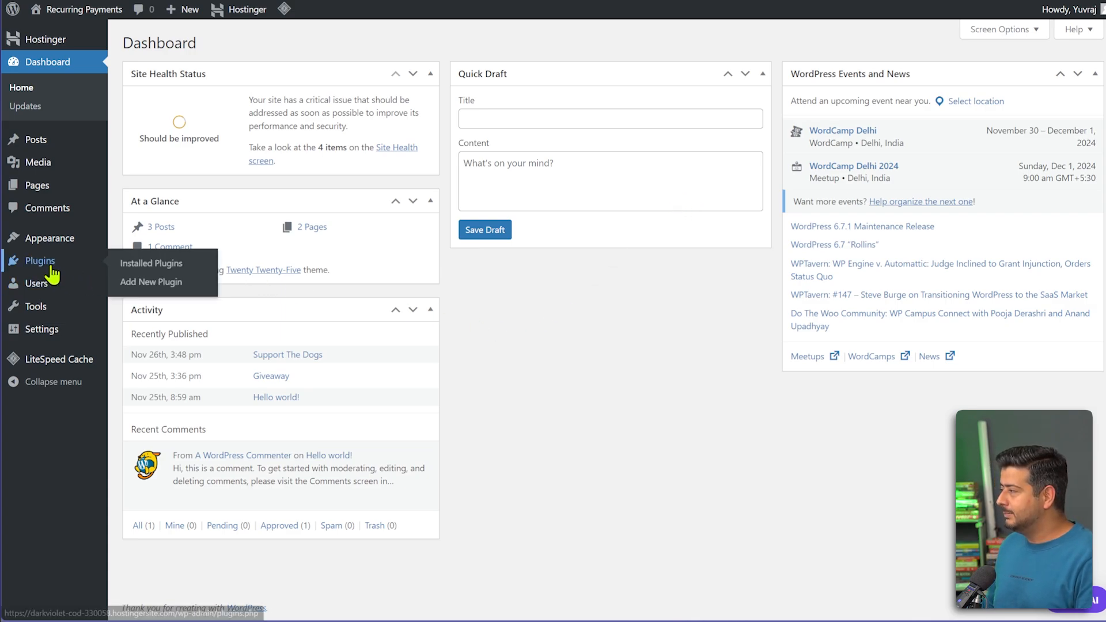
left_click(148, 284)
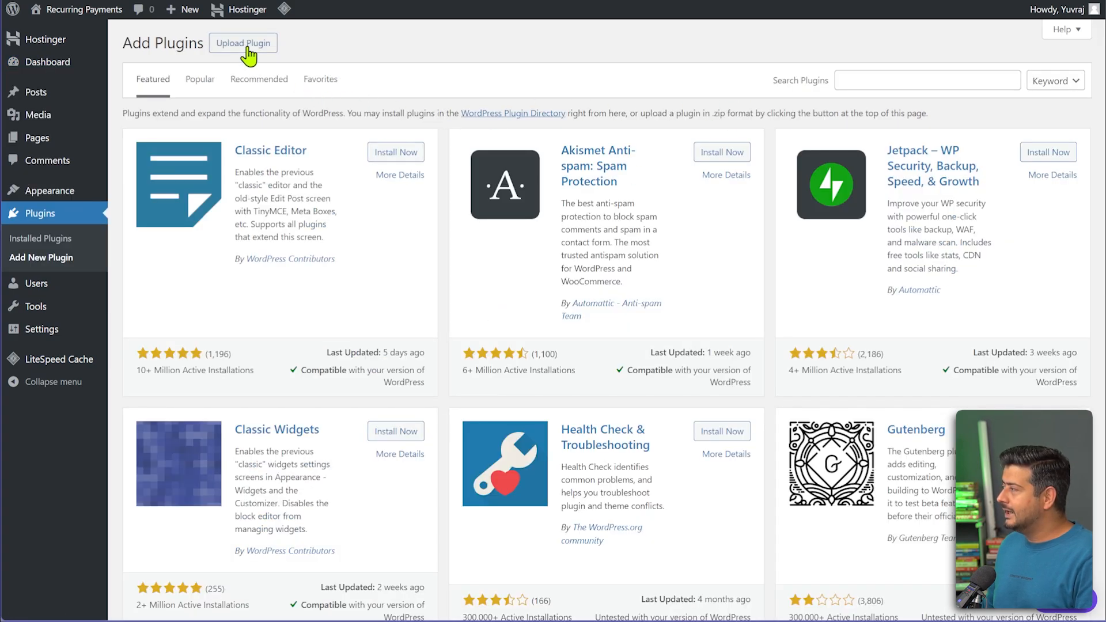
left_click(247, 46)
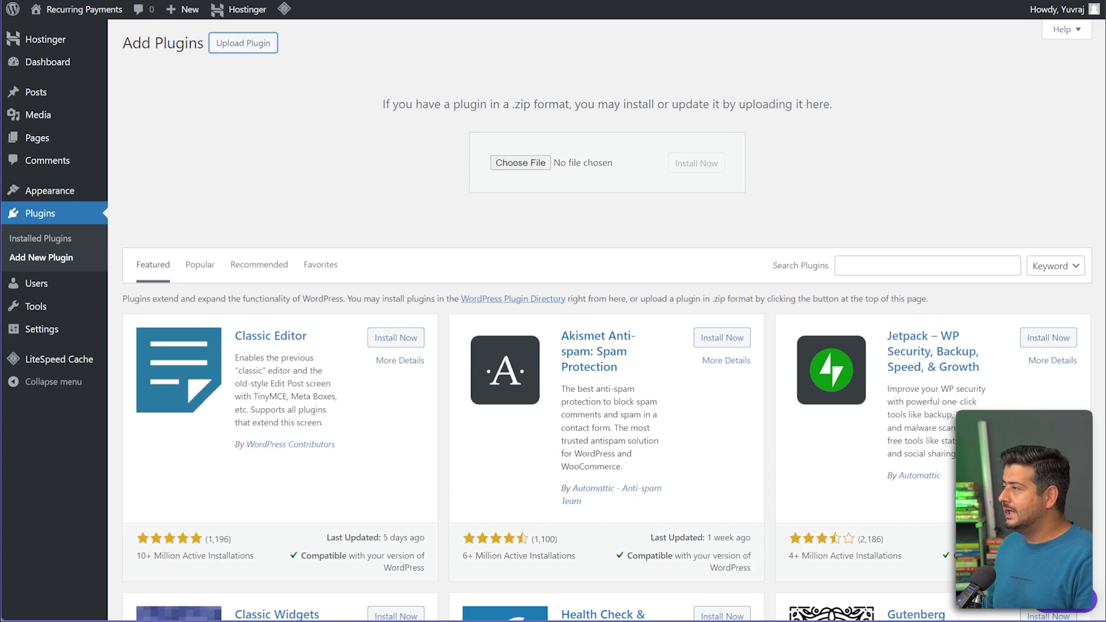
left_click_drag(110, 69, 507, 168)
left_click(696, 167)
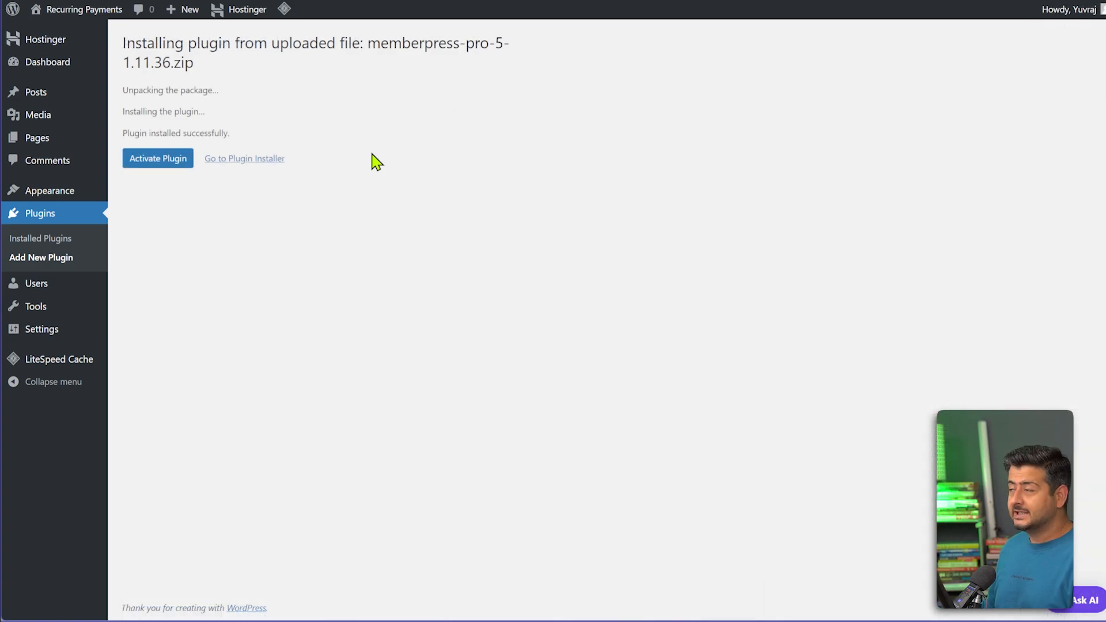
left_click(156, 166)
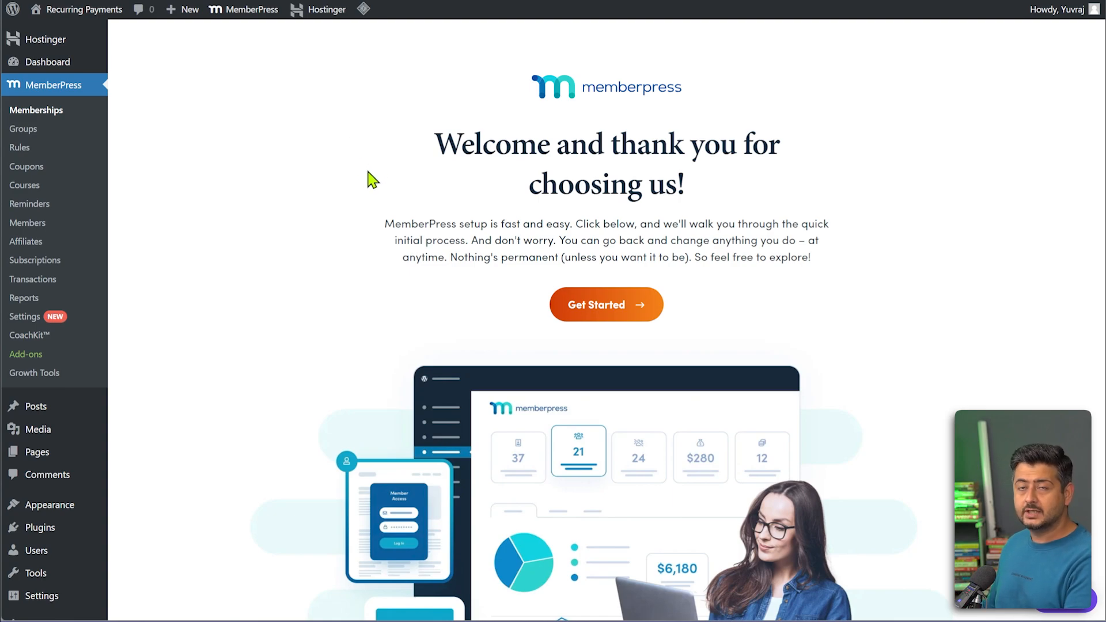
Paste the MemberPress Pro license key on the Settings License tab and activate it.
left_click(26, 317)
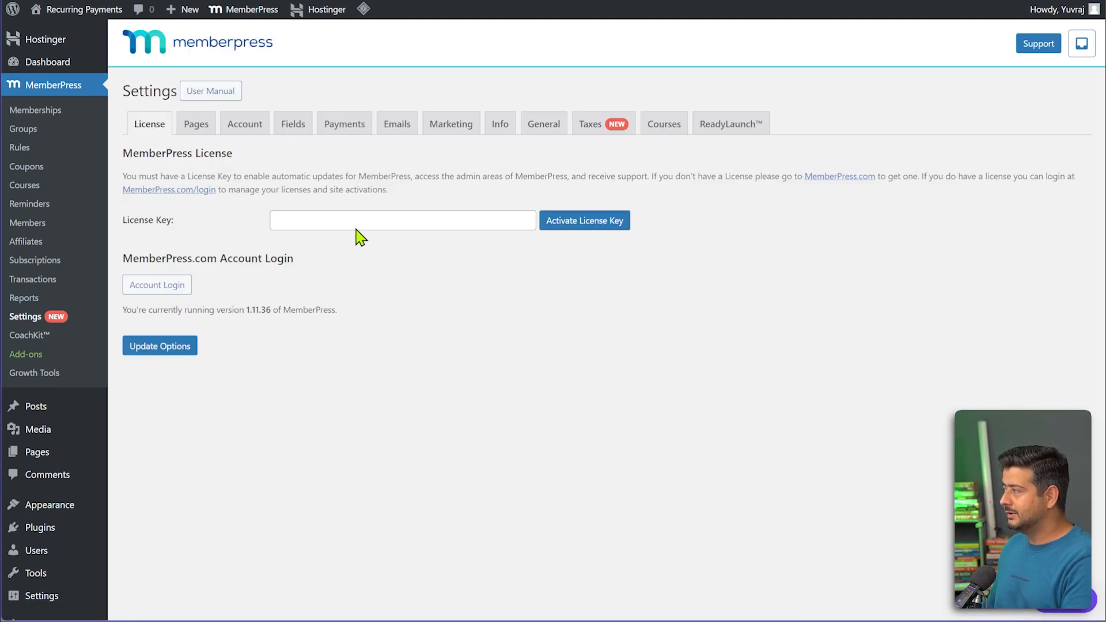
left_click(363, 220)
key("ctrl+v")
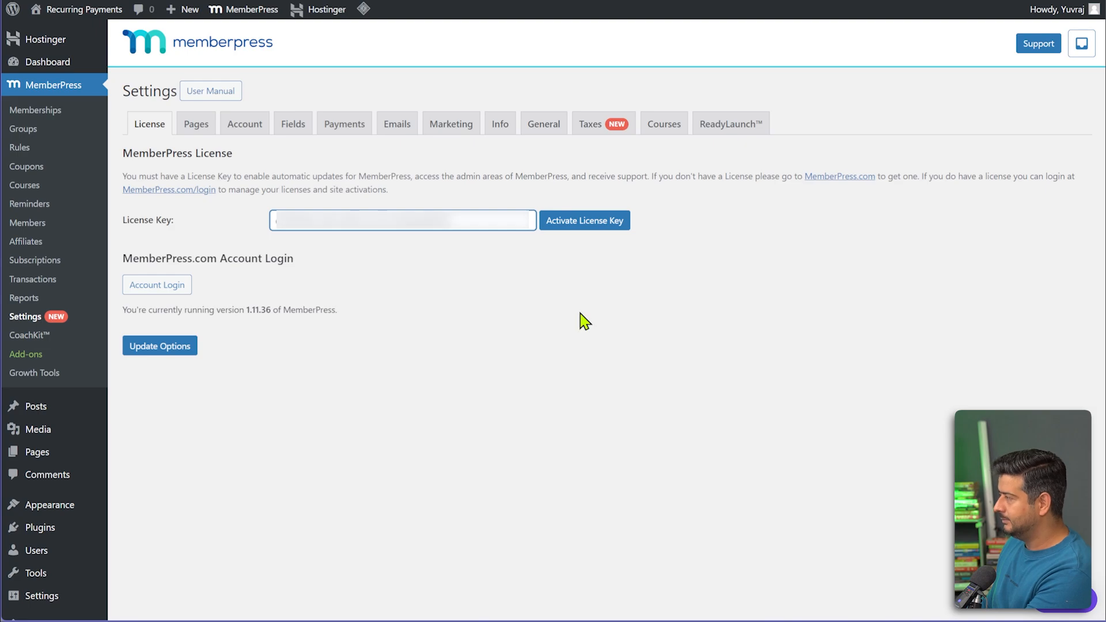
left_click(615, 225)
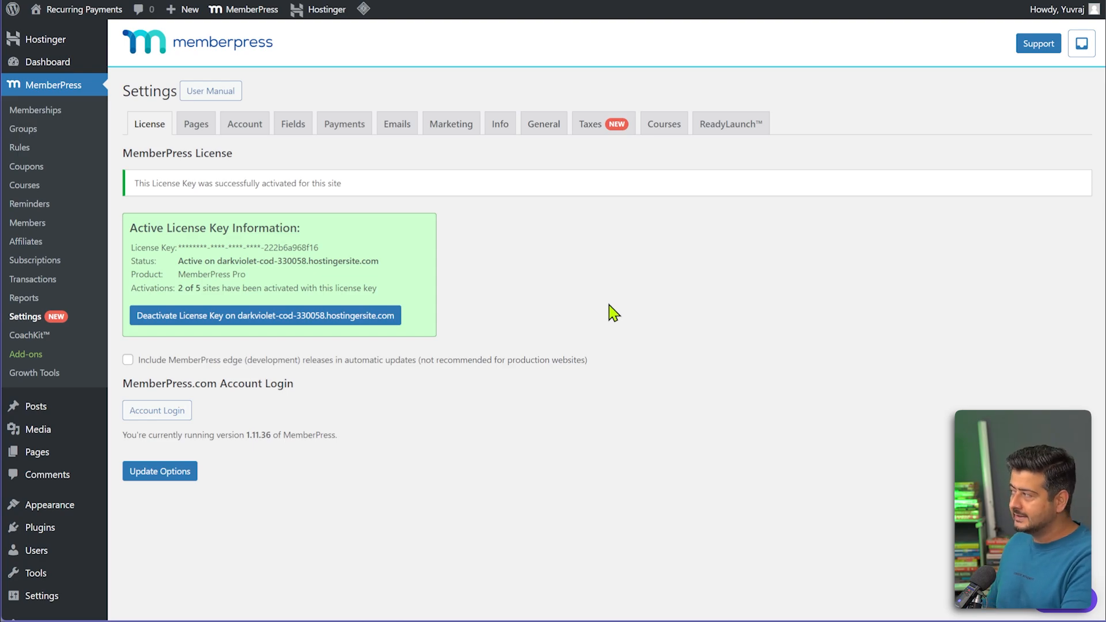
On the Payments tab, add a payment method named 'Stripe' using the Stripe (Recommended) gateway.
left_click(354, 133)
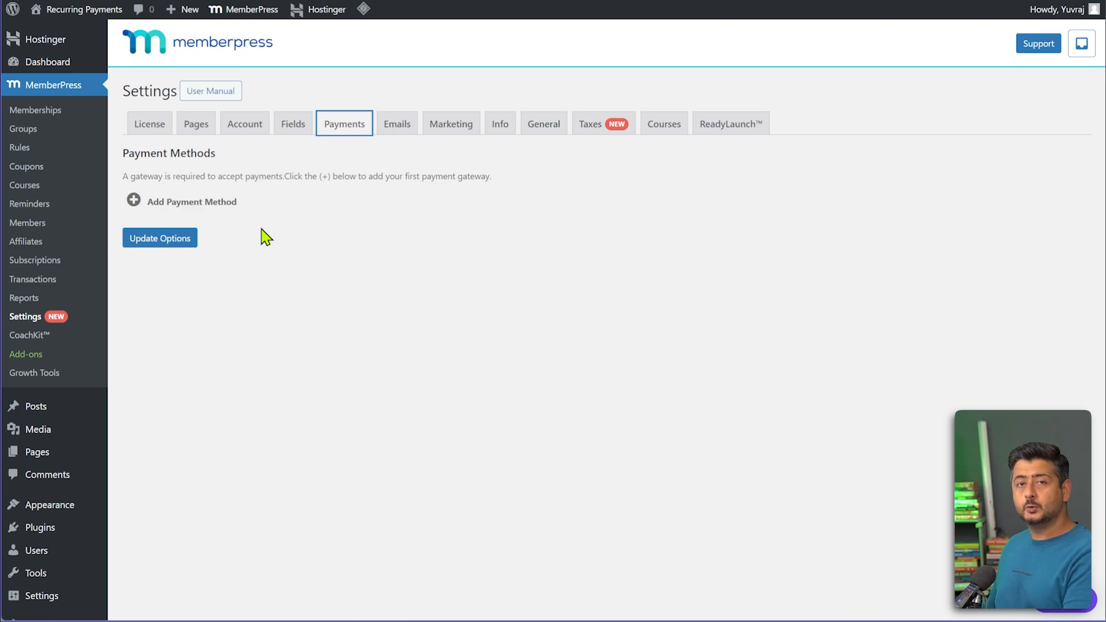
left_click(179, 203)
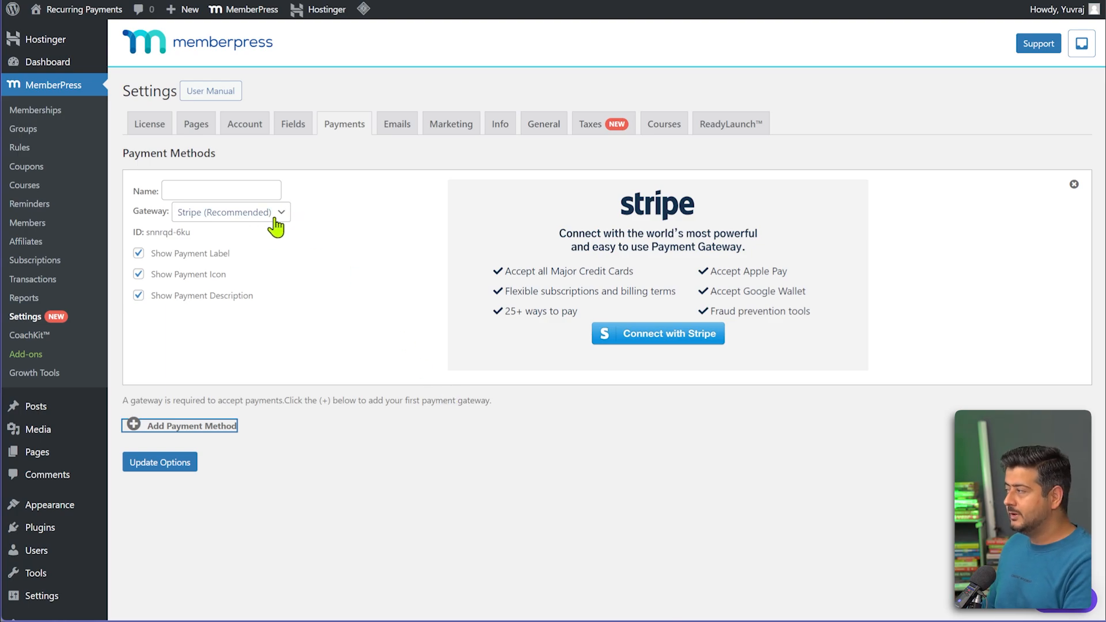
left_click(240, 193)
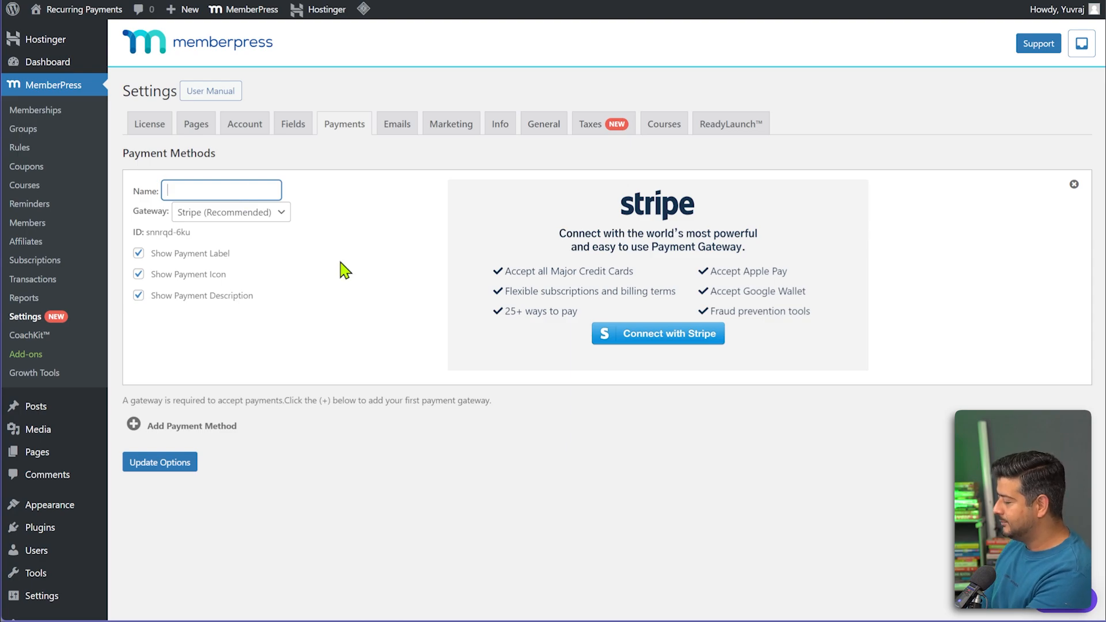
type("Stripe")
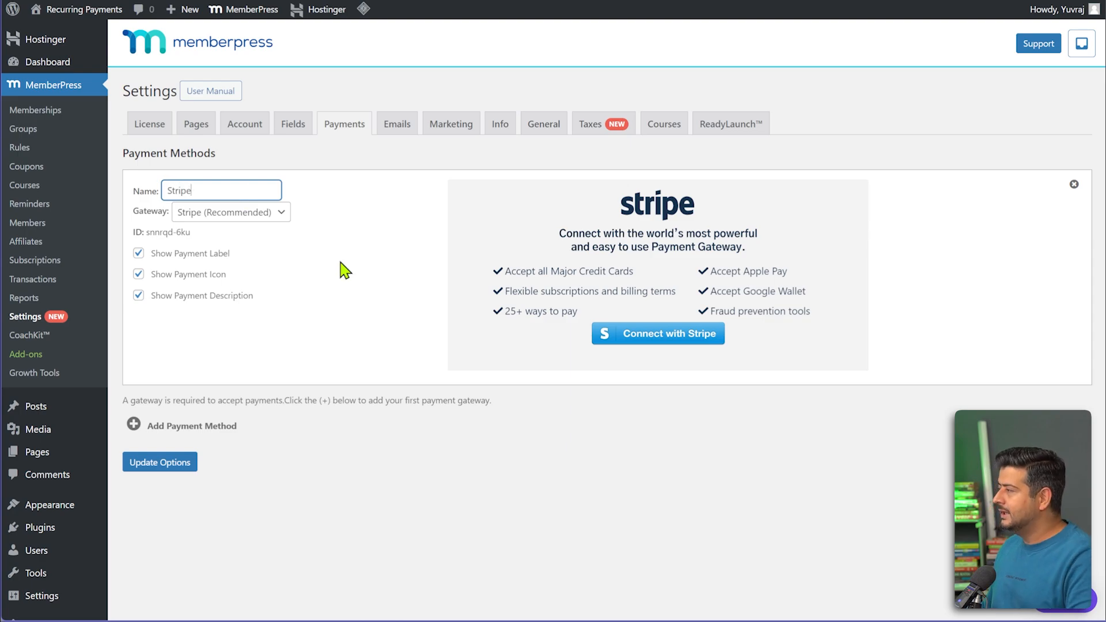
triple_click(344, 273)
left_click(350, 332)
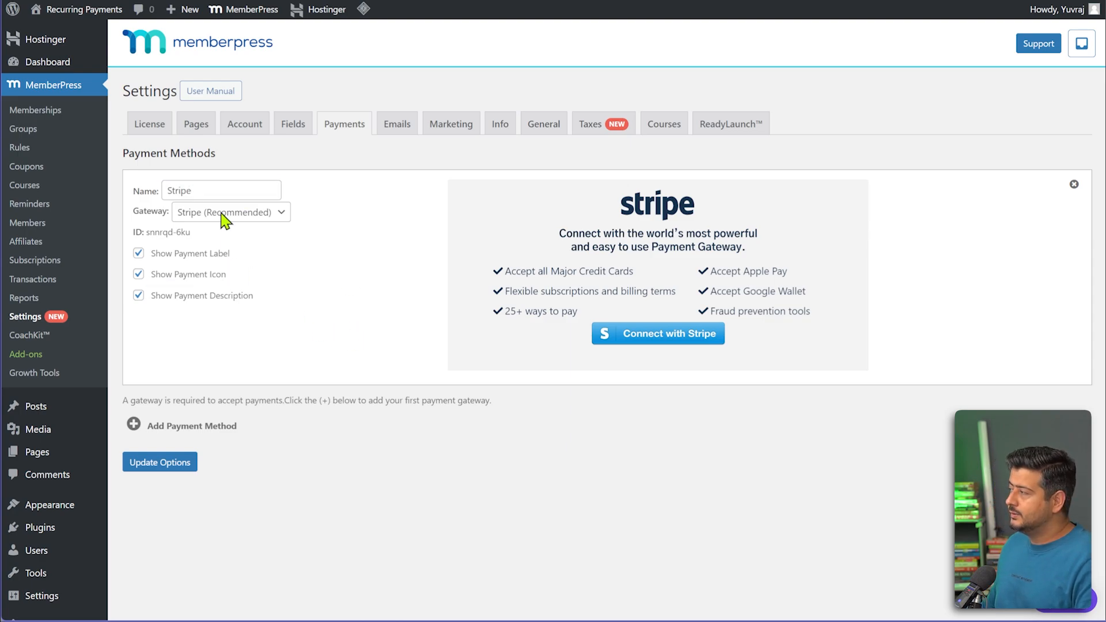
Connect the Stripe payment method to the Test Stripe account through Stripe Connect.
left_click(653, 345)
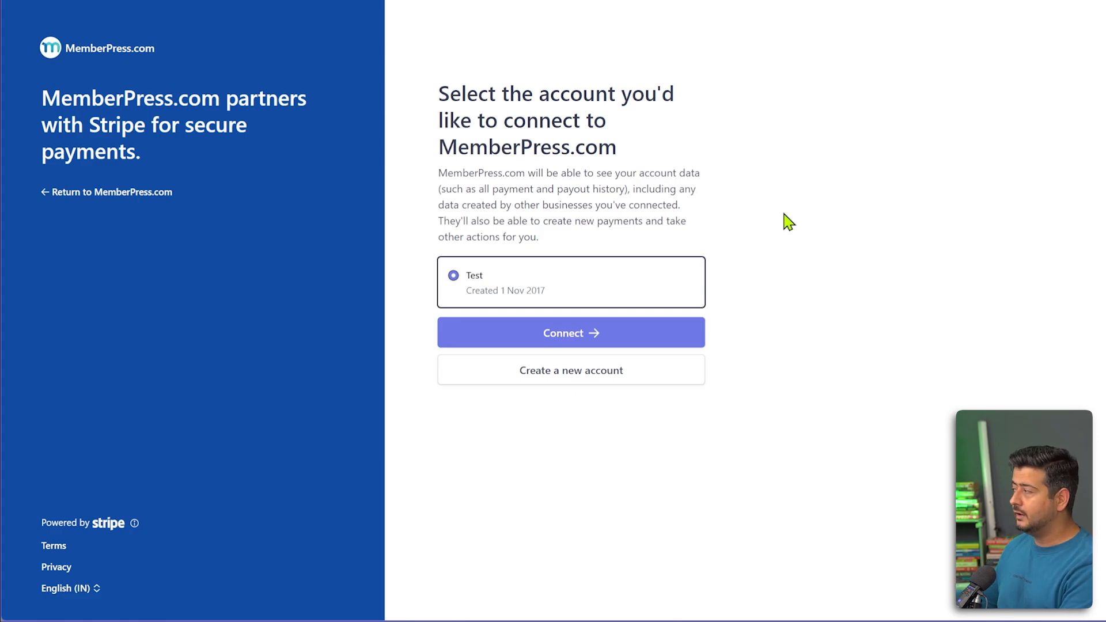
left_click(594, 336)
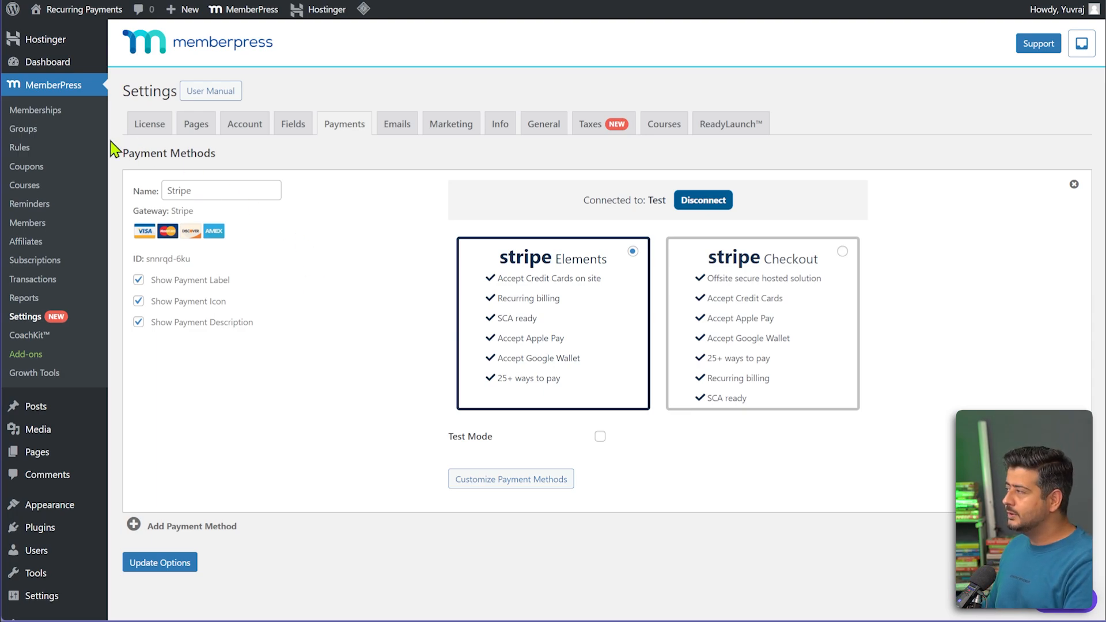
Go to the Memberships list and dismiss the five admin notices.
left_click(68, 111)
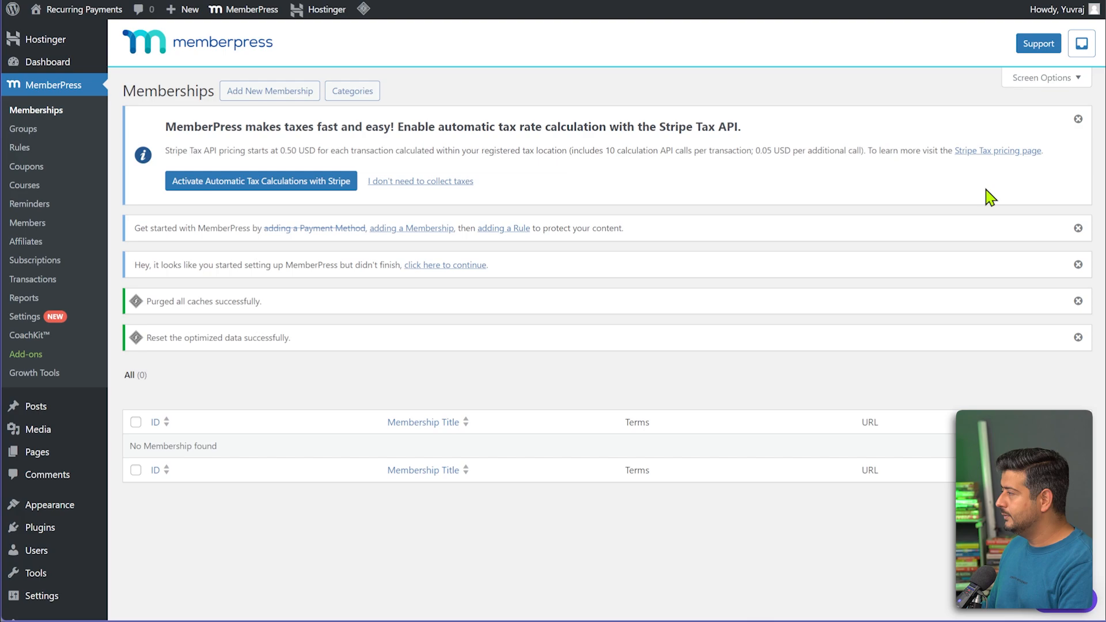
left_click(1078, 120)
left_click(1078, 120)
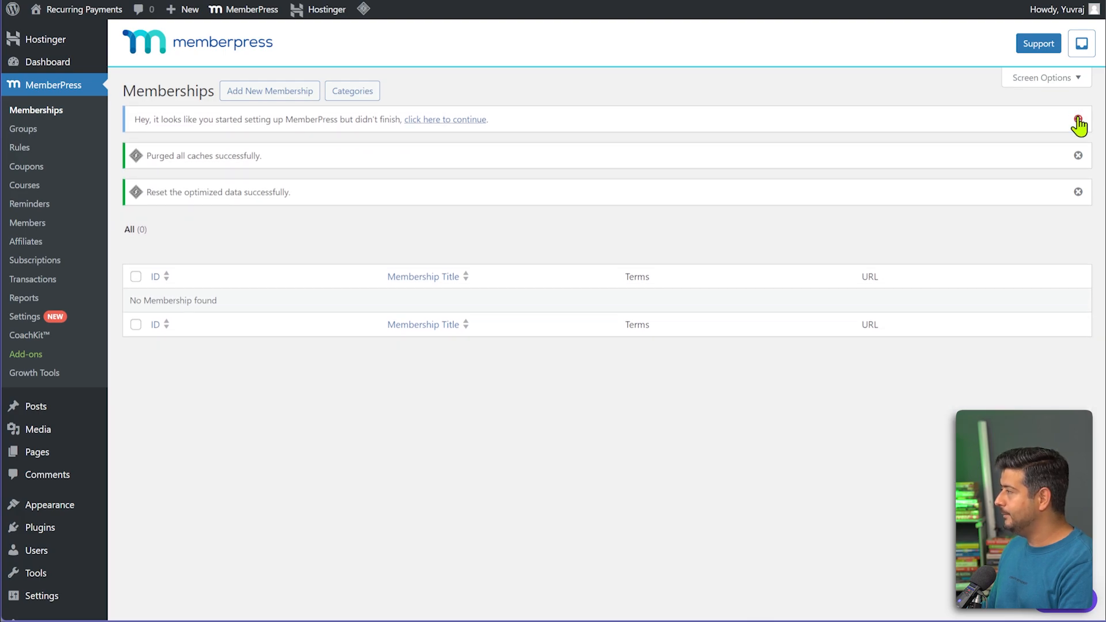
left_click(1078, 120)
left_click(1078, 120)
left_click(1078, 126)
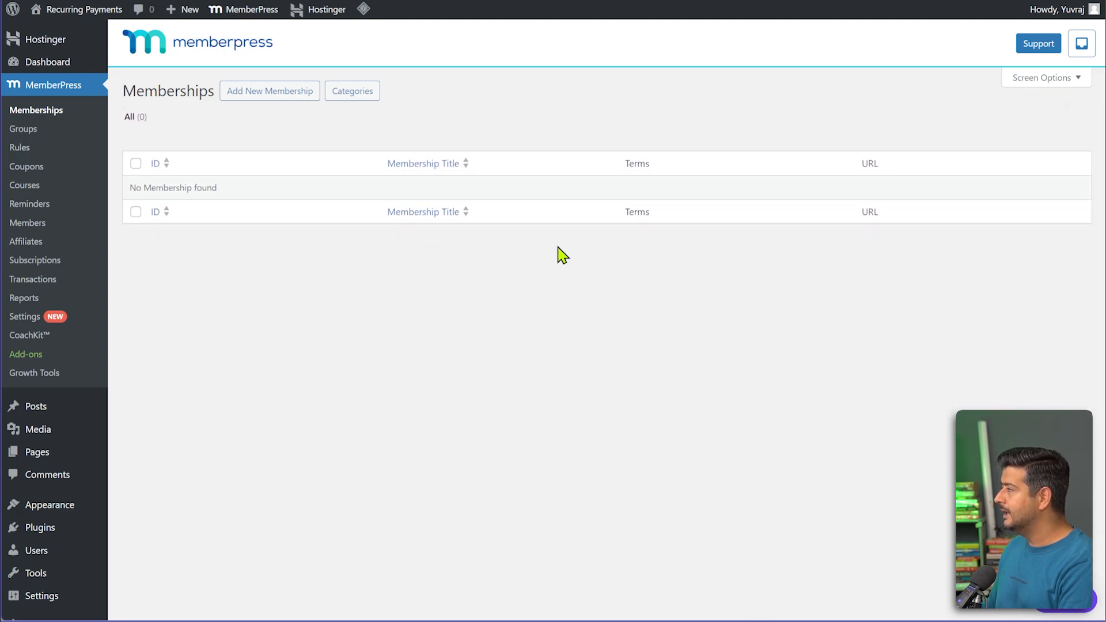
Add a new membership titled 'Club Membership'.
left_click(293, 101)
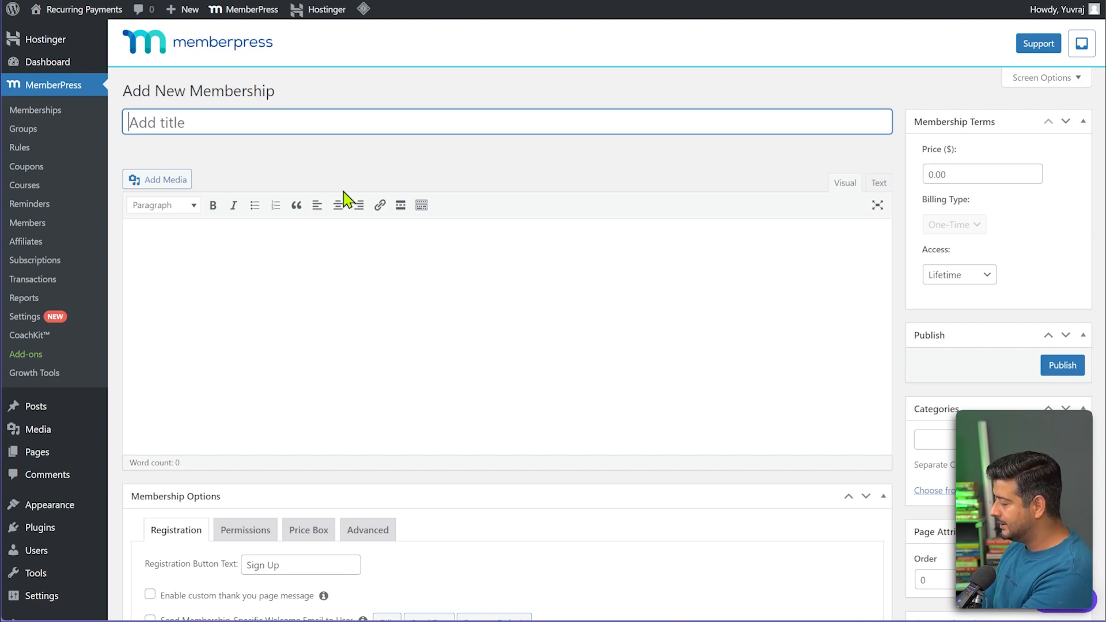
type("Club")
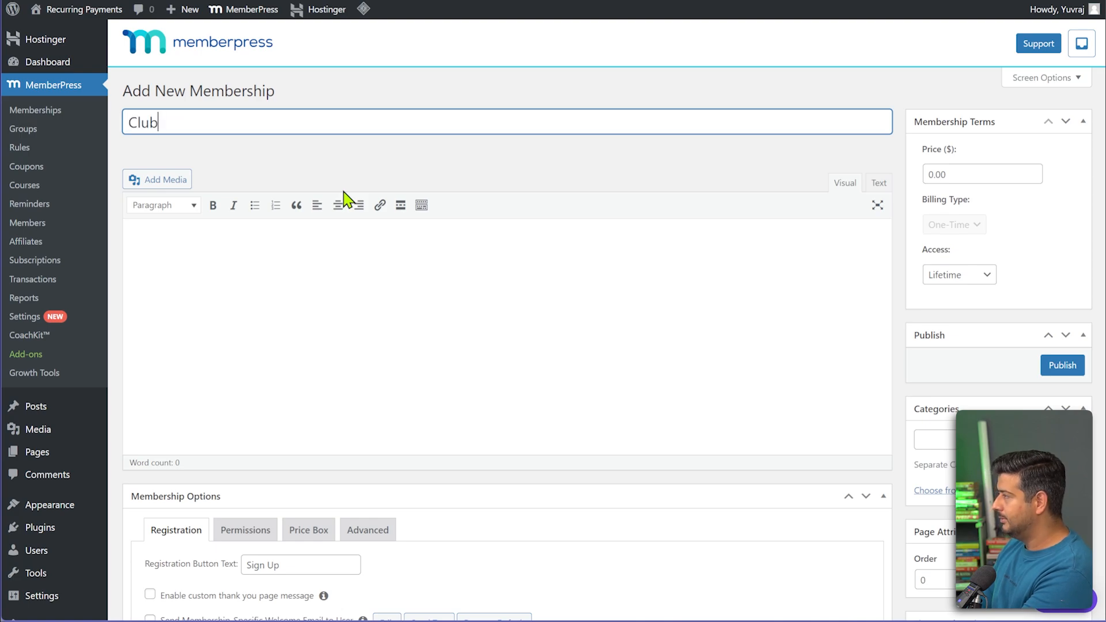
type(" Membership")
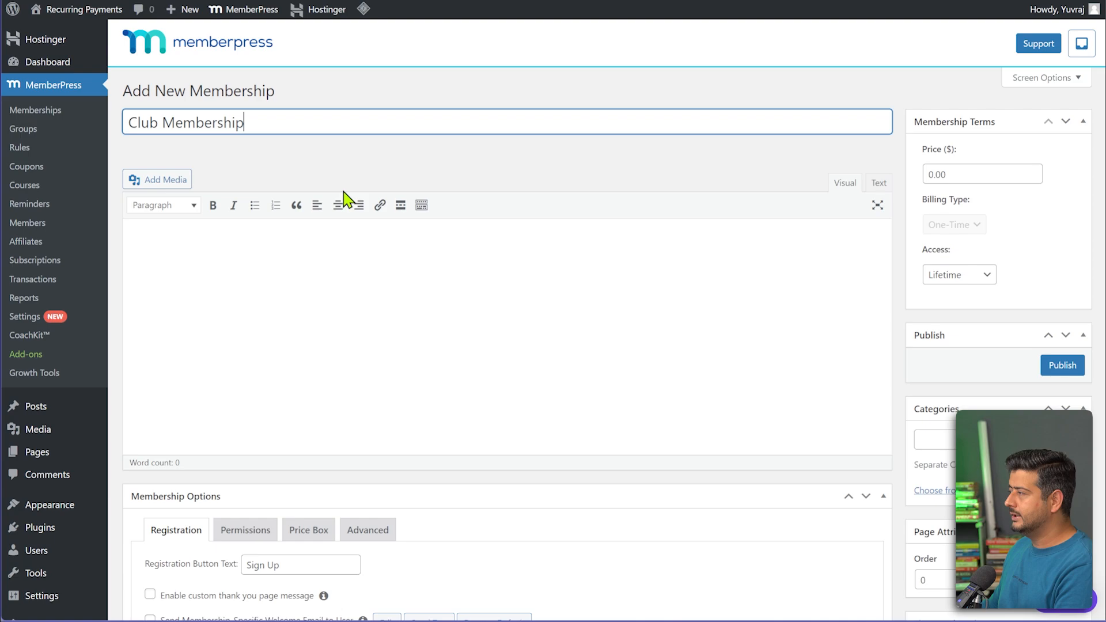
left_click(429, 99)
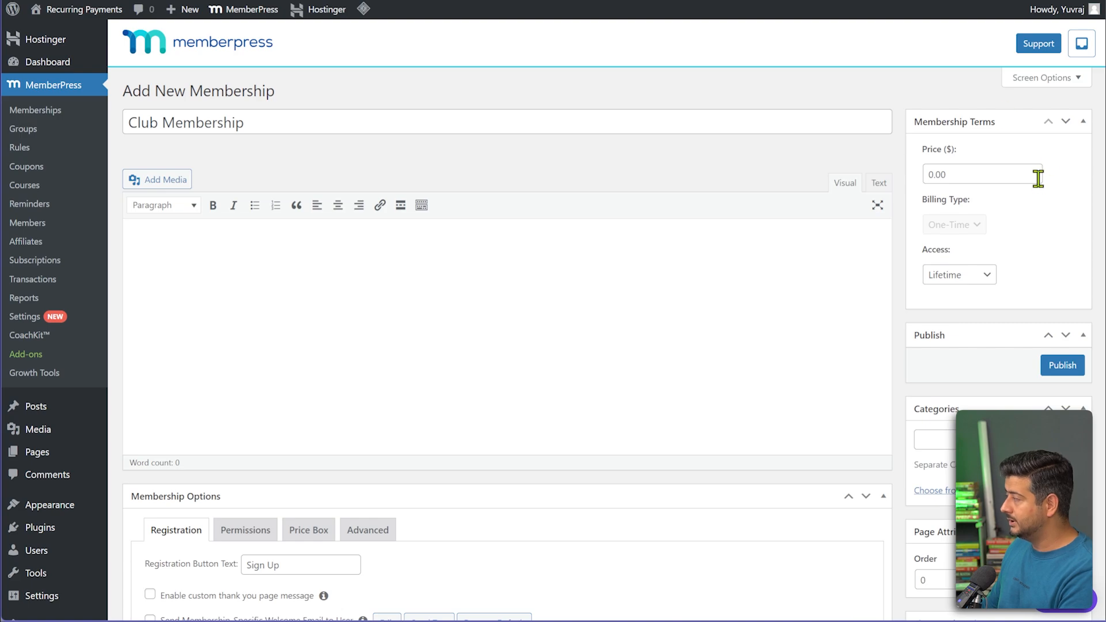
Set the membership price to 99 with a Recurring billing type.
left_click_drag(965, 173, 906, 172)
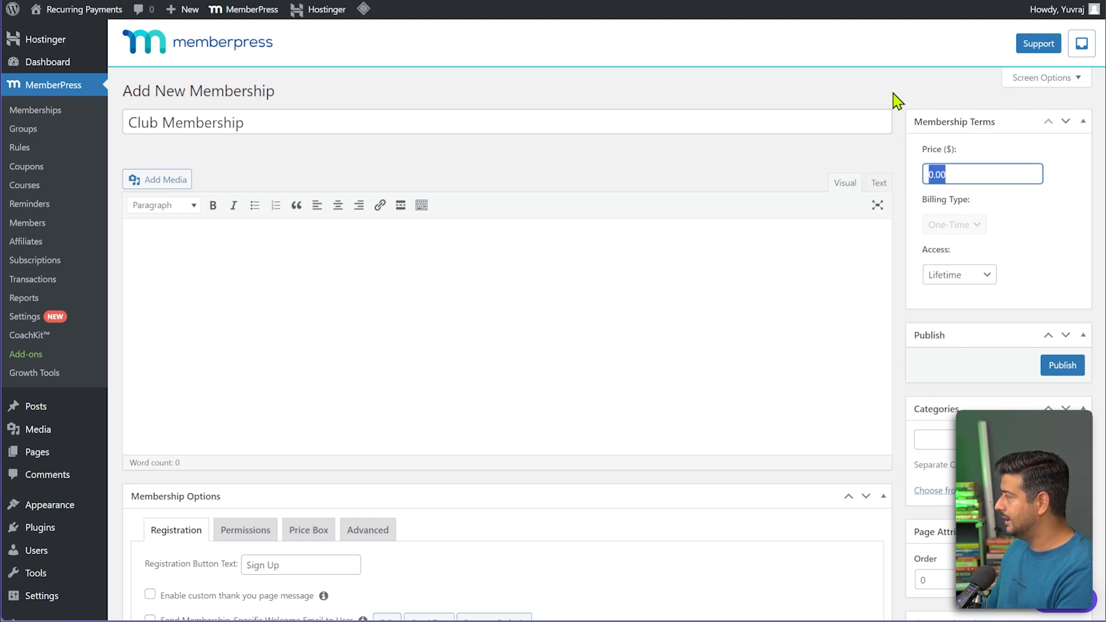
type("9")
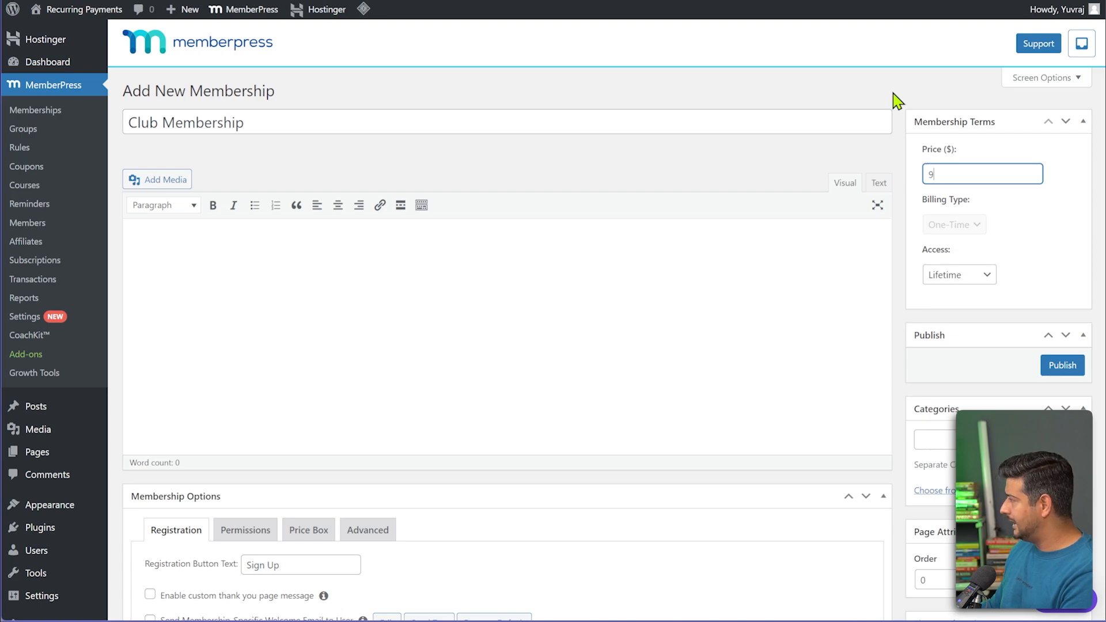
type("9")
left_click(1034, 216)
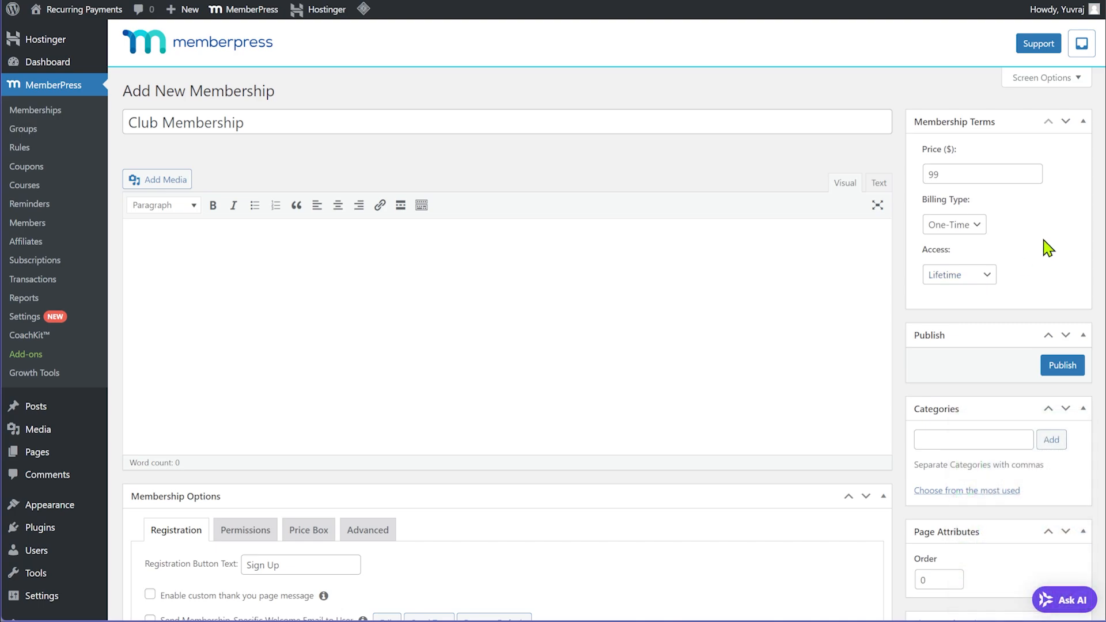
left_click(978, 225)
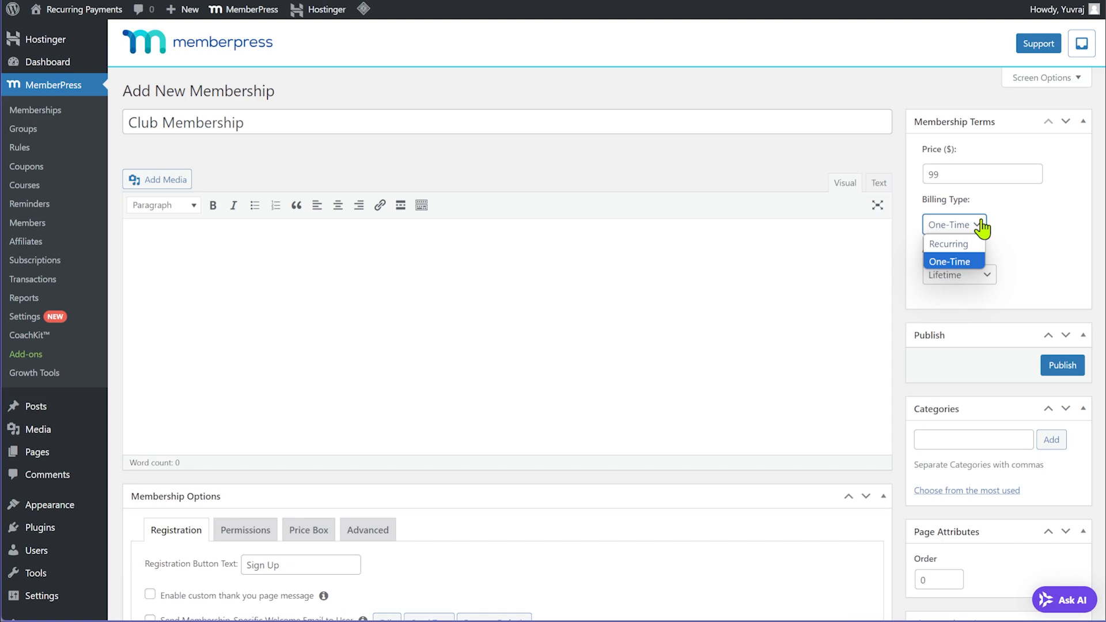
left_click(965, 245)
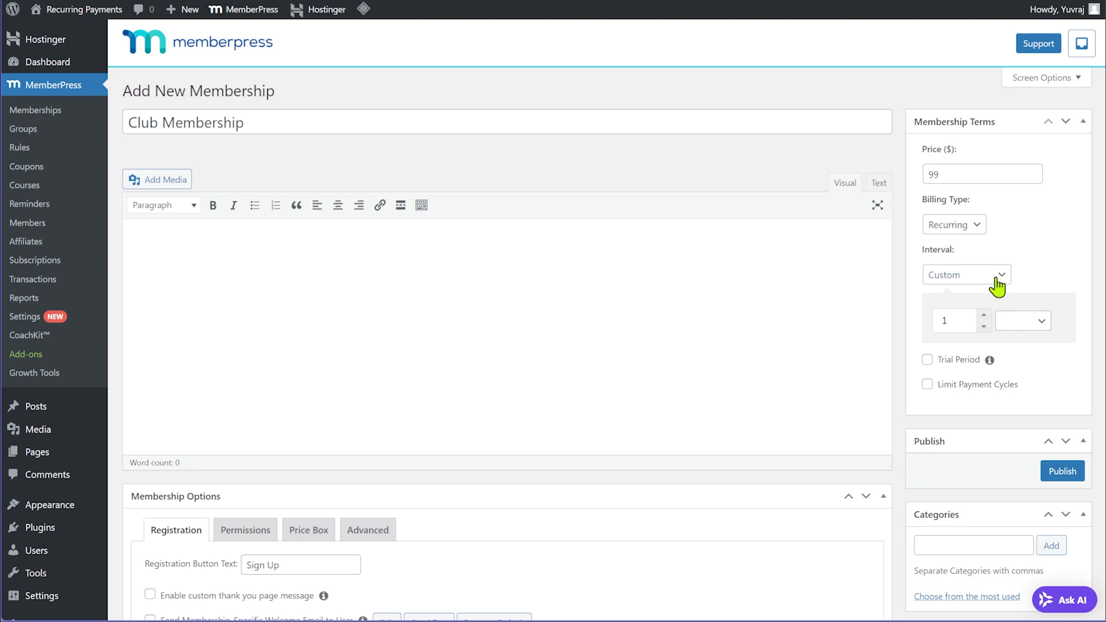
Set a Custom billing interval of 1 month and enable the trial period.
left_click(1034, 323)
left_click(1032, 339)
left_click(1003, 276)
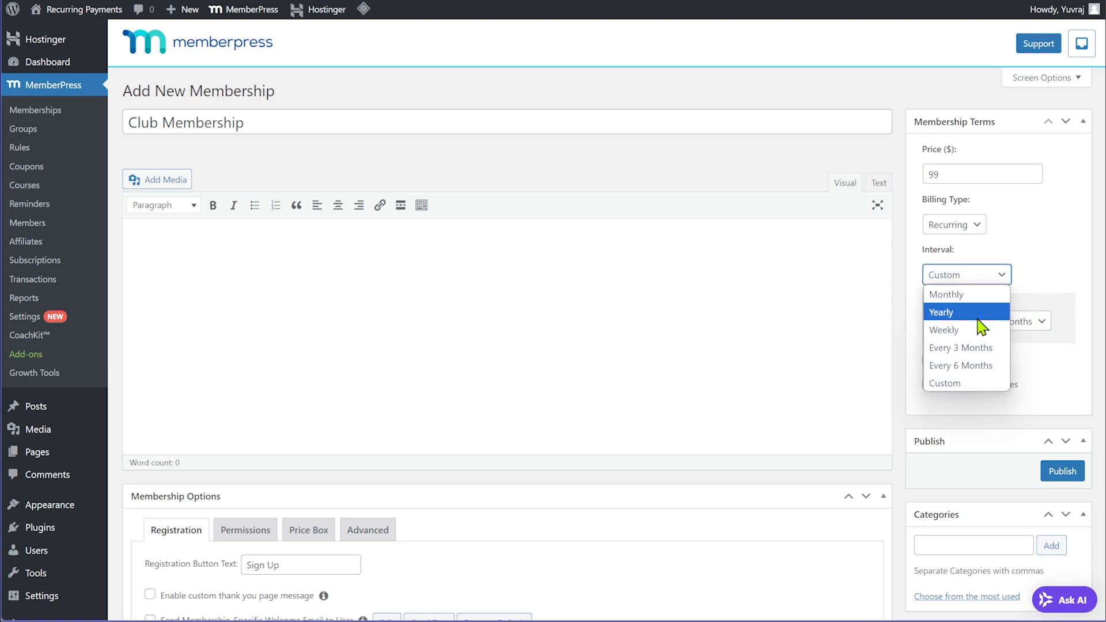
left_click(978, 384)
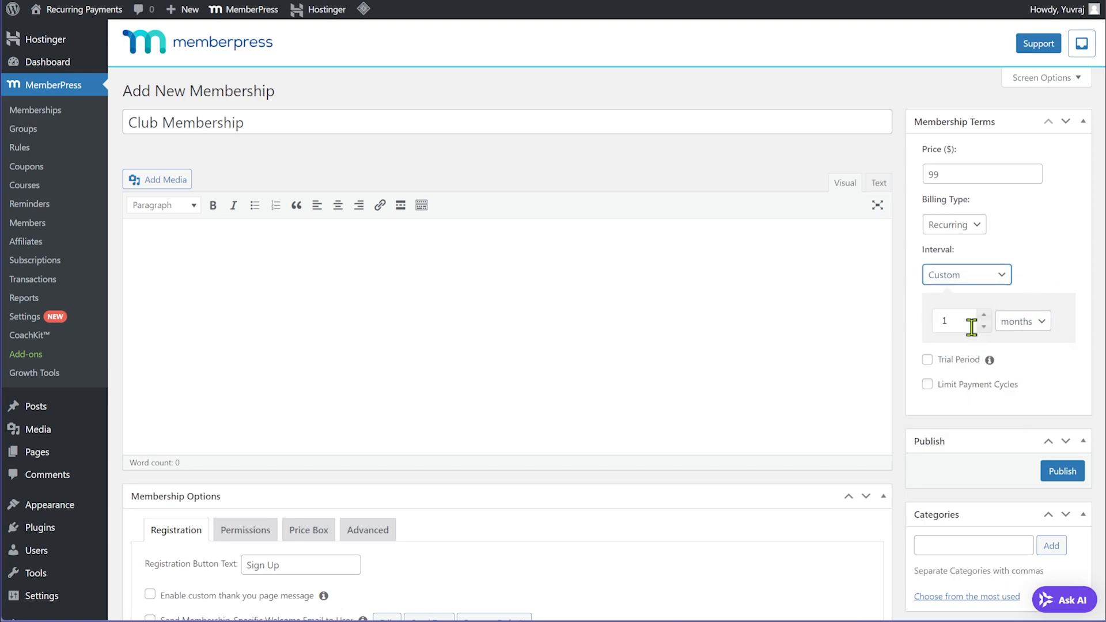
left_click(1038, 324)
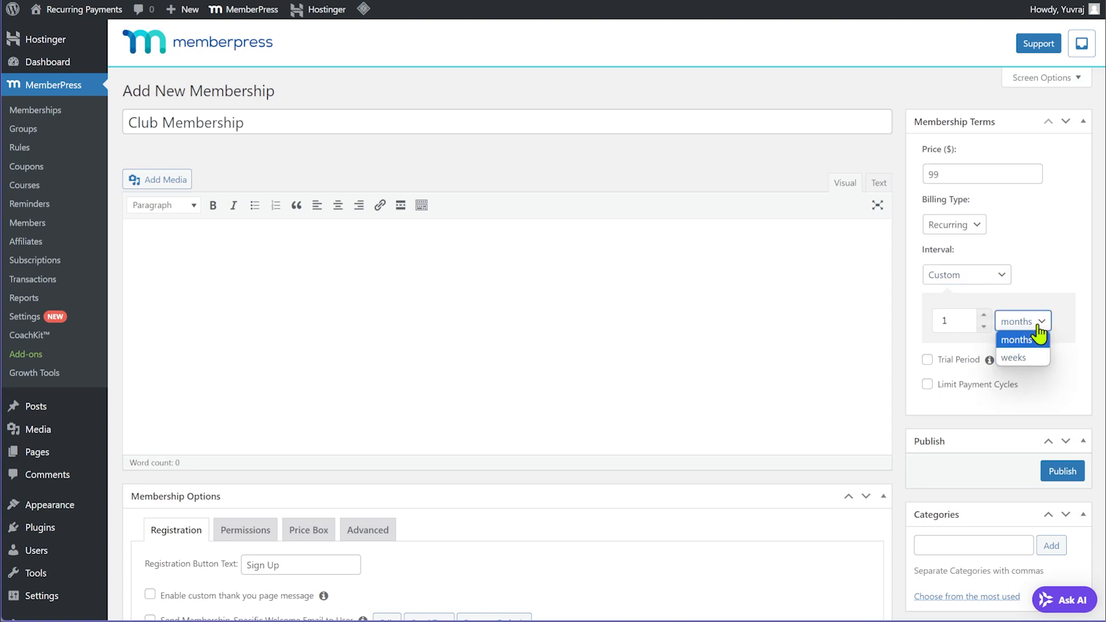
left_click(1064, 251)
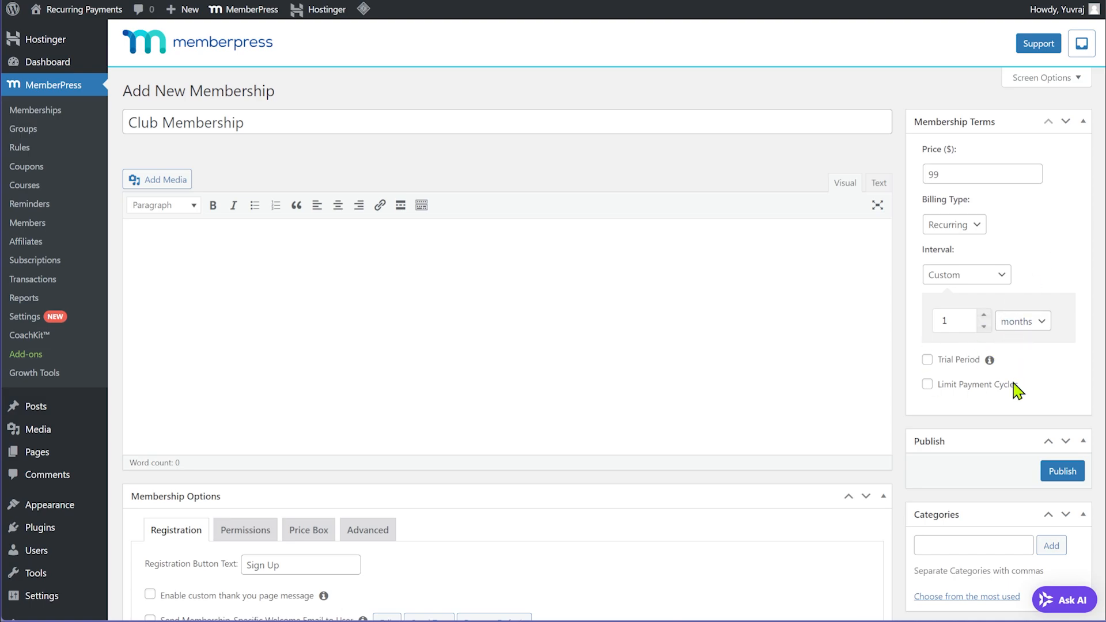
left_click(927, 363)
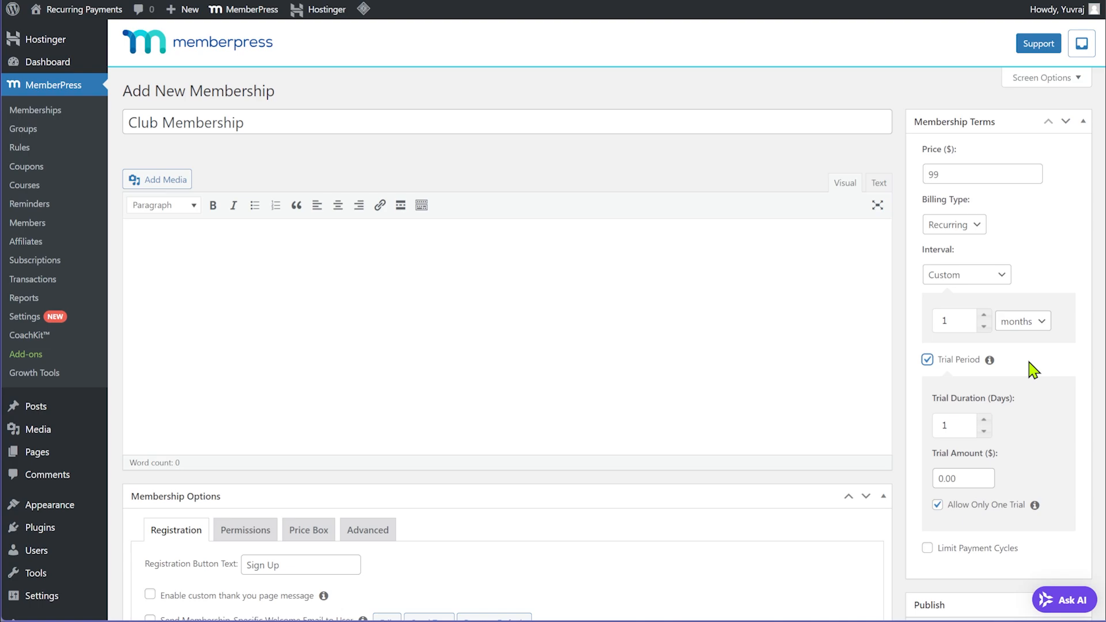
Set the trial duration to 14 days and the trial amount to $15.
scroll(1035, 369, "down", 2)
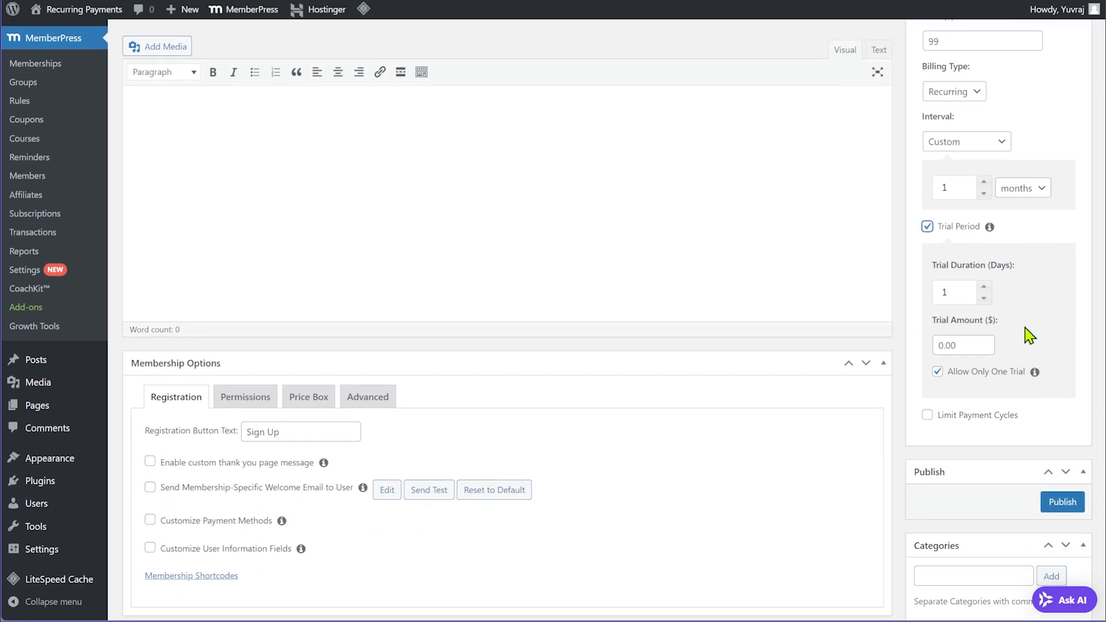
left_click_drag(953, 292, 920, 301)
type("1")
left_click_drag(968, 345, 926, 350)
type("15")
left_click(1055, 332)
Toggle Limit Payment Cycles on and off, leaving payment cycles unlimited.
scroll(1027, 358, "up", 3)
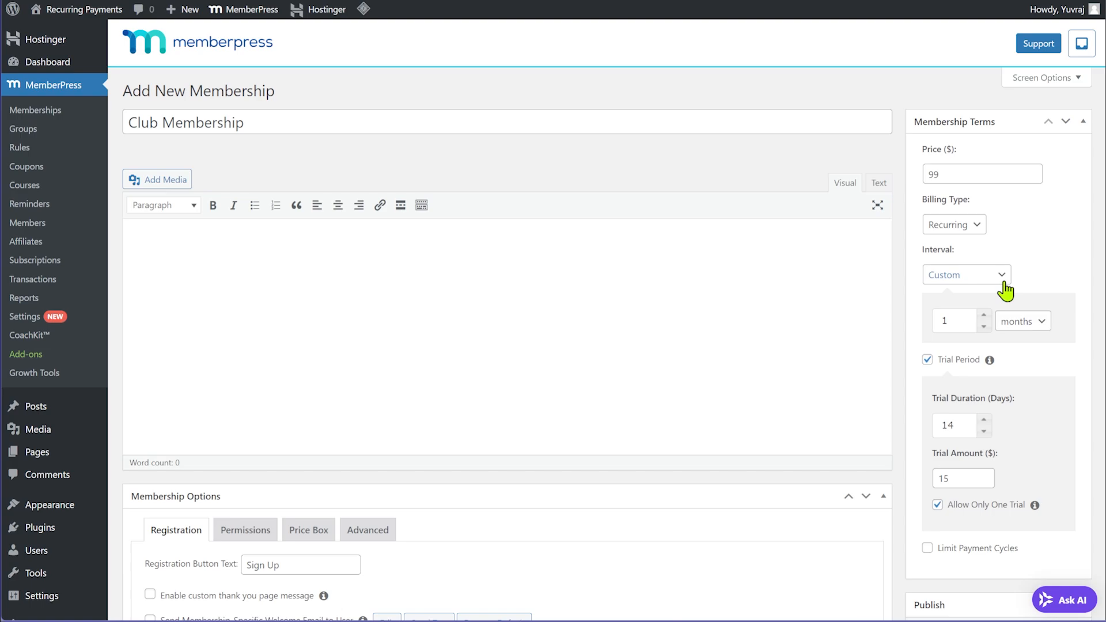
scroll(1054, 314, "down", 3)
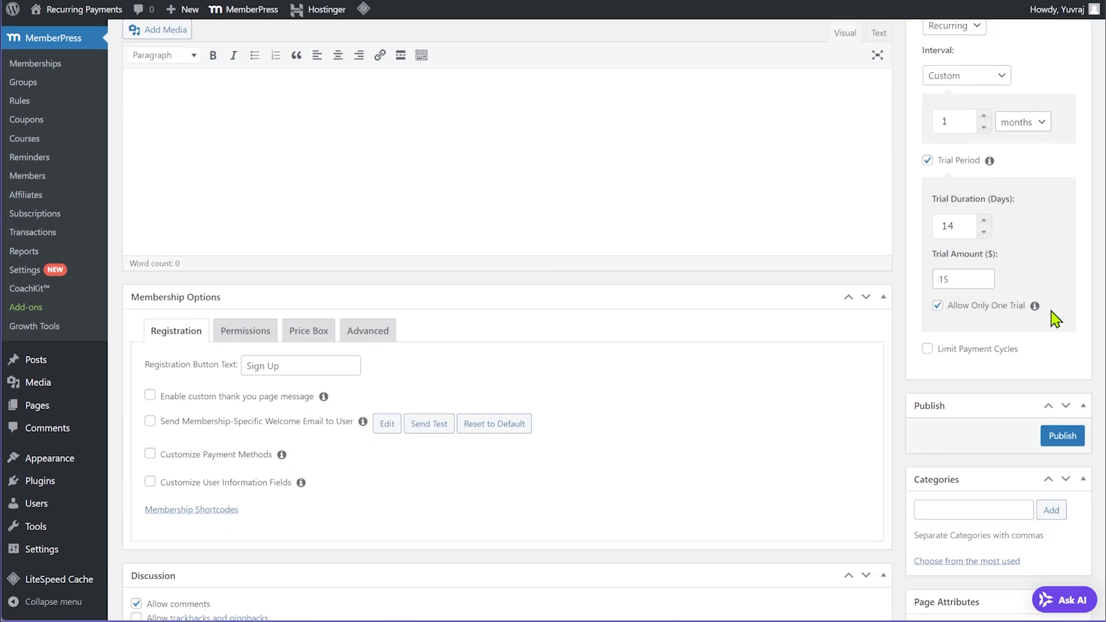
left_click(979, 350)
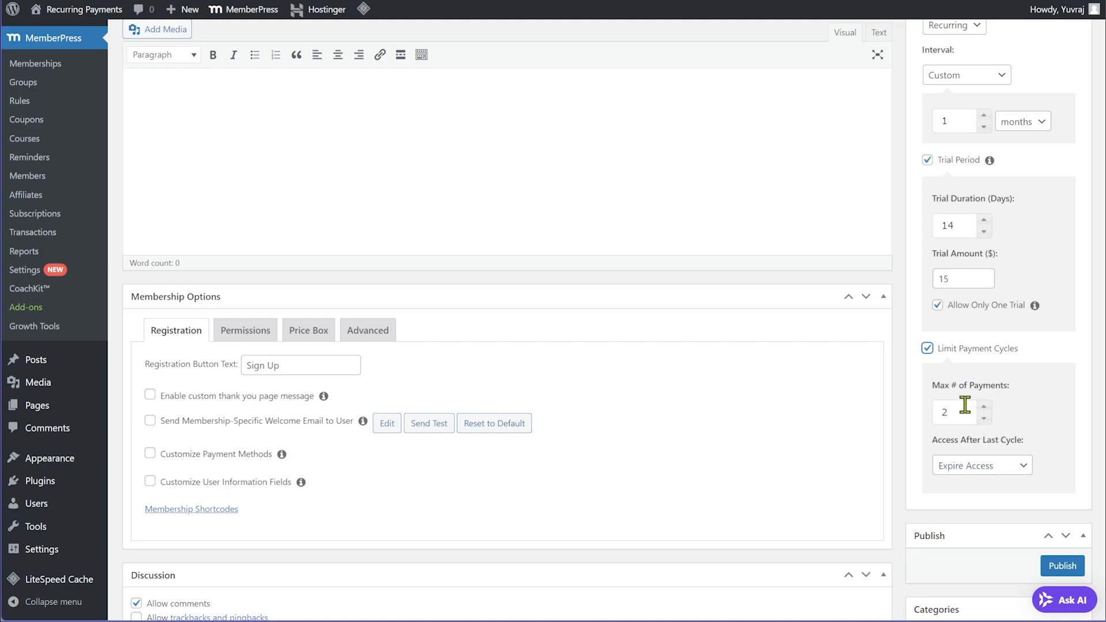
left_click(927, 349)
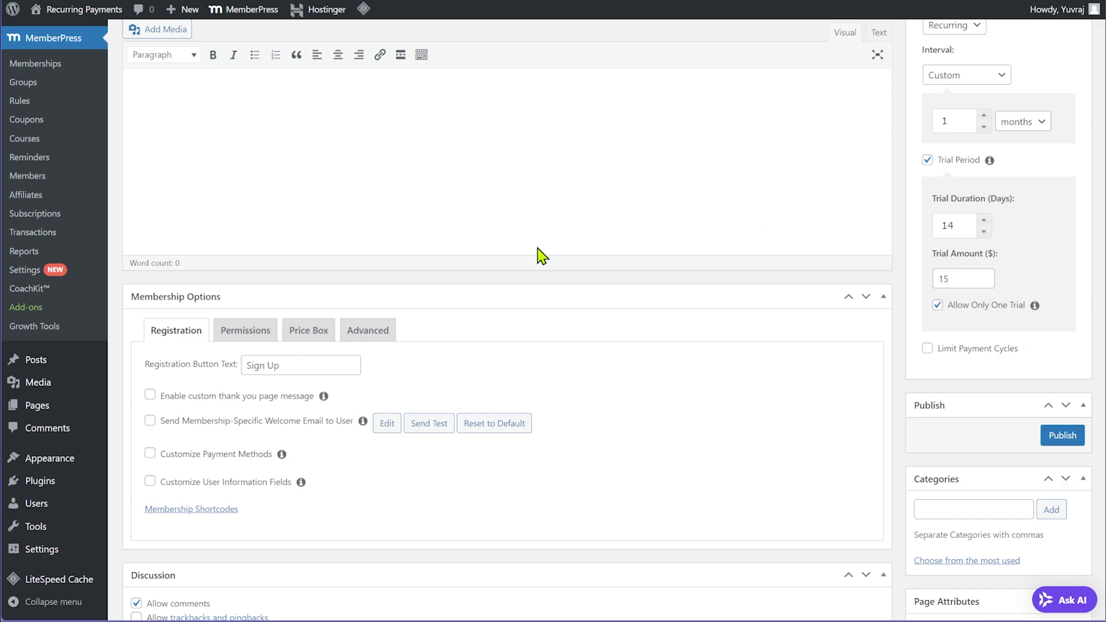
Leave the custom thank-you message and welcome email unchecked, then view the Permissions tab.
scroll(458, 265, "down", 2)
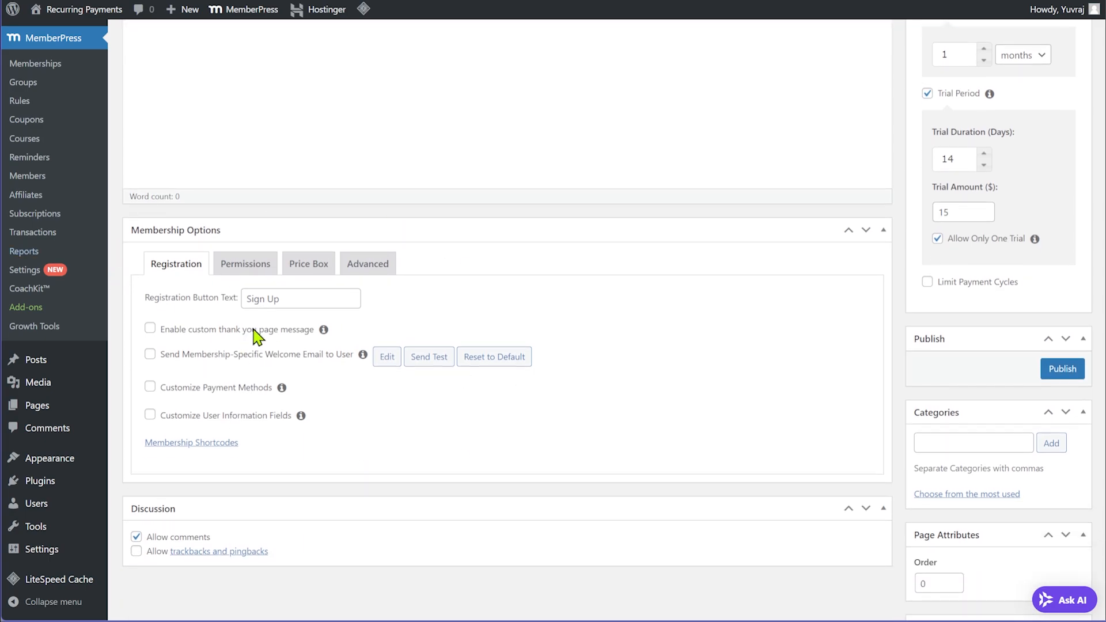
scroll(259, 334, "up", 4)
scroll(298, 331, "down", 3)
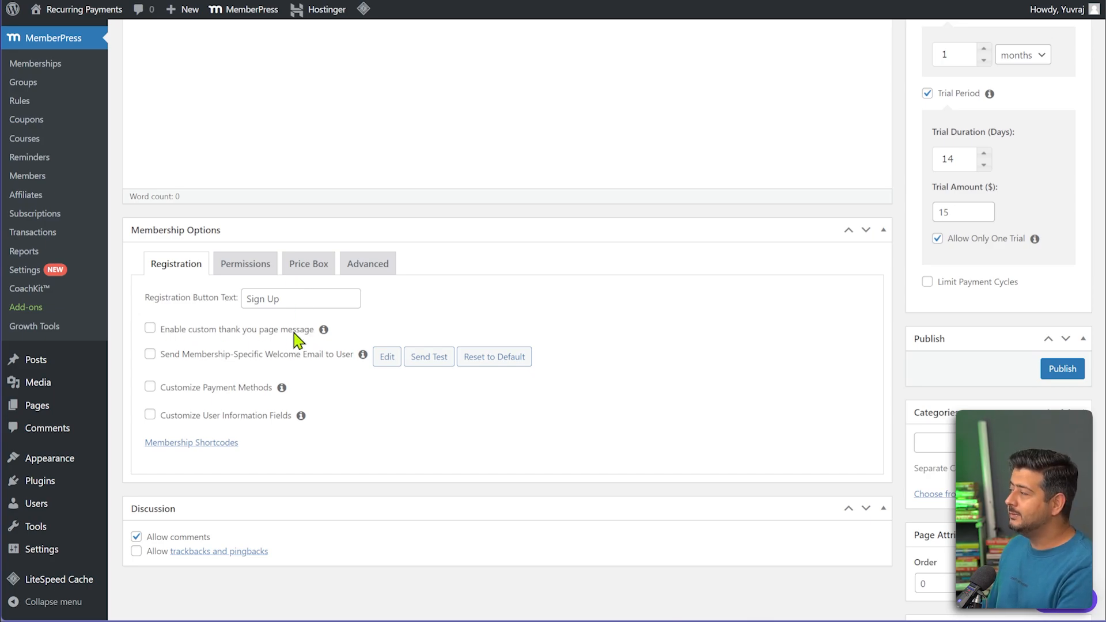
left_click(151, 330)
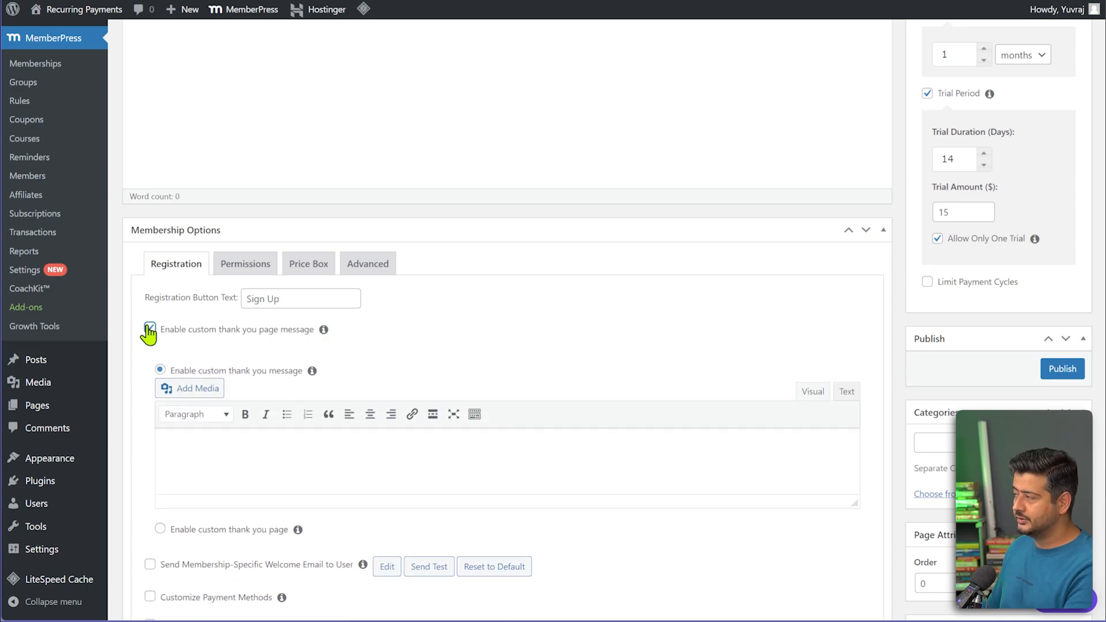
left_click(151, 330)
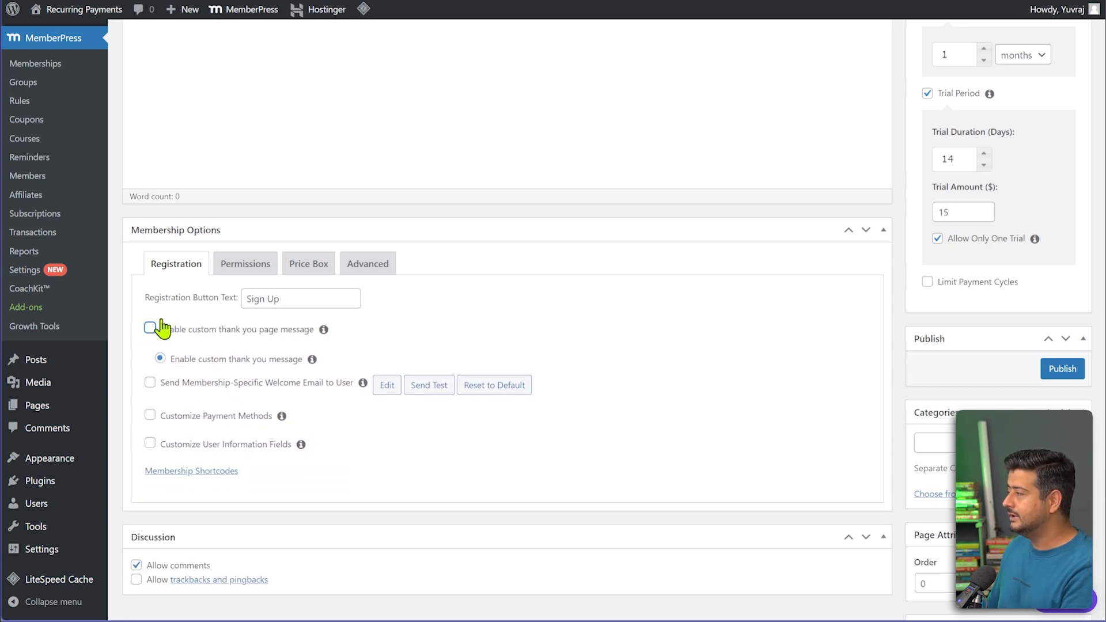
left_click(150, 354)
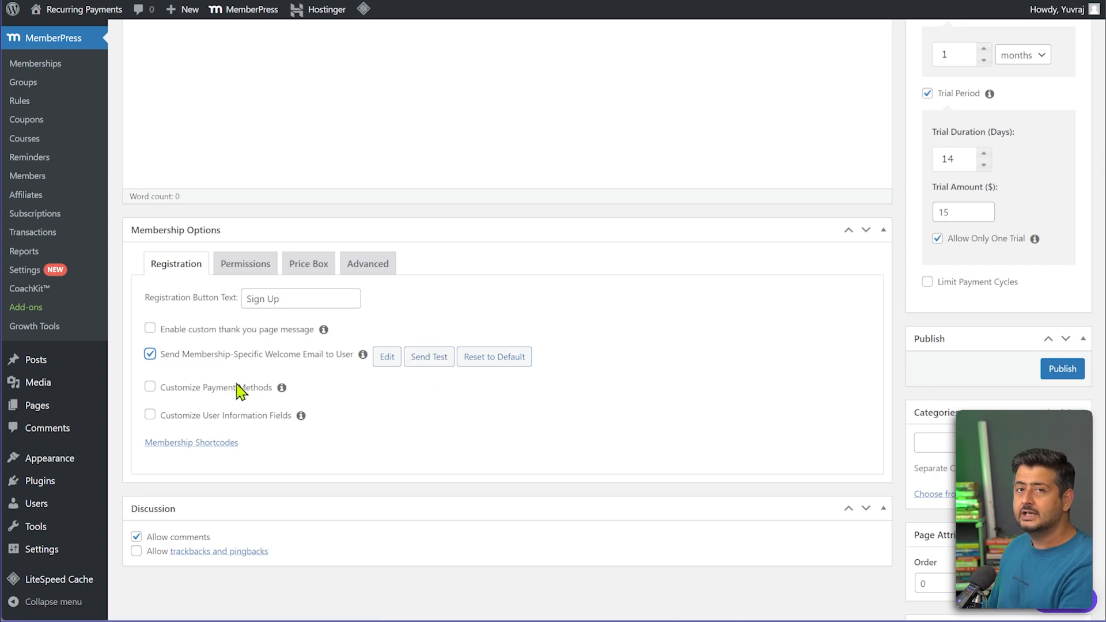
left_click(151, 353)
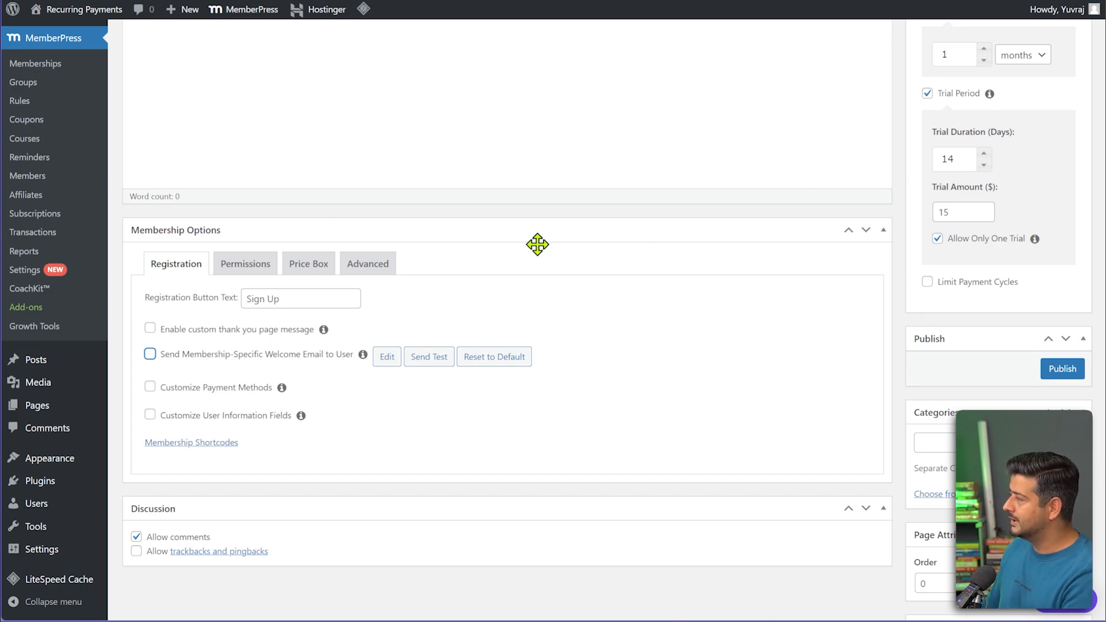
left_click(242, 267)
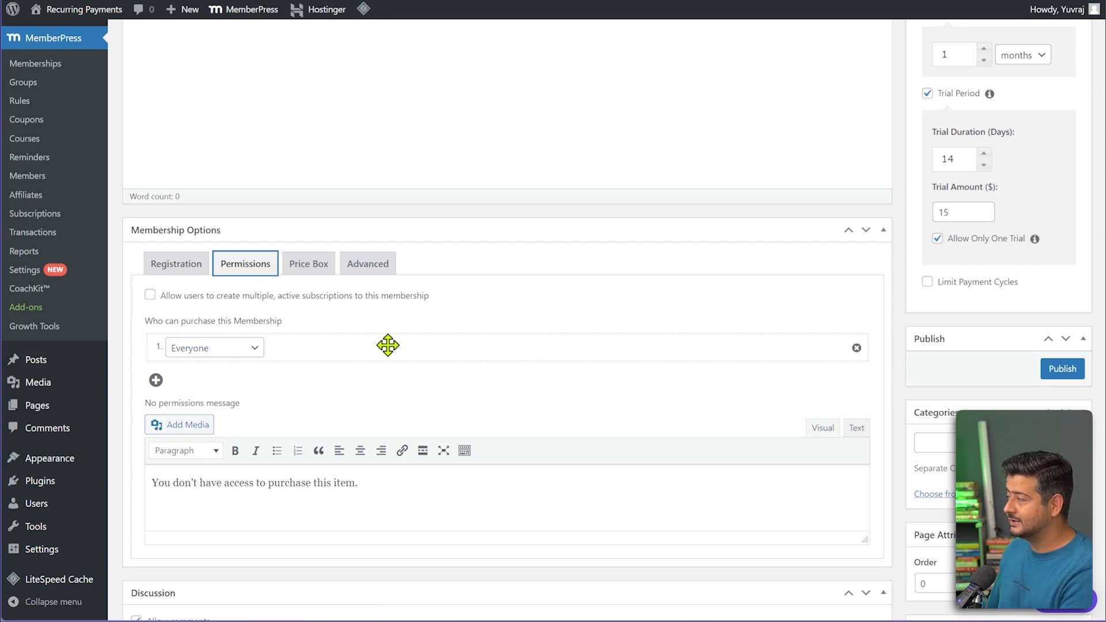
Review the Price Box tab, then view the Advanced tab's access URL and pricing terms.
left_click(318, 265)
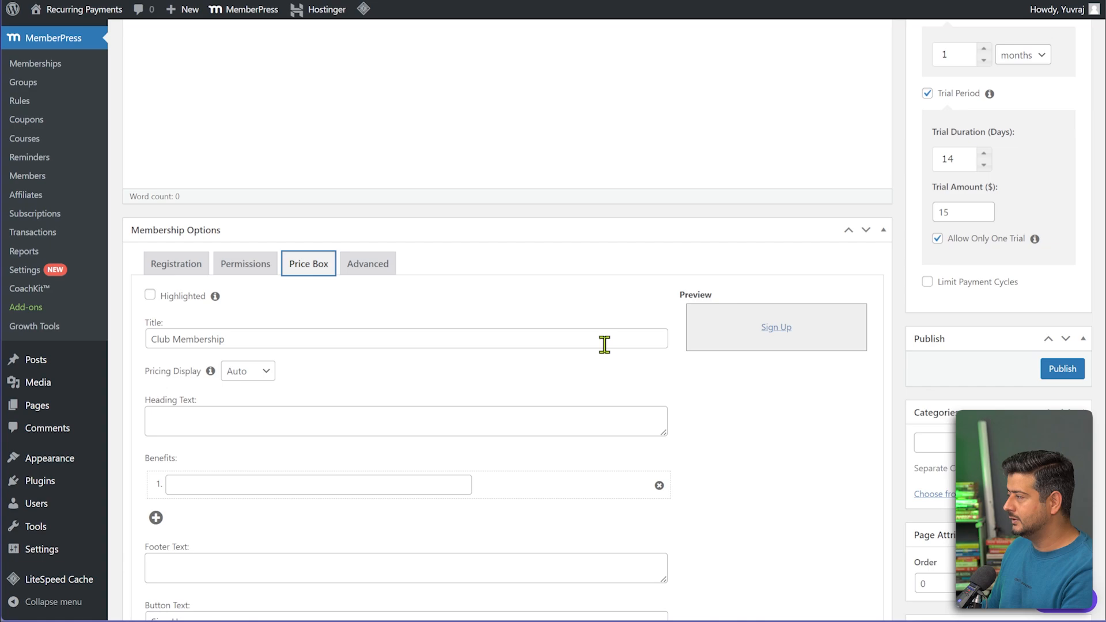
scroll(331, 341, "down", 1)
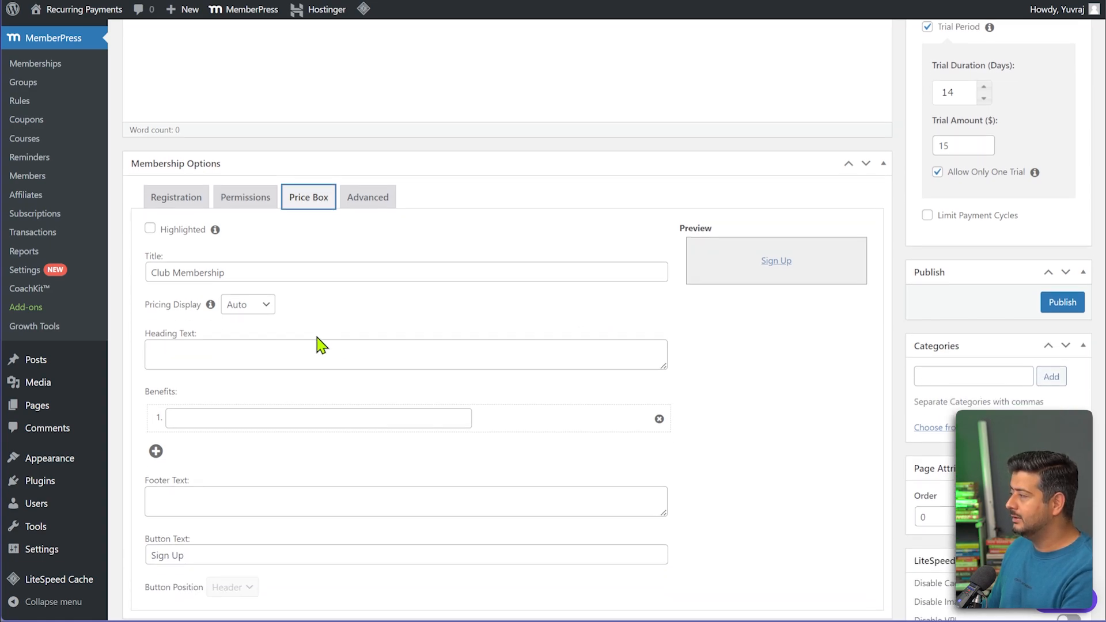
scroll(311, 399, "down", 2)
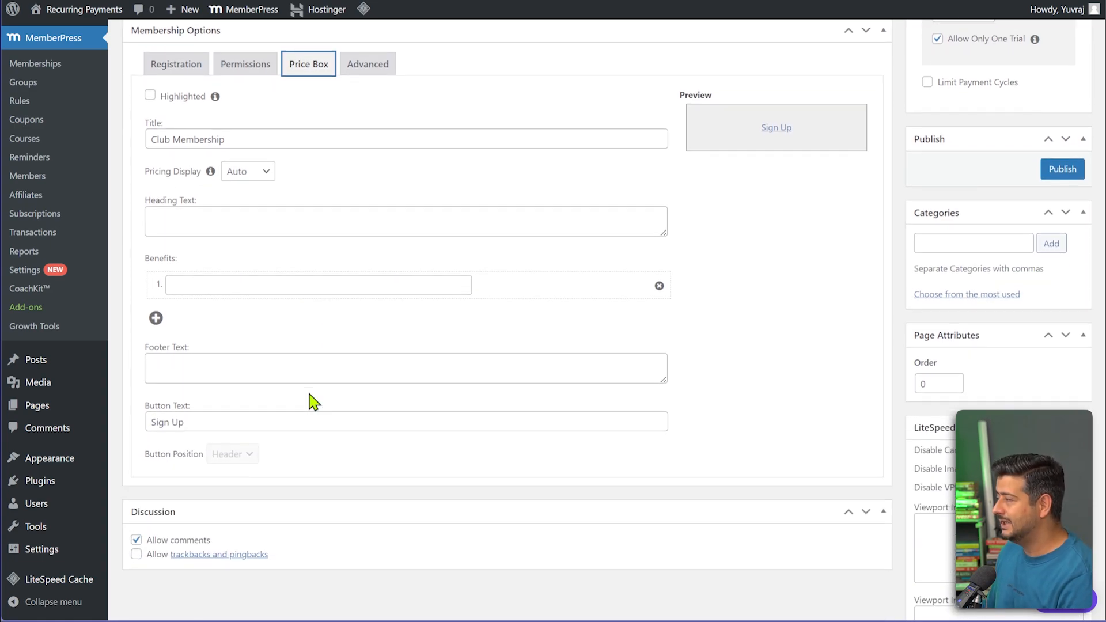
scroll(380, 343, "up", 3)
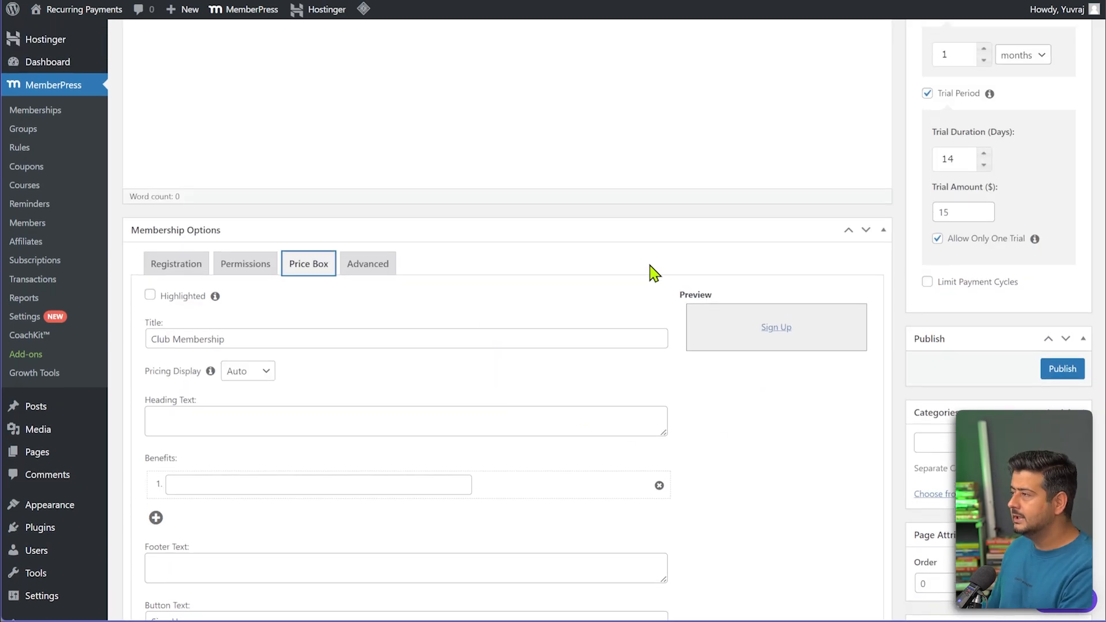
left_click(369, 264)
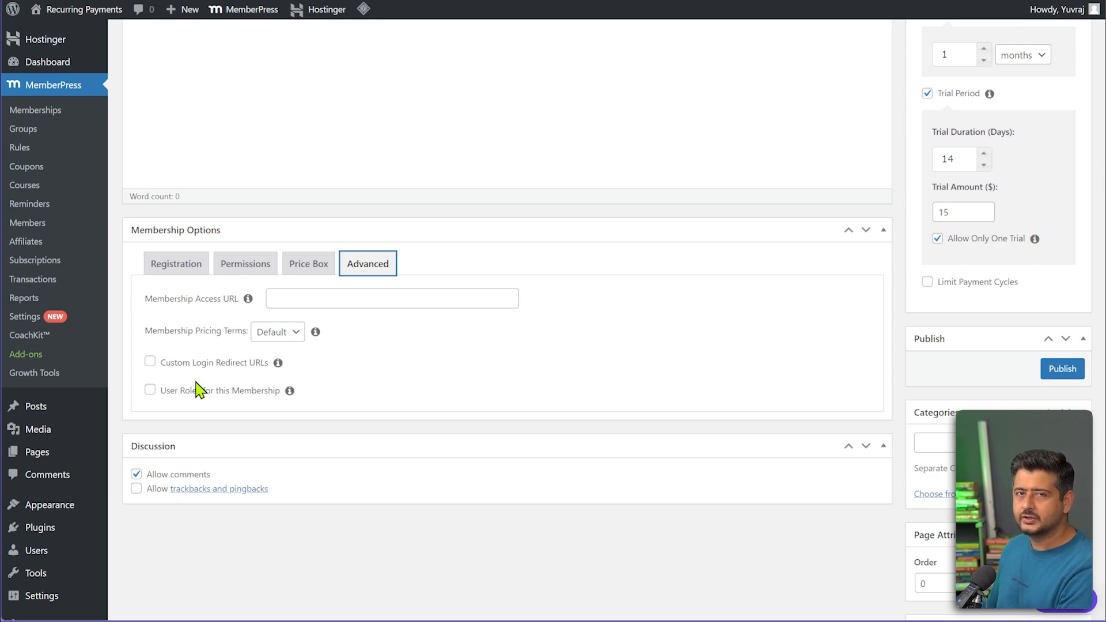
Publish Club Membership from the Publish box.
scroll(609, 357, "up", 5)
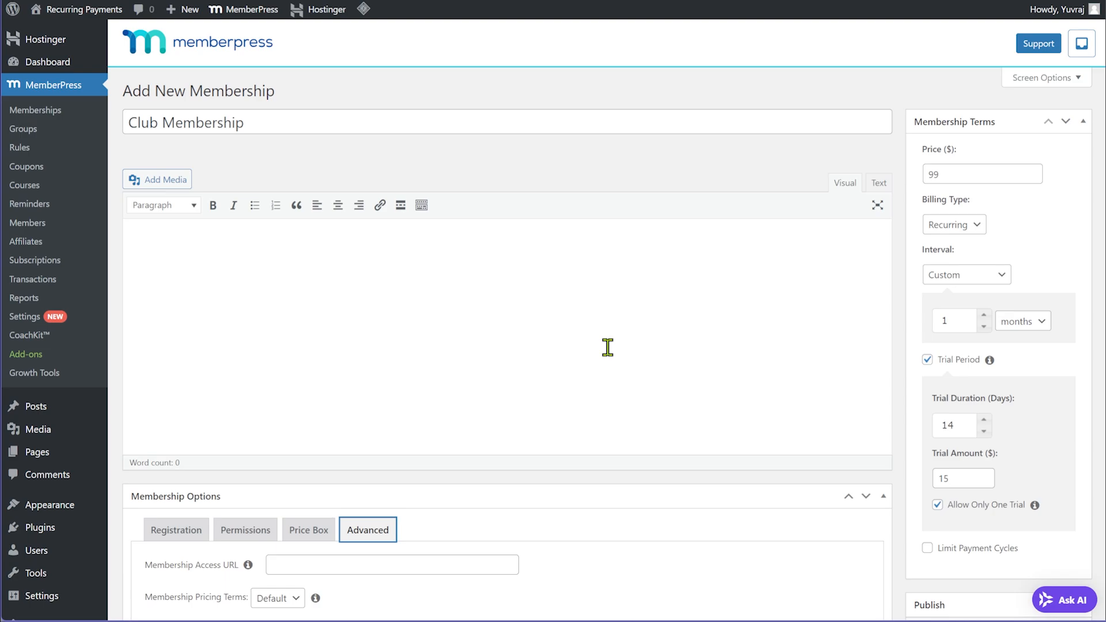
scroll(1028, 501, "down", 3)
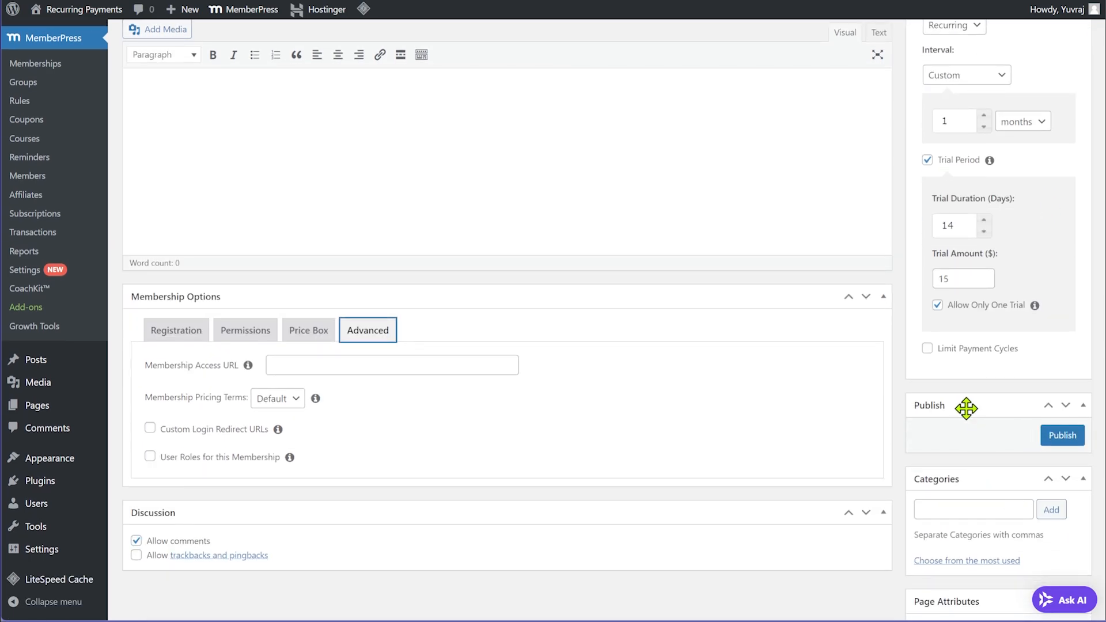
left_click(1059, 436)
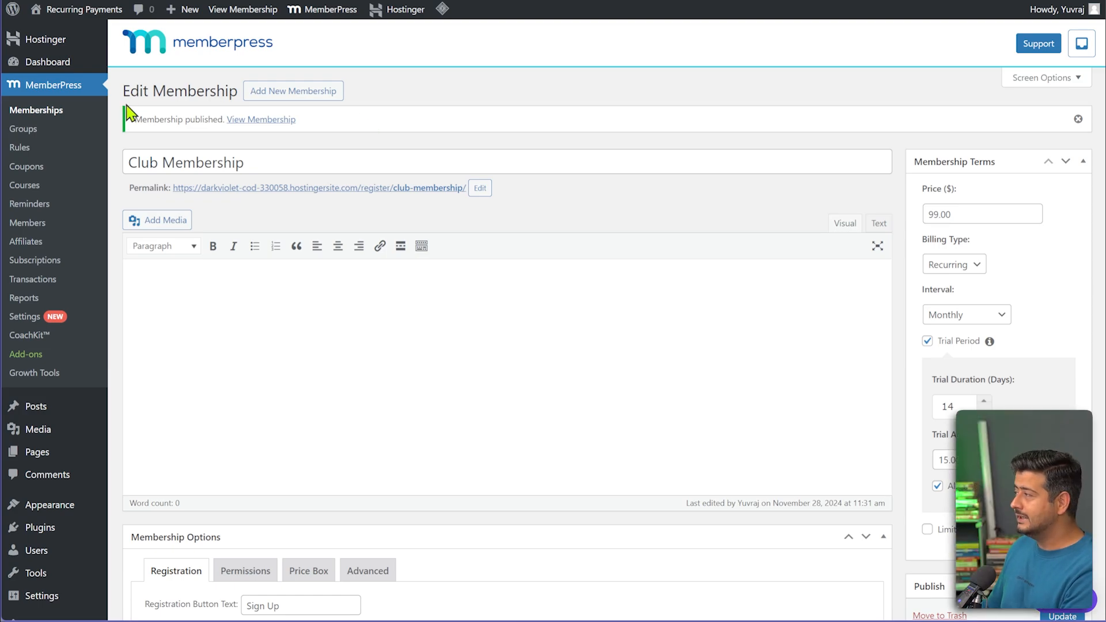
Open Club Membership's View link from the Memberships list in a new tab and switch to it.
left_click(61, 112)
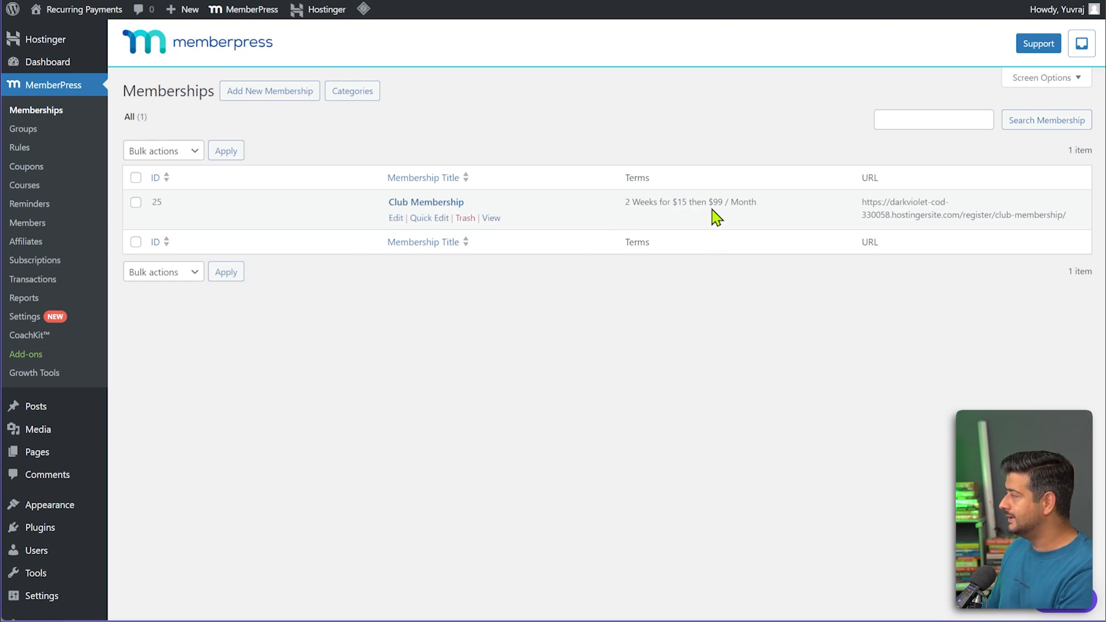
left_click(492, 219)
right_click(492, 218)
left_click(509, 228)
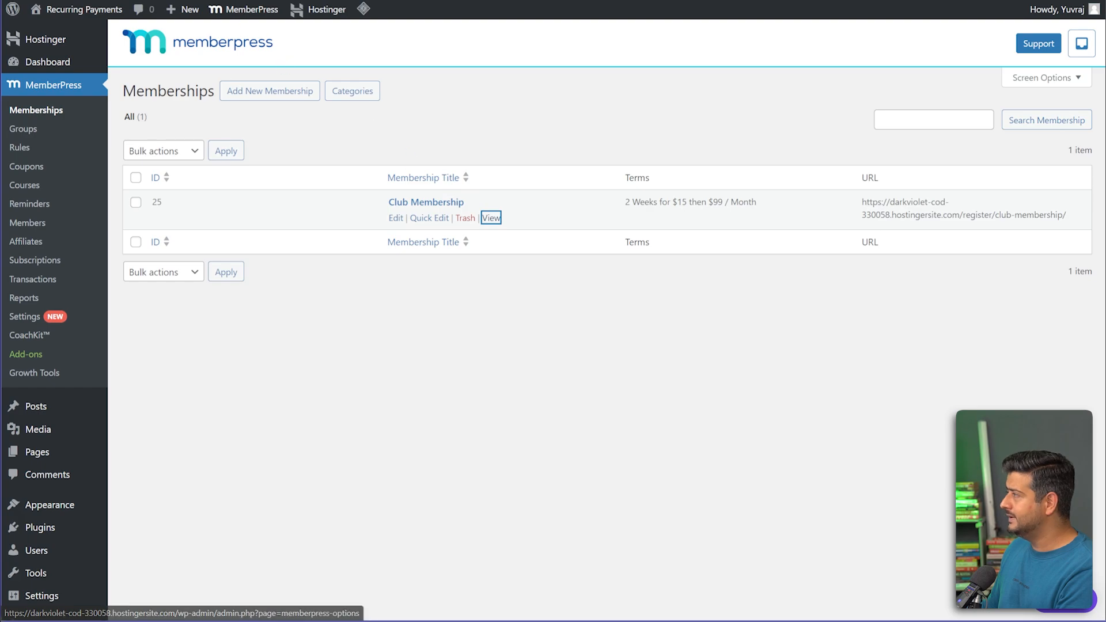
key("ctrl+Tab")
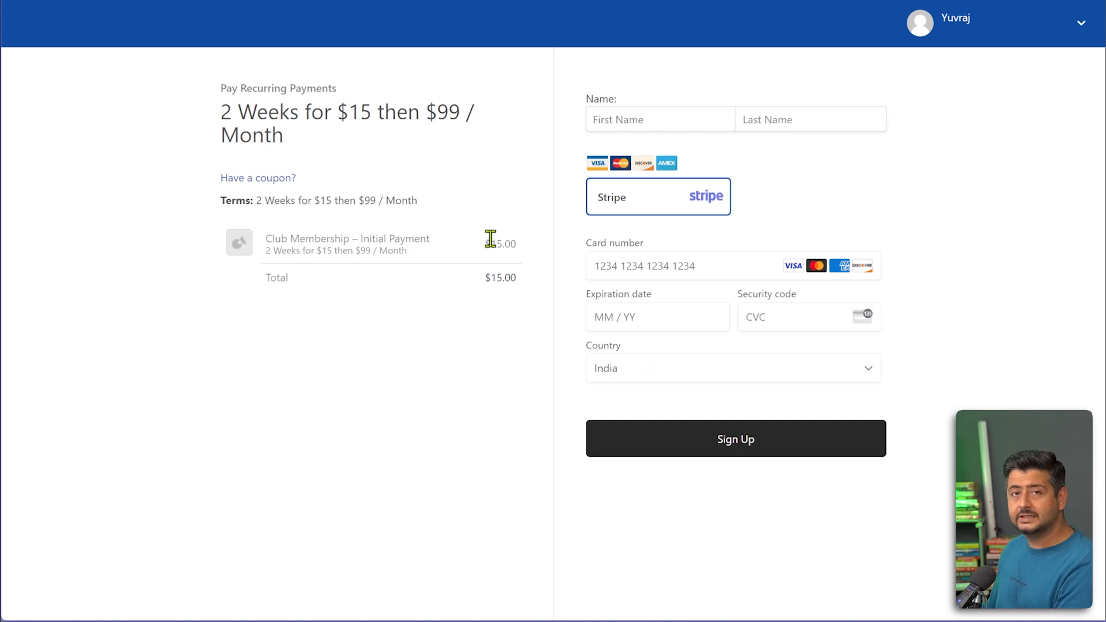
left_click(657, 116)
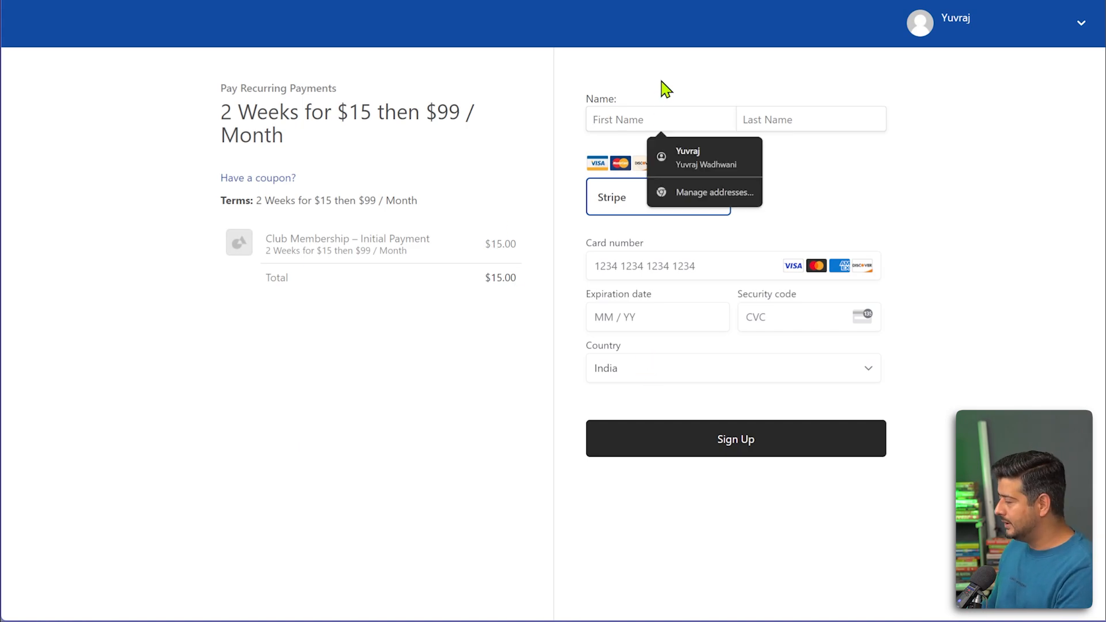
type("Dummy")
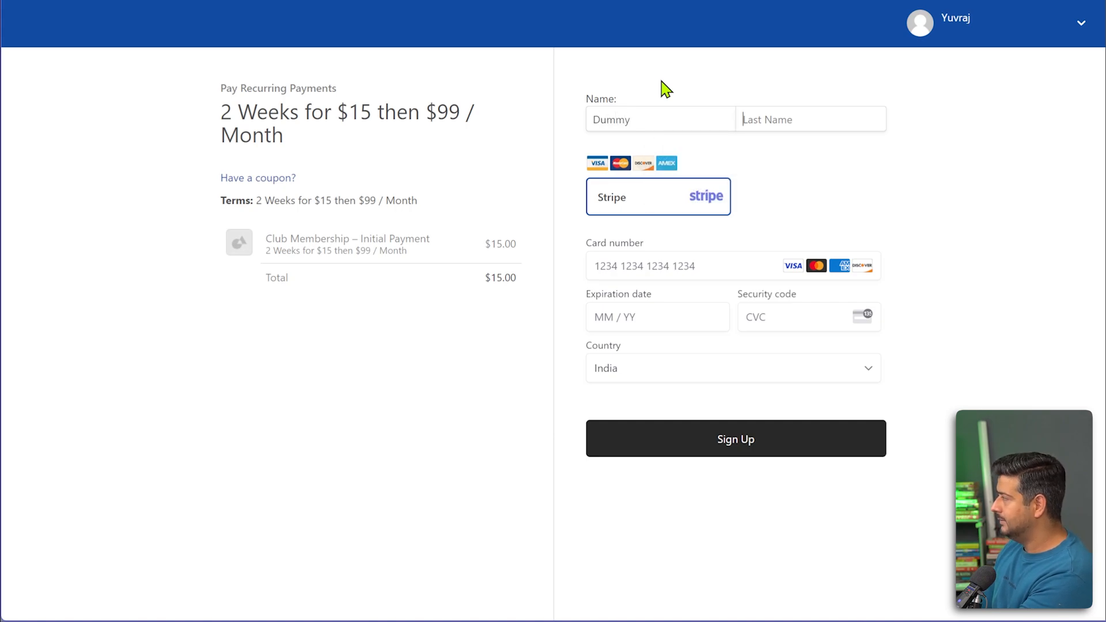
type("Dummy")
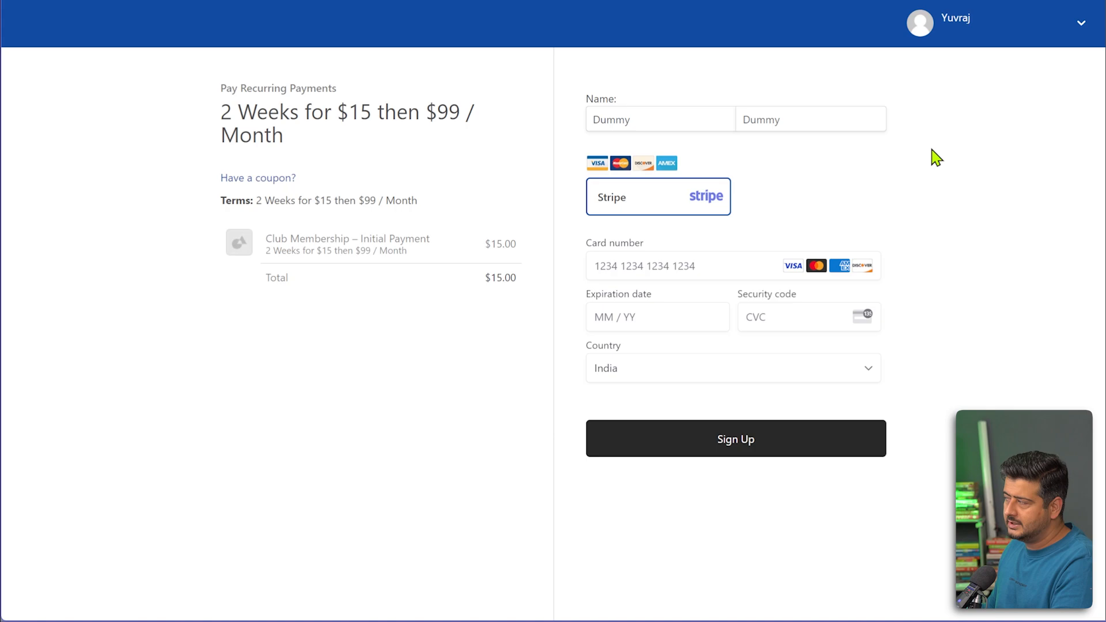
left_click(702, 267)
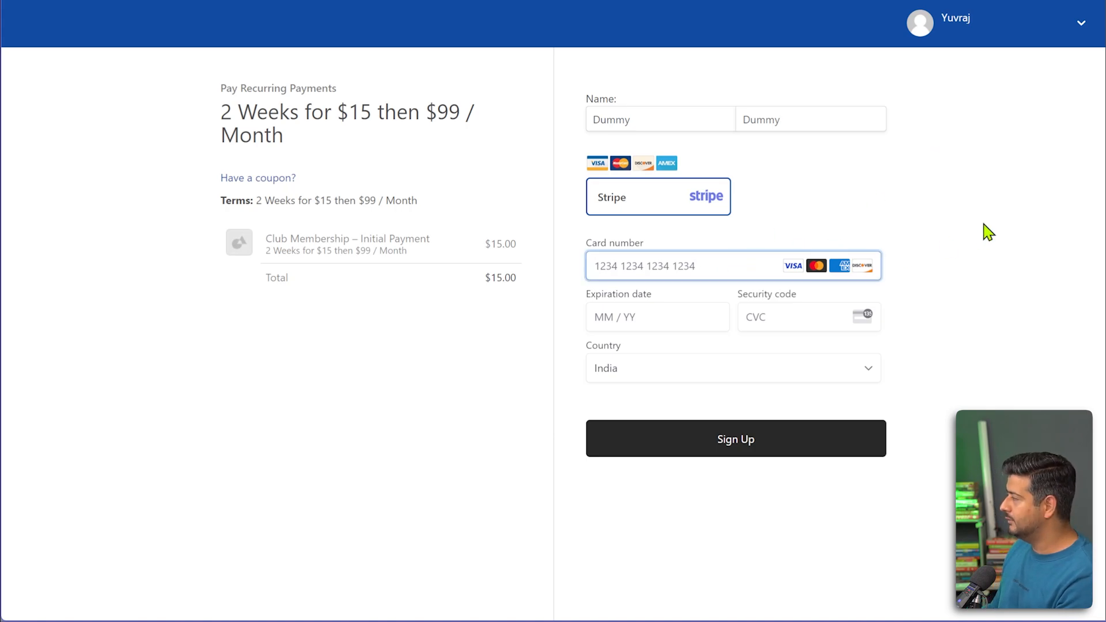
type("4242 4242 42")
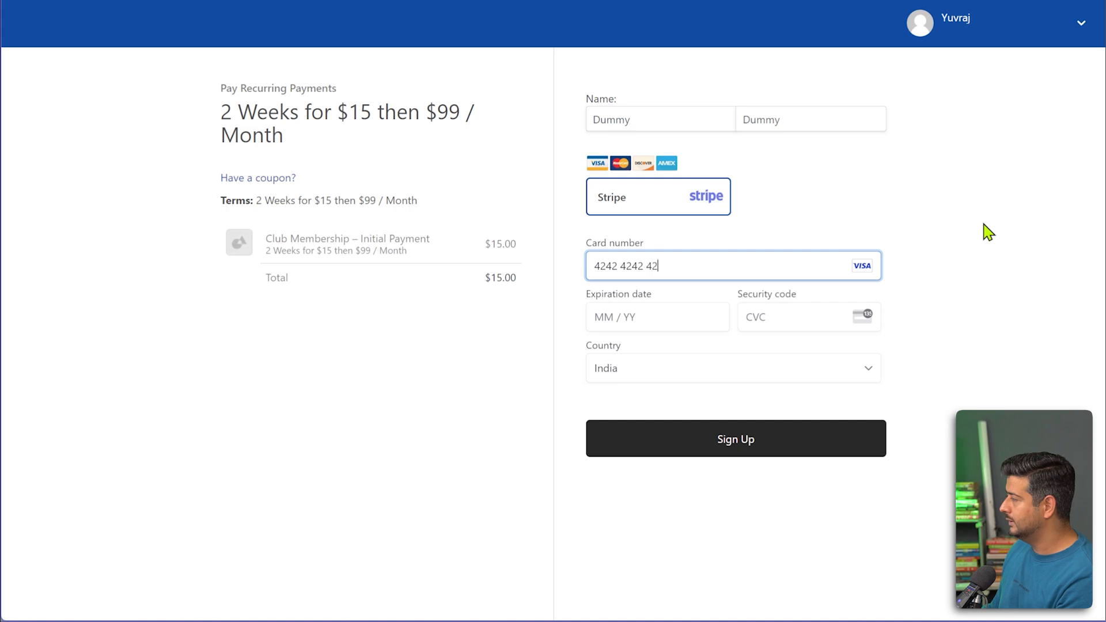
type("42 4242")
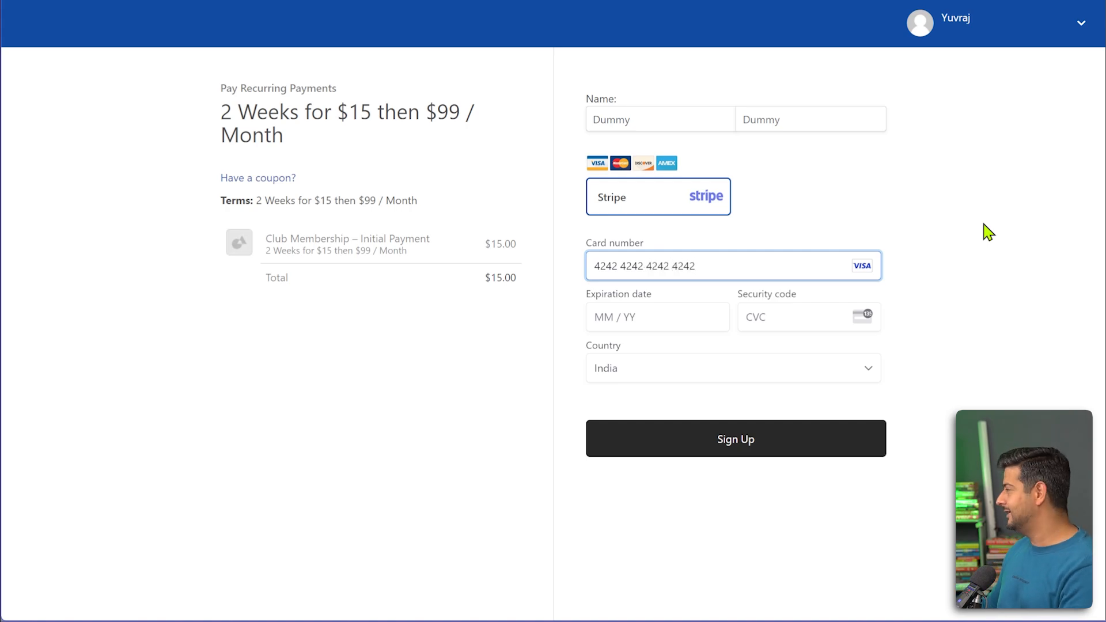
left_click(630, 320)
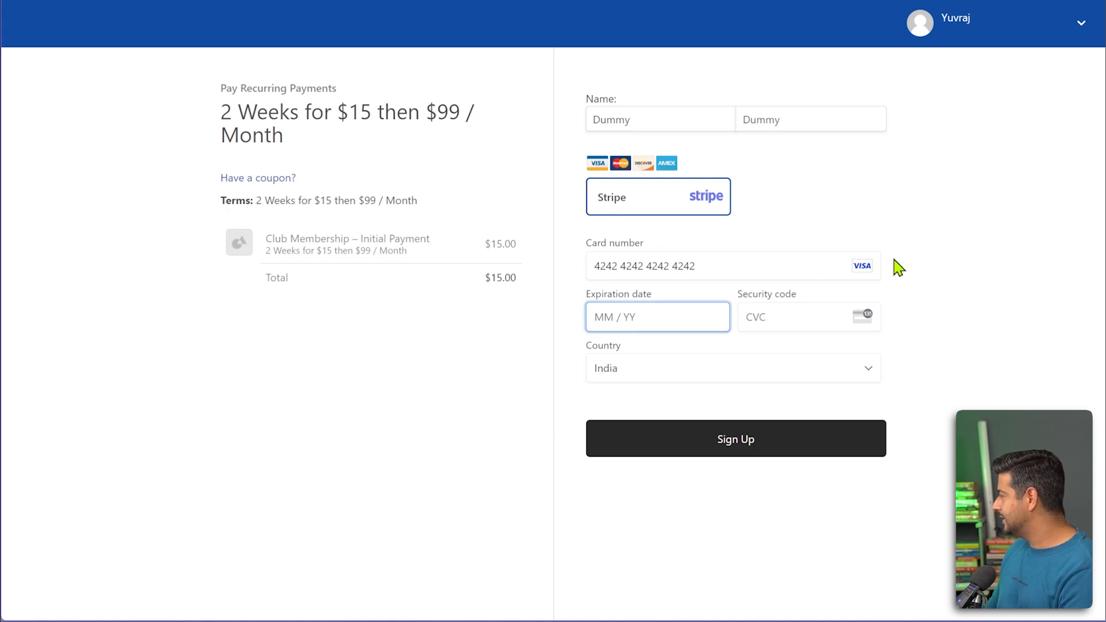
type("0327")
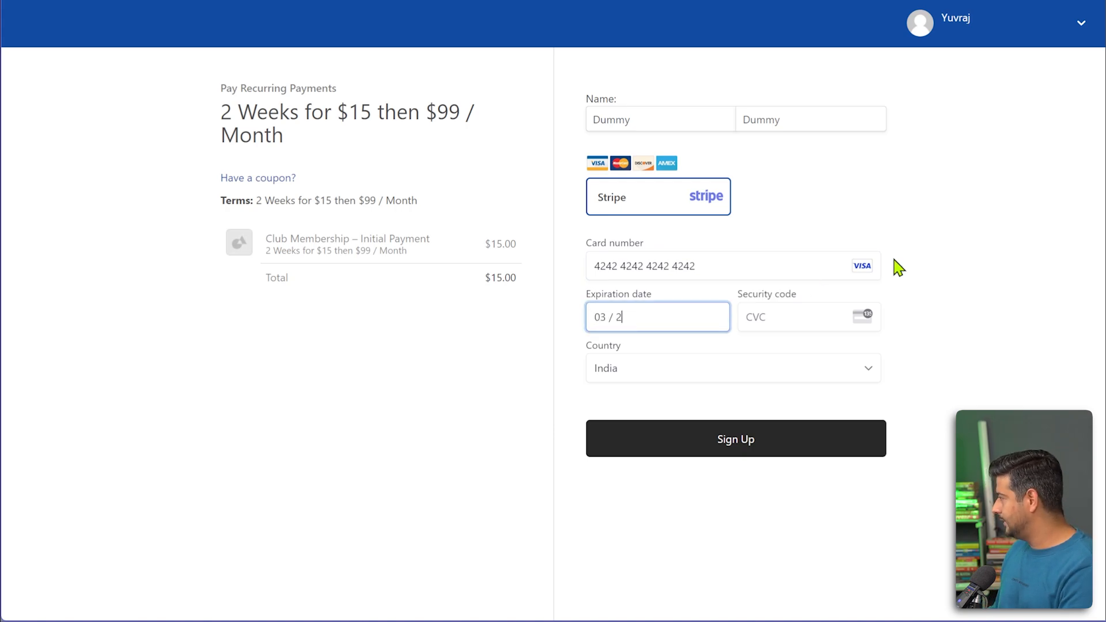
key("Tab")
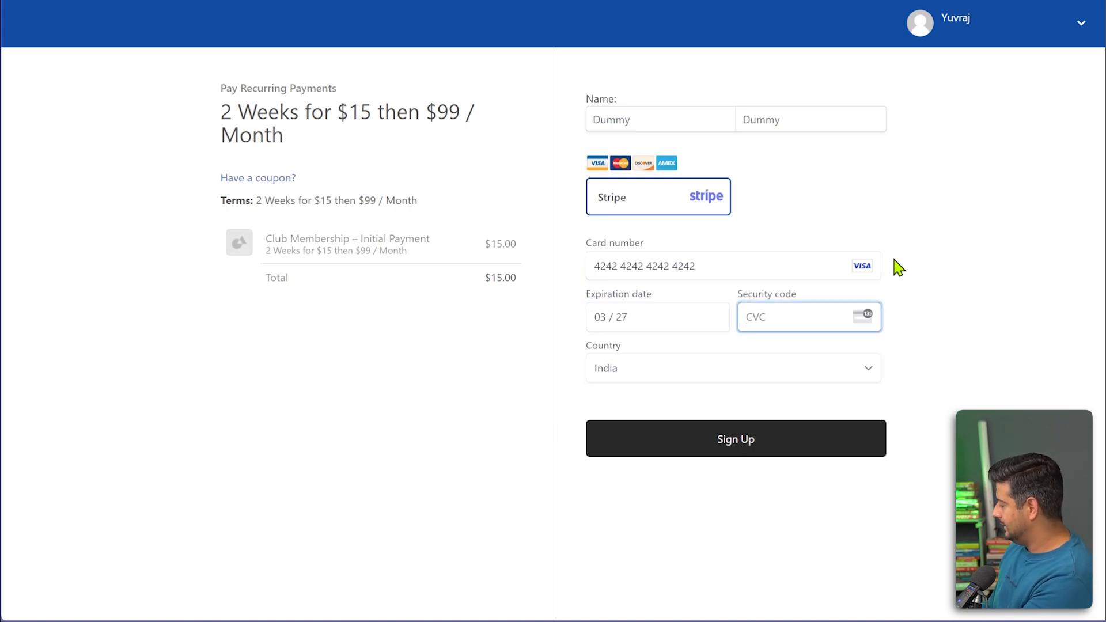
type("856")
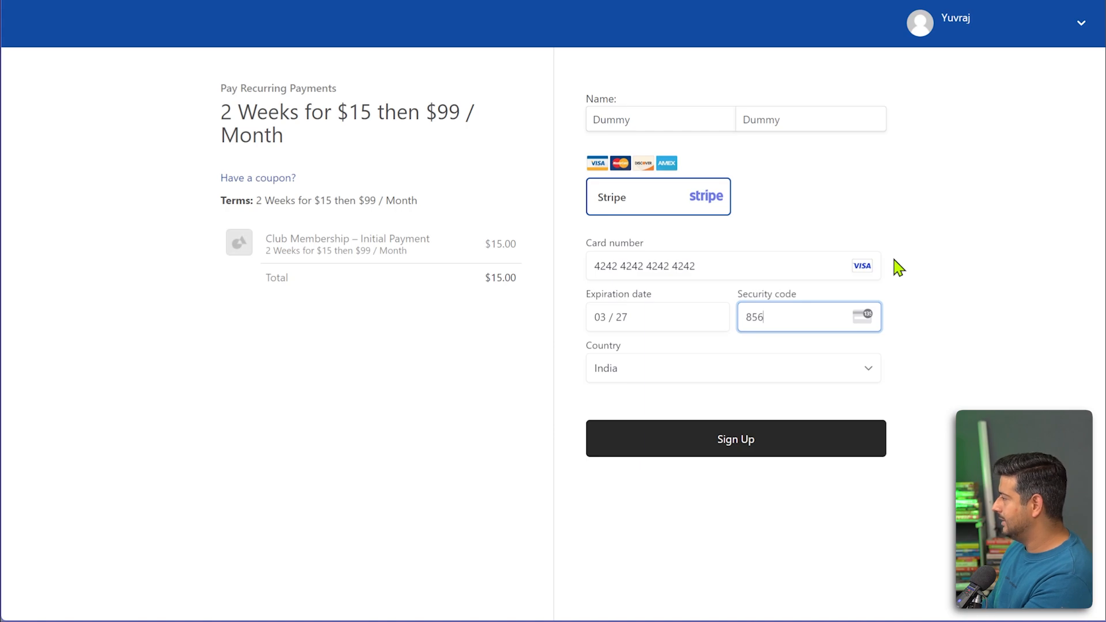
left_click(963, 275)
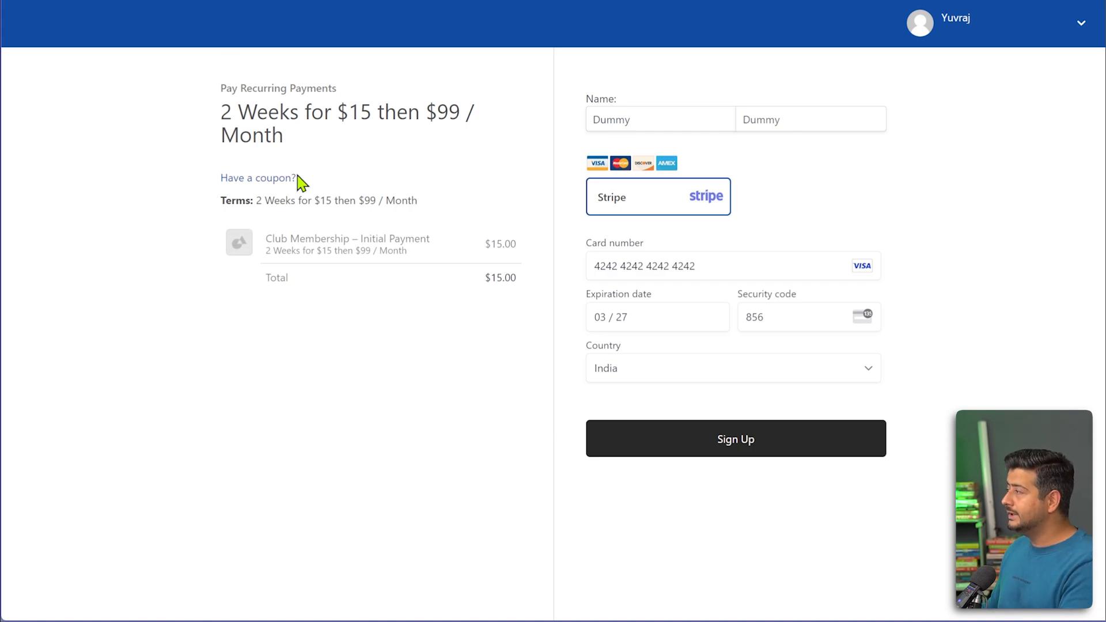
Highlight the '2 Weeks for $15' trial terms in the heading, then clear the highlight.
left_click_drag(223, 111, 434, 112)
left_click(380, 146)
left_click(428, 147)
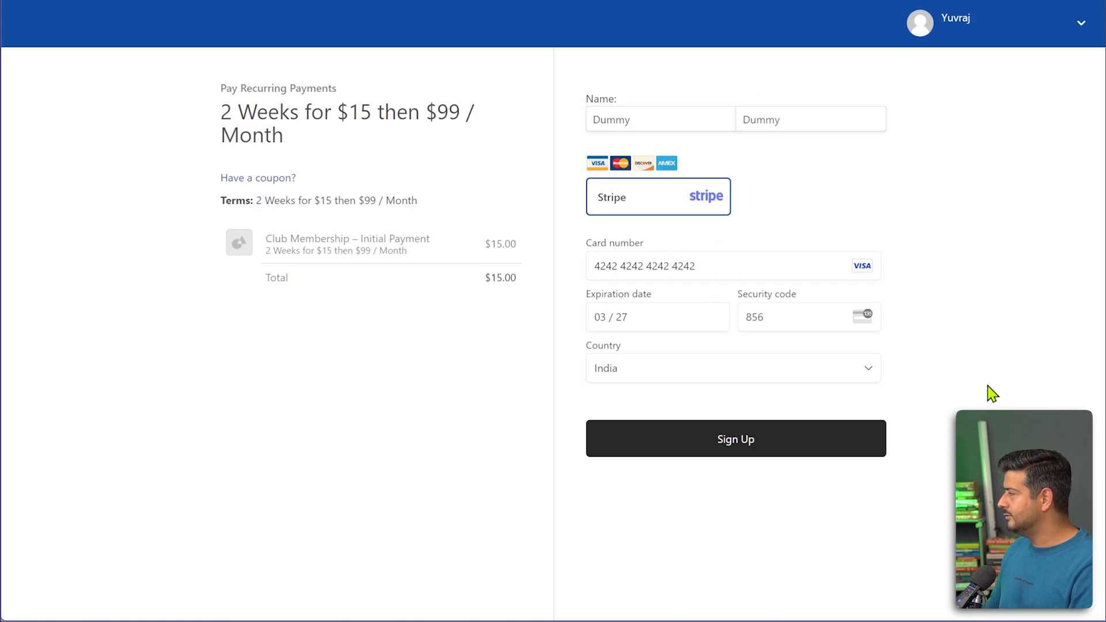
Submit the sign-up, then enable Stripe Test Mode and save the payment options.
left_click(796, 441)
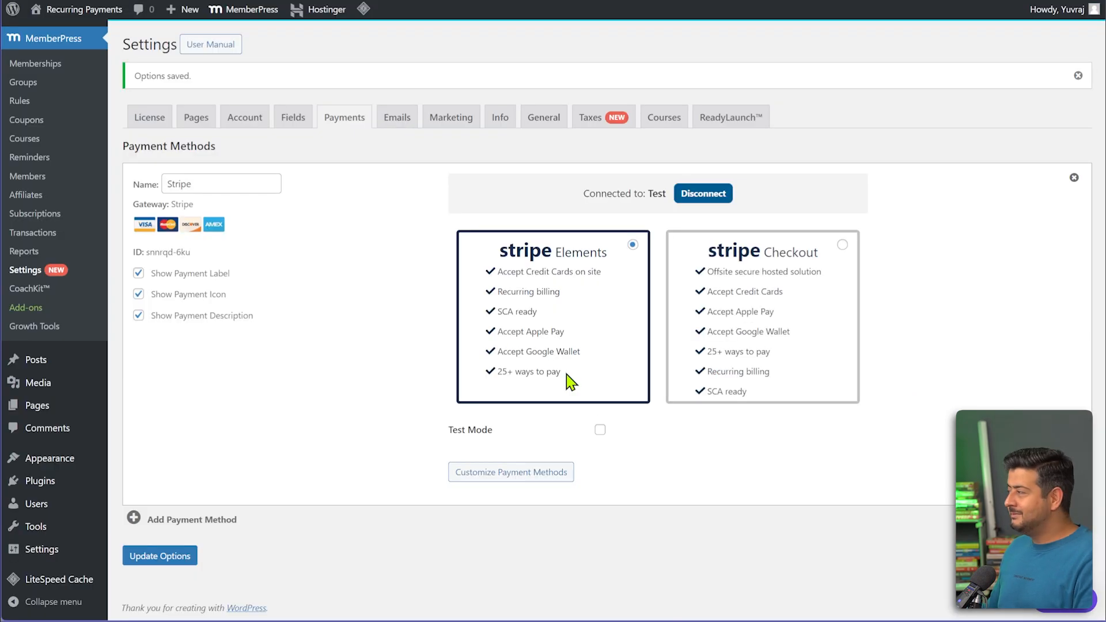
left_click(600, 430)
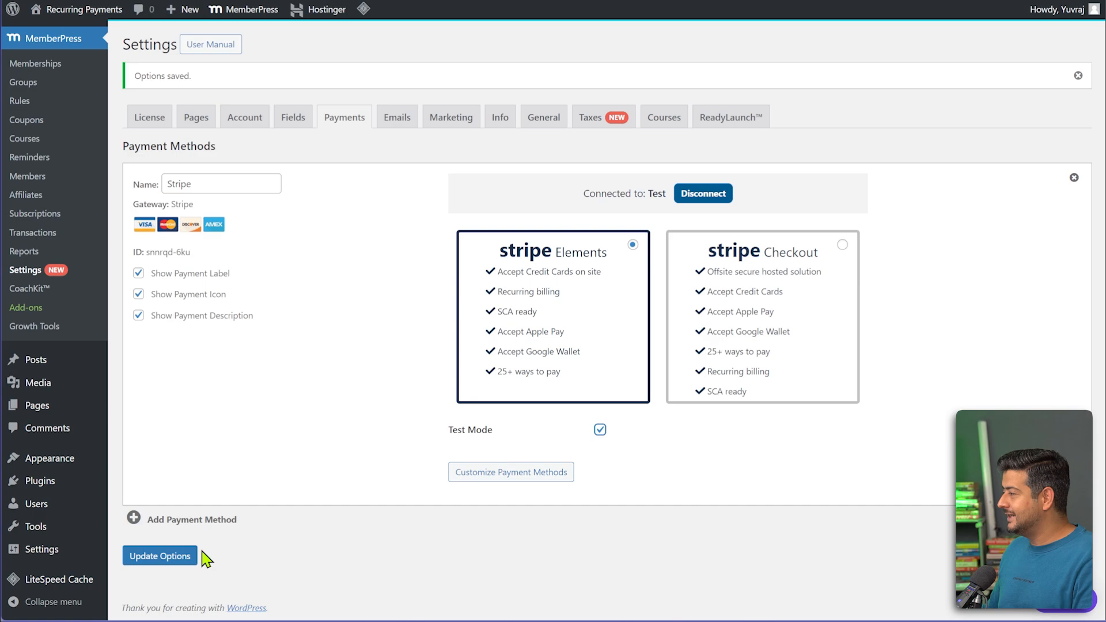
left_click(184, 558)
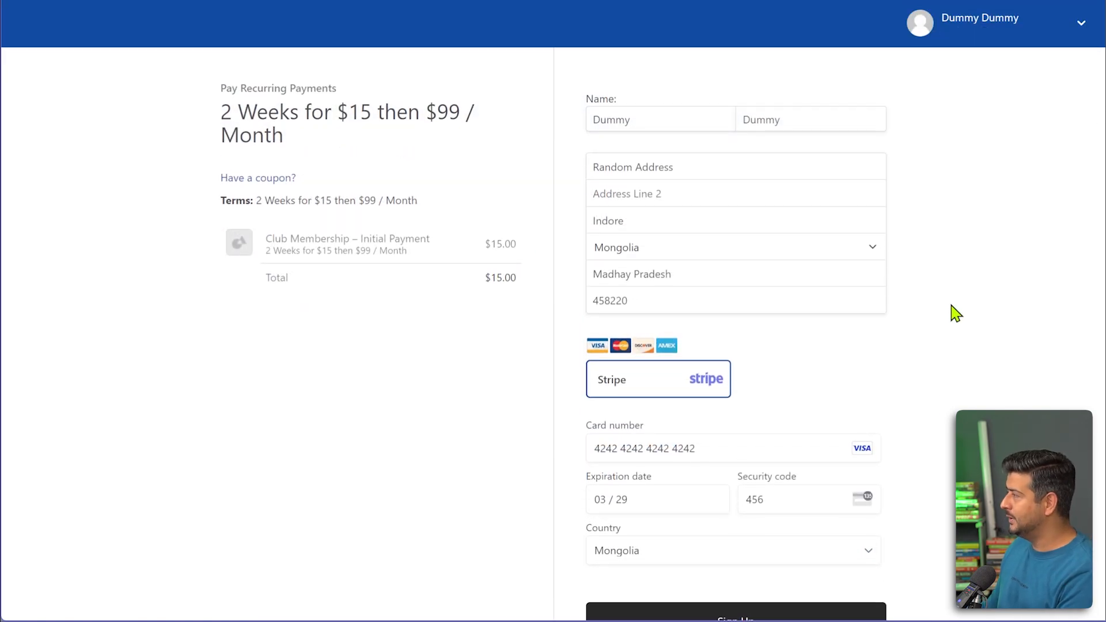
Submit the $15 Club Membership payment from the bottom of the checkout form.
scroll(954, 313, "down", 2)
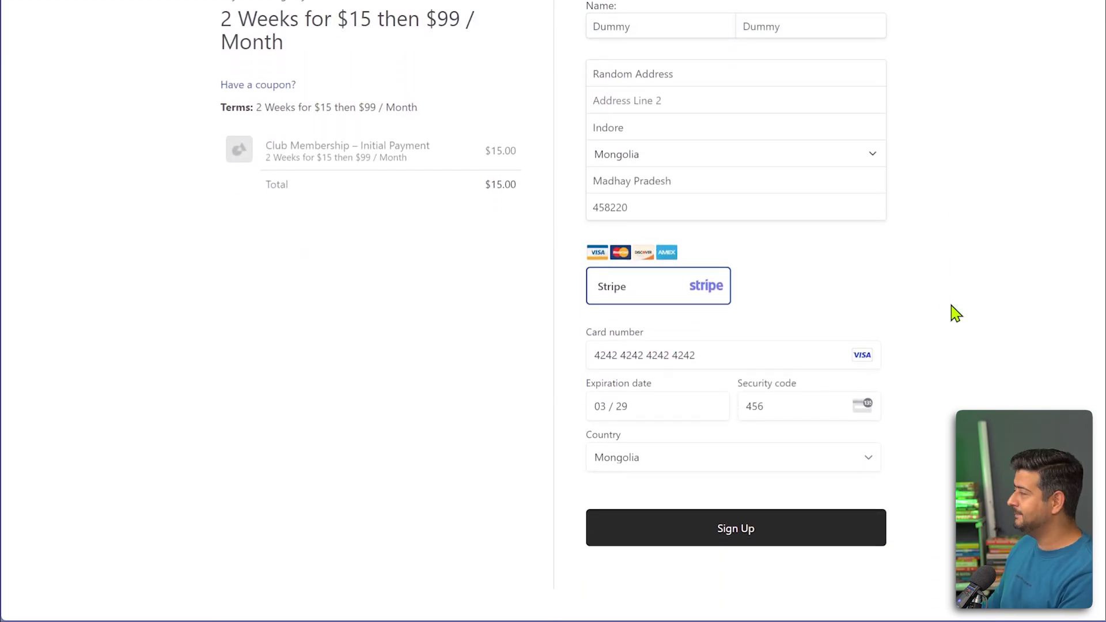
left_click(699, 527)
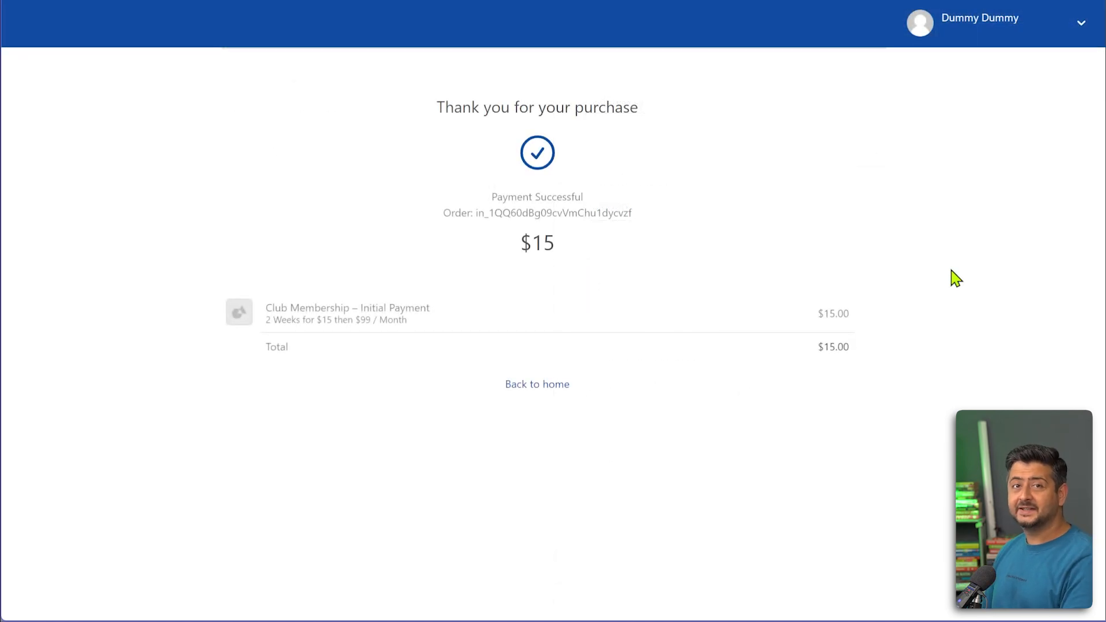
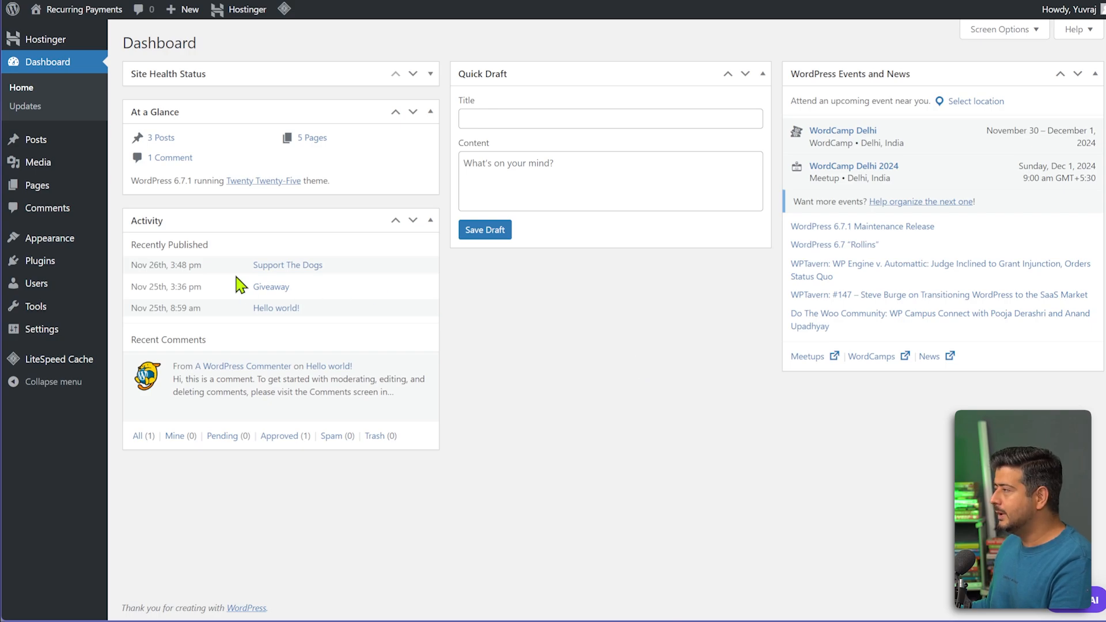
Upload wpforms.zip as a new plugin, install it, and activate WPForms.
mouse_move(44, 267)
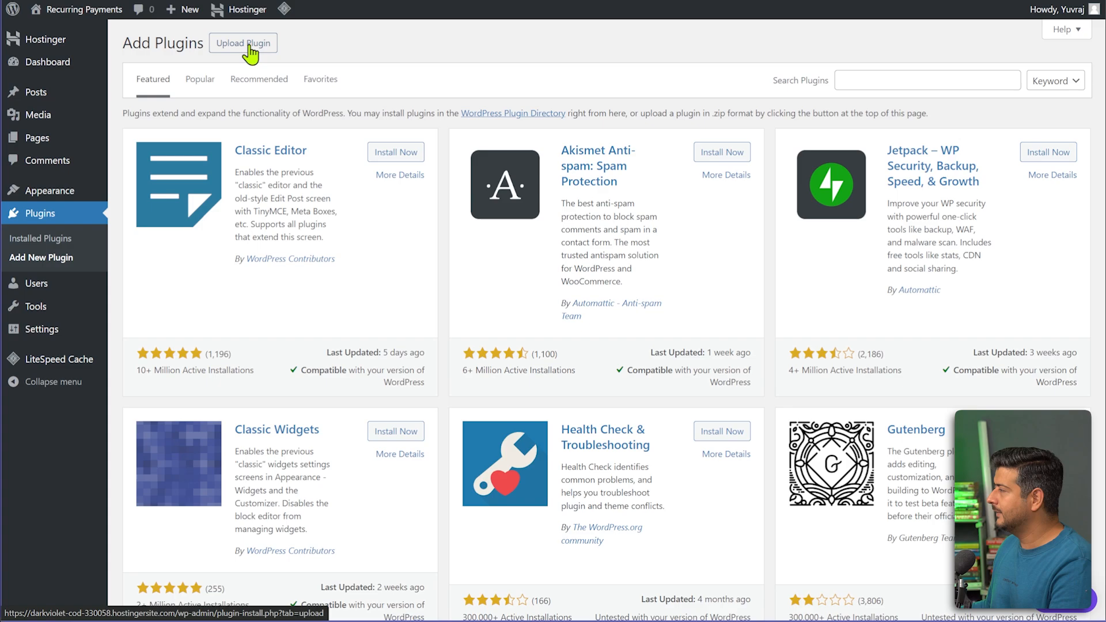
left_click(252, 46)
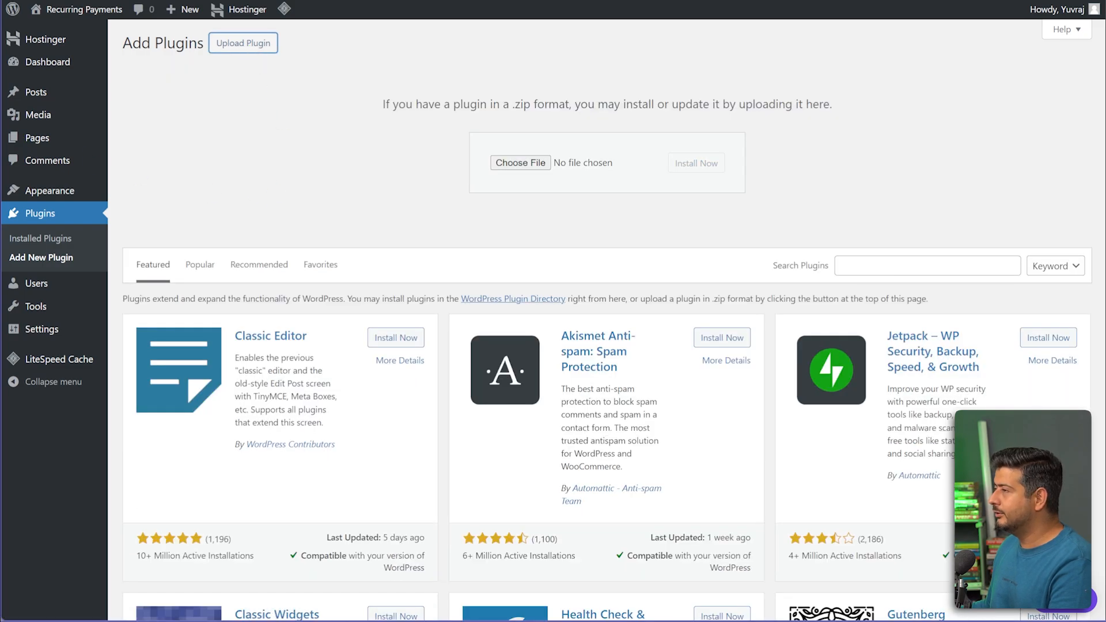
left_click_drag(372, 106, 507, 165)
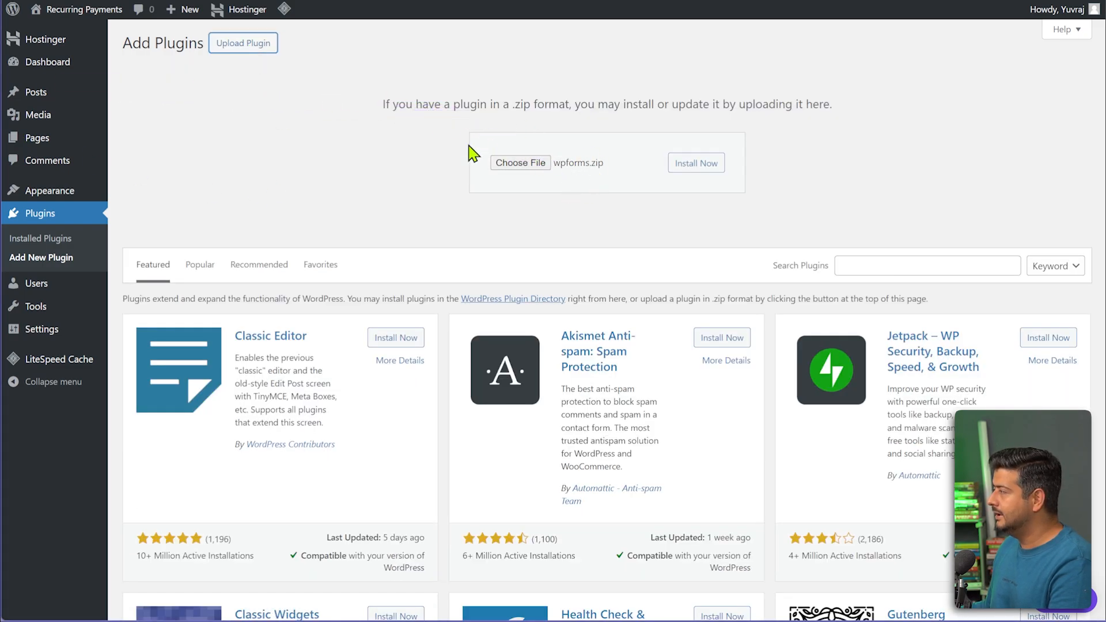
left_click(712, 167)
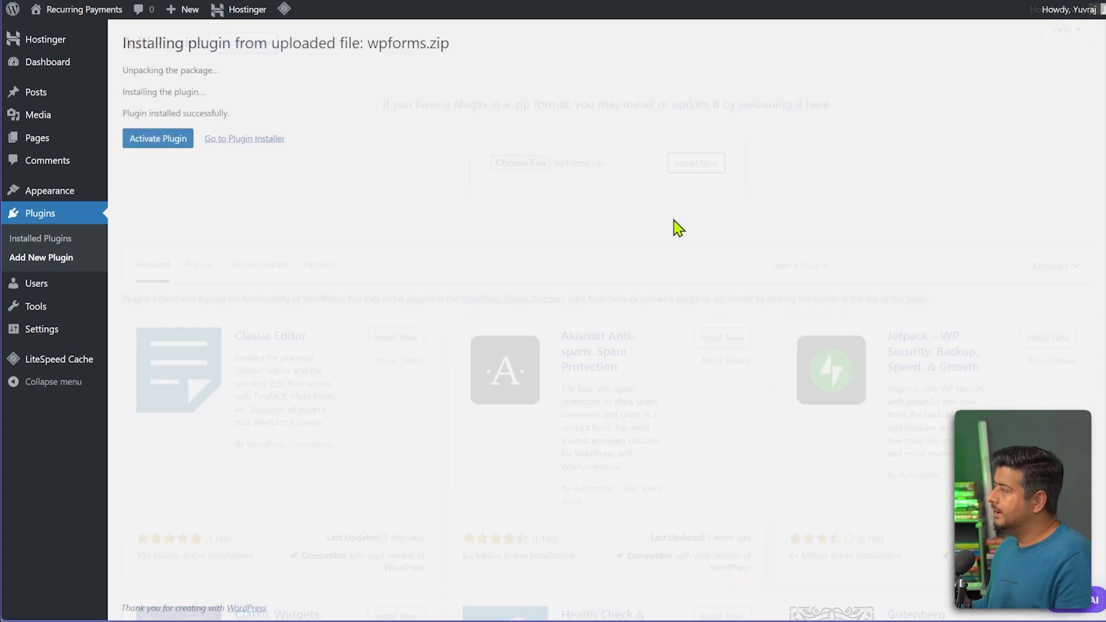
left_click(157, 139)
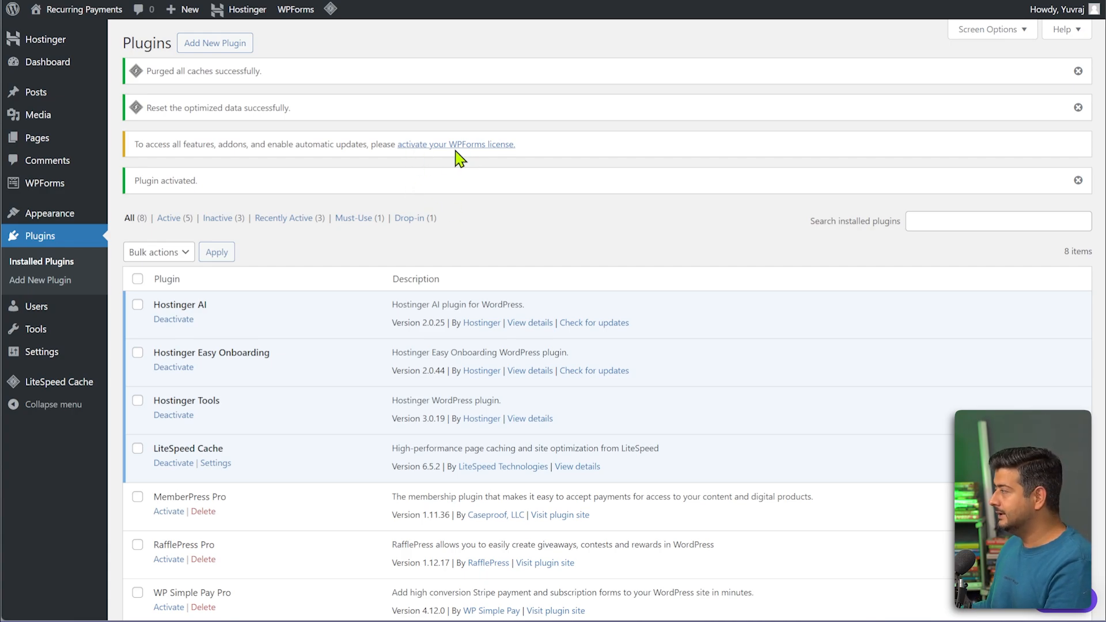
Paste and verify the WPForms licence key at Elite level, then install the Stripe Pro addon.
mouse_move(64, 191)
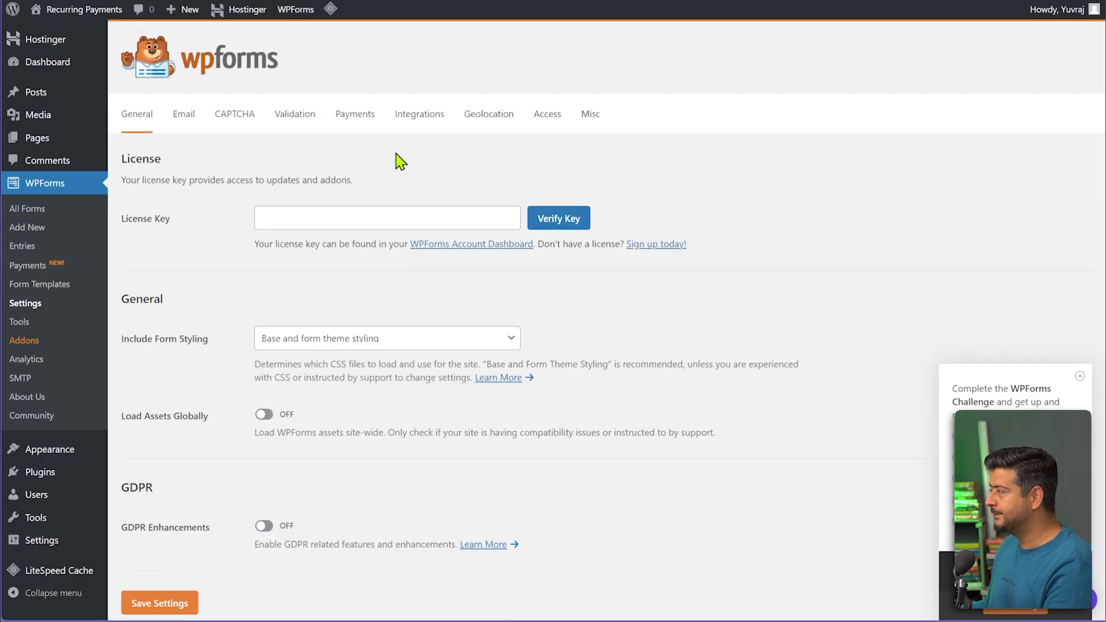
left_click(381, 214)
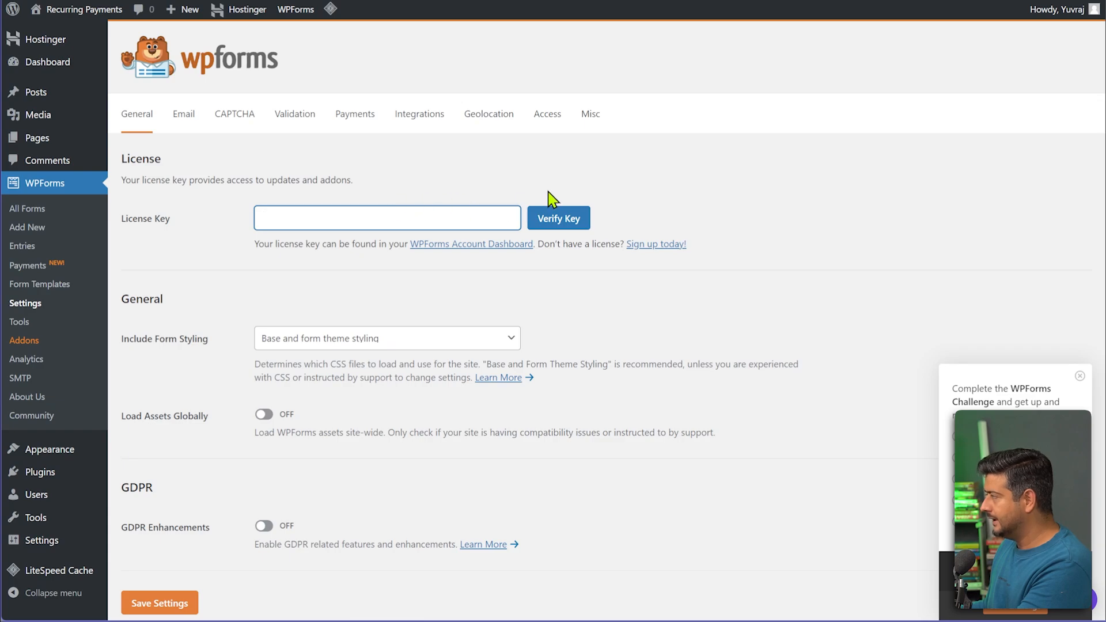
key("ctrl+v")
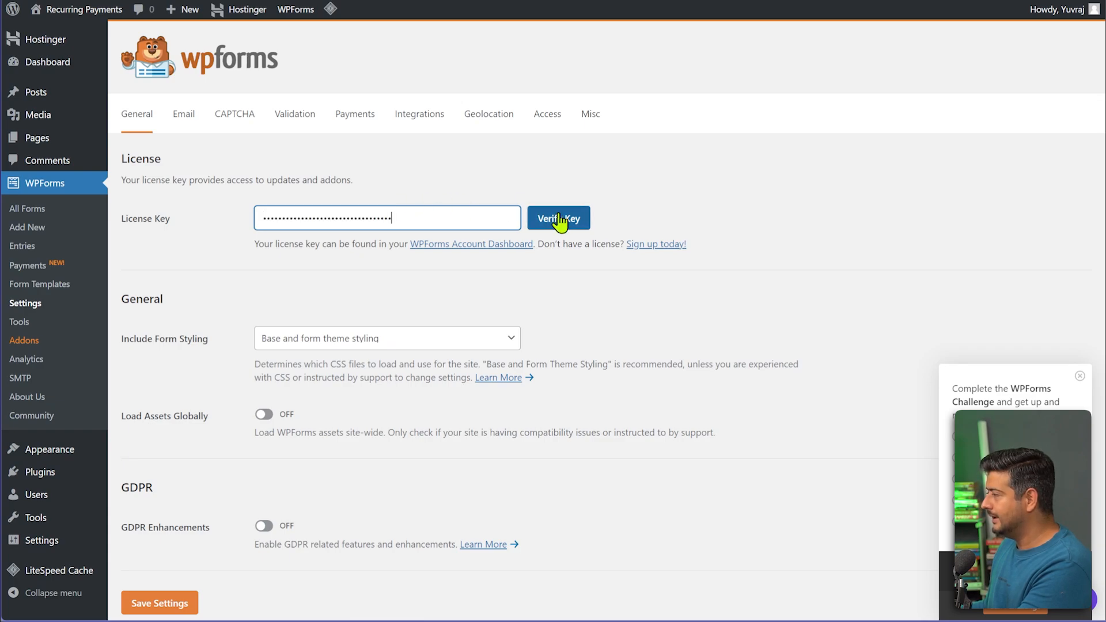
left_click(559, 221)
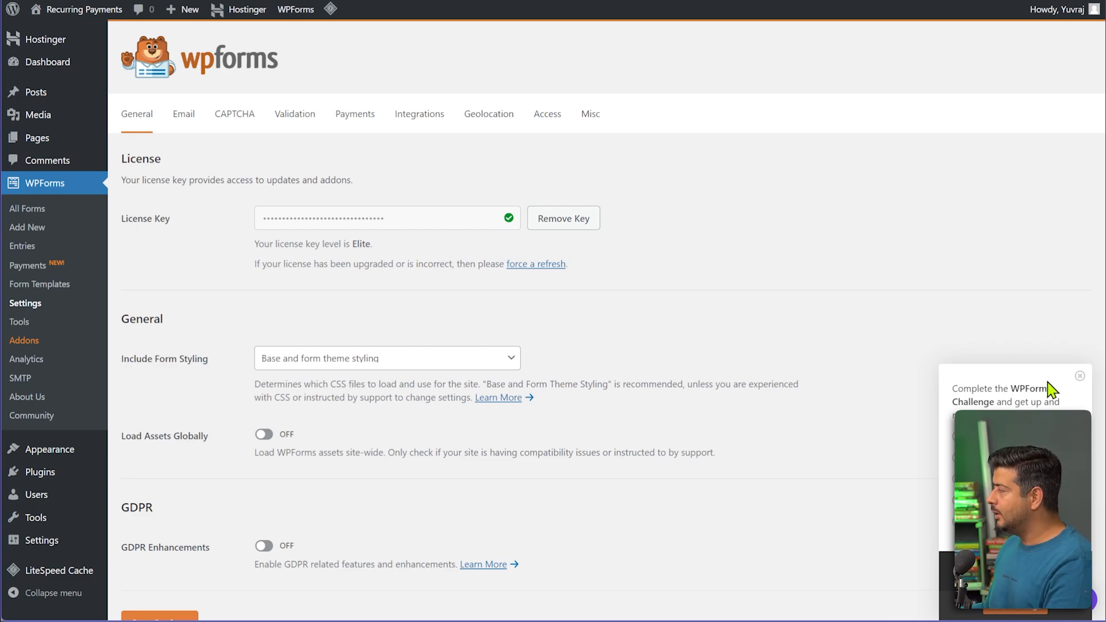
left_click(1079, 376)
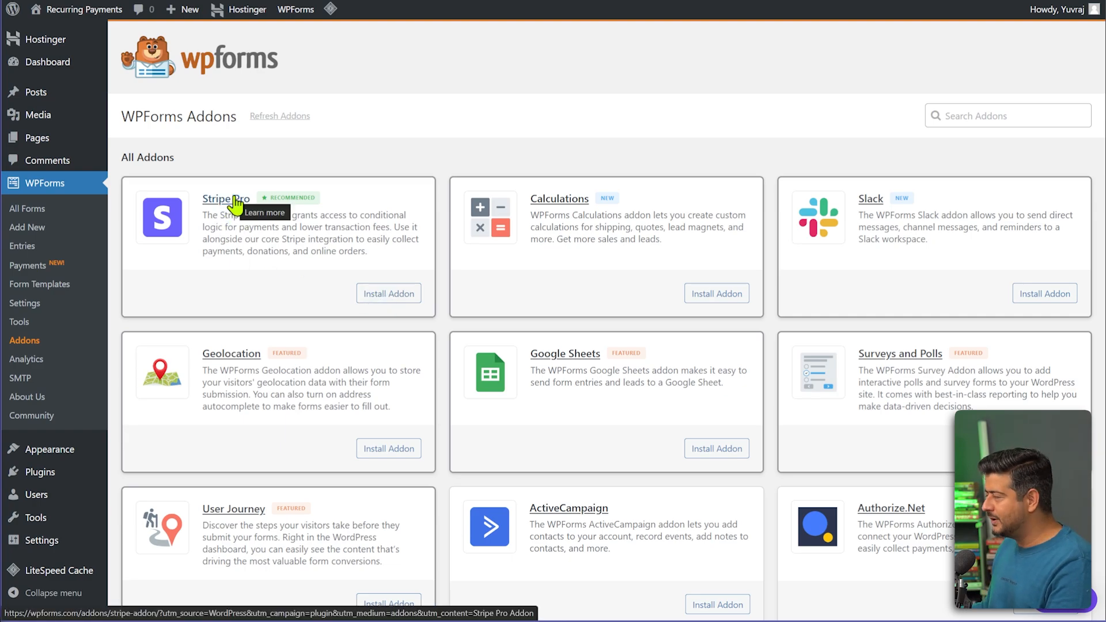
left_click(375, 299)
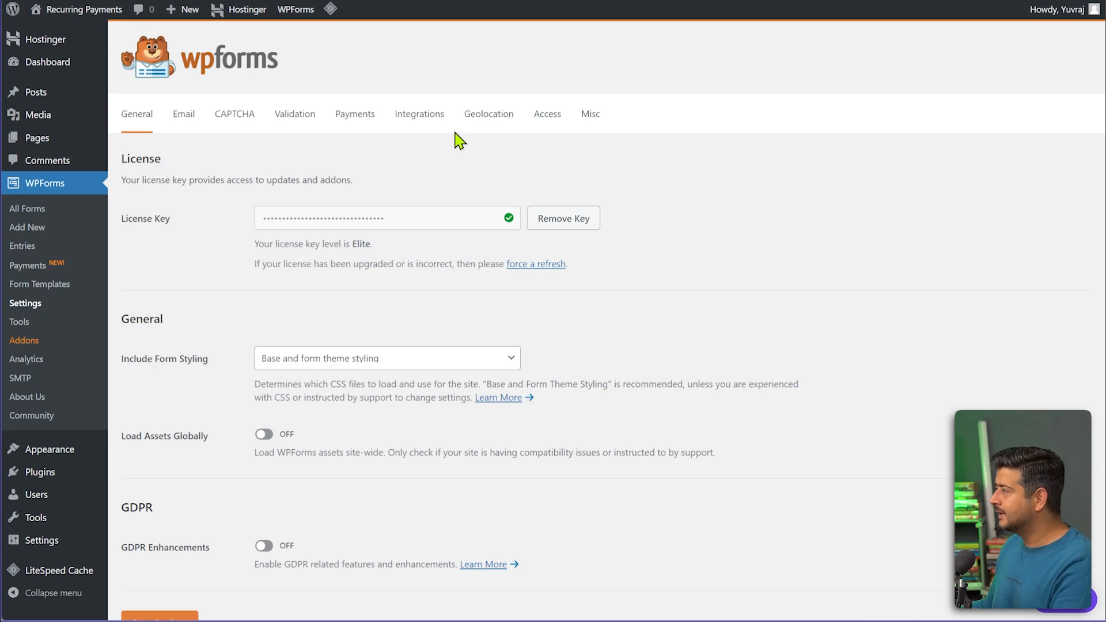
Connect the Test Stripe account from the WPForms Payments settings.
left_click(354, 118)
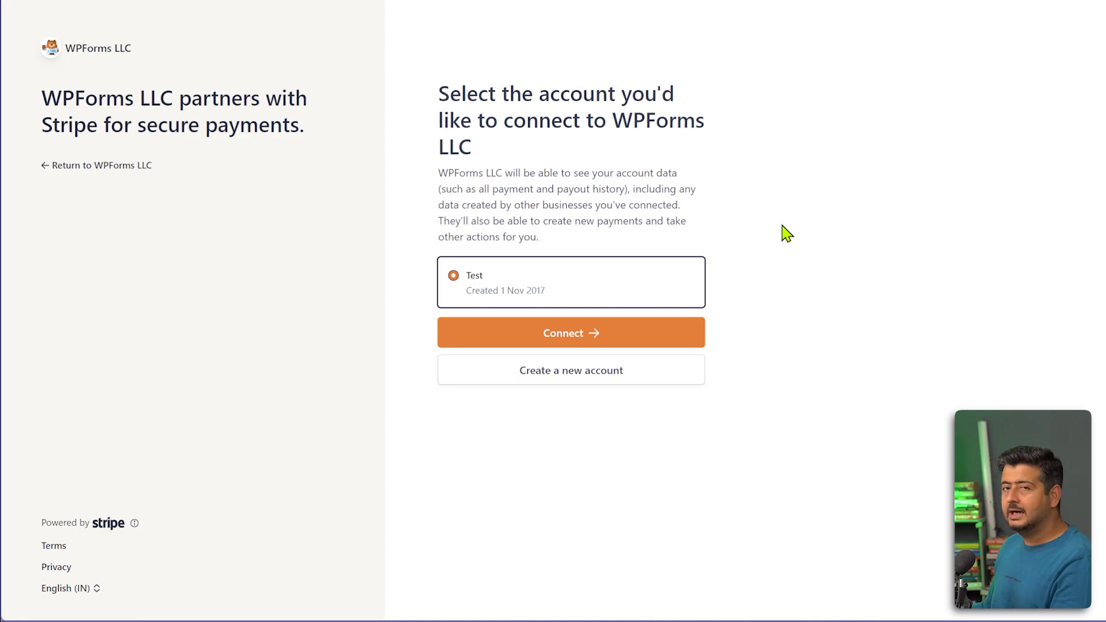
left_click(587, 346)
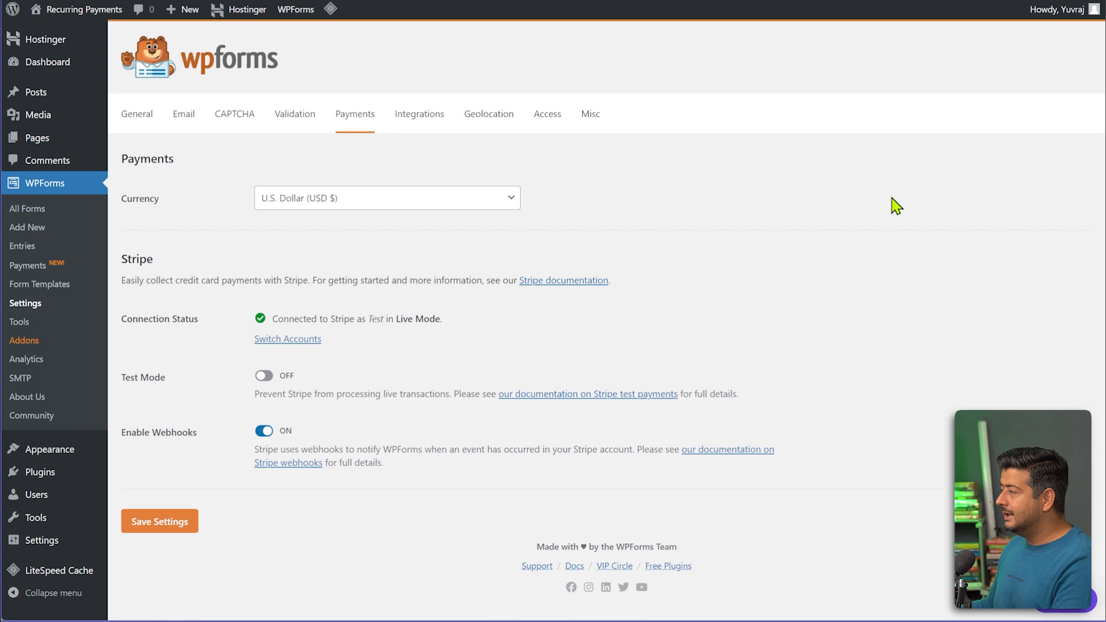
Turn on Stripe Test Mode, save the payment settings, and skip Stripe's test-mode account form.
left_click(264, 377)
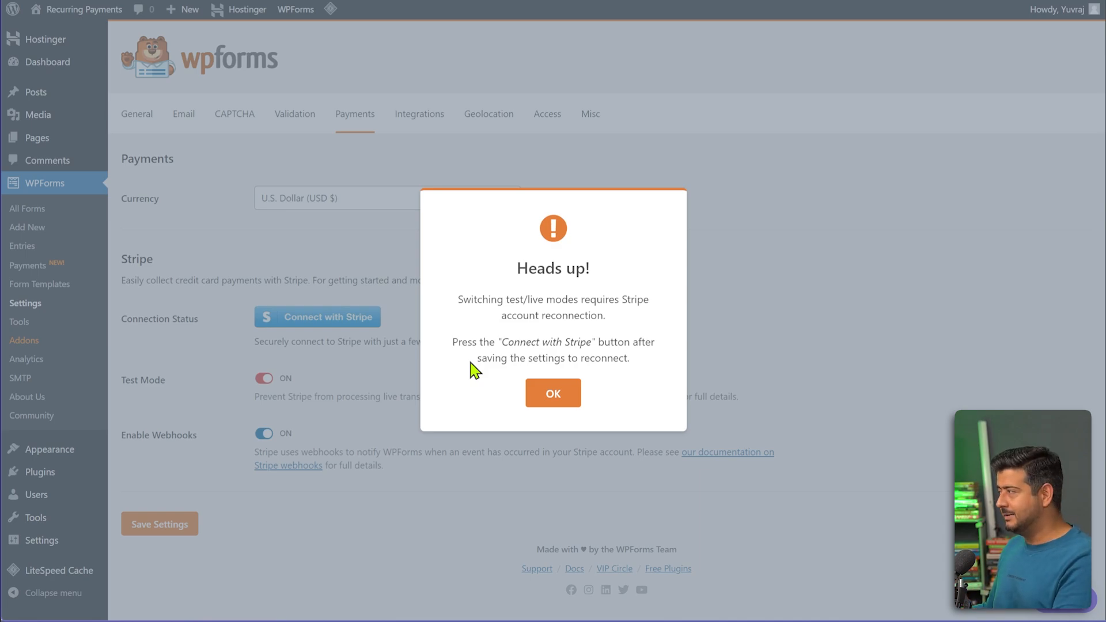
left_click(566, 397)
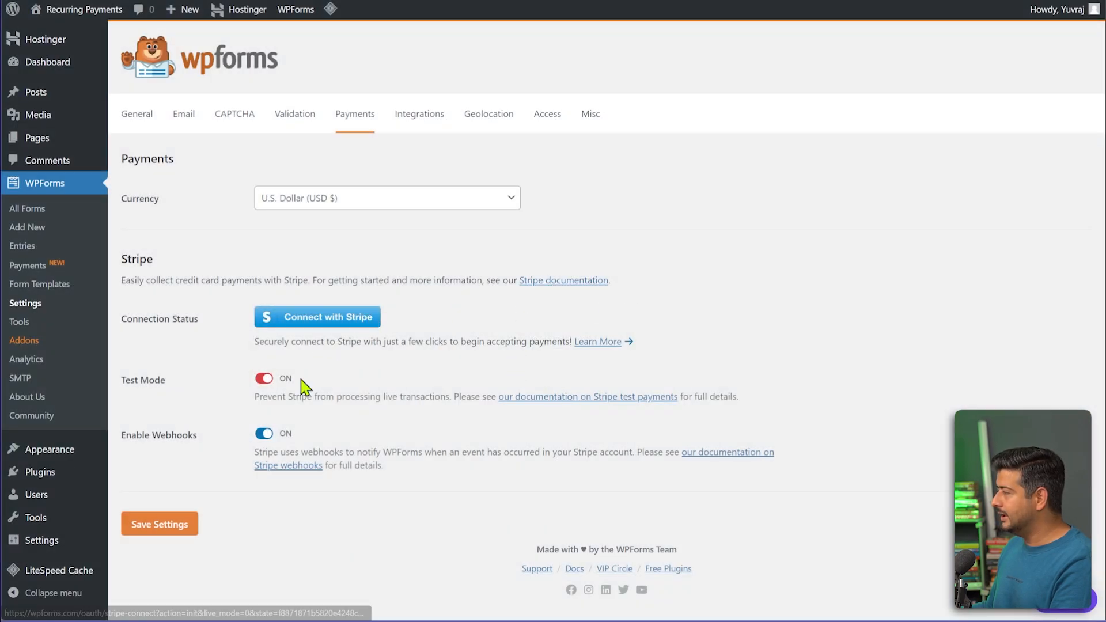
left_click(158, 528)
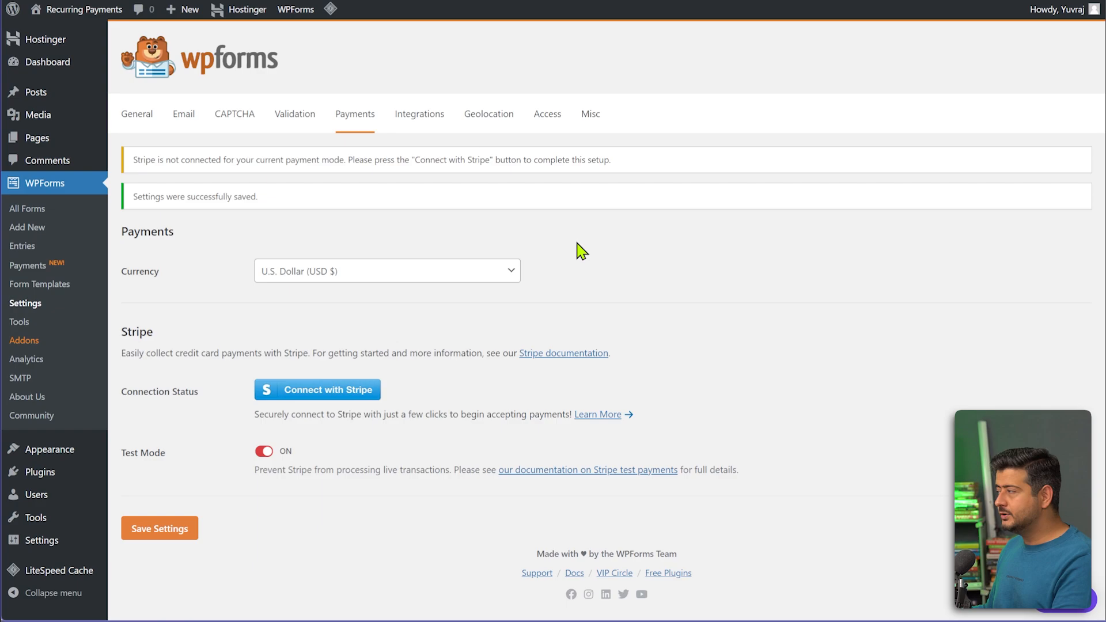
left_click(325, 398)
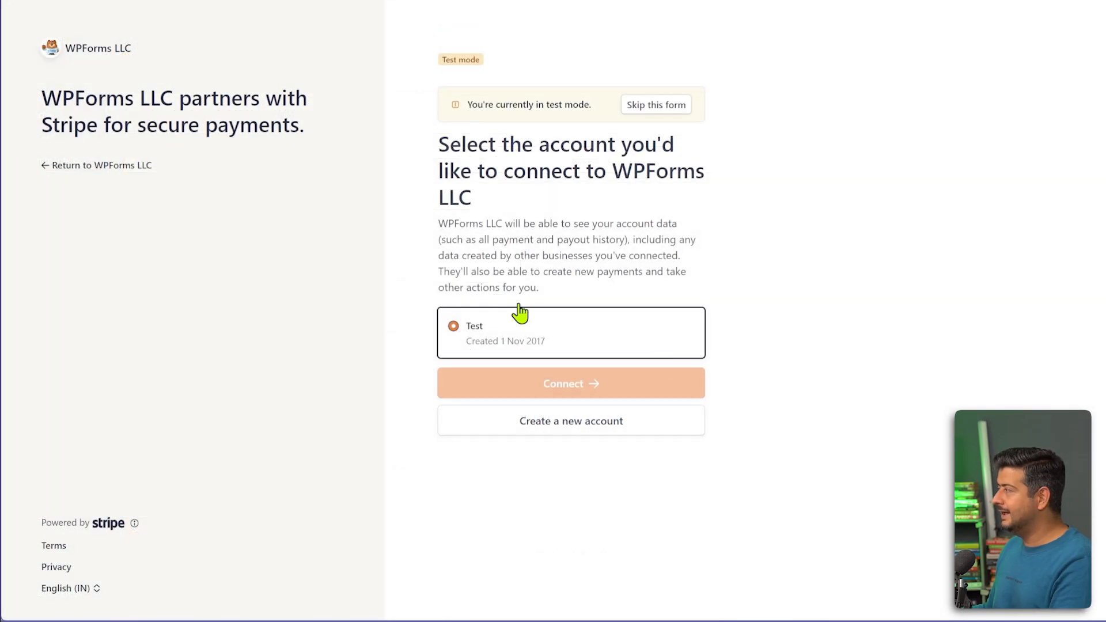
left_click(648, 111)
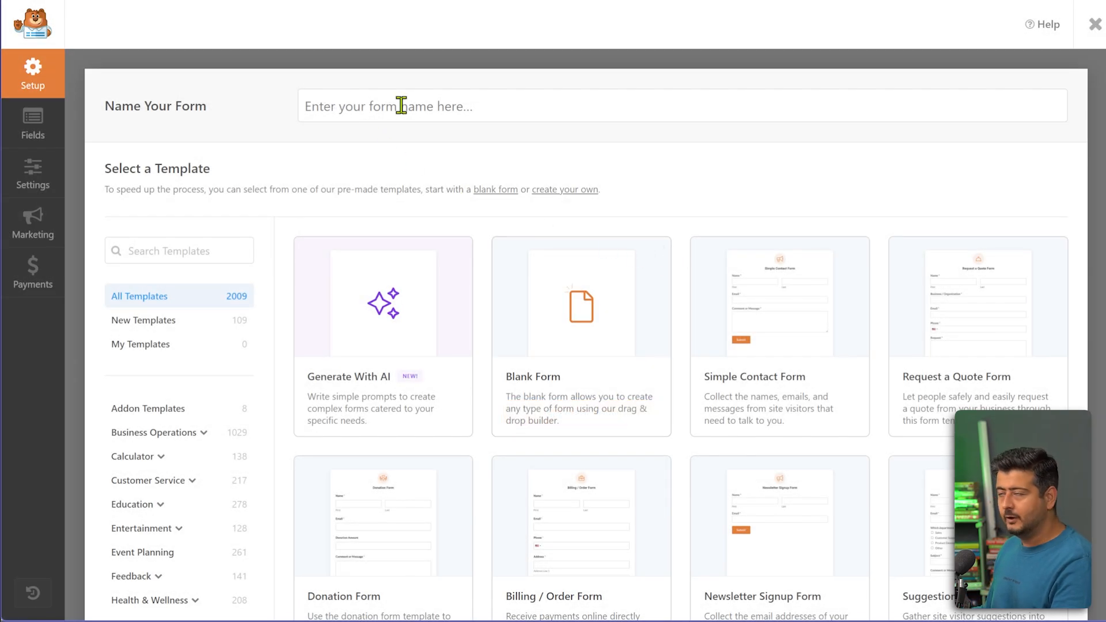
Name the new form 'Payment' and build it from the Billing / Order Form template.
left_click(402, 106)
type("Payment")
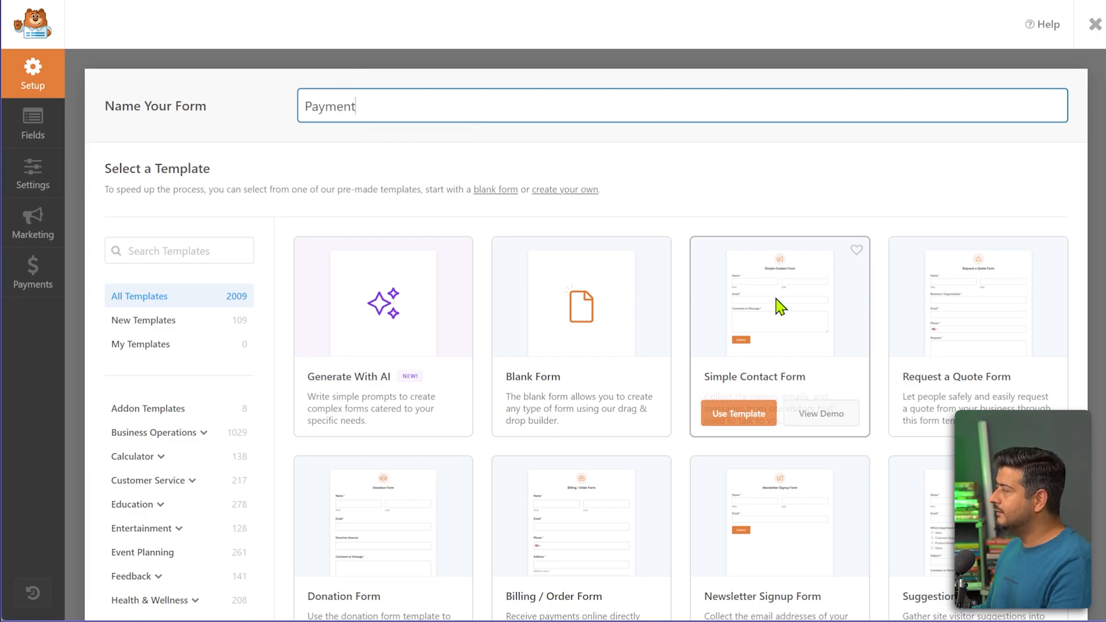
scroll(778, 306, "down", 15)
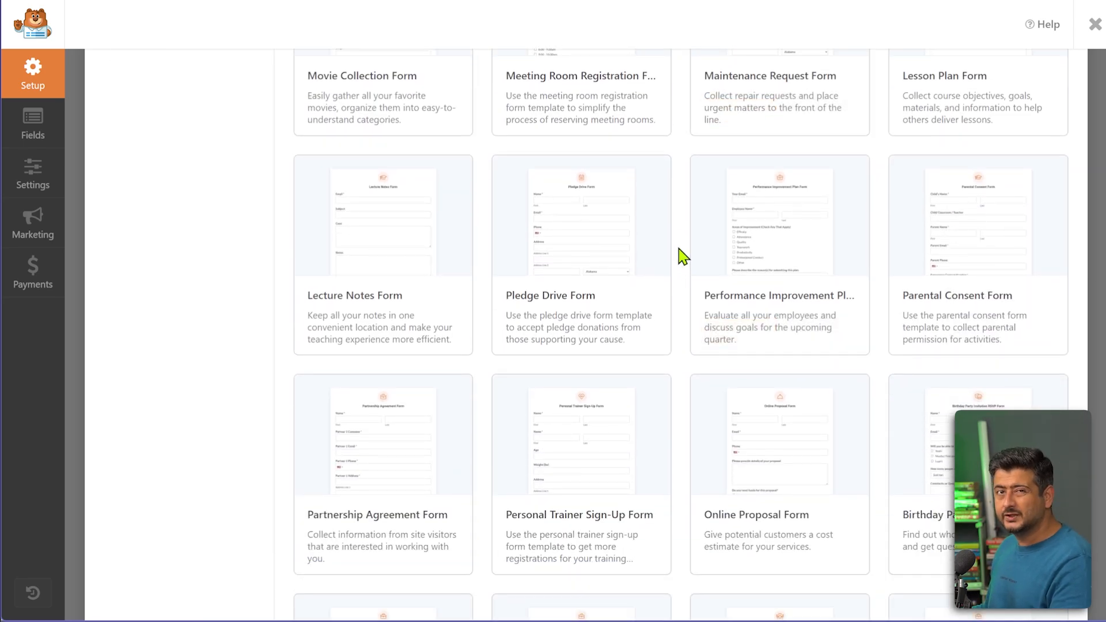
scroll(683, 256, "up", 15)
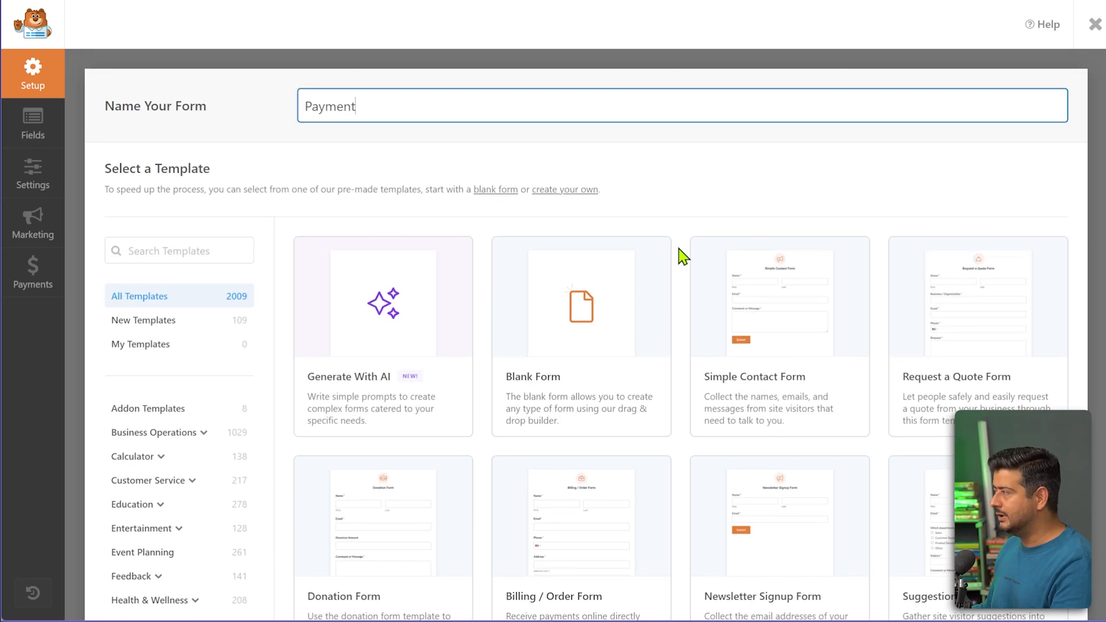
left_click(220, 254)
type("ll")
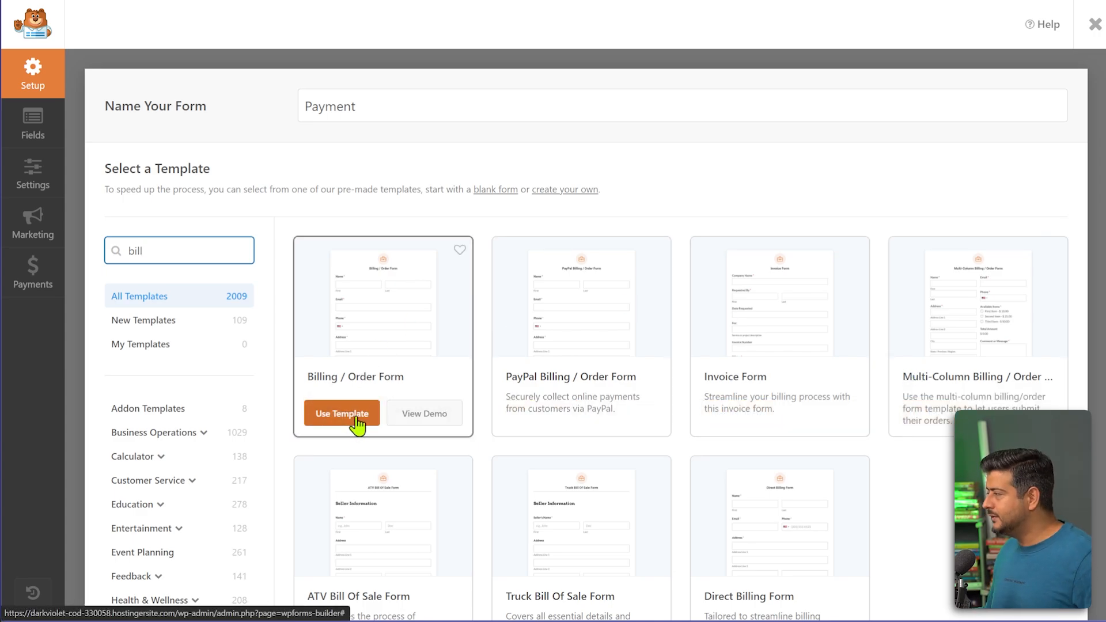
left_click(342, 413)
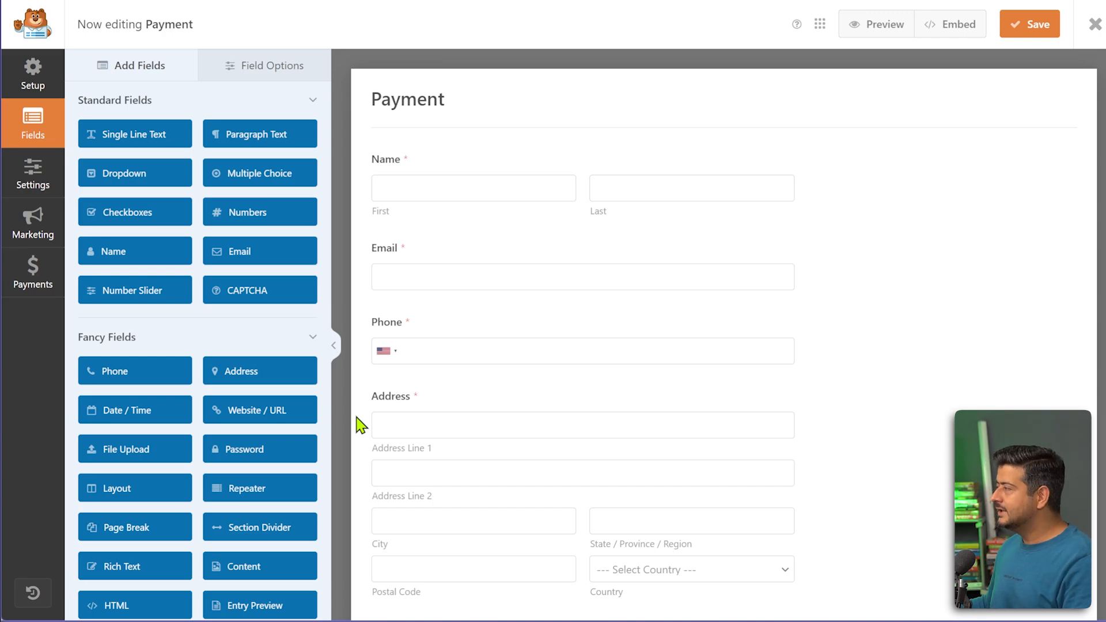
Collapse the Standard and Fancy Fields groups to reveal the Payment Fields.
scroll(680, 332, "down", 3)
scroll(518, 219, "up", 4)
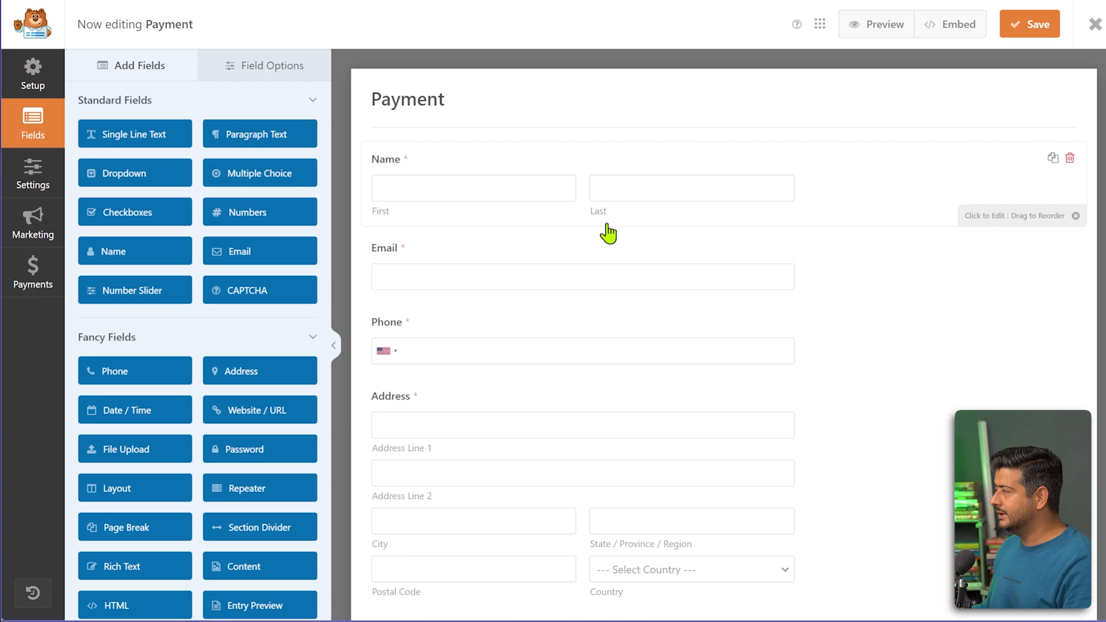
scroll(500, 270, "down", 3)
scroll(527, 207, "down", 2)
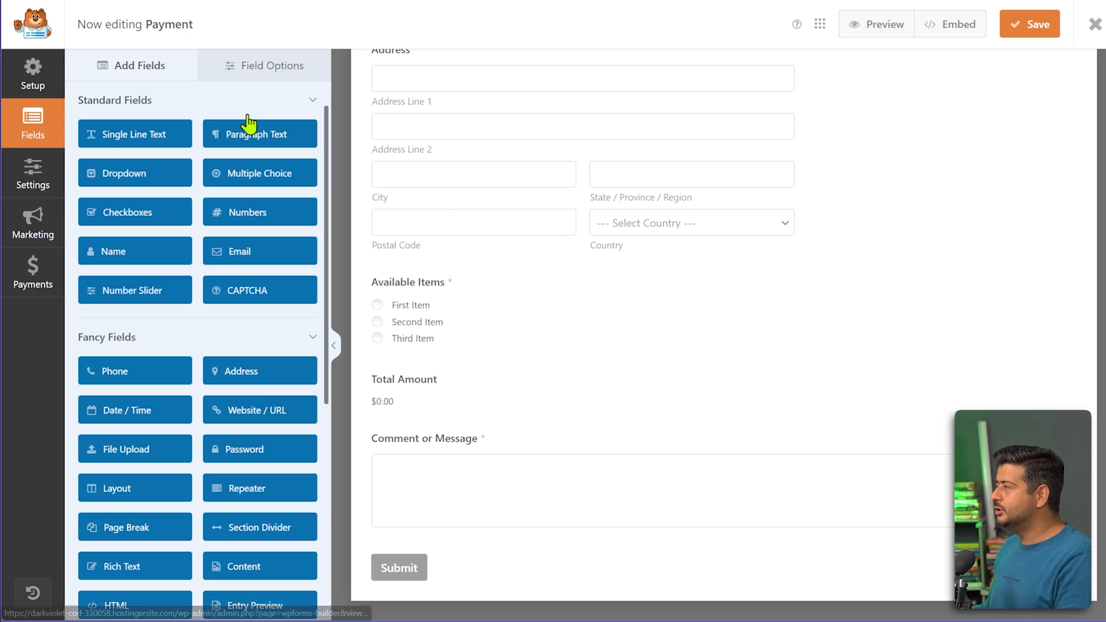
scroll(180, 372, "down", 1)
scroll(181, 371, "down", 3)
scroll(250, 454, "up", 5)
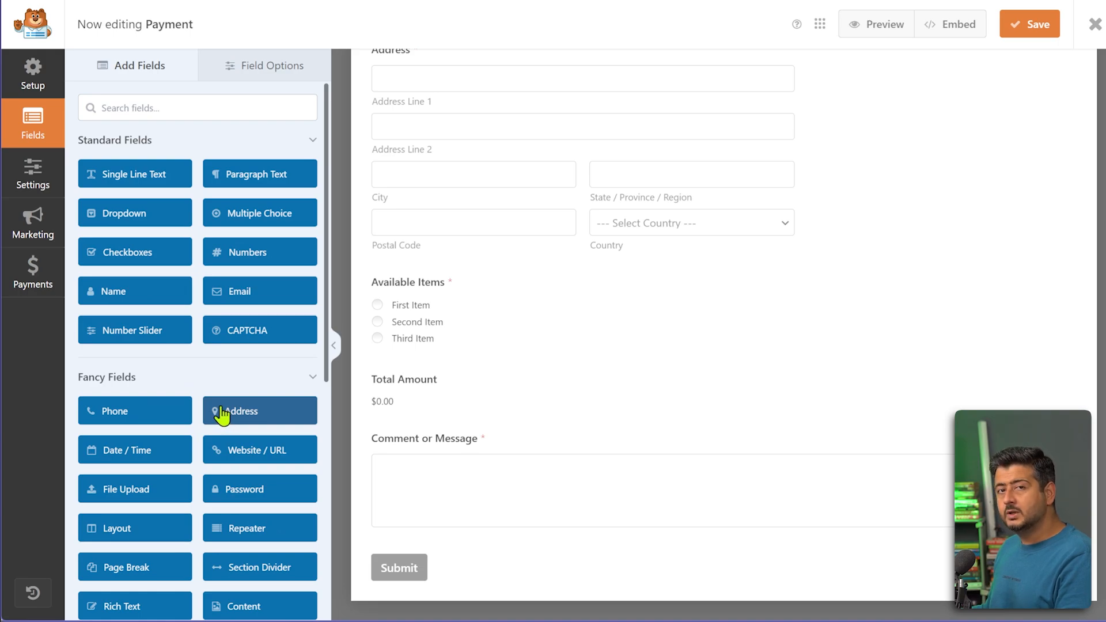
left_click(149, 145)
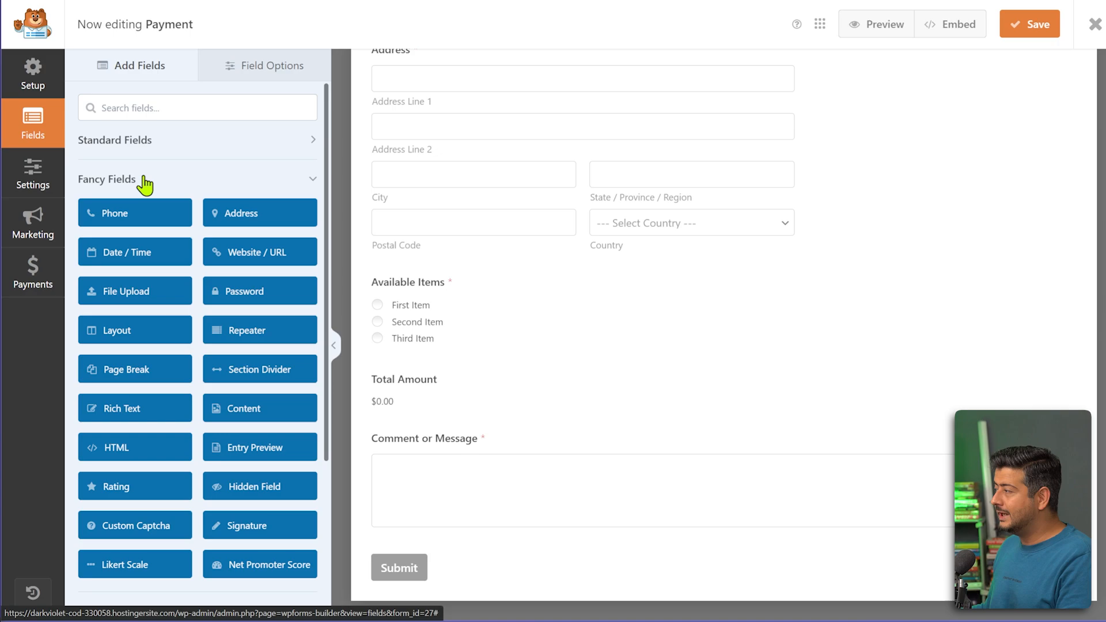
left_click(144, 183)
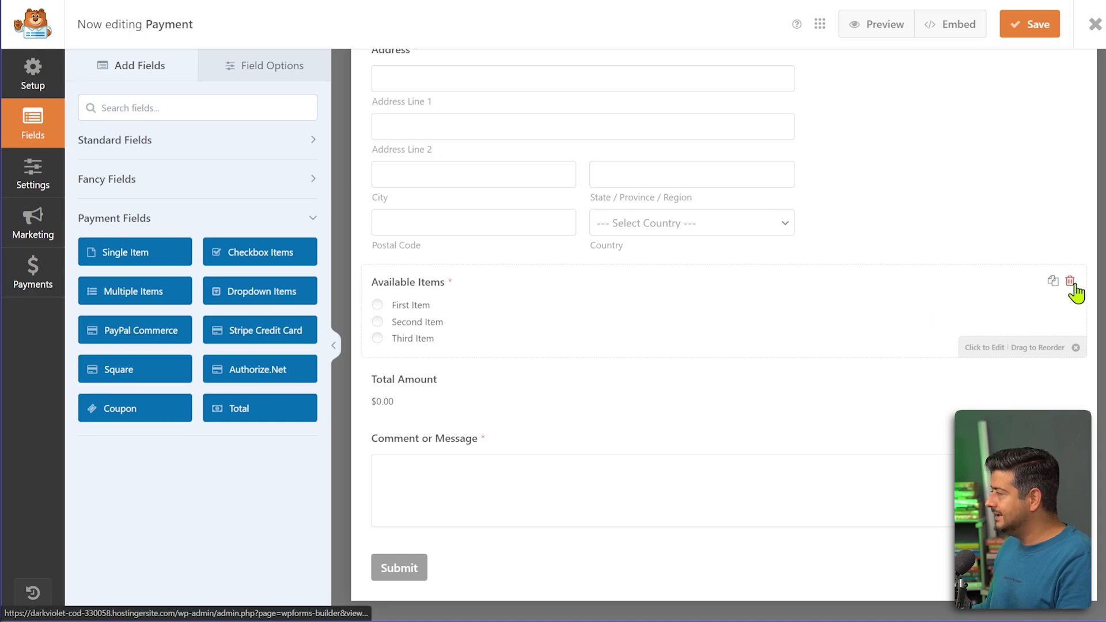
Delete Available Items and add a Single Item field labelled 'Prod' priced 29.
left_click(1070, 281)
left_click(548, 353)
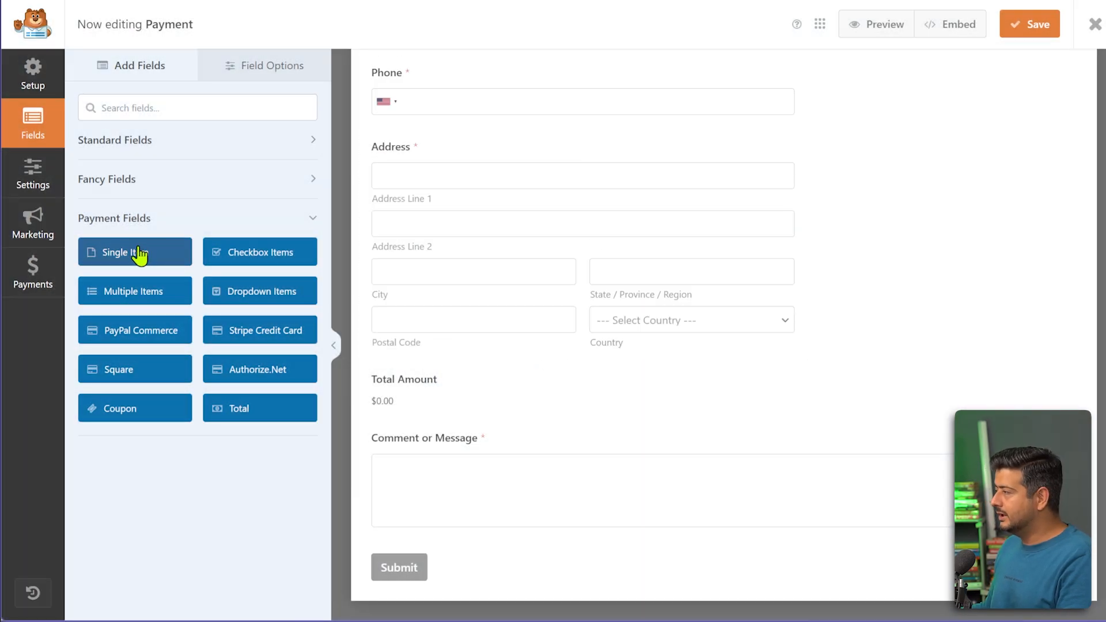
left_click_drag(141, 254, 460, 355)
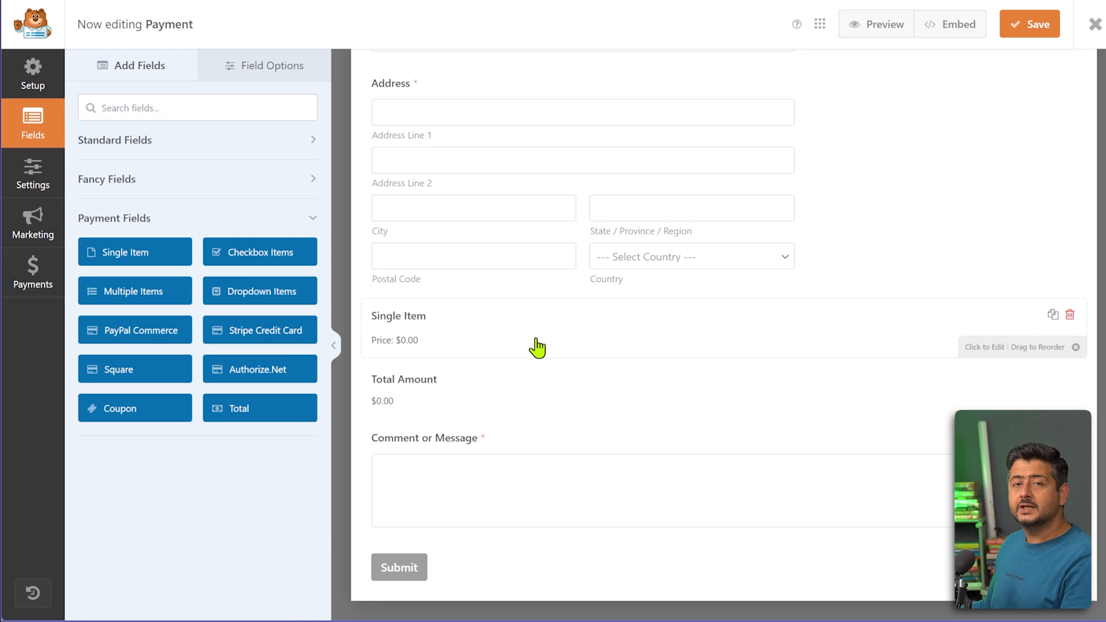
left_click(461, 327)
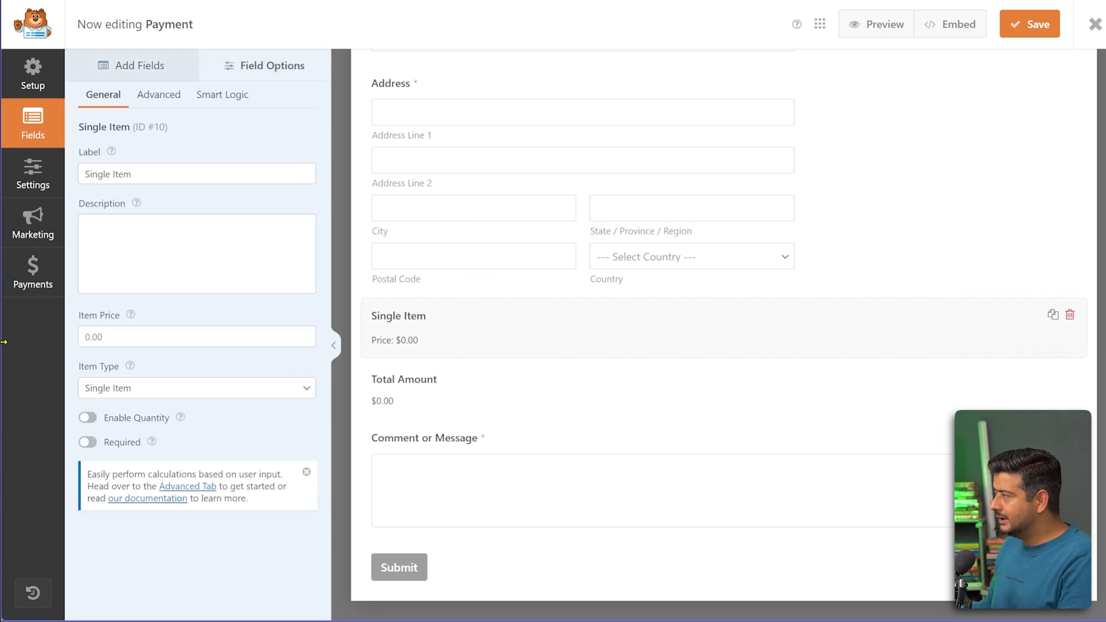
left_click_drag(149, 174, 82, 174)
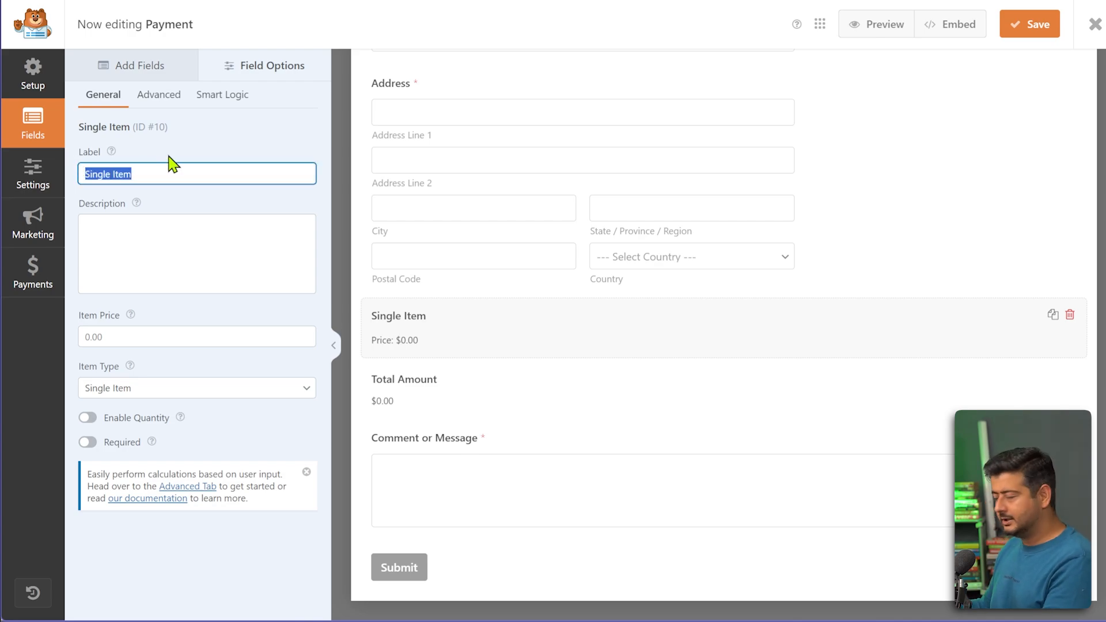
type("Product")
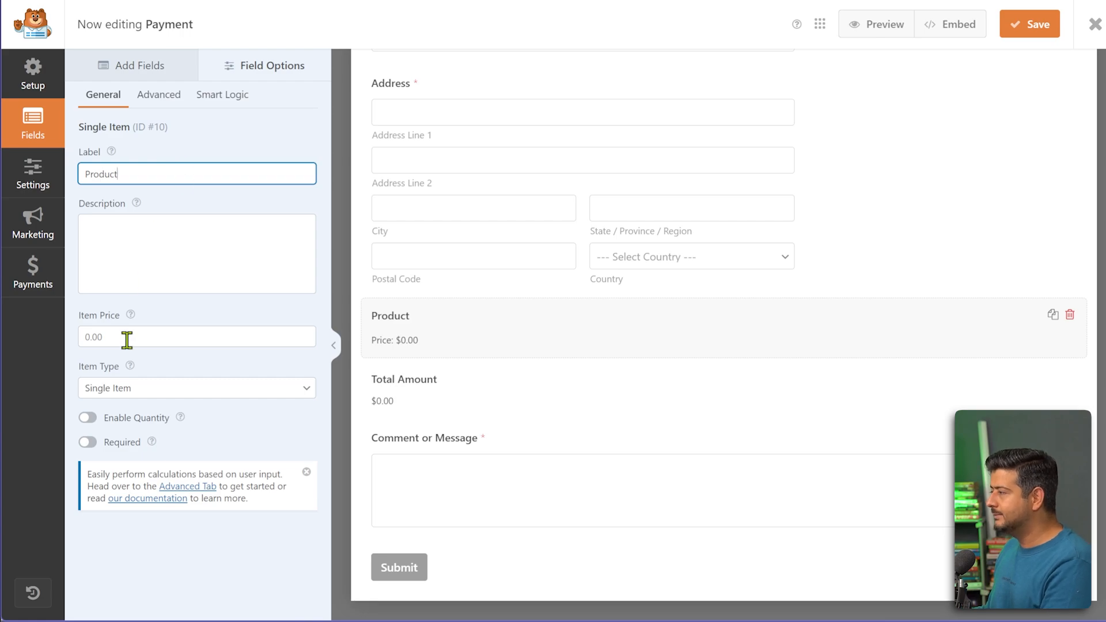
left_click(81, 342)
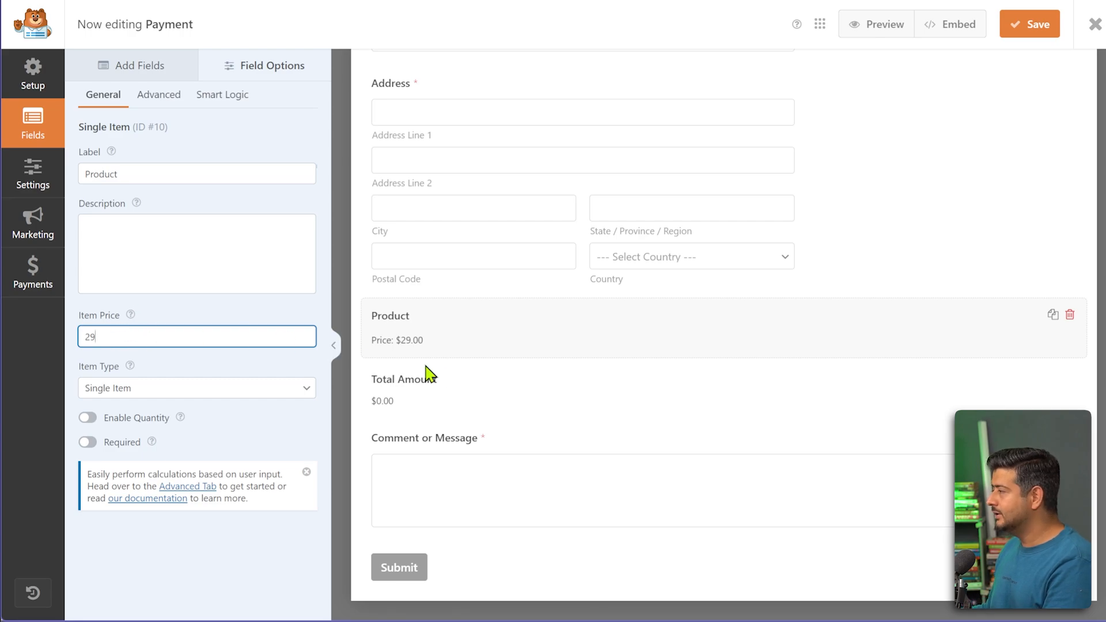
type("29")
left_click(298, 392)
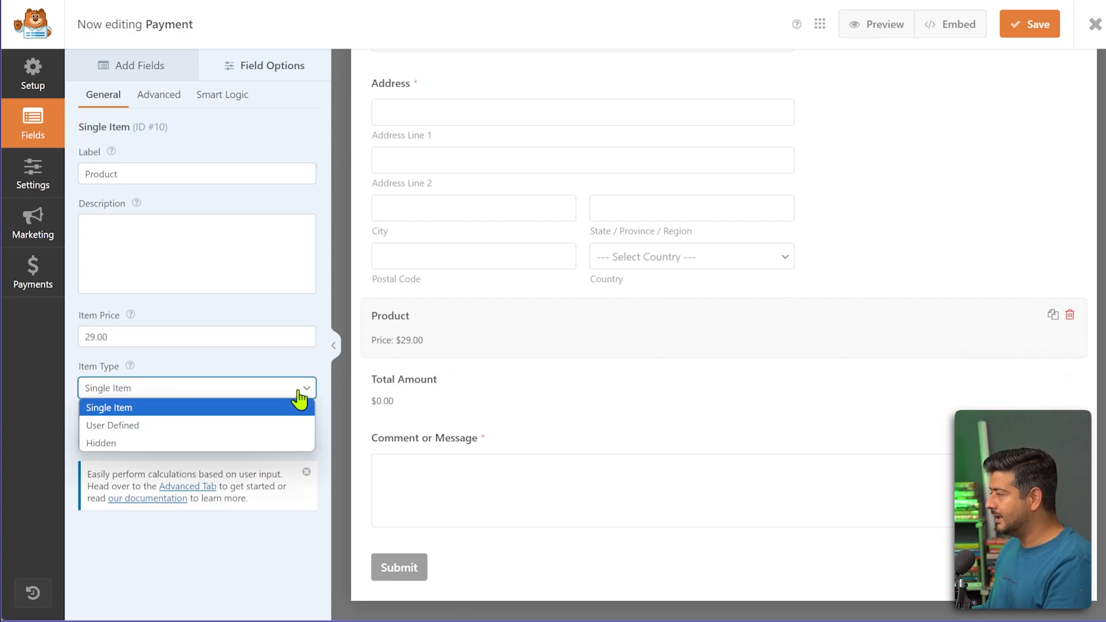
left_click(299, 397)
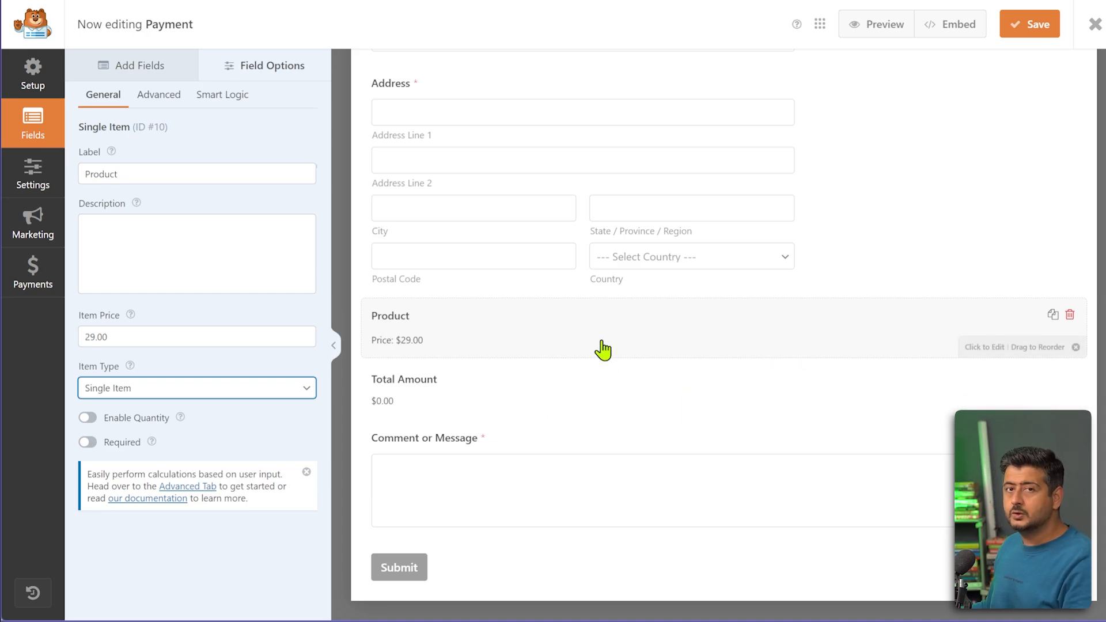
Replace that field with Checkbox Items showing prices after labels ($10, $25, $50).
left_click(1069, 315)
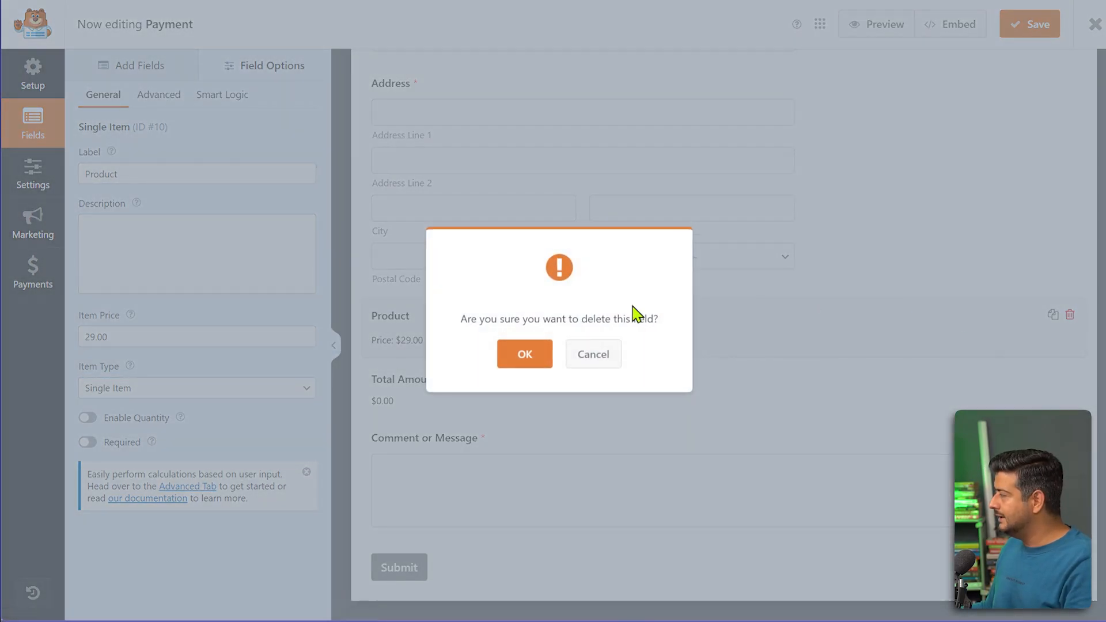
left_click(536, 355)
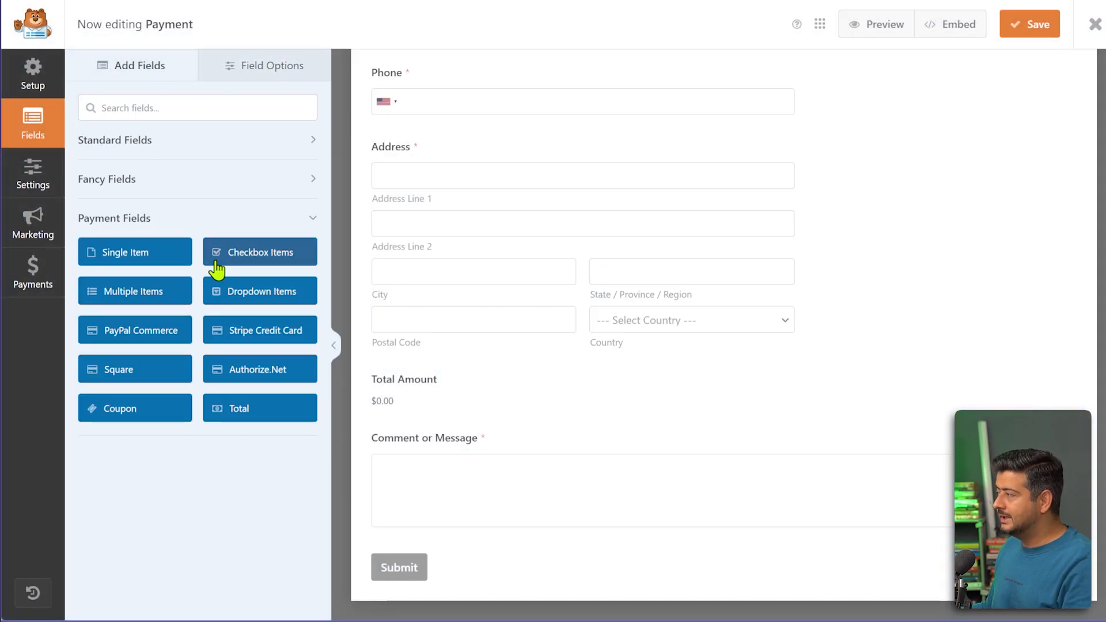
left_click_drag(233, 260, 430, 351)
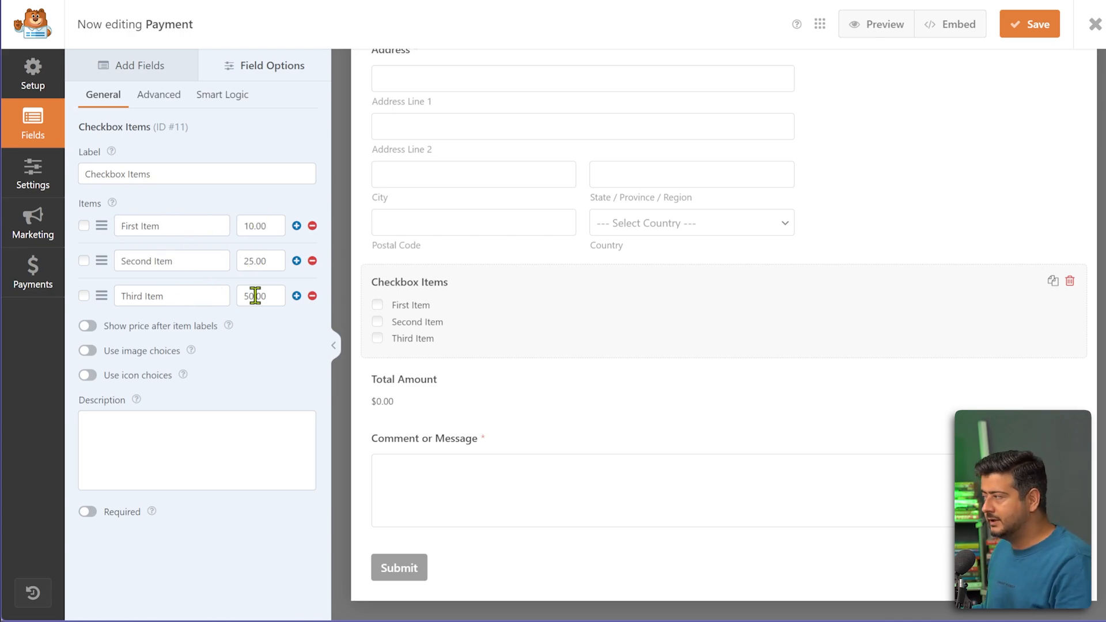
left_click(87, 326)
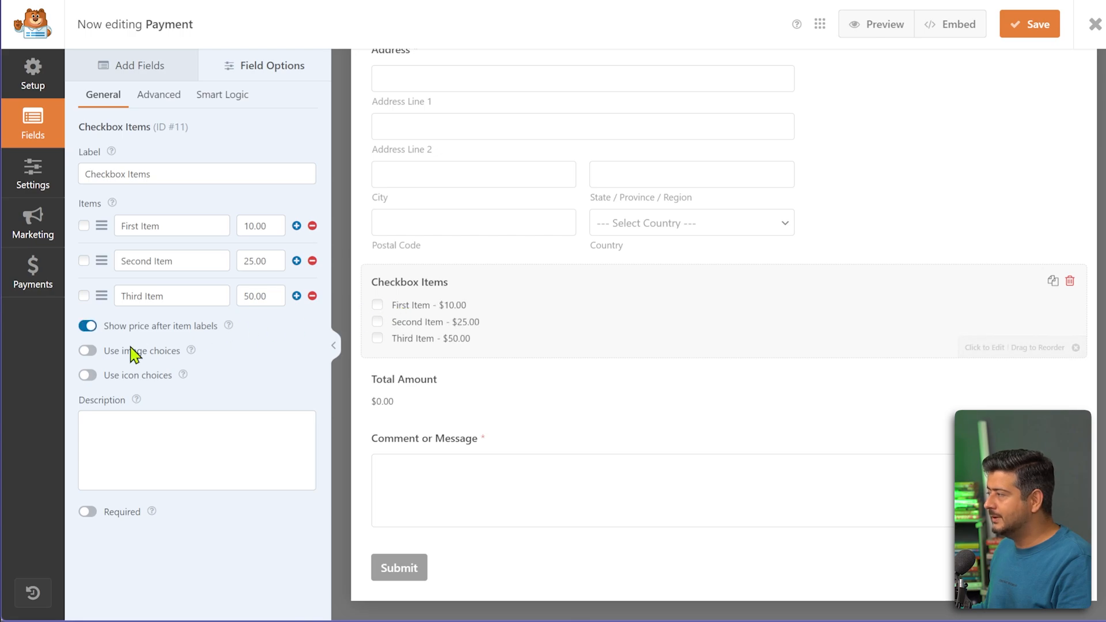
mouse_move(190, 376)
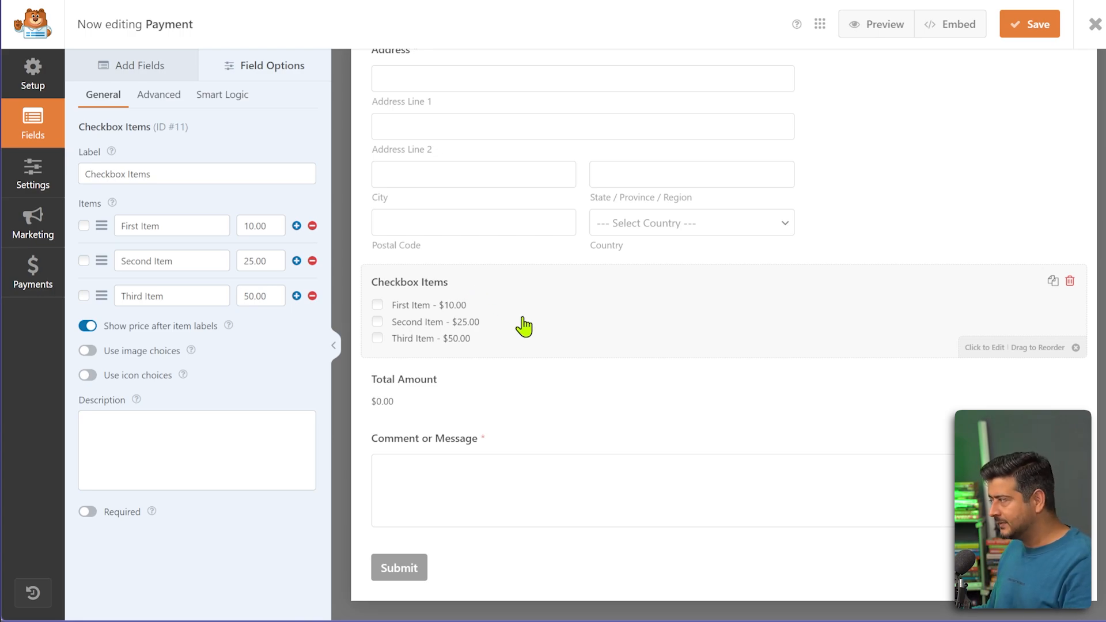
scroll(523, 326, "up", 6)
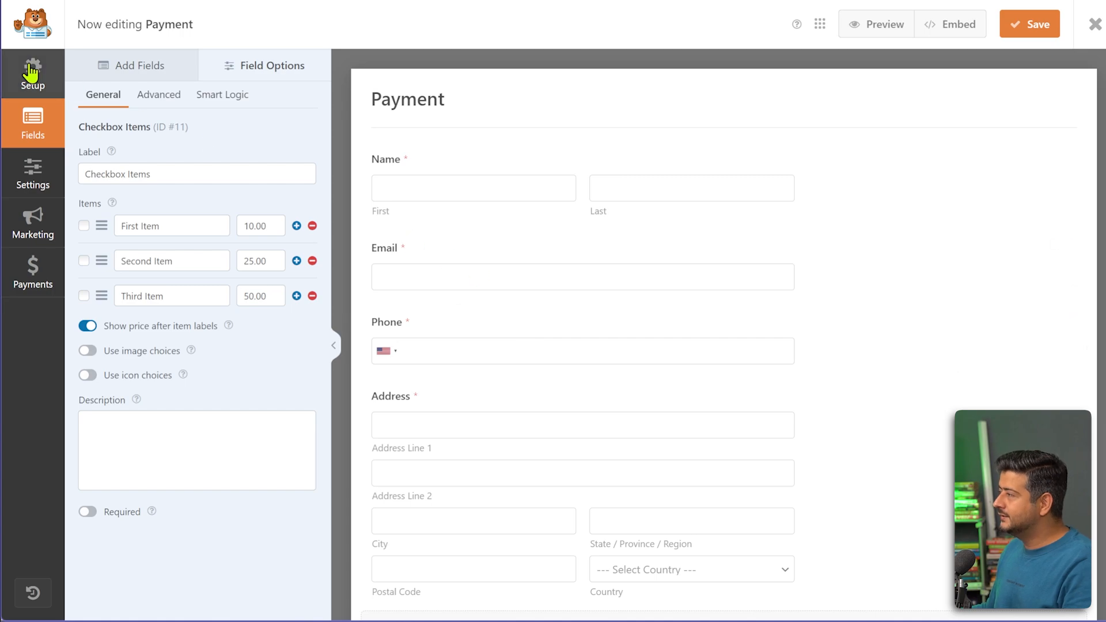
Review the form's General and Stripe payment settings, then go back to the field list.
left_click(27, 191)
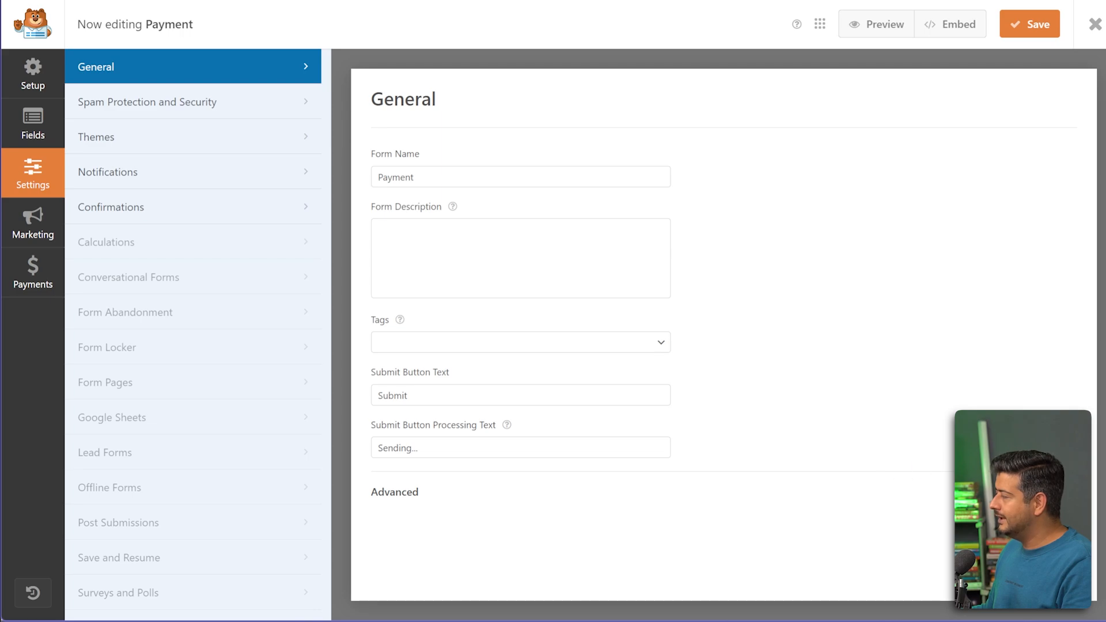
scroll(862, 402, "down", 2)
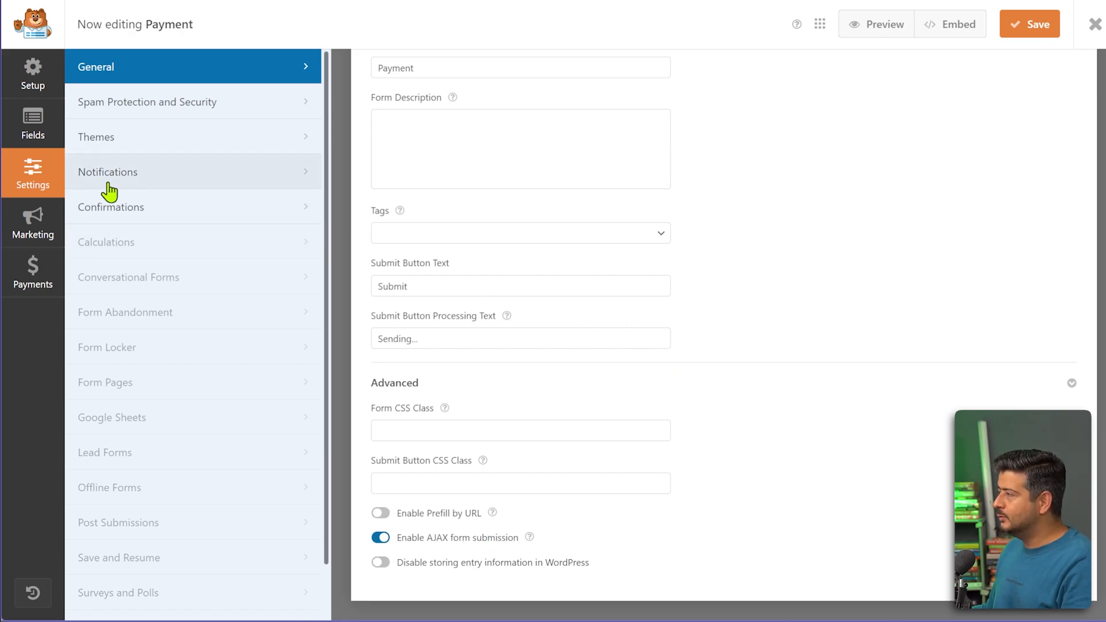
left_click(31, 277)
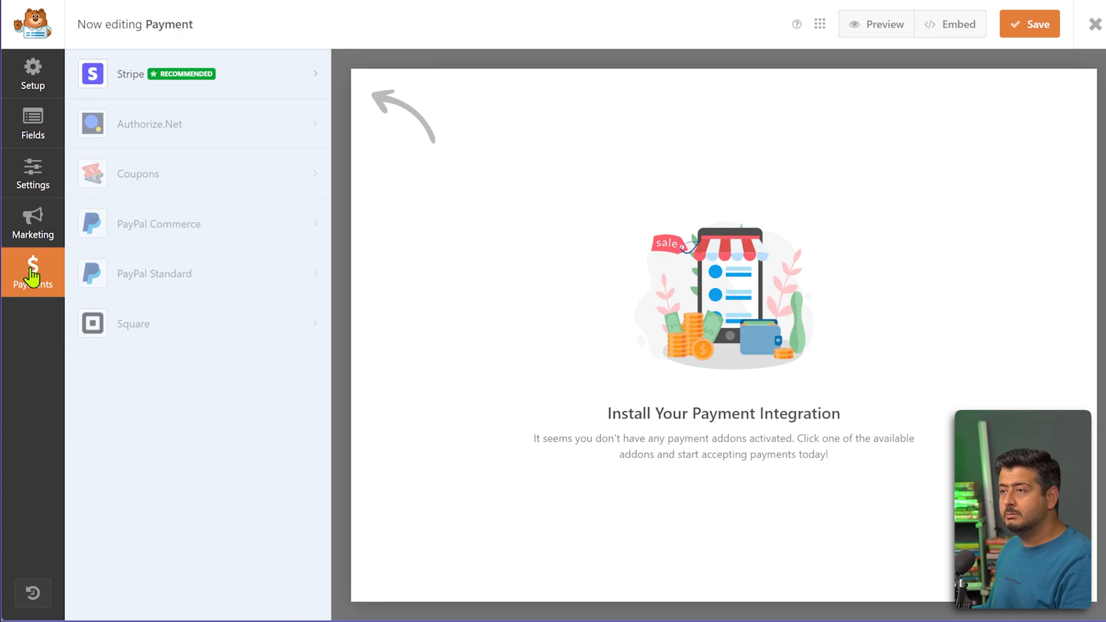
left_click(236, 79)
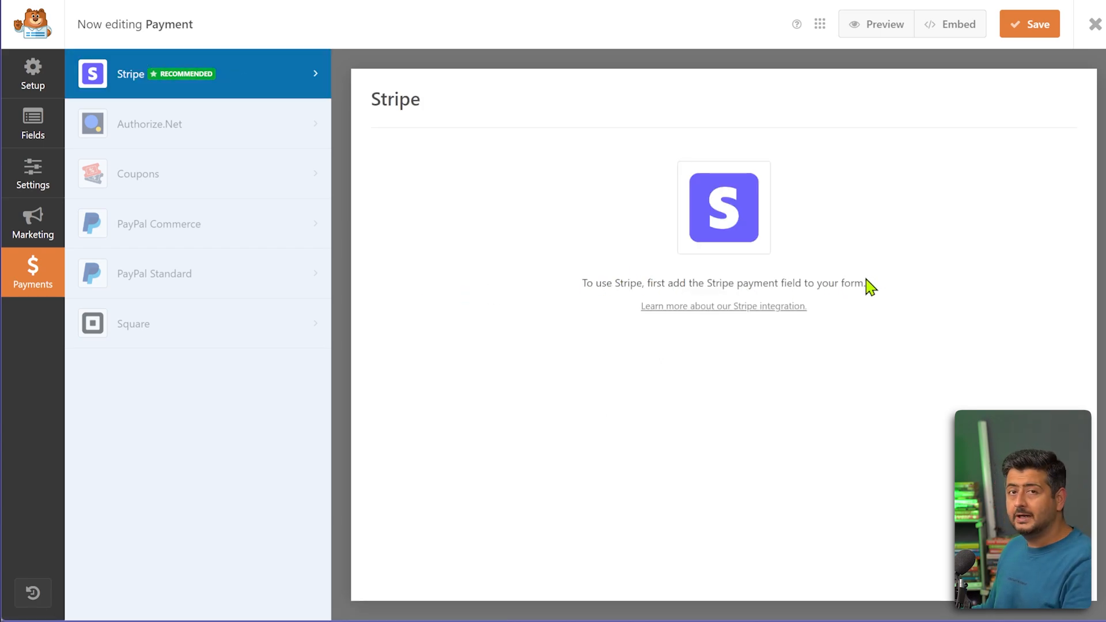
left_click(35, 132)
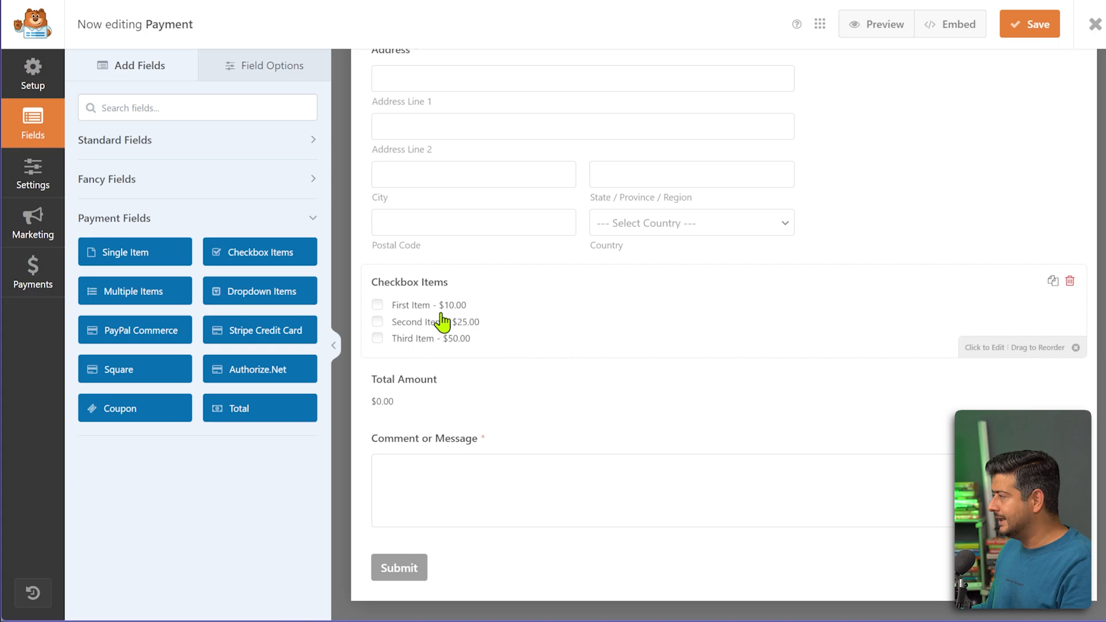
Add a Stripe Credit Card field below Total Amount and enable recurring subscription payments.
left_click_drag(260, 330, 459, 464)
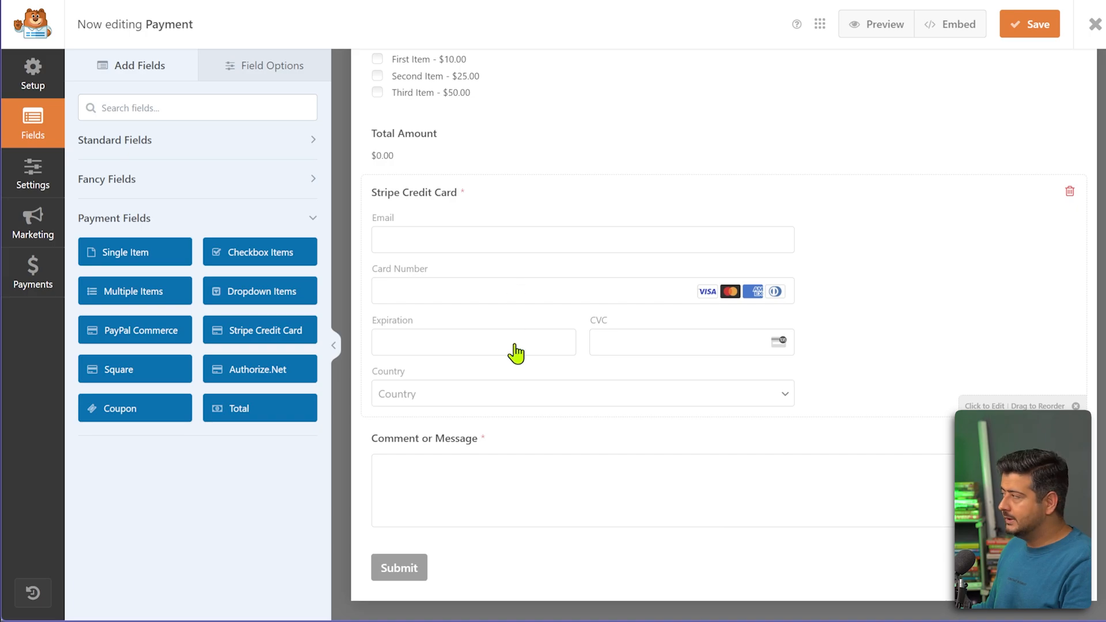
scroll(512, 349, "up", 1)
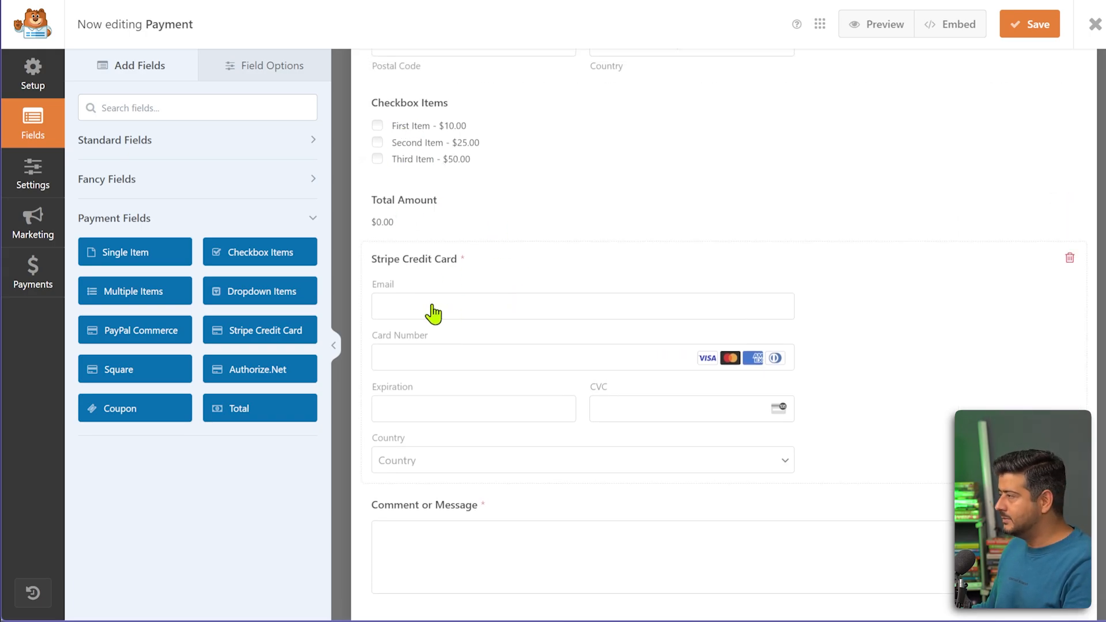
left_click(40, 271)
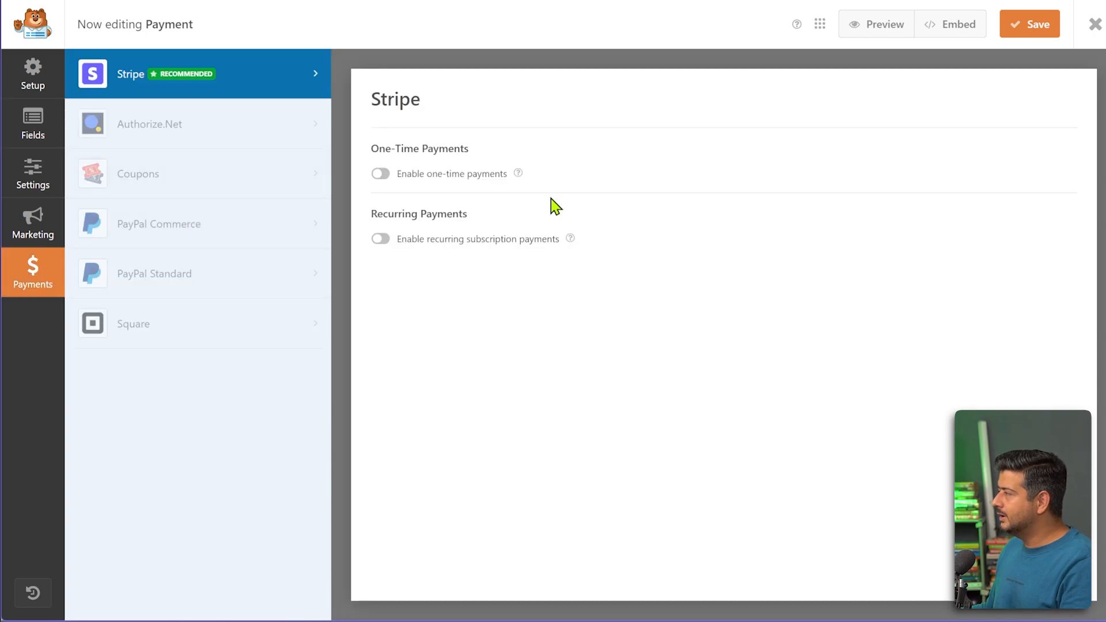
left_click(380, 174)
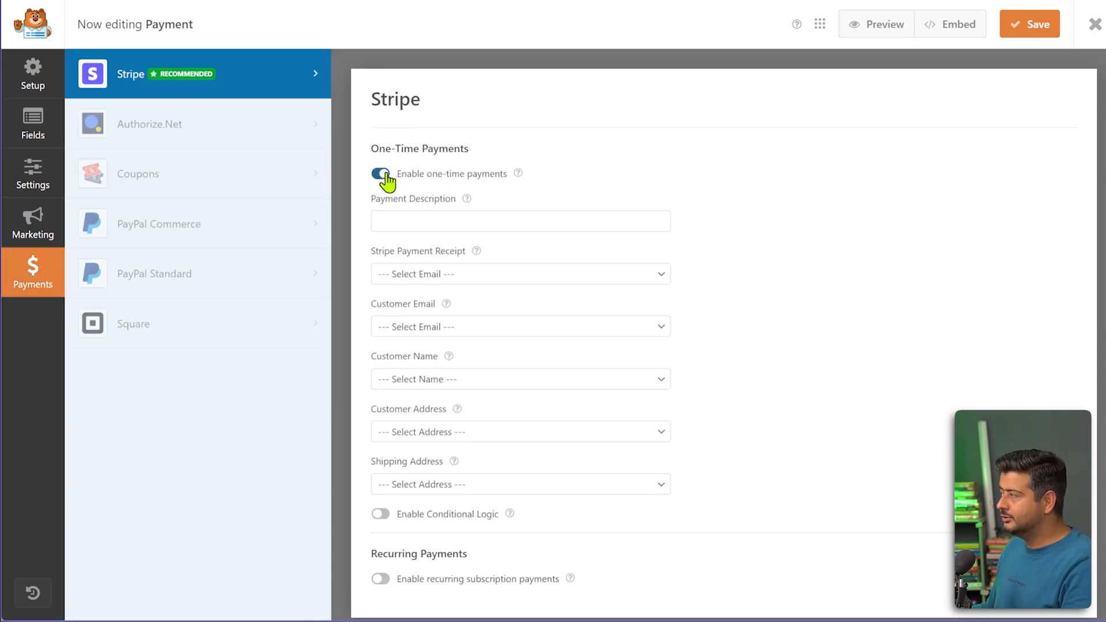
scroll(507, 300, "down", 1)
left_click(380, 157)
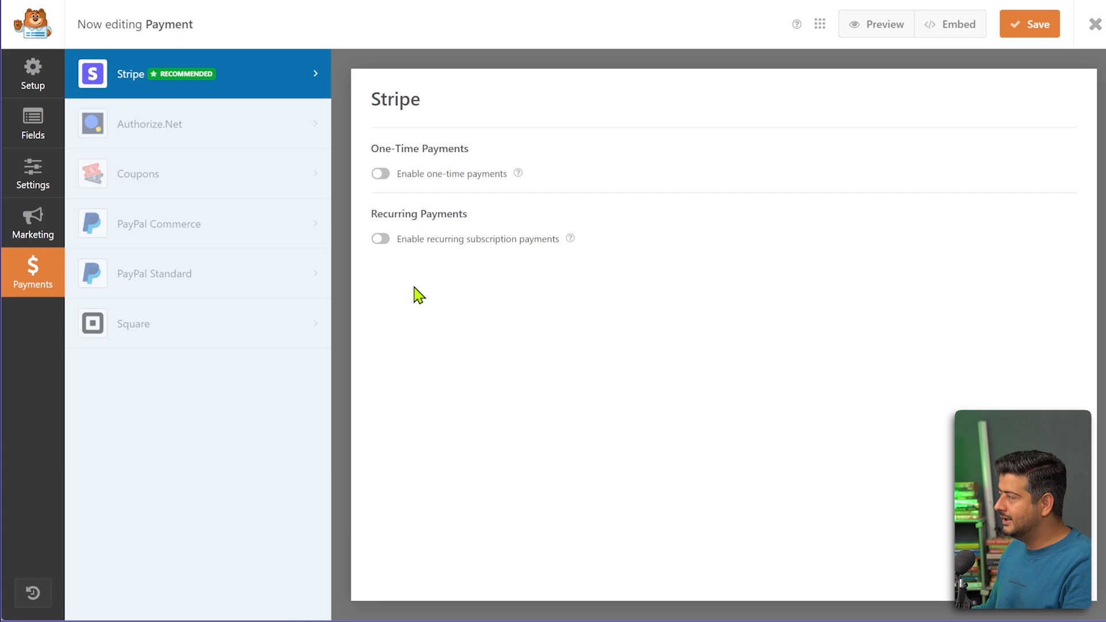
left_click(380, 238)
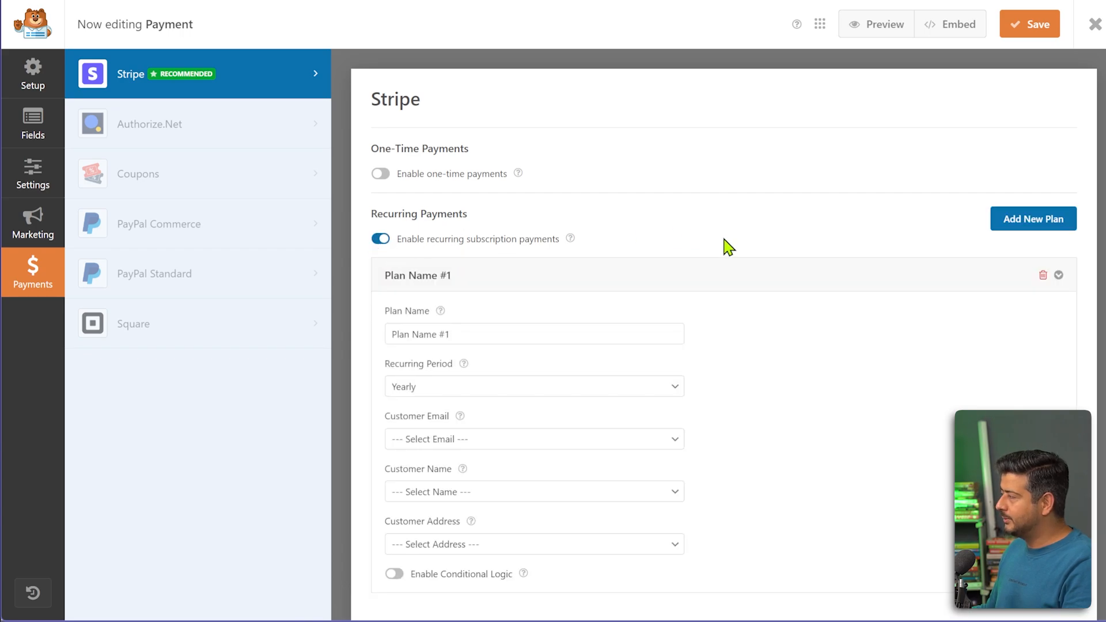
Name the recurring plan 'Book Club' and set its billing period to Monthly.
scroll(728, 268, "down", 1)
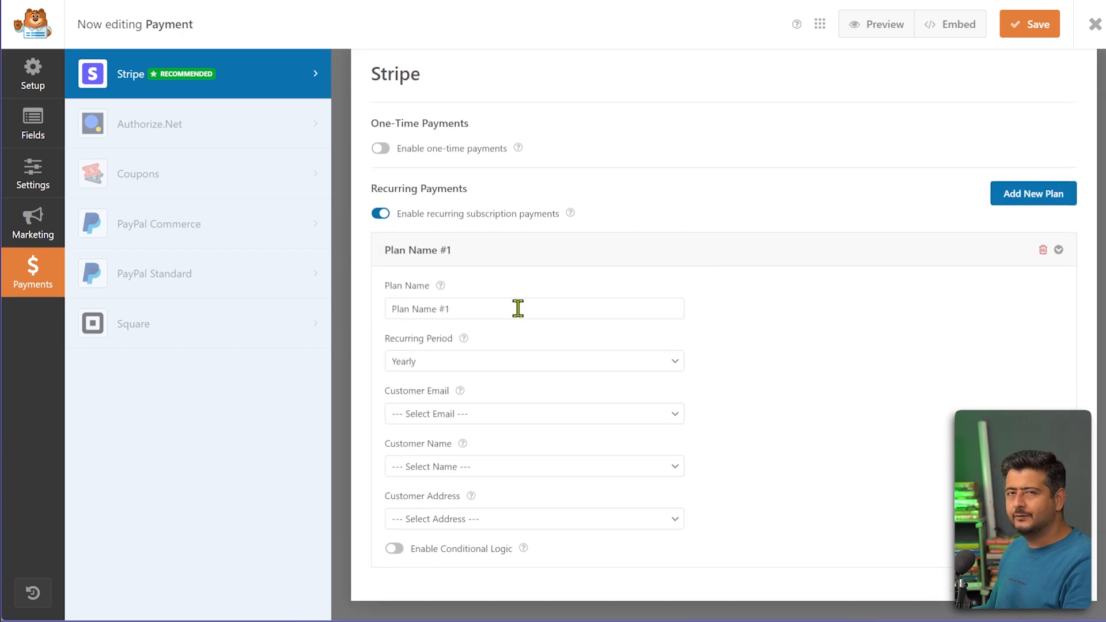
left_click_drag(508, 312, 365, 315)
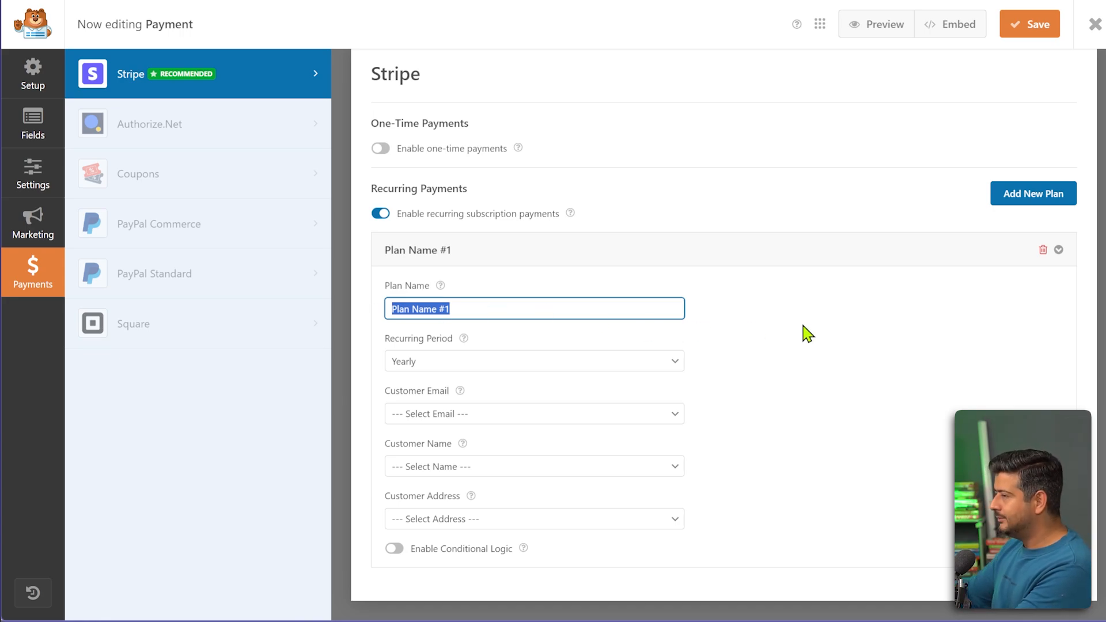
type("Book ")
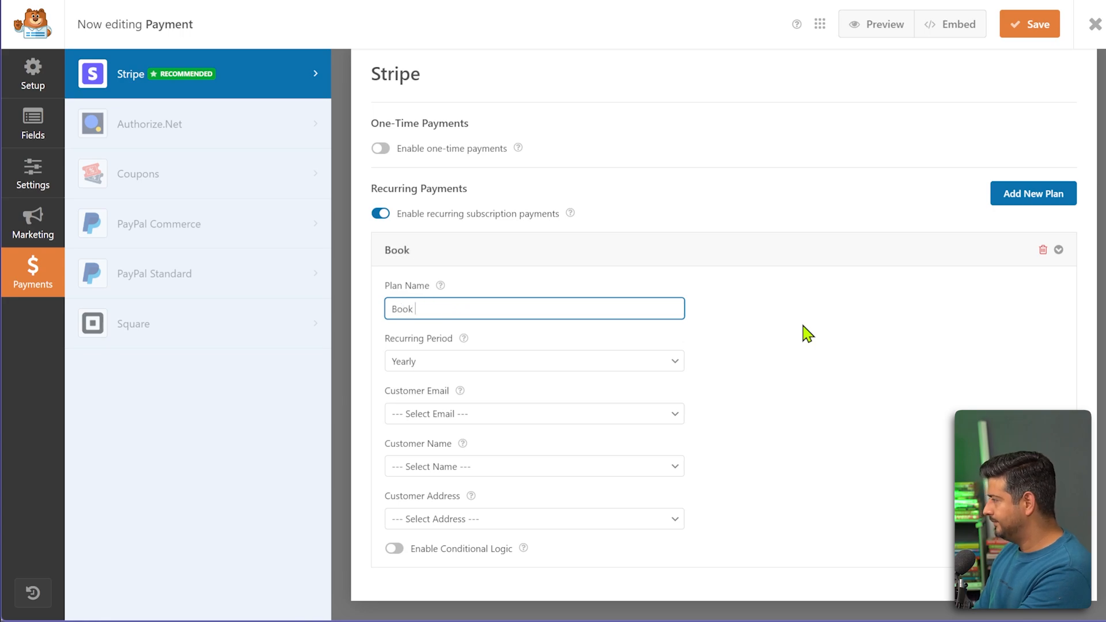
type("Club")
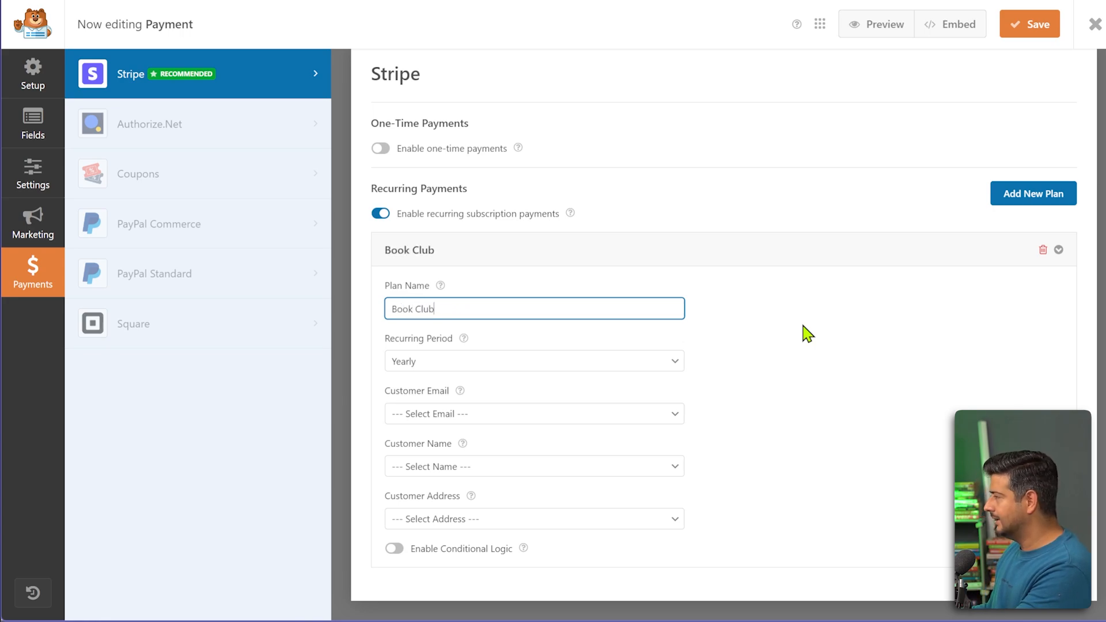
left_click(807, 334)
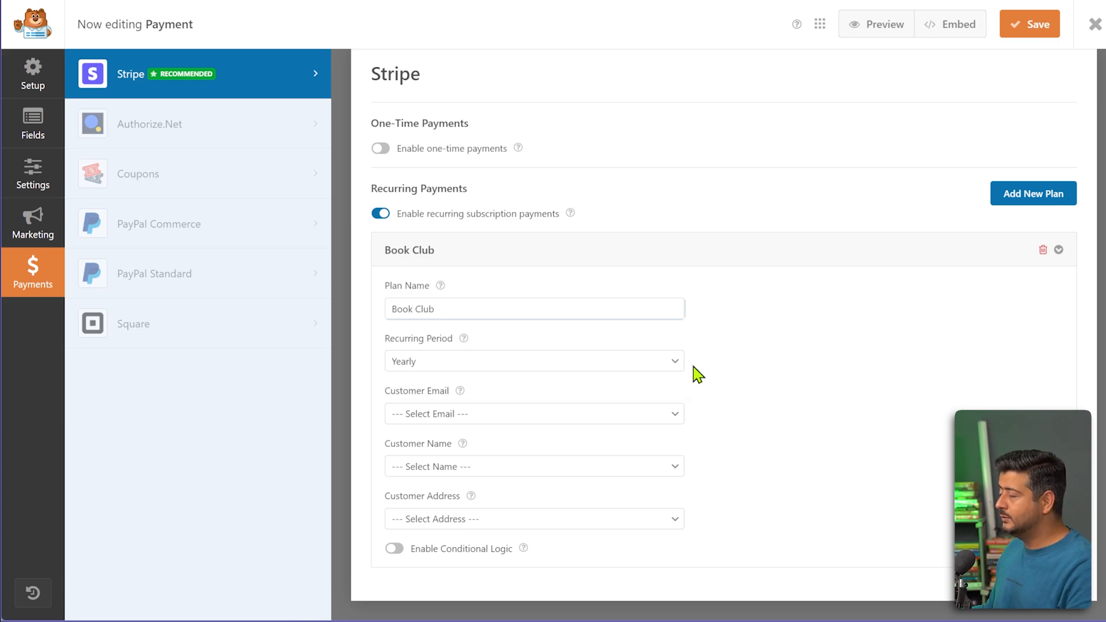
left_click(652, 369)
left_click(595, 399)
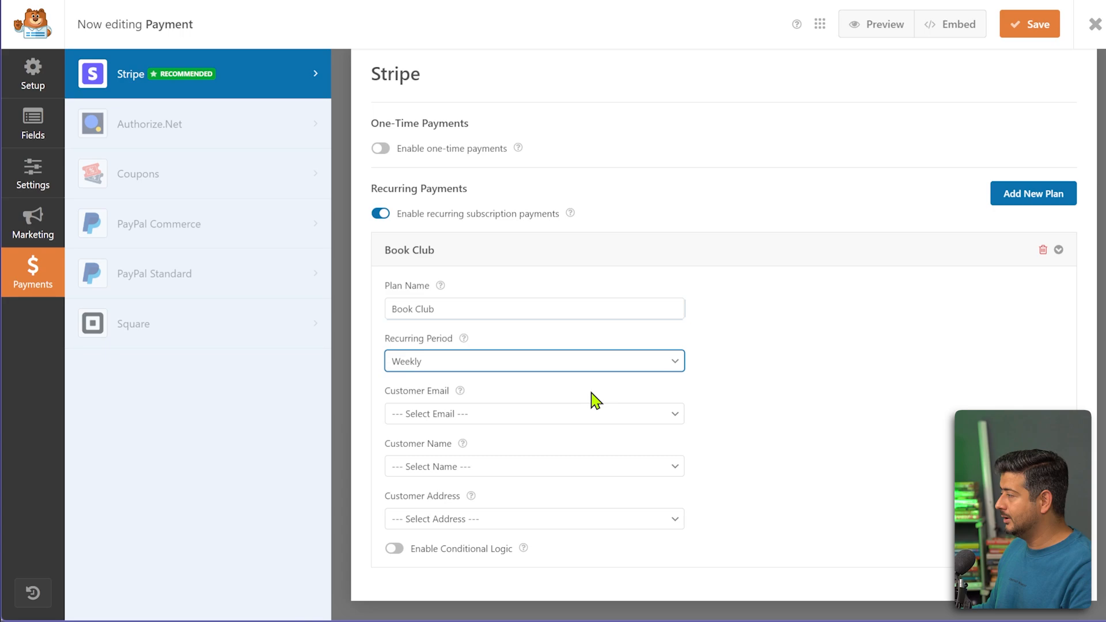
left_click(629, 366)
left_click(570, 418)
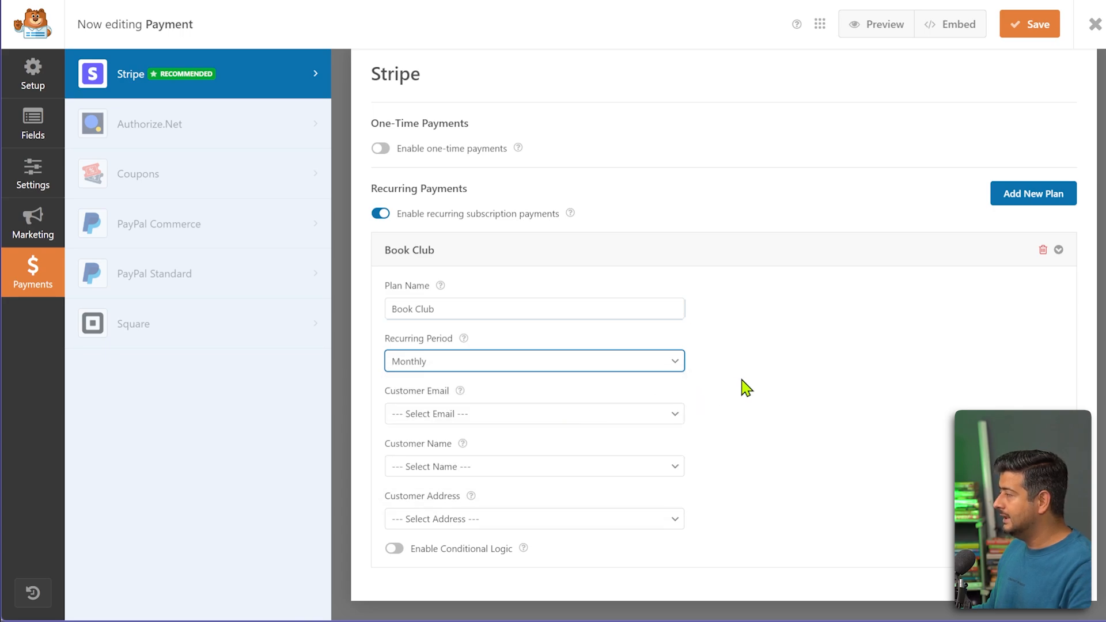
left_click(721, 381)
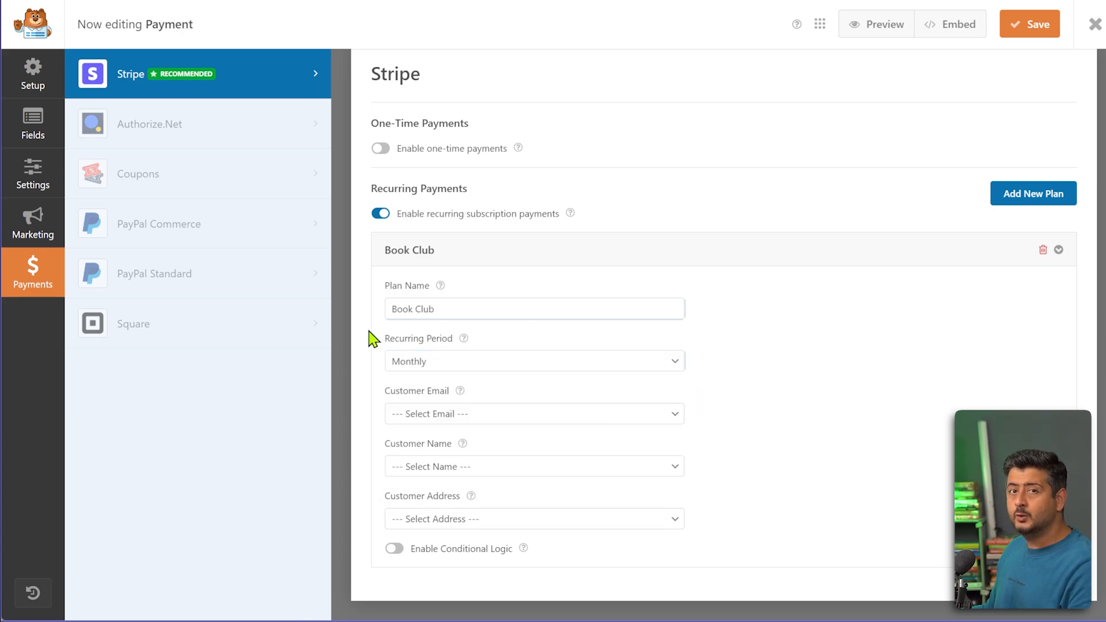
Map the plan's customer email, name and address to the Email, Name and Address fields.
left_click(592, 423)
left_click(493, 457)
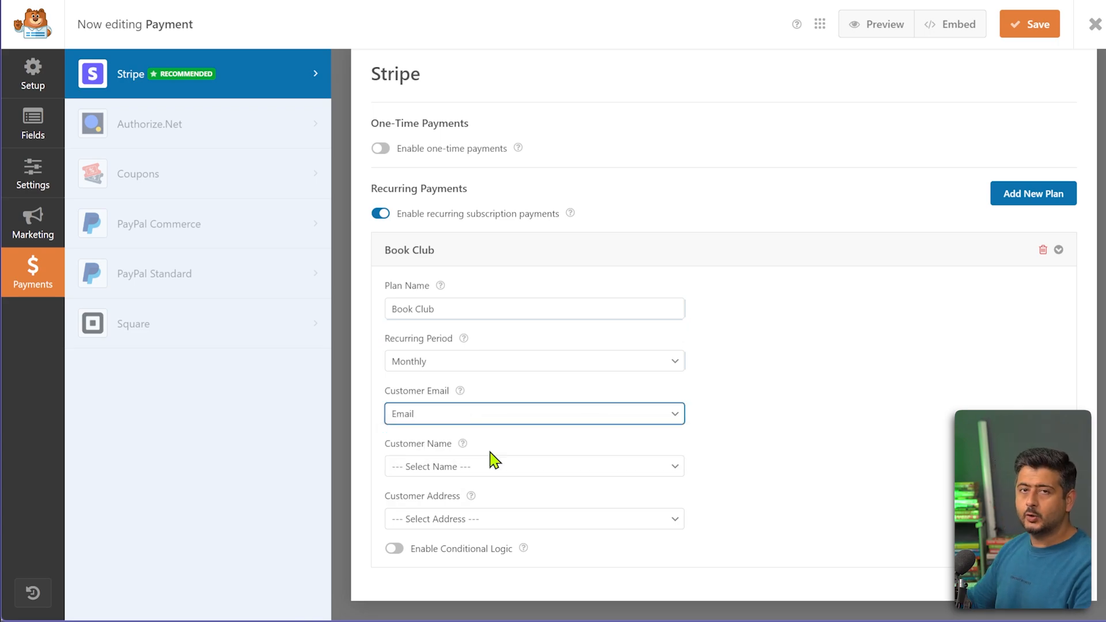
left_click(524, 470)
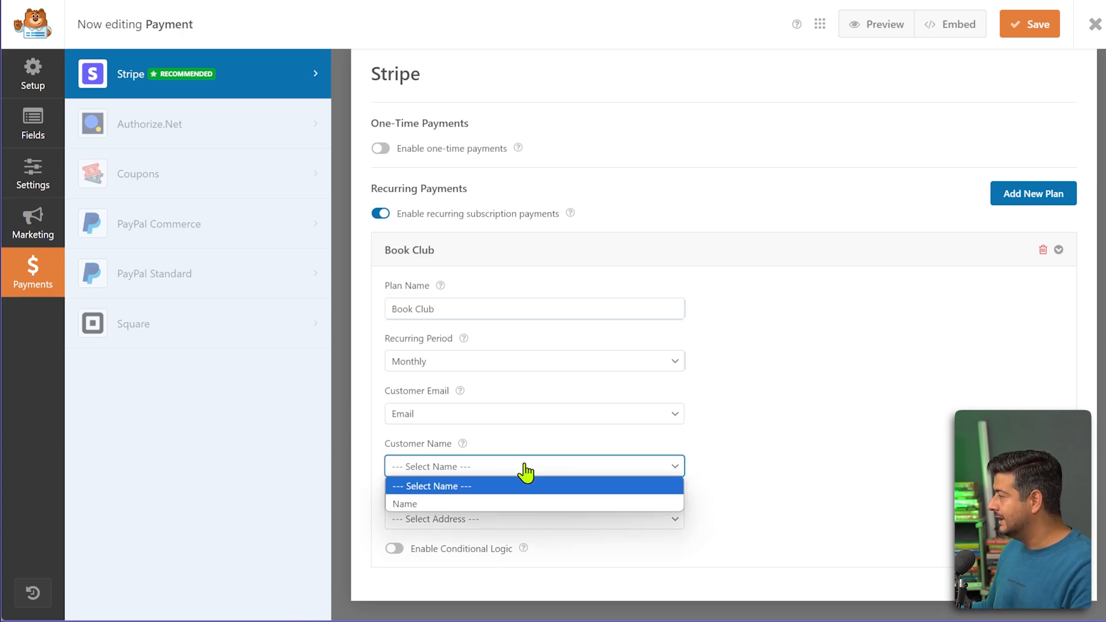
left_click(462, 501)
left_click(472, 519)
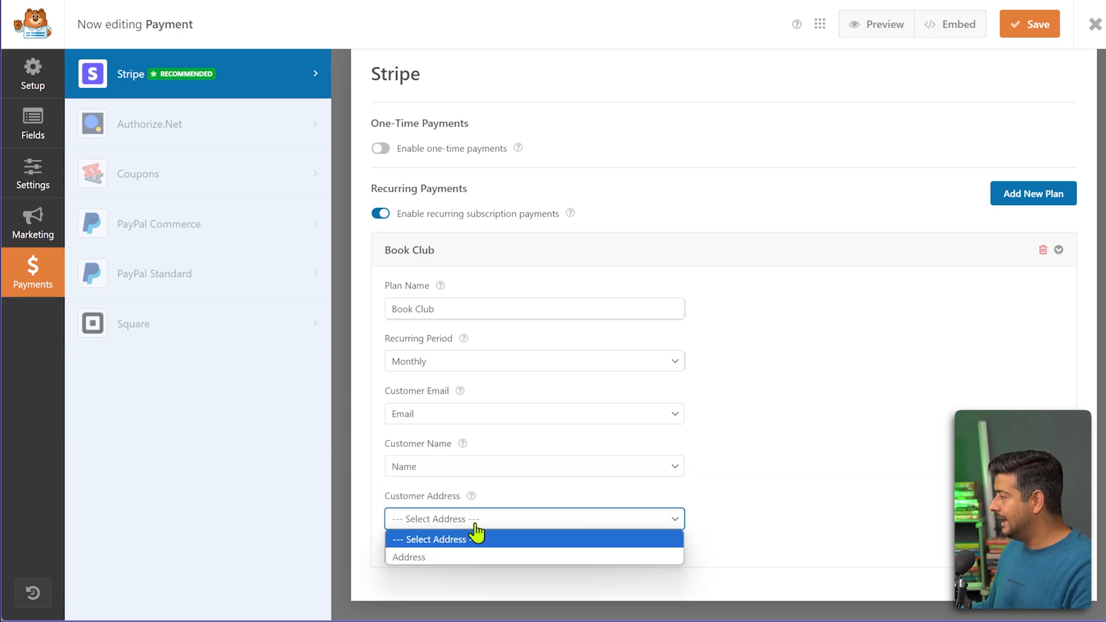
left_click(449, 558)
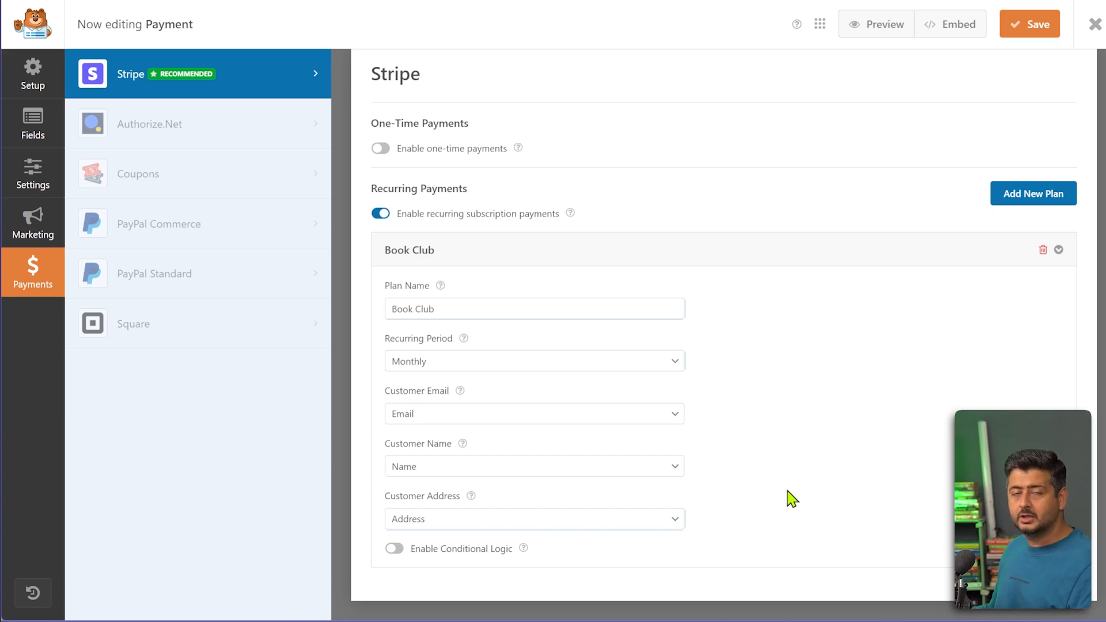
Switch conditional logic on and back off for the Book Club plan, then return to the addable fields list.
left_click(395, 550)
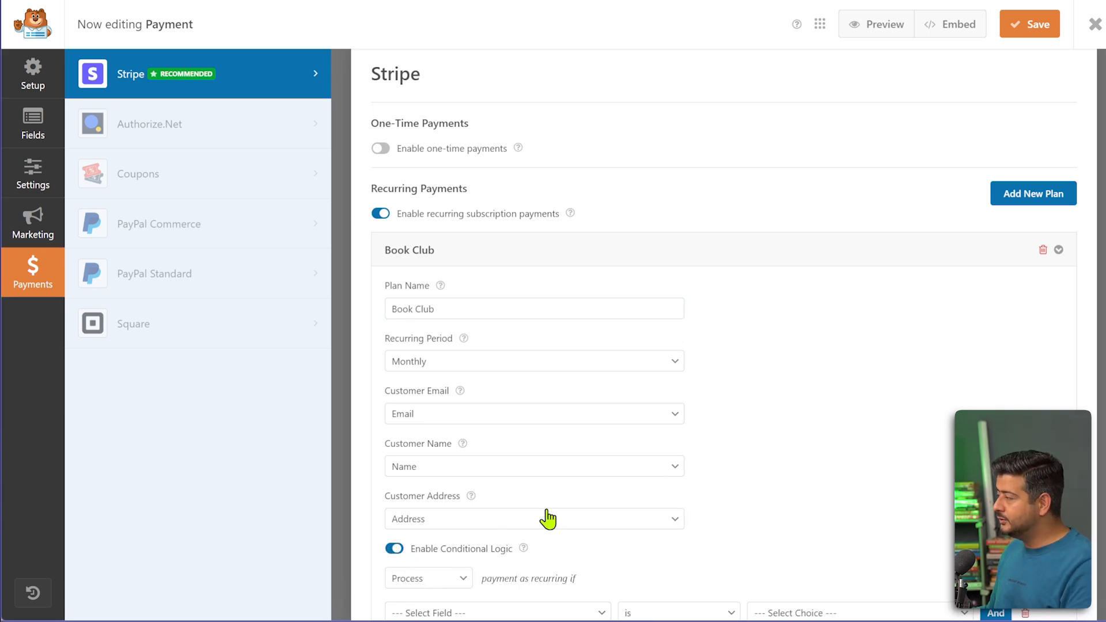
scroll(633, 490, "down", 2)
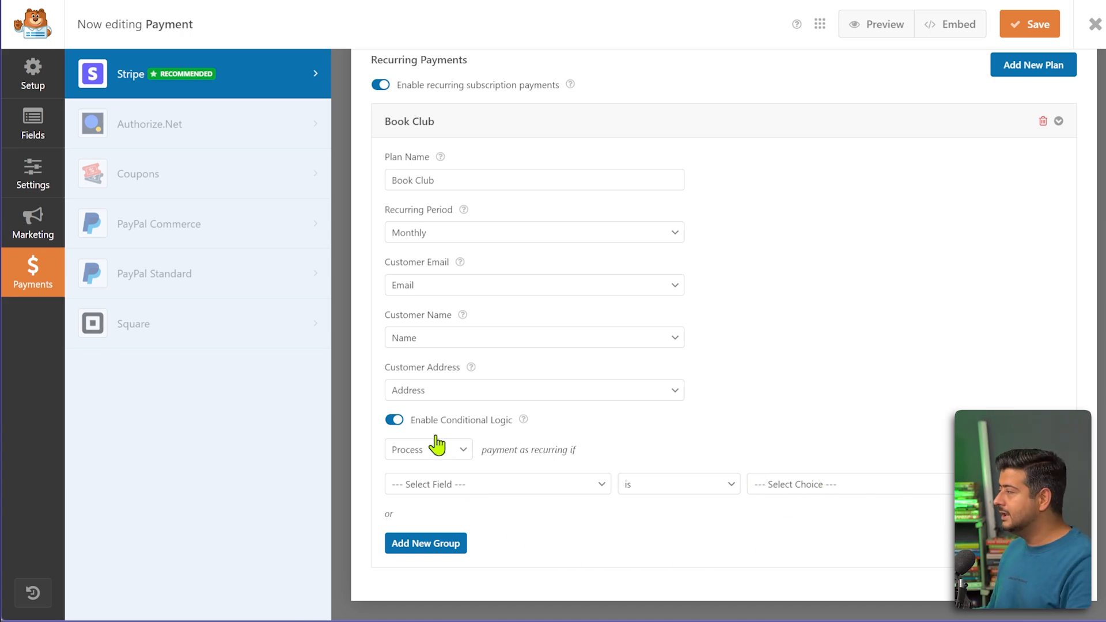
left_click(395, 421)
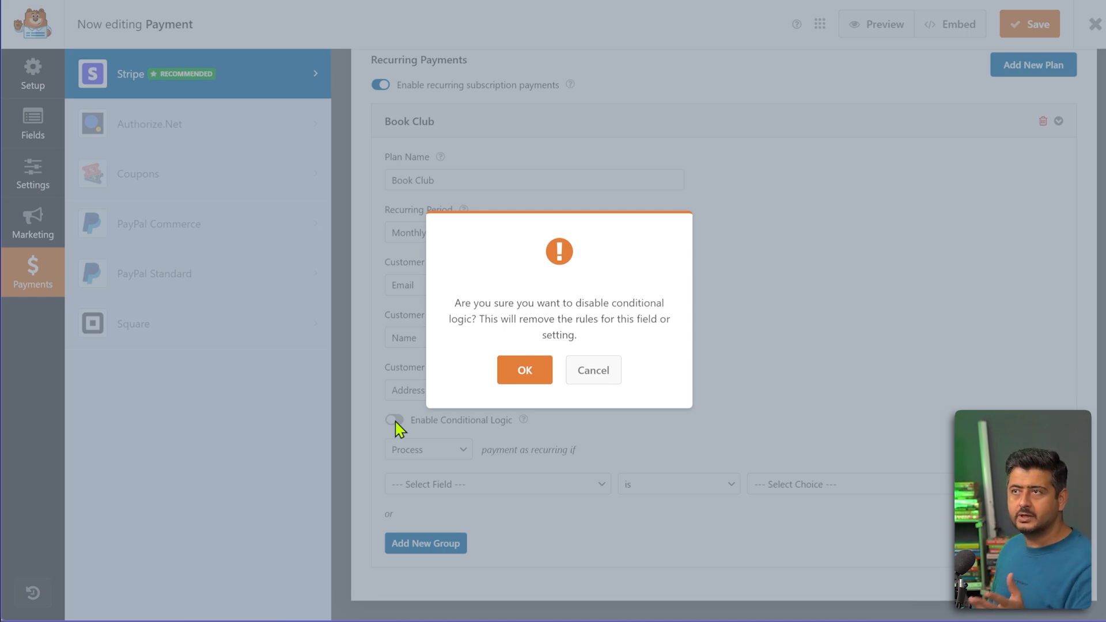
left_click(547, 369)
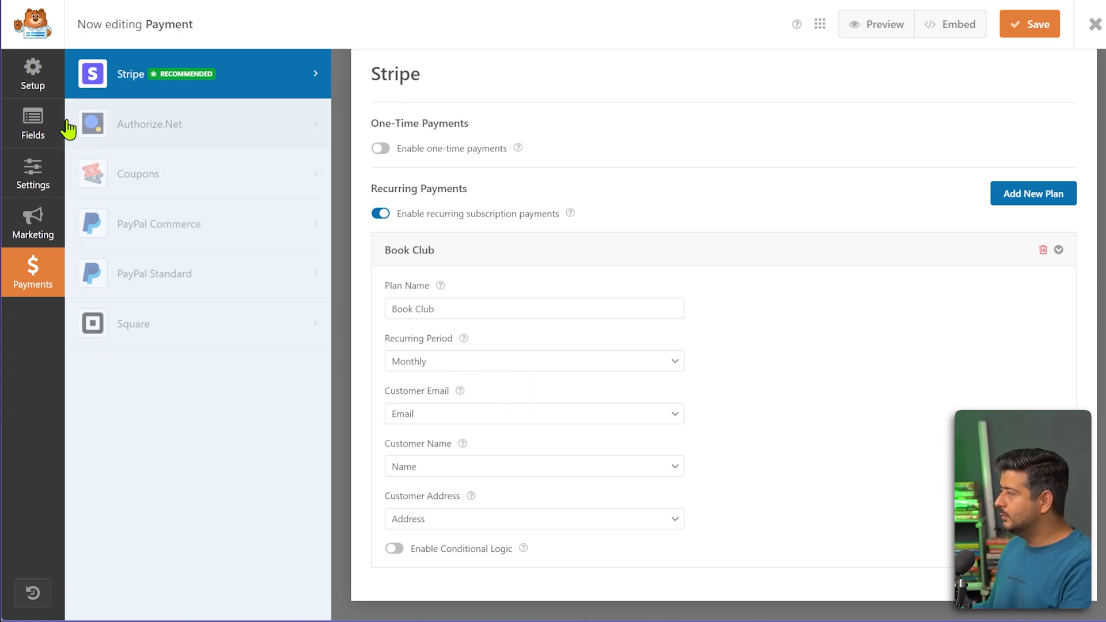
left_click(41, 126)
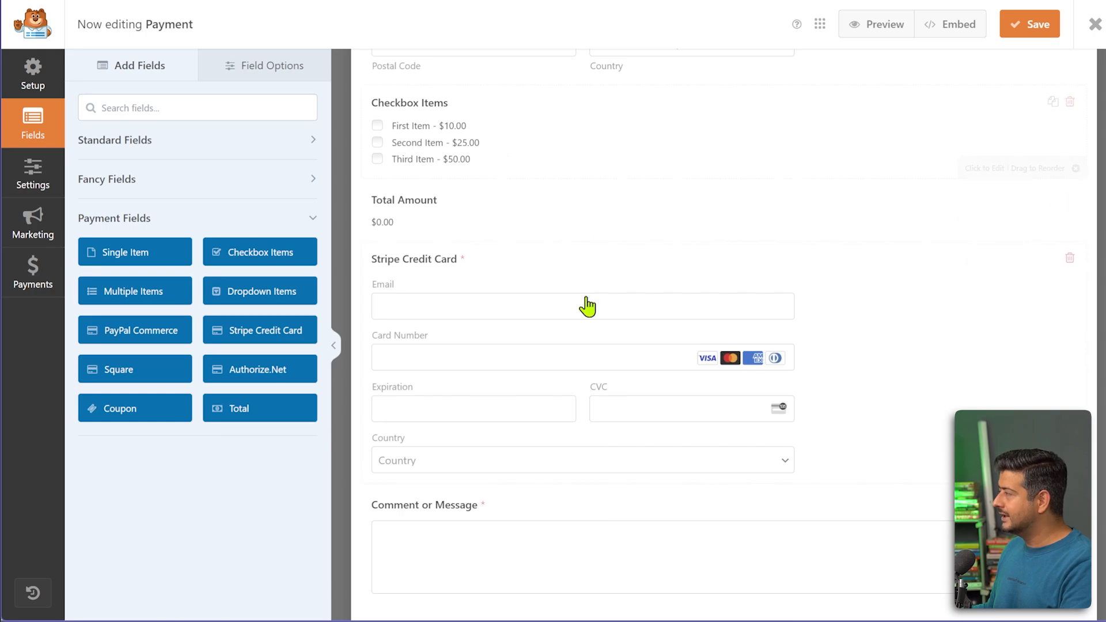
Save the Payment form in the WPForms builder.
scroll(585, 306, "up", 10)
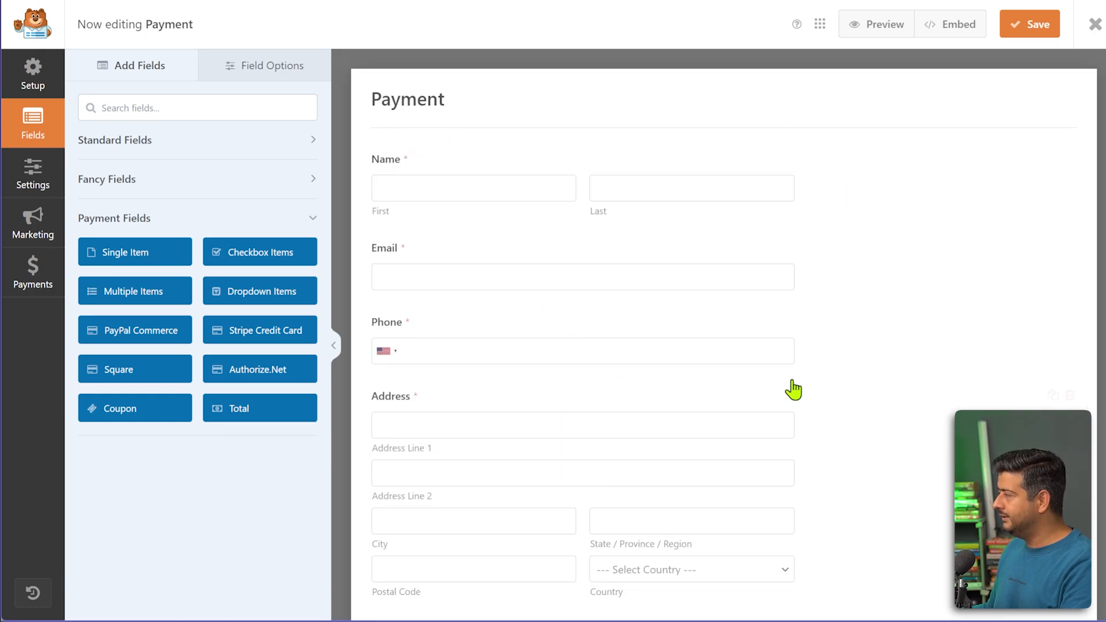
scroll(441, 196, "down", 5)
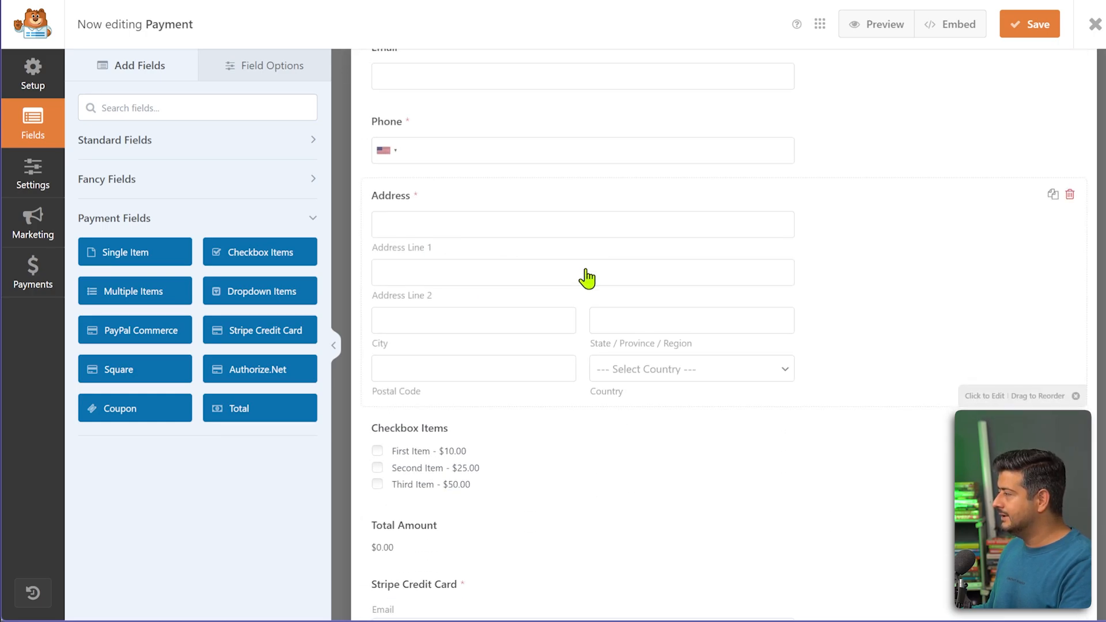
scroll(412, 409, "down", 3)
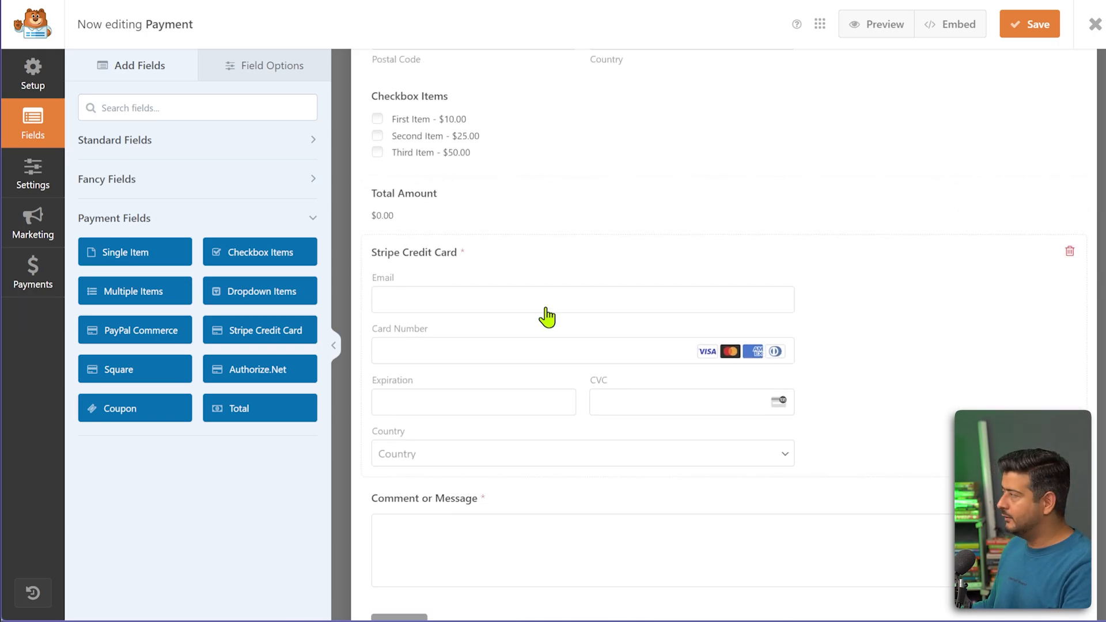
left_click(1026, 24)
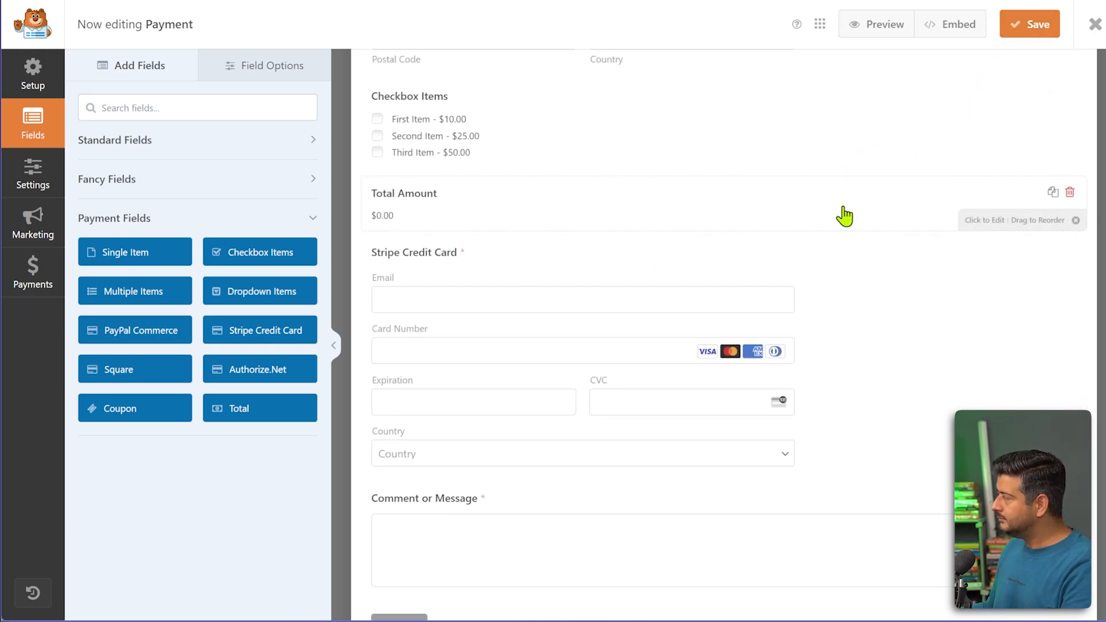
Embed the form in a newly created page named 'Payment'.
scroll(830, 224, "up", 5)
scroll(823, 230, "up", 3)
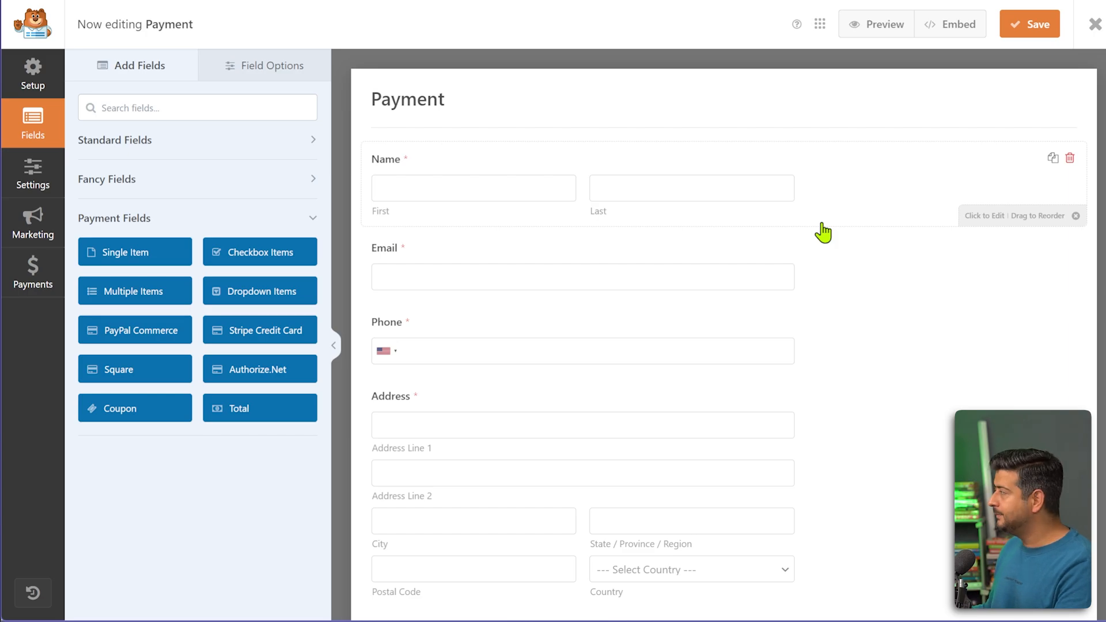
left_click(951, 29)
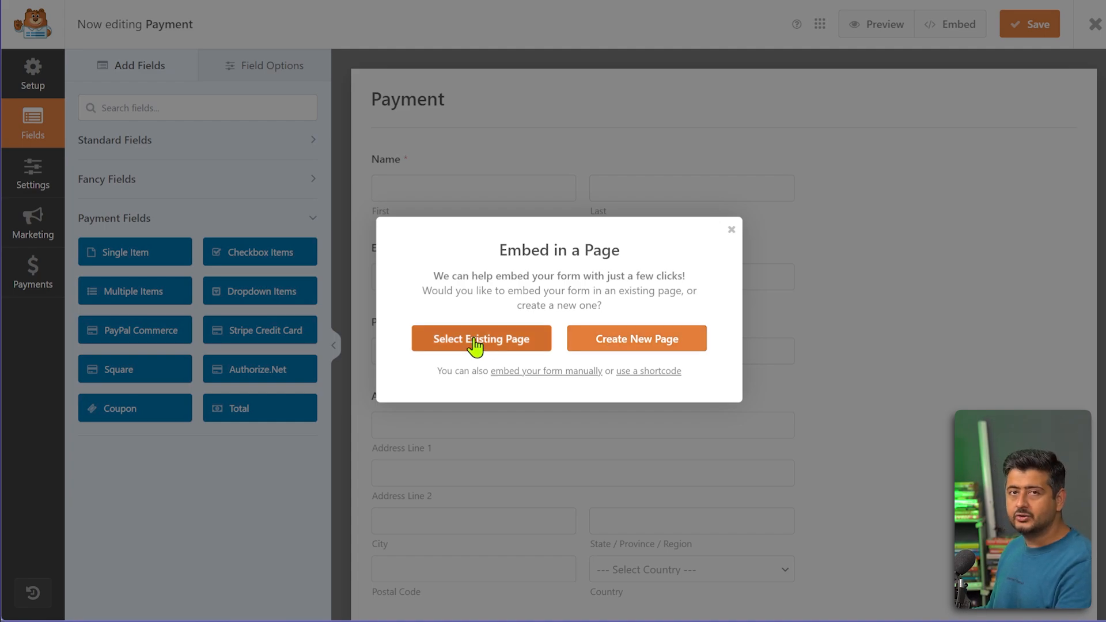
left_click(652, 345)
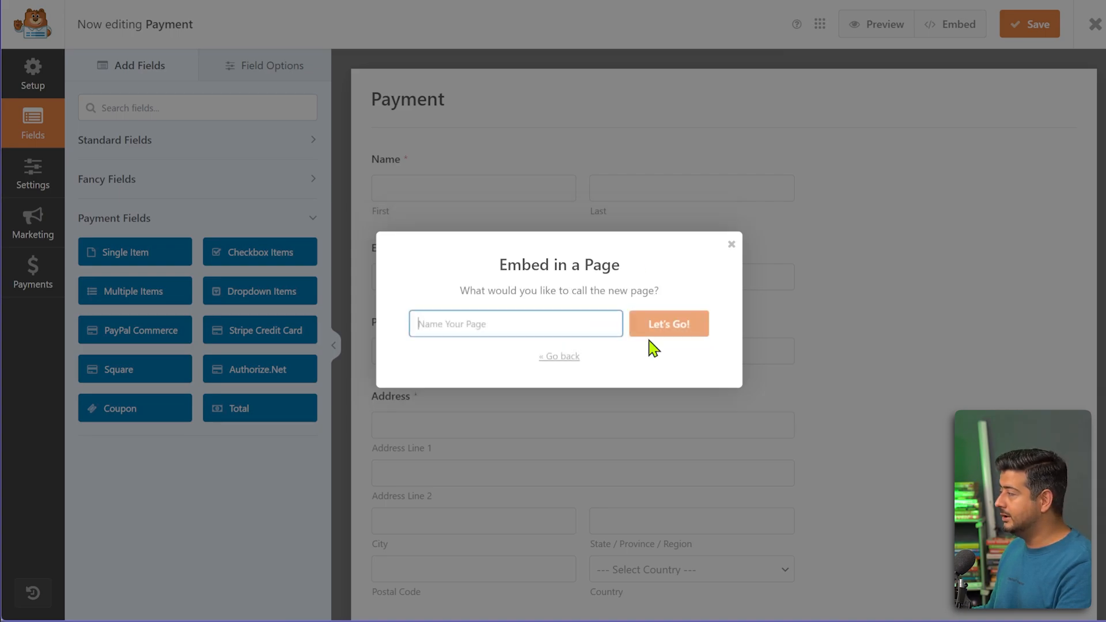
left_click(551, 327)
type("Pay")
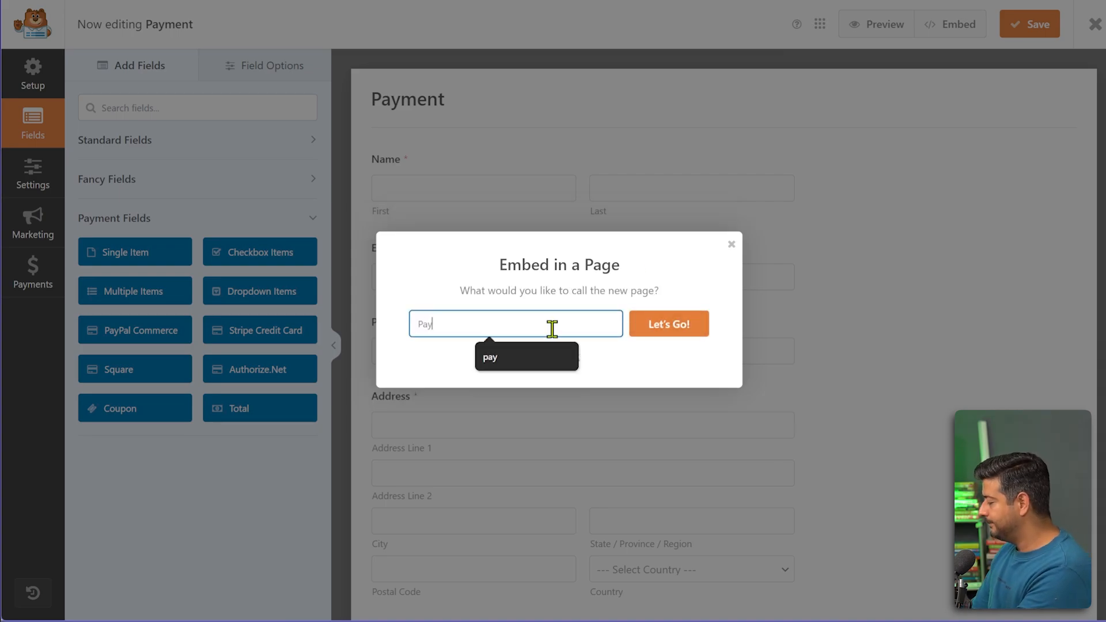
type("ment")
left_click(648, 337)
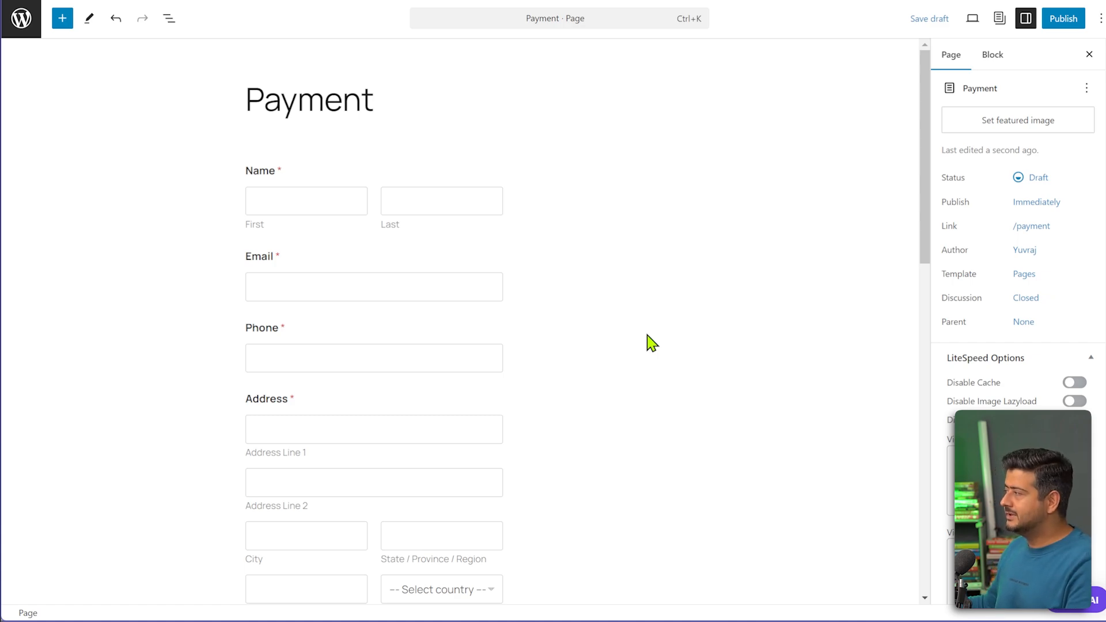
Replace the embedded block with a new WPForms block set to the Payment form.
left_click(491, 257)
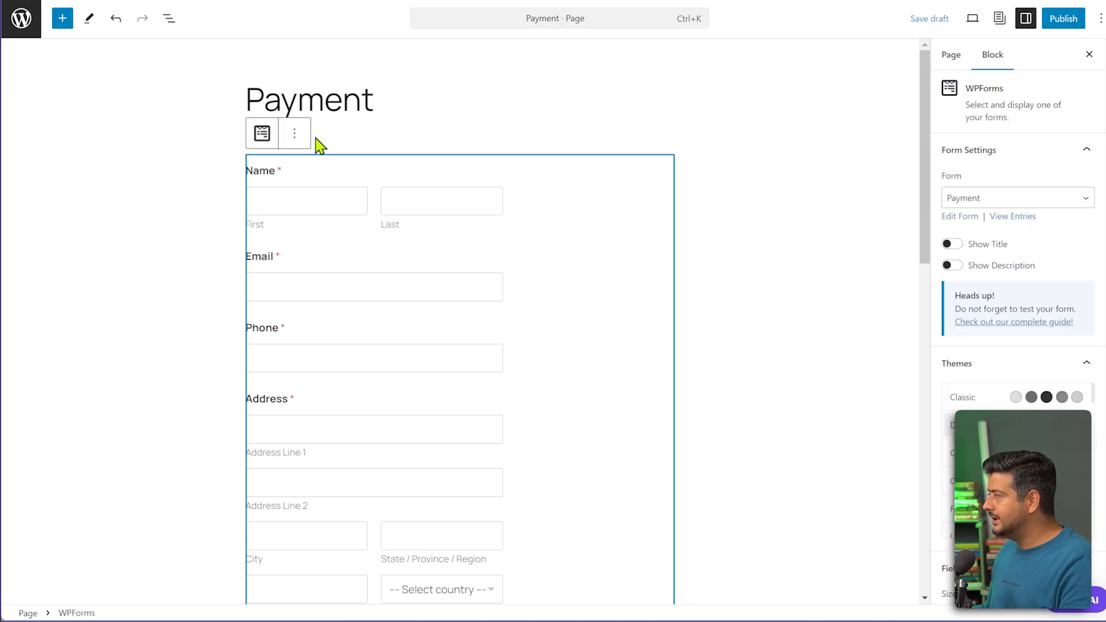
left_click(295, 133)
left_click(319, 413)
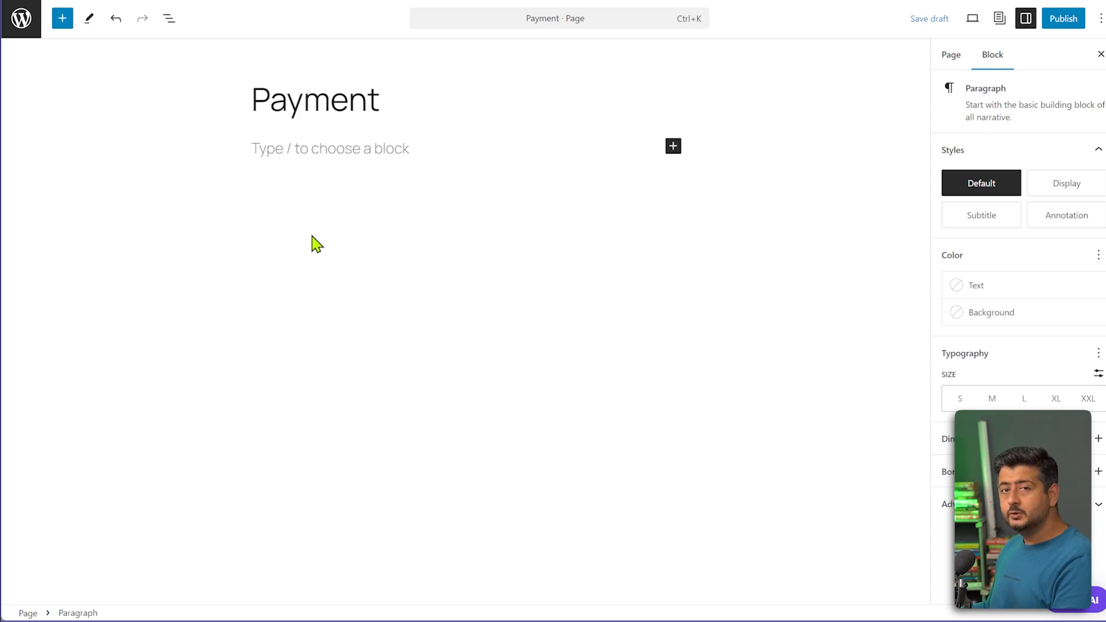
left_click(674, 147)
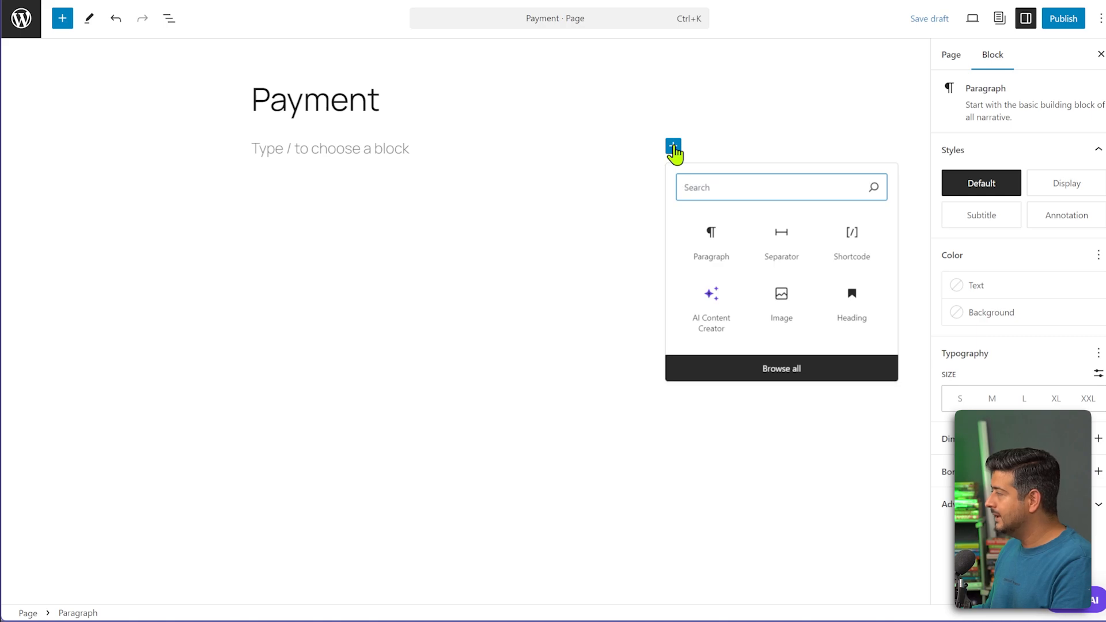
type("wpfo")
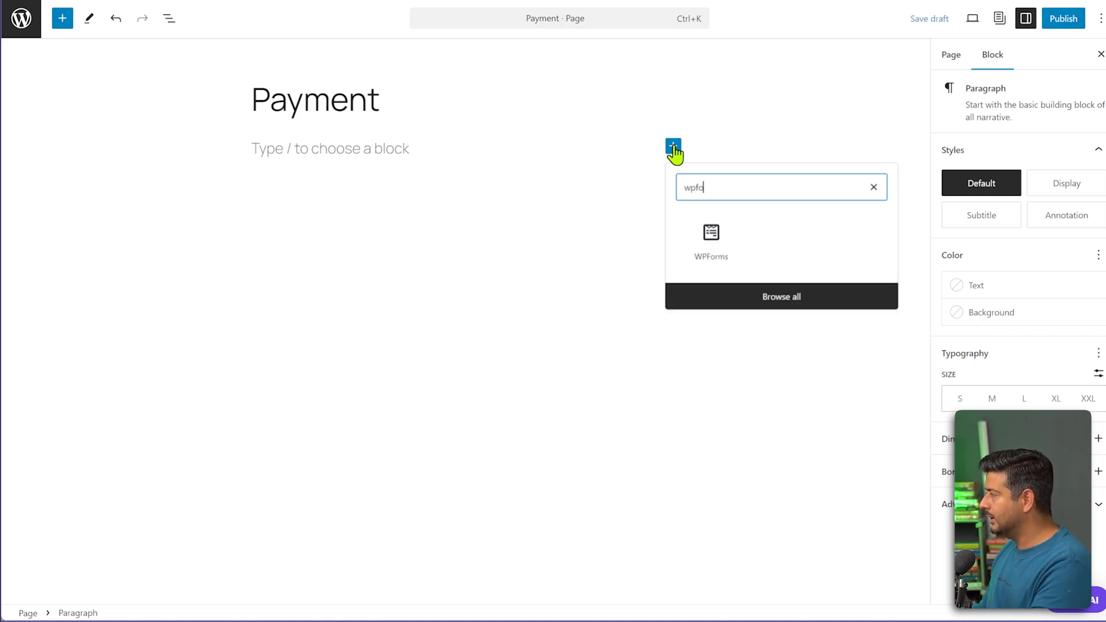
left_click(716, 252)
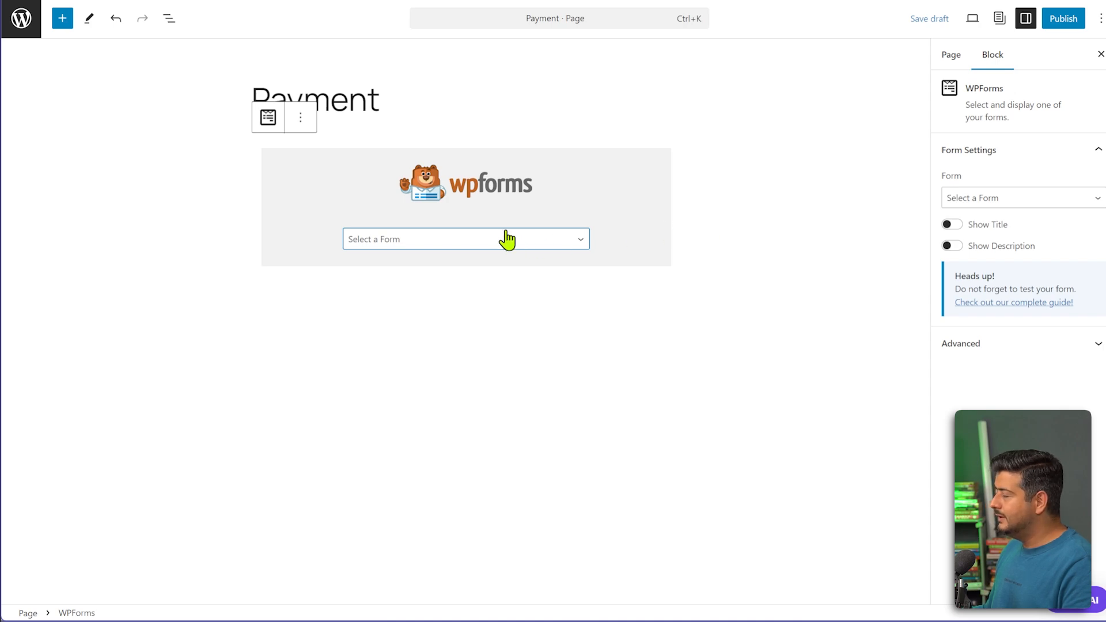
left_click(544, 249)
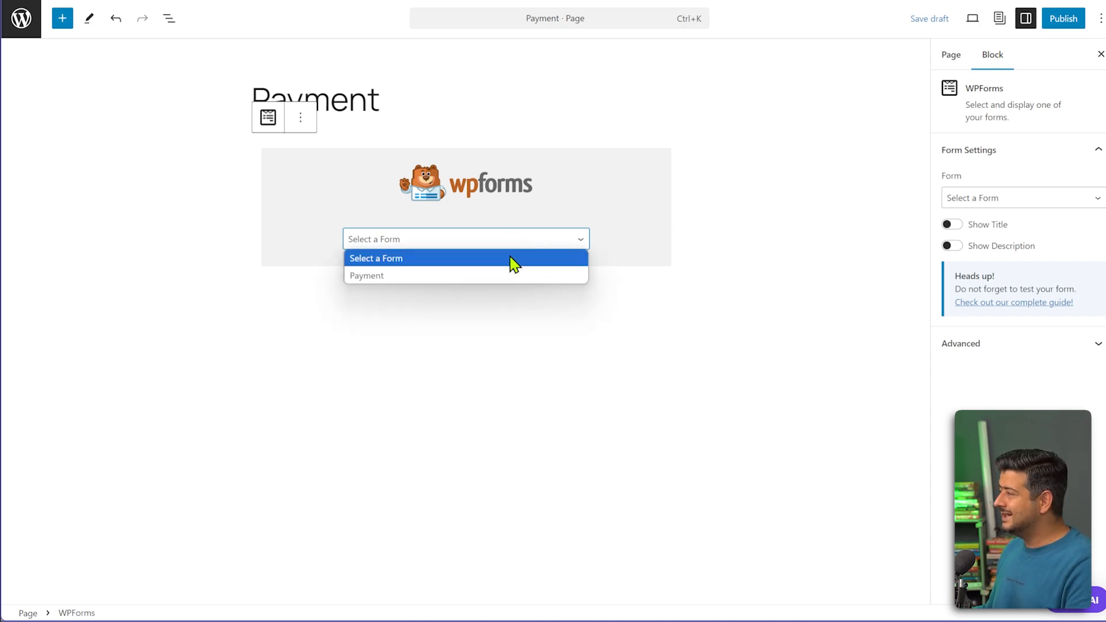
left_click(477, 277)
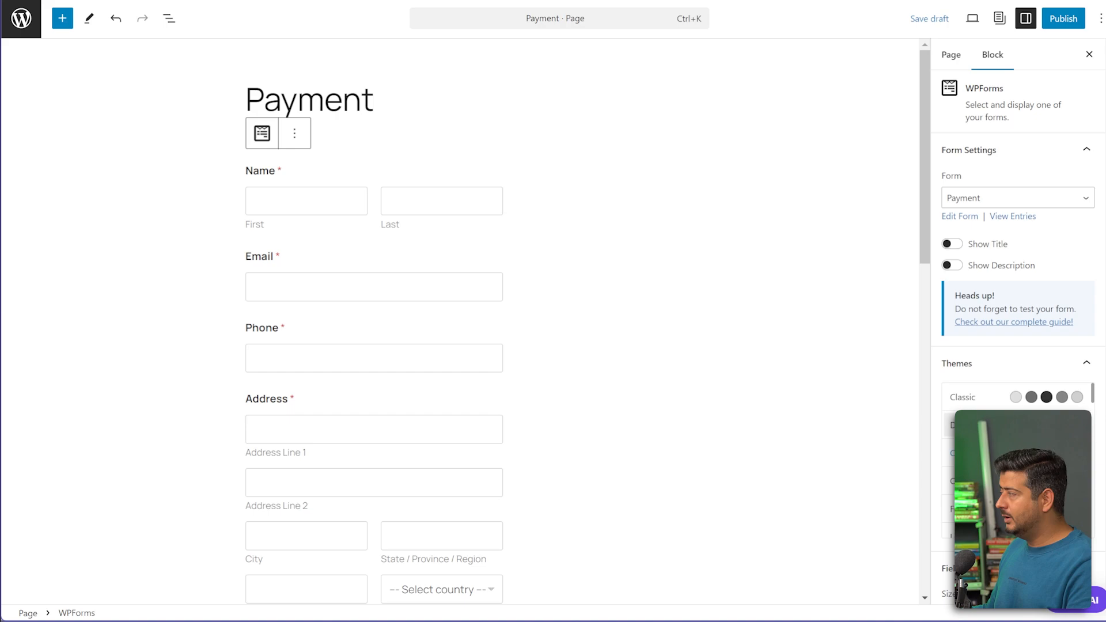
Apply the Flynn theme to the Payment form block.
scroll(1005, 400, "down", 5)
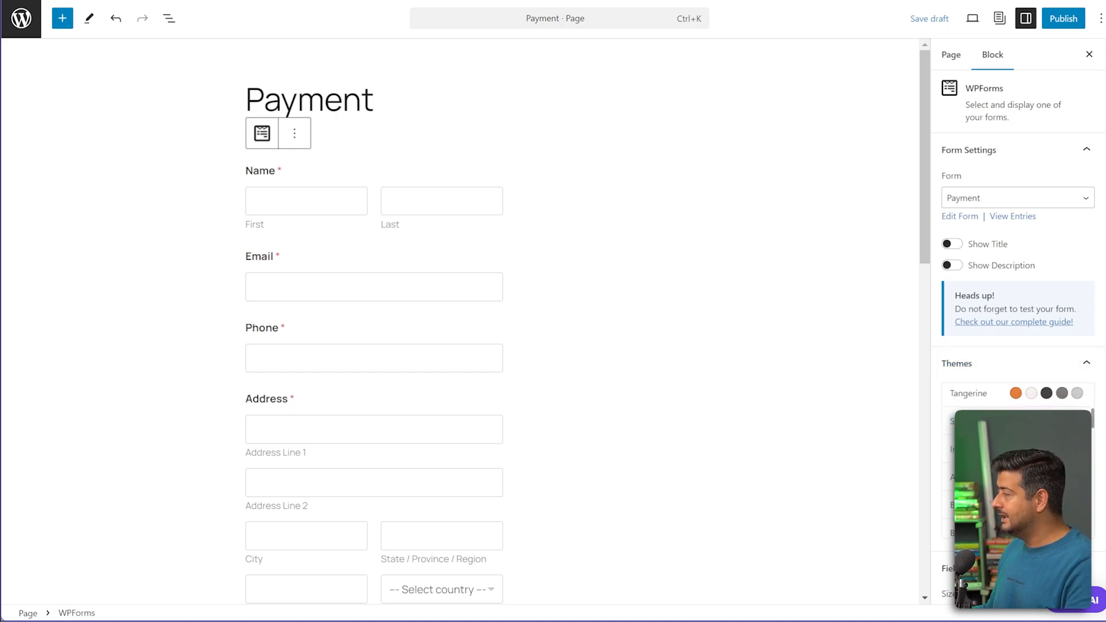
scroll(1014, 288, "down", 3)
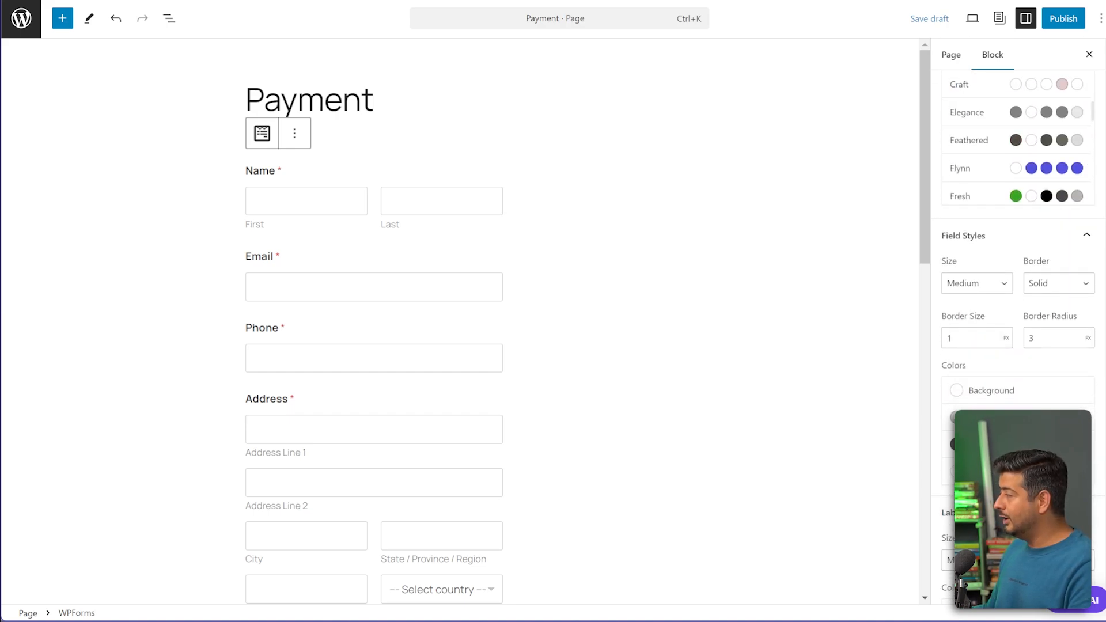
scroll(1014, 288, "down", 3)
scroll(1017, 345, "up", 3)
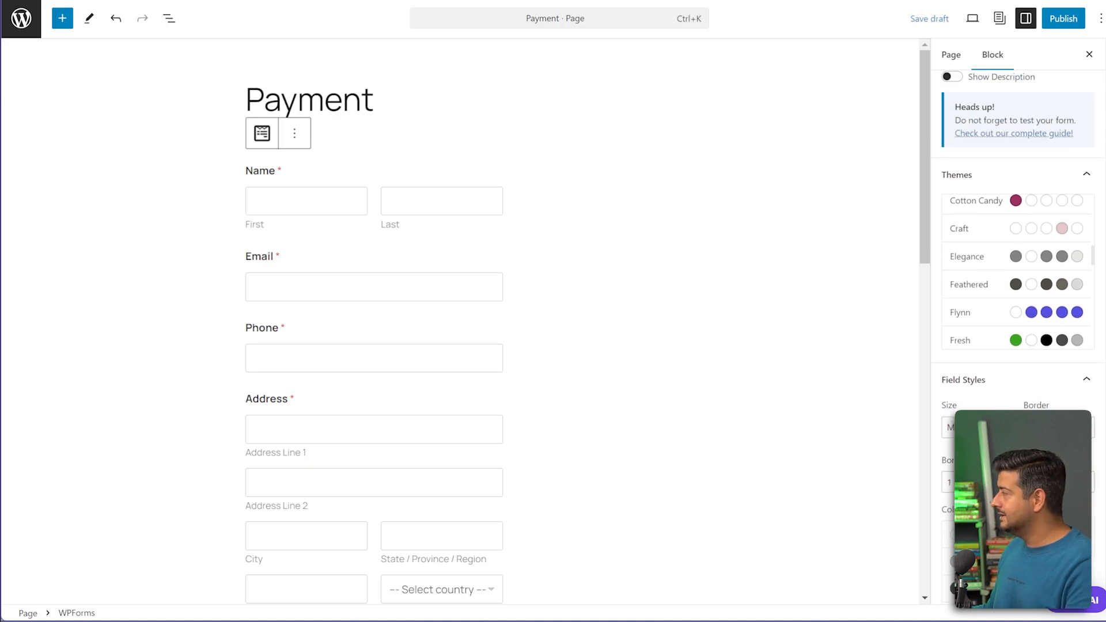
left_click(1015, 378)
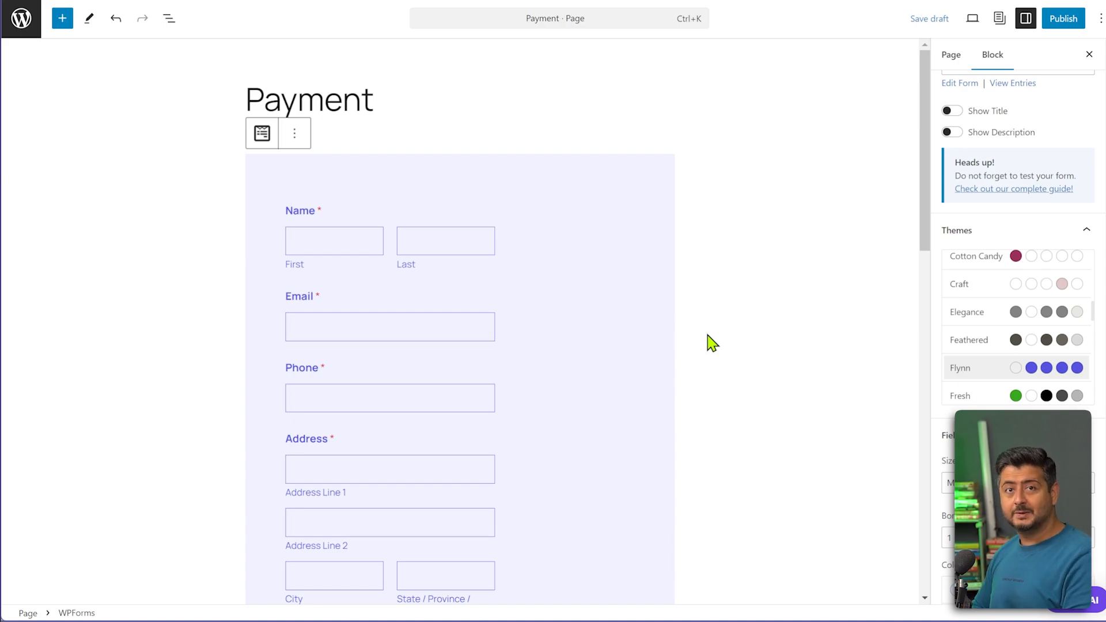
Publish the Payment page and open the live page in a new tab.
scroll(712, 343, "down", 12)
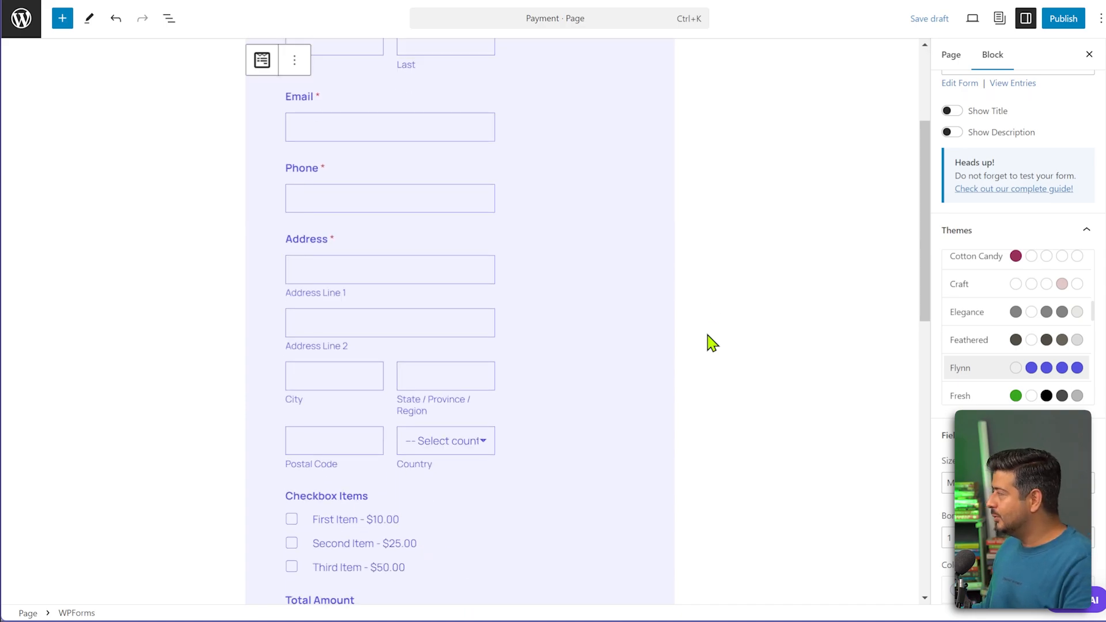
scroll(712, 332, "up", 12)
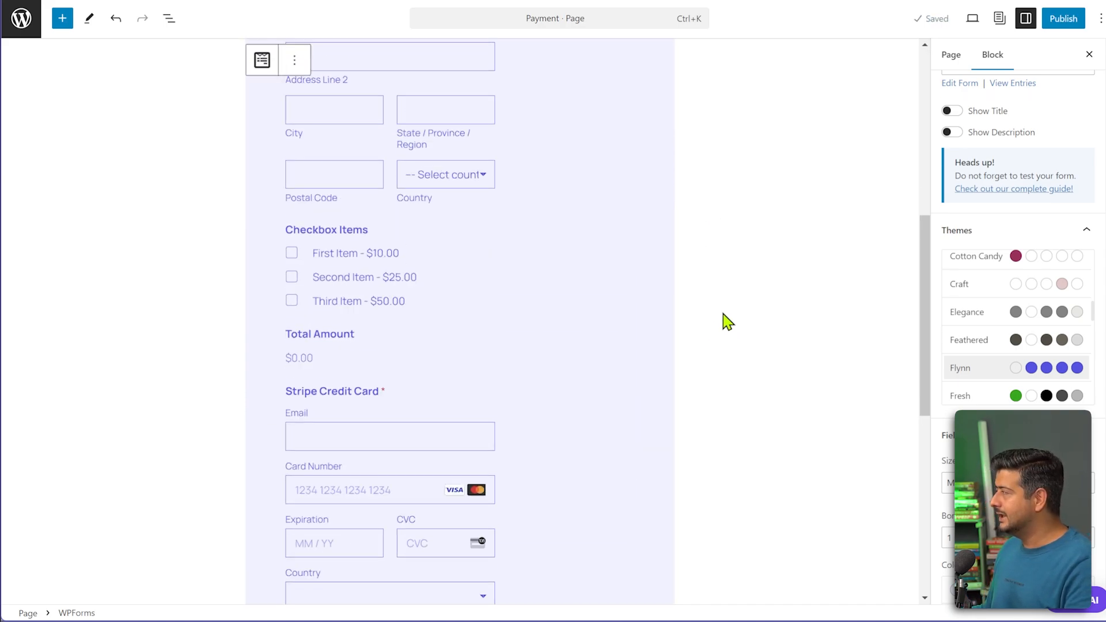
left_click(1063, 19)
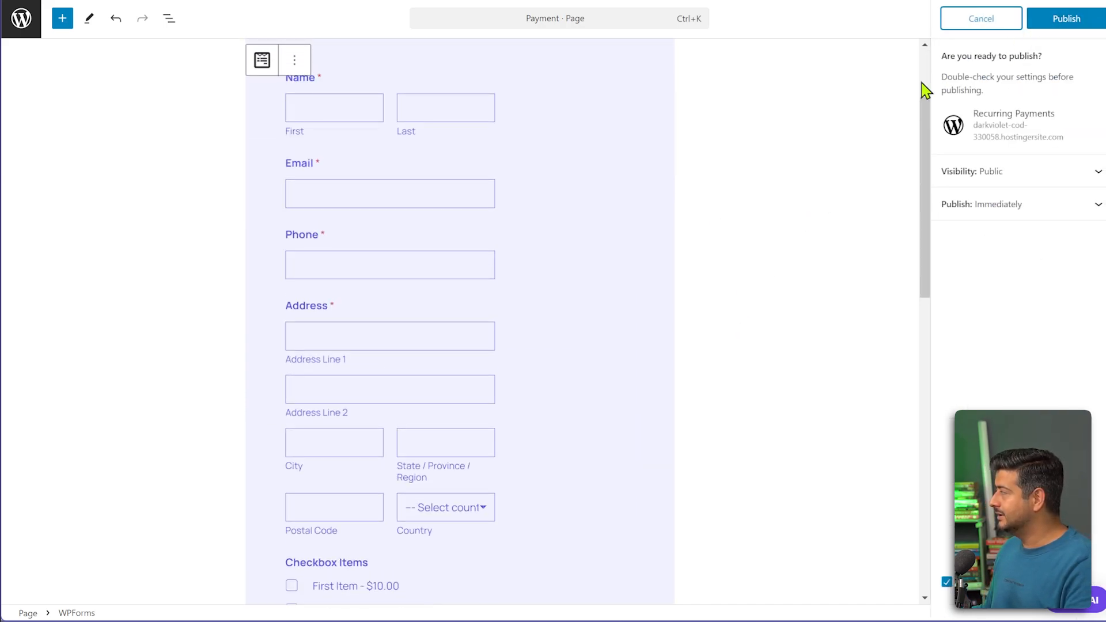
left_click(1067, 23)
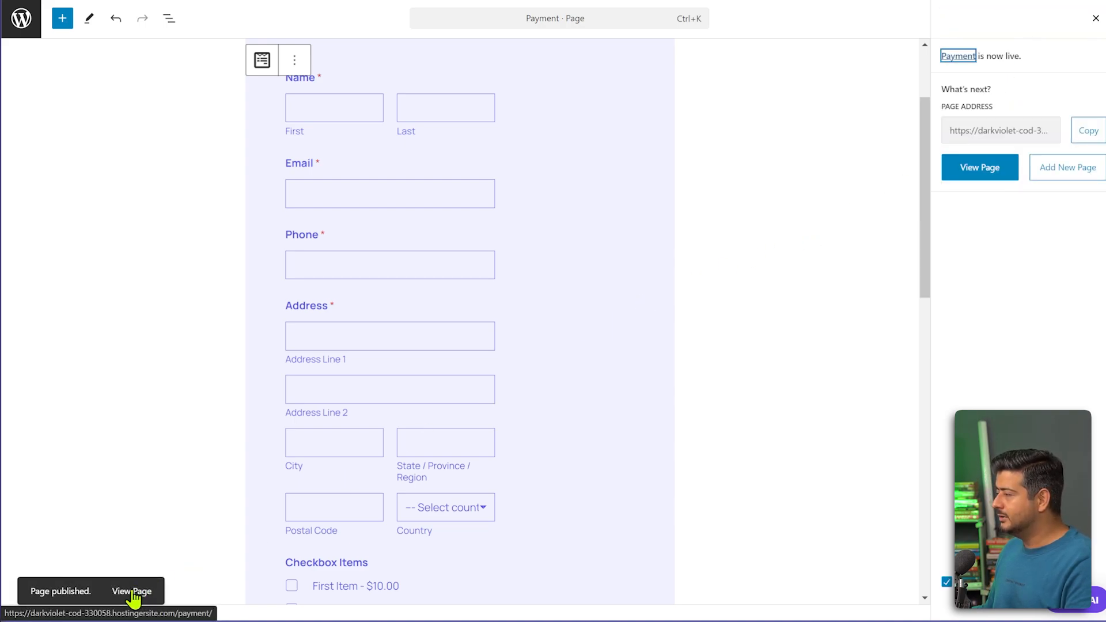
right_click(139, 591)
left_click(210, 375)
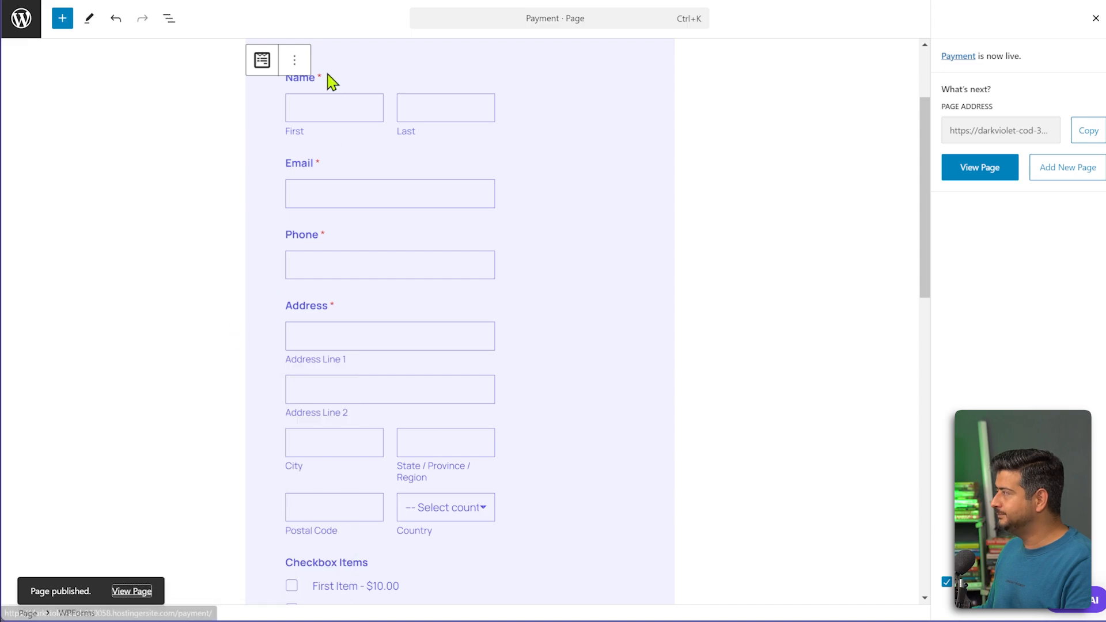
key("ctrl+Tab")
Tick the First, Second and Third Items, then untick First and Second so only Third Item ($50.00) remains.
scroll(810, 232, "down", 9)
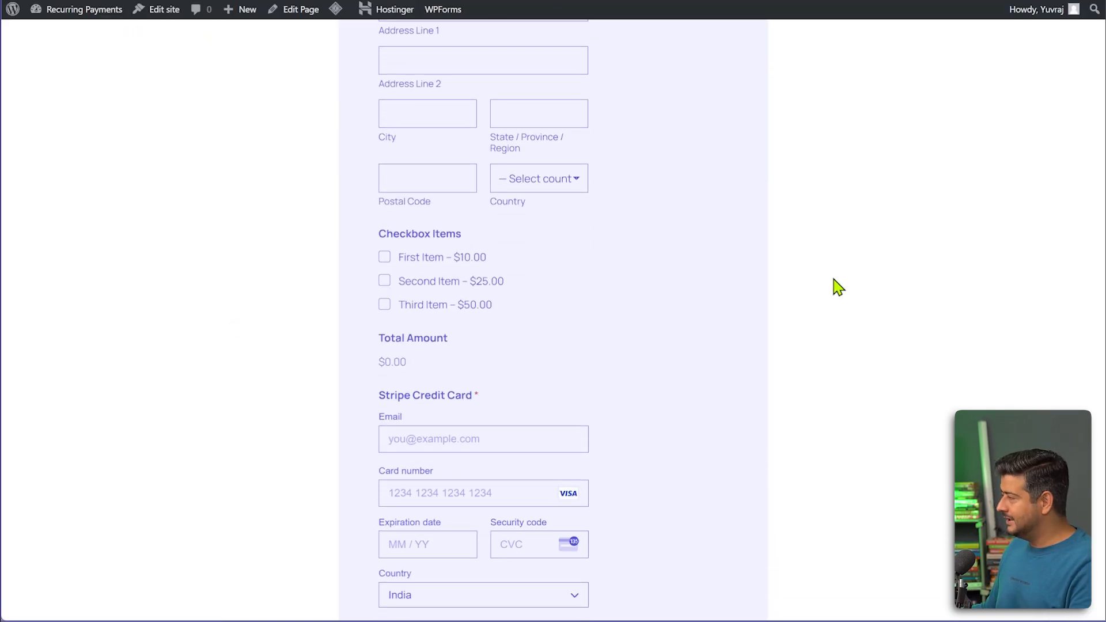
scroll(832, 287, "up", 8)
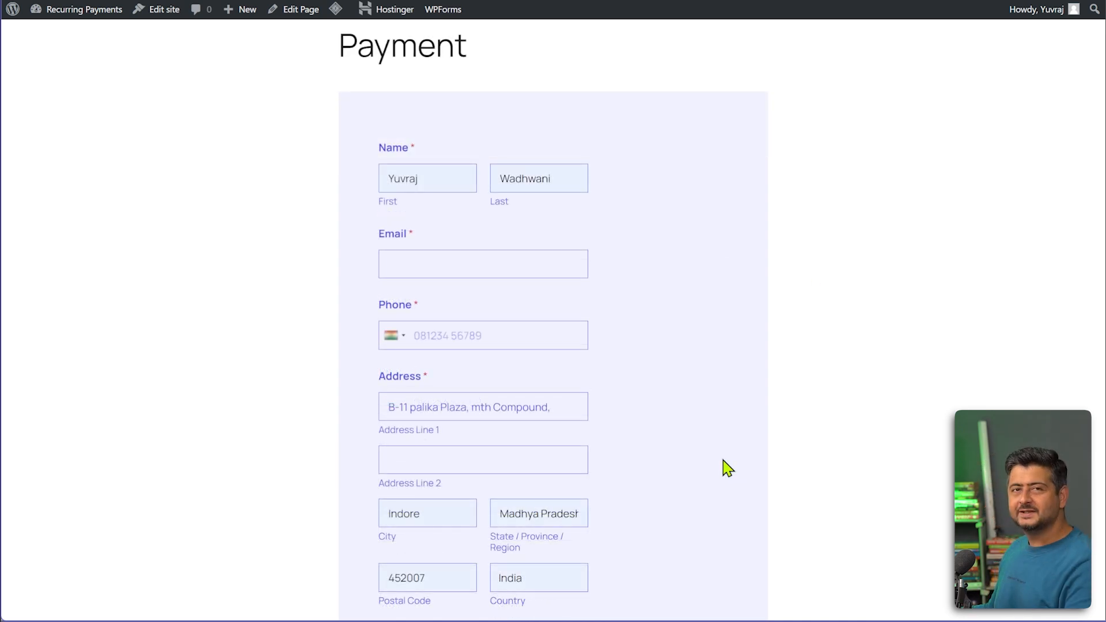
scroll(727, 468, "down", 3)
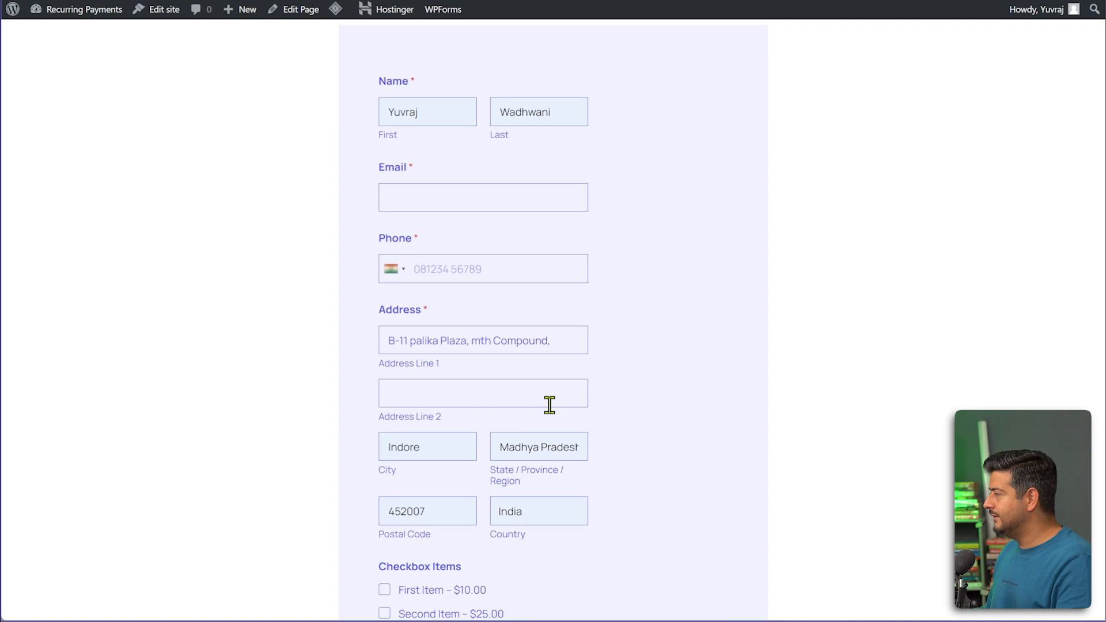
scroll(625, 365, "down", 3)
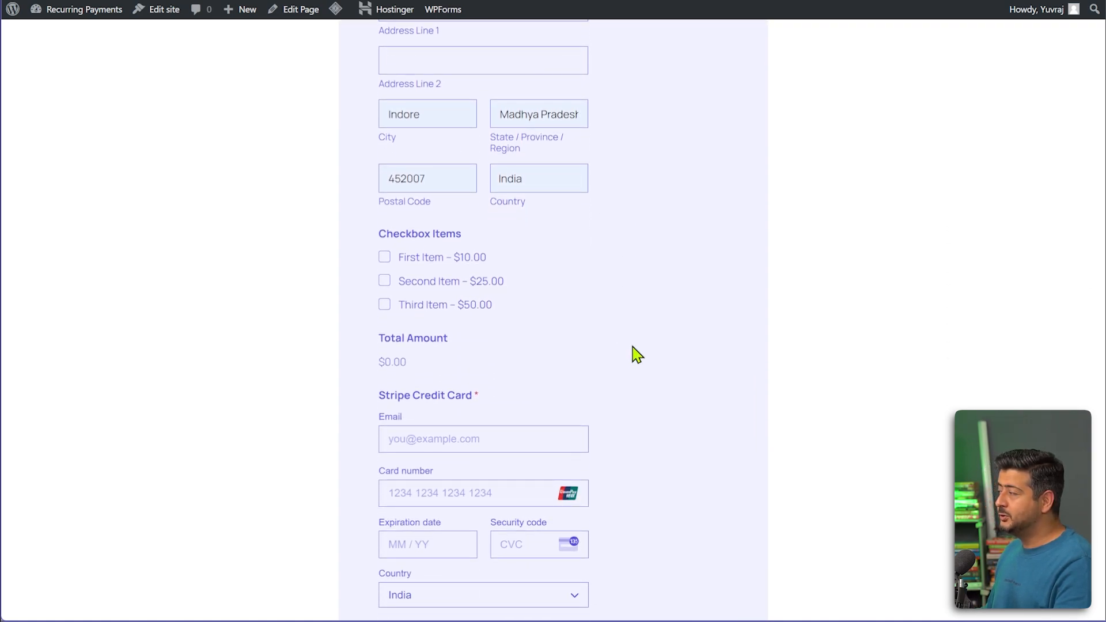
scroll(632, 353, "down", 2)
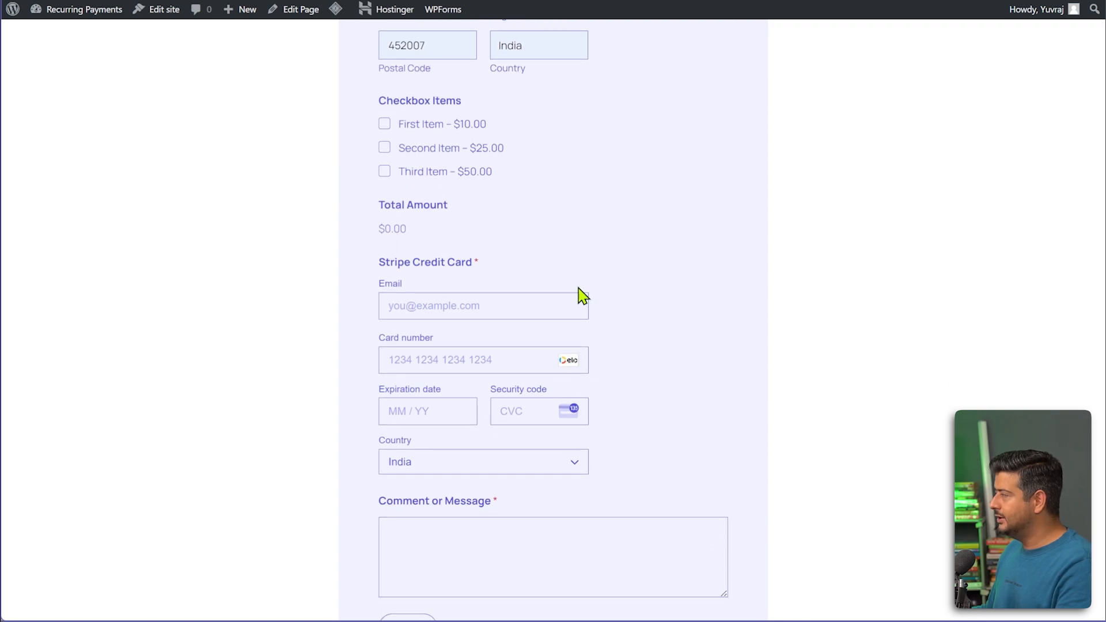
left_click(384, 148)
left_click(385, 124)
left_click(385, 172)
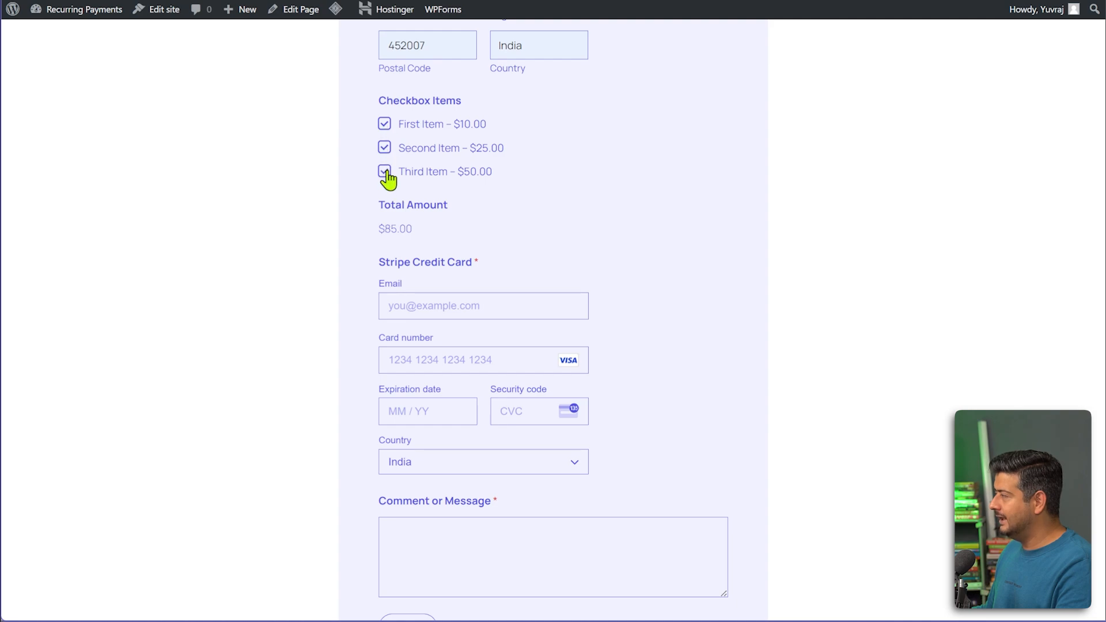
left_click(386, 124)
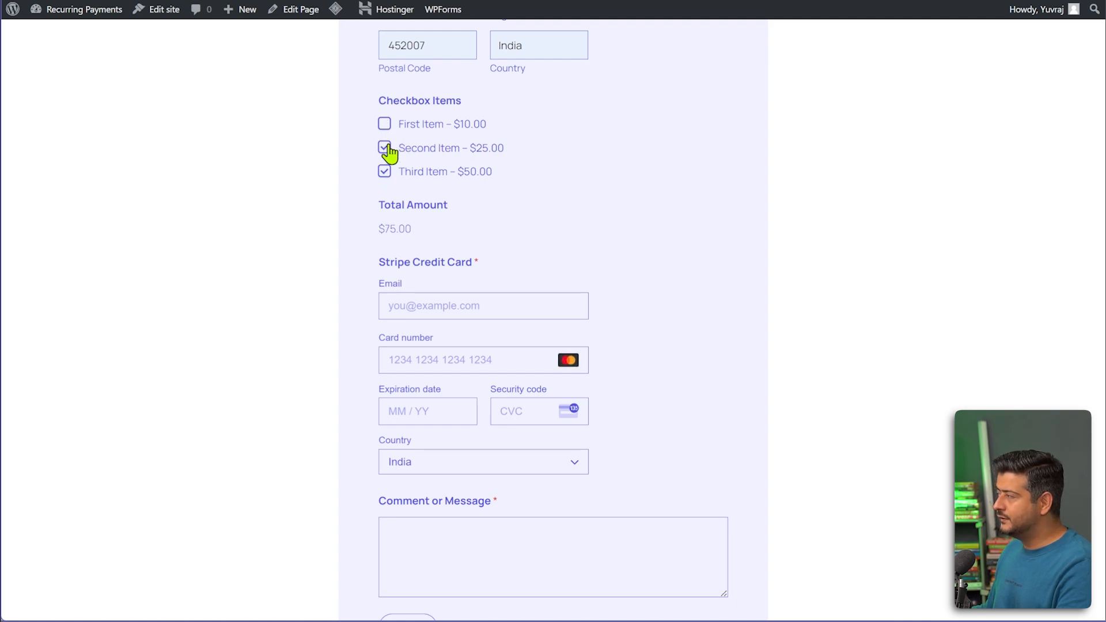
left_click(384, 147)
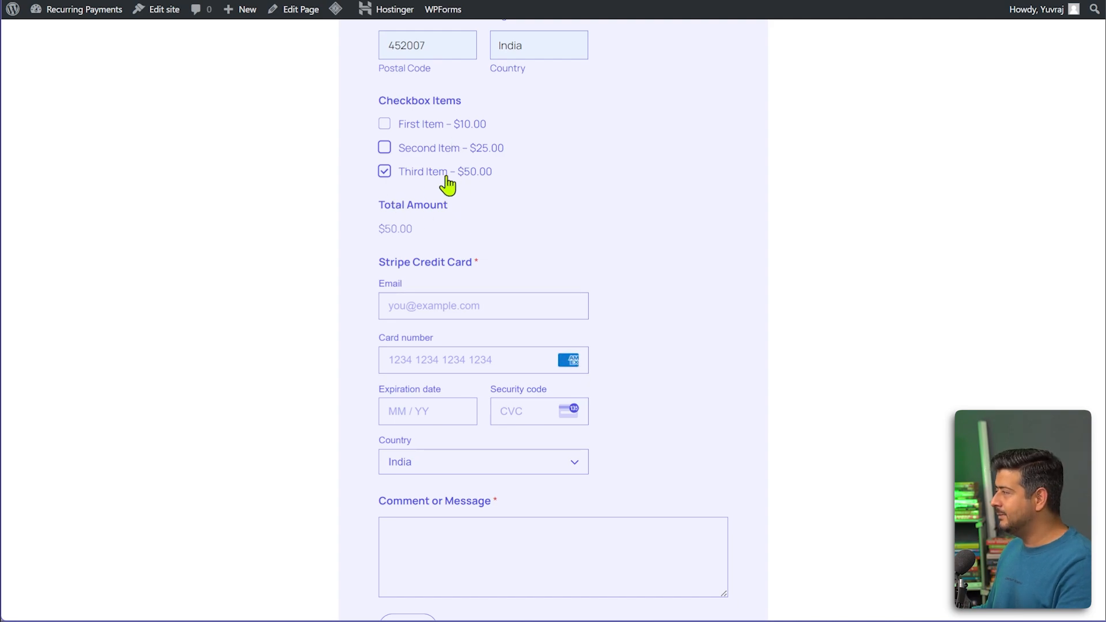
scroll(605, 230, "down", 2)
Fill the Stripe section's Email with the suggested dummy placeholder address.
left_click(512, 164)
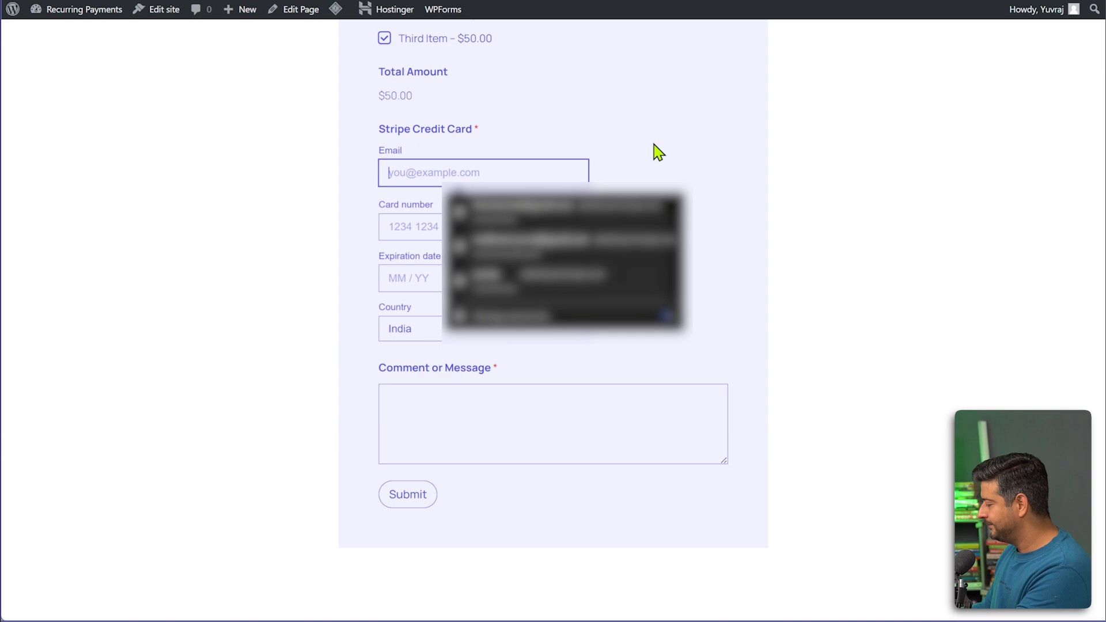
type("dummy")
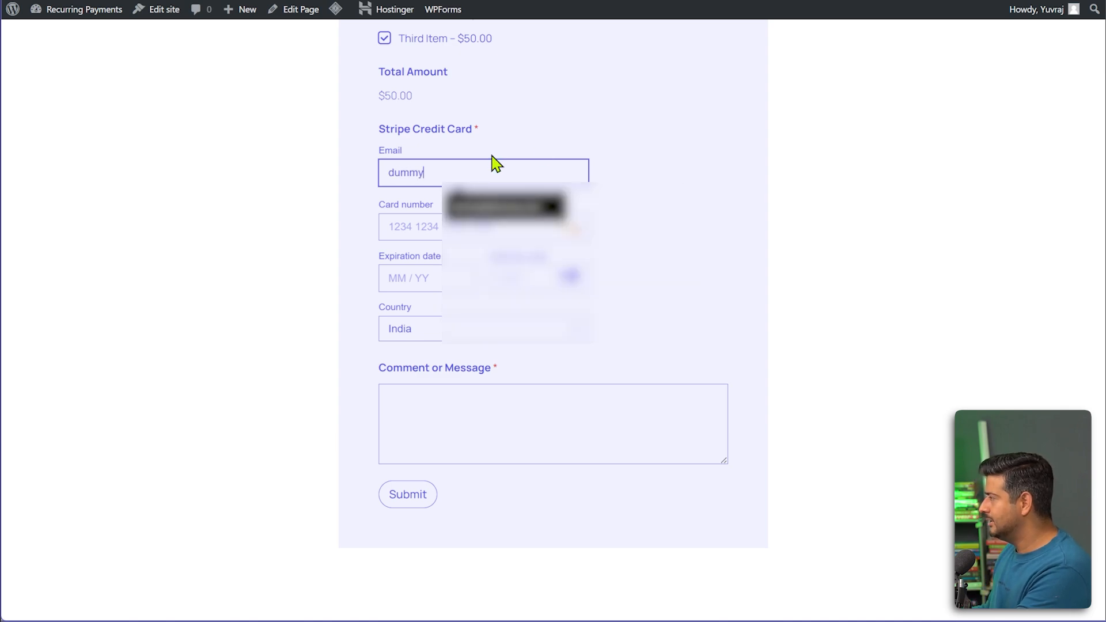
left_click(461, 212)
left_click(459, 219)
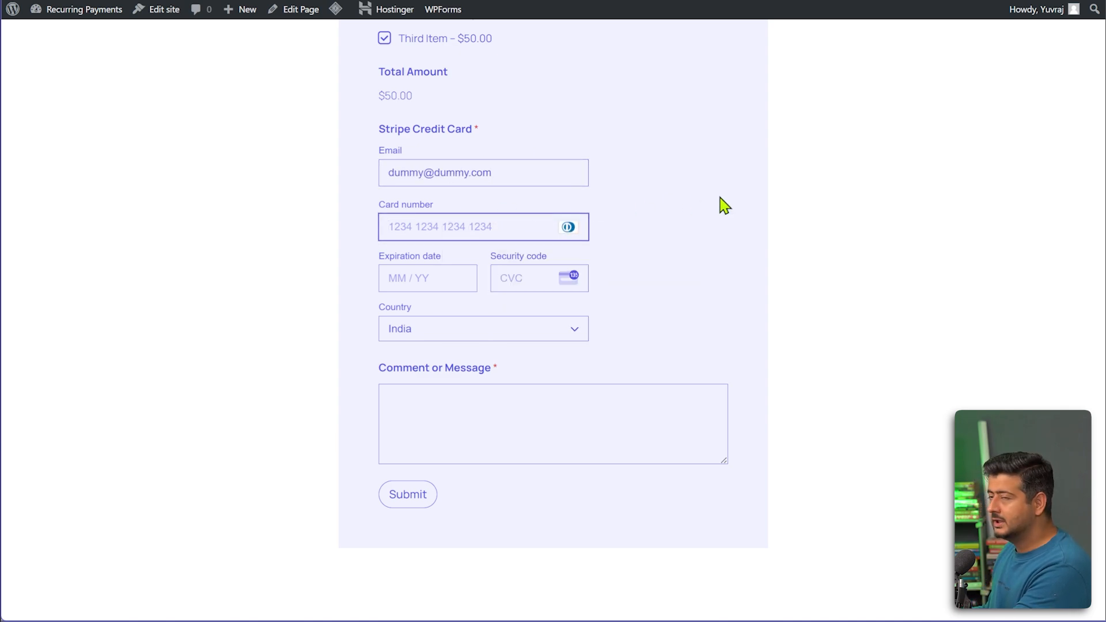
type("4242424242424")
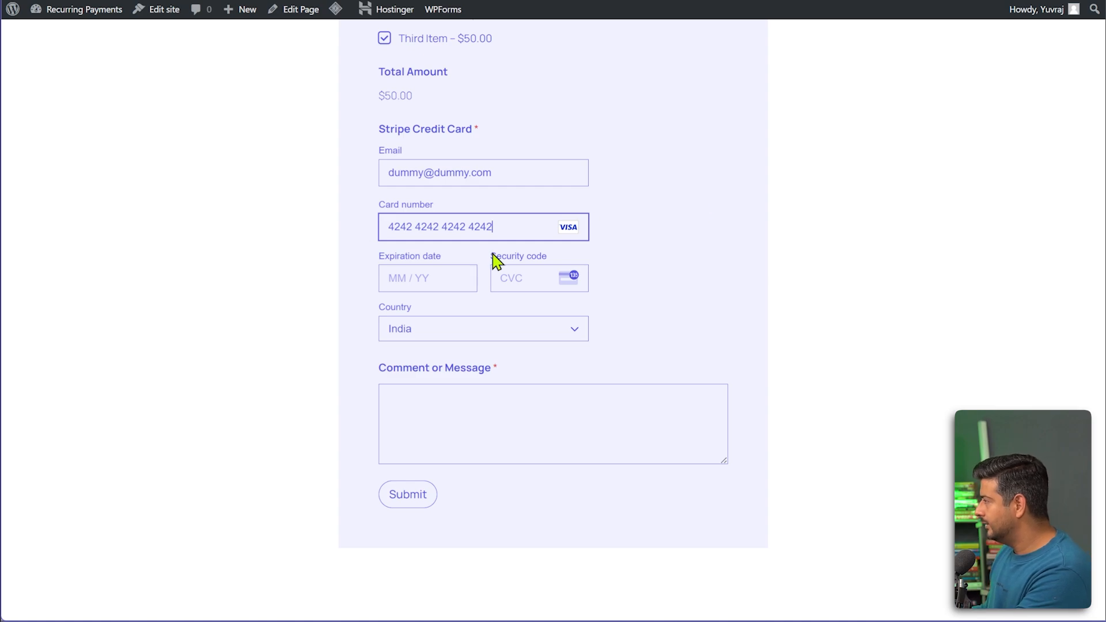
left_click(458, 277)
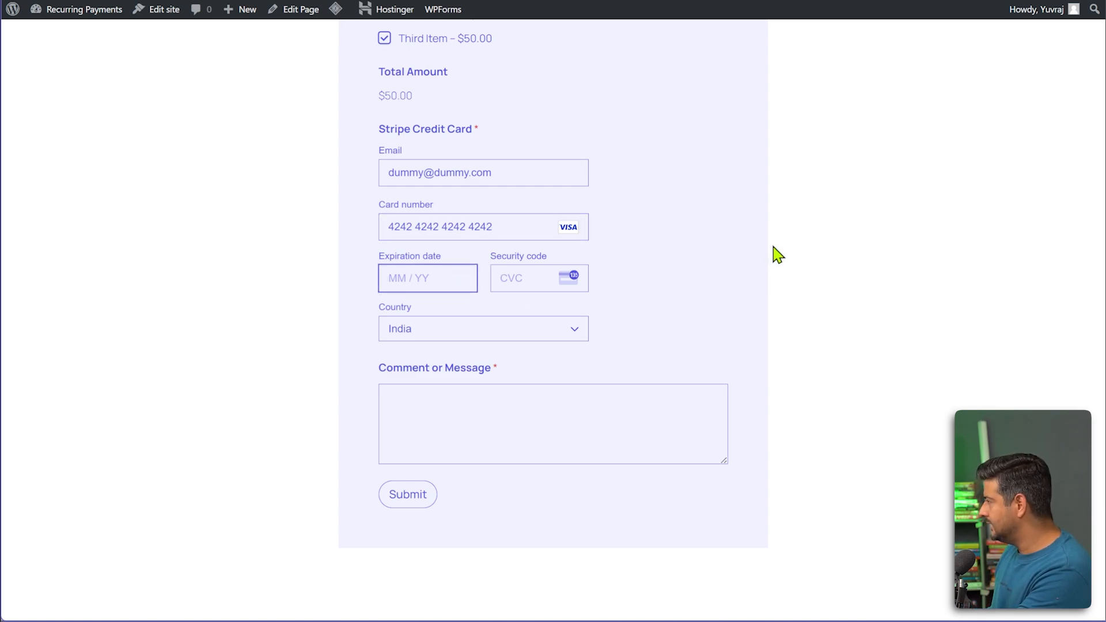
type("03 /")
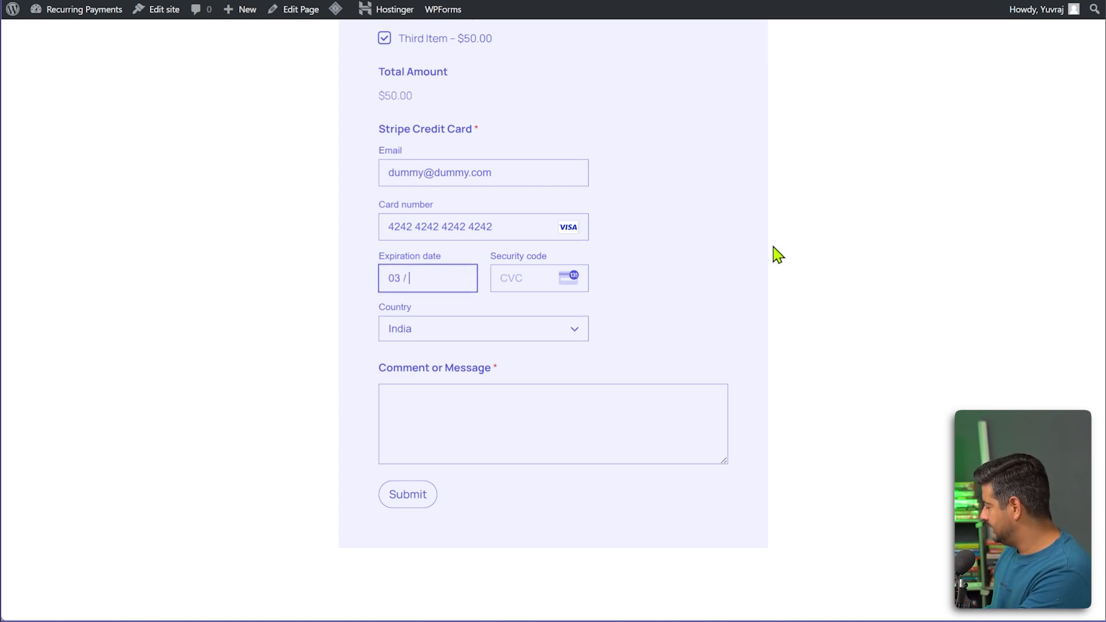
type("27452")
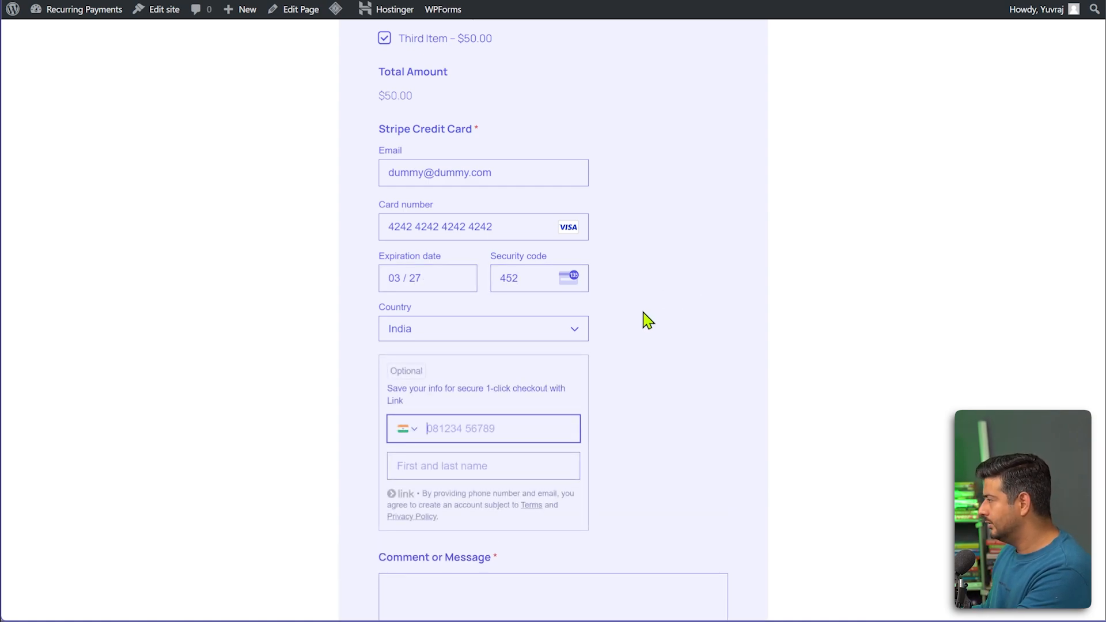
scroll(661, 348, "down", 3)
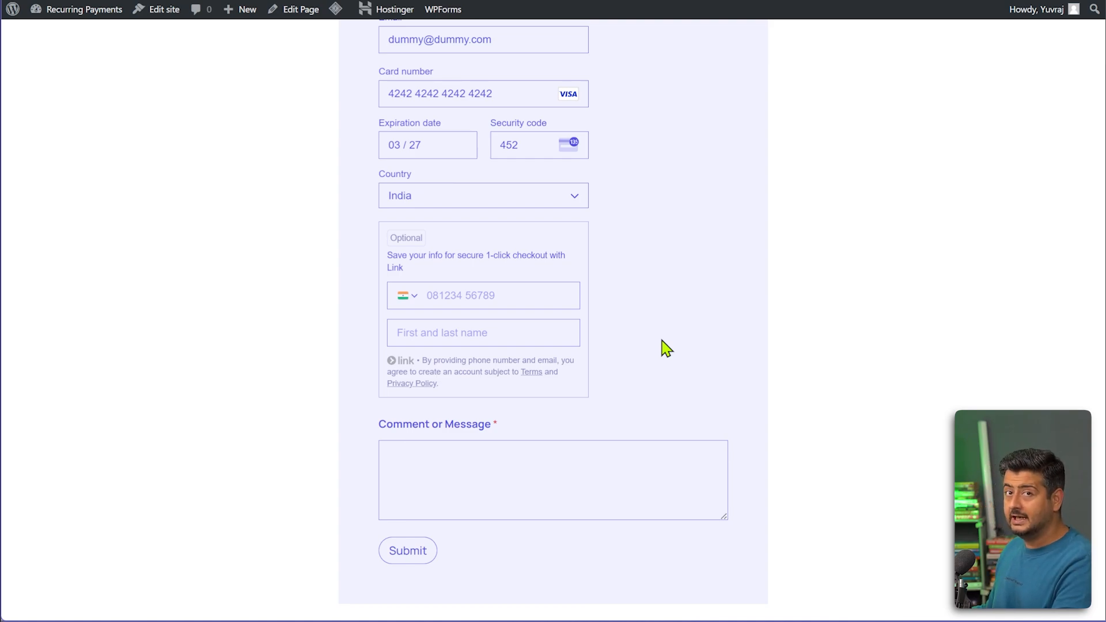
Attempt to submit the form and dismiss the browser's save-address prompt.
left_click(396, 557)
left_click(772, 5)
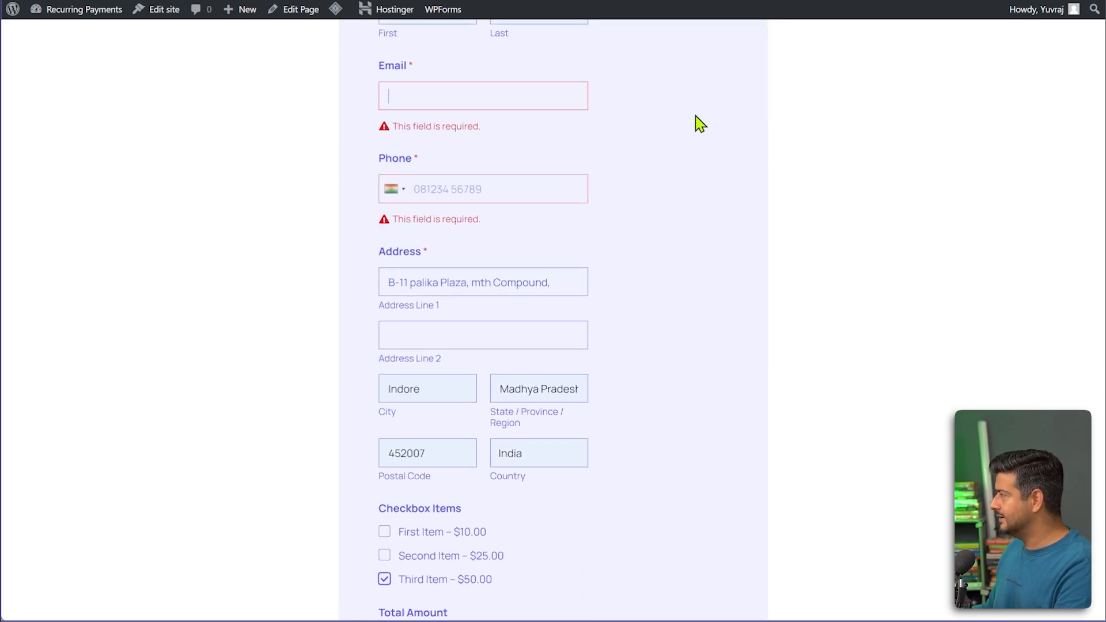
scroll(645, 225, "up", 3)
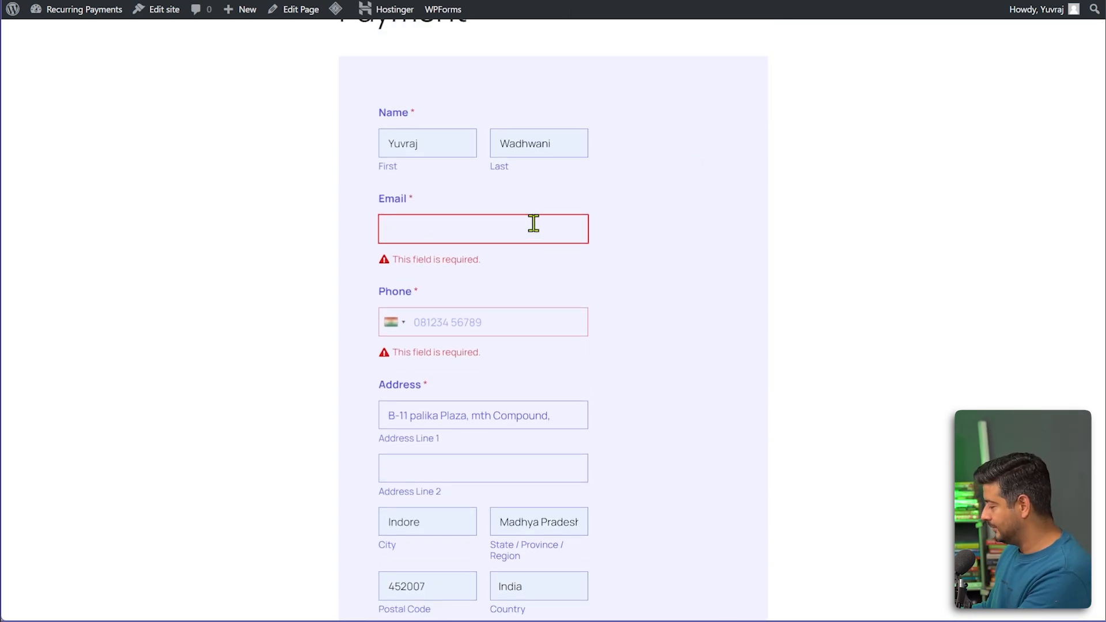
Enter a placeholder email address and correct the phone number to a valid one.
left_click(533, 223)
type("dummy")
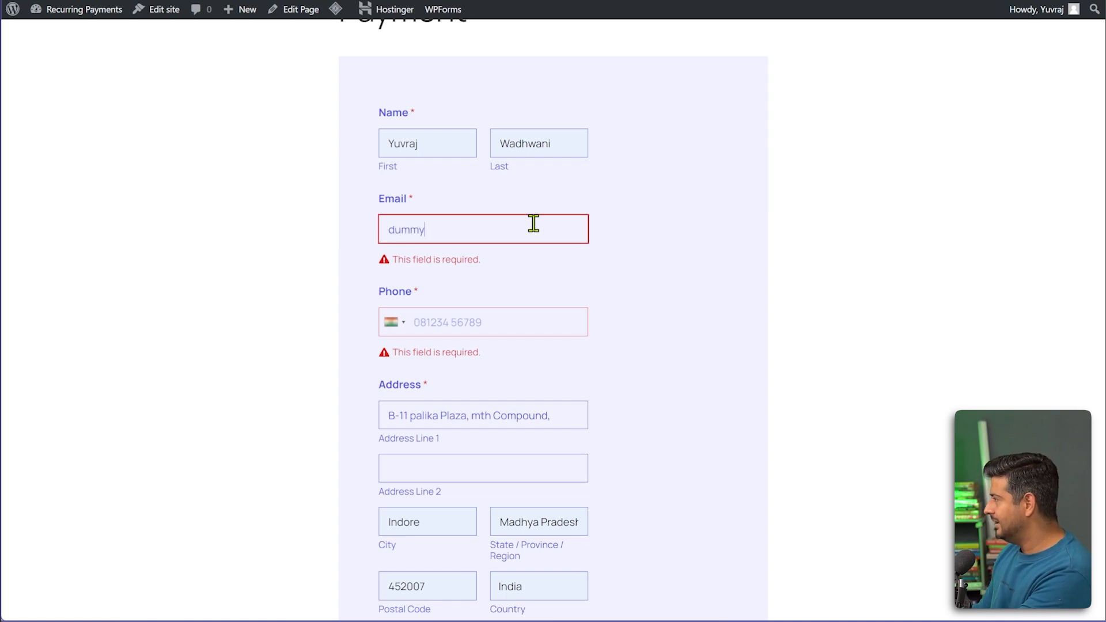
left_click(492, 318)
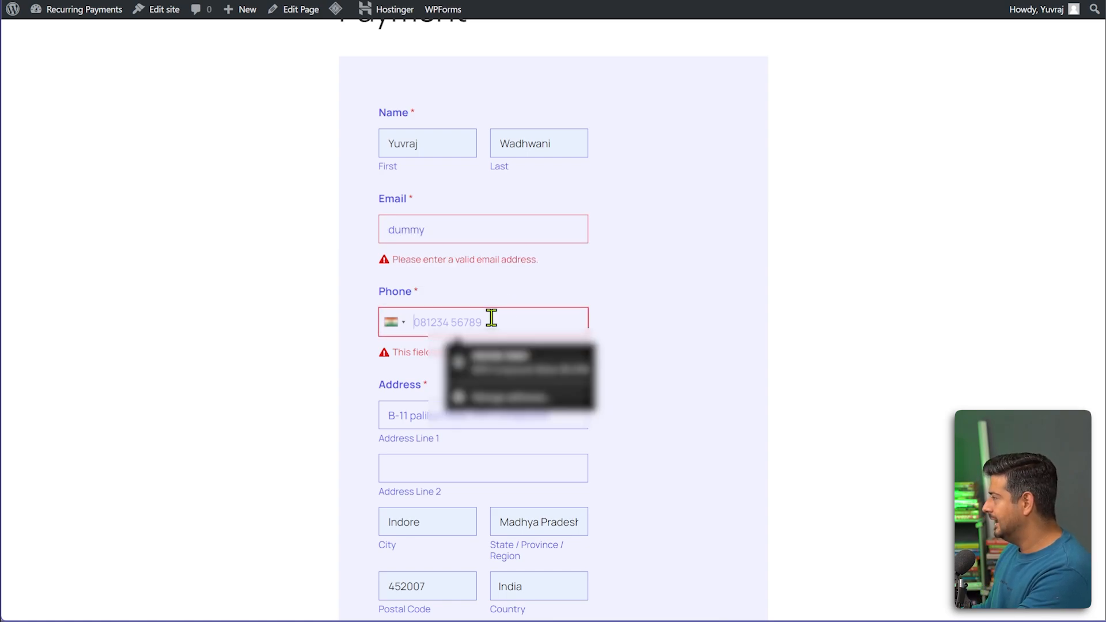
left_click(492, 234)
type("y@dumm")
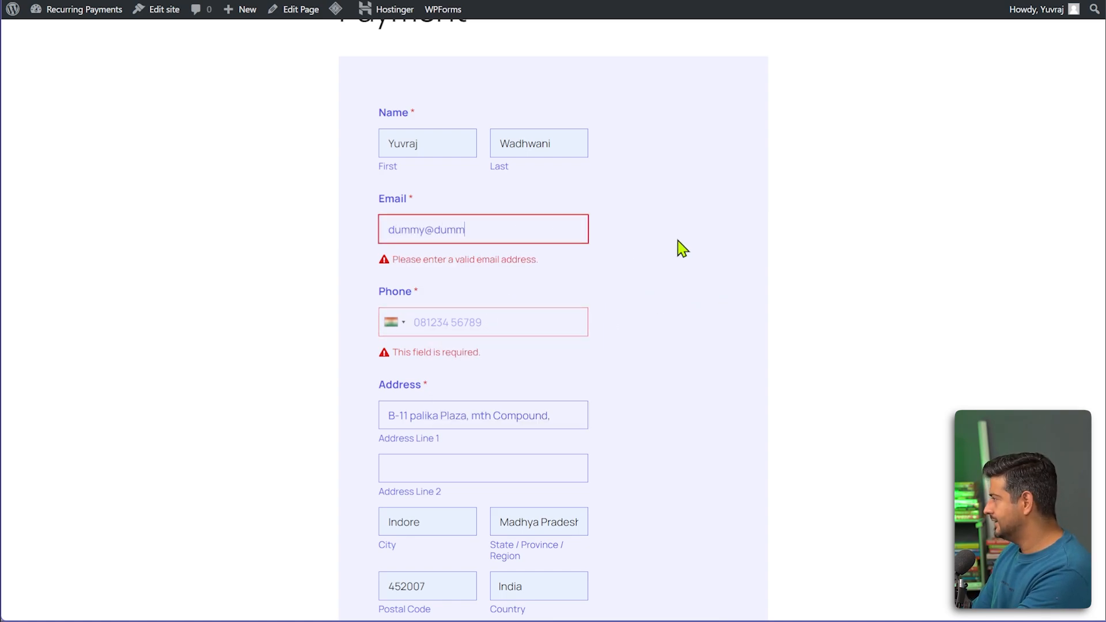
type("y.com")
left_click(515, 311)
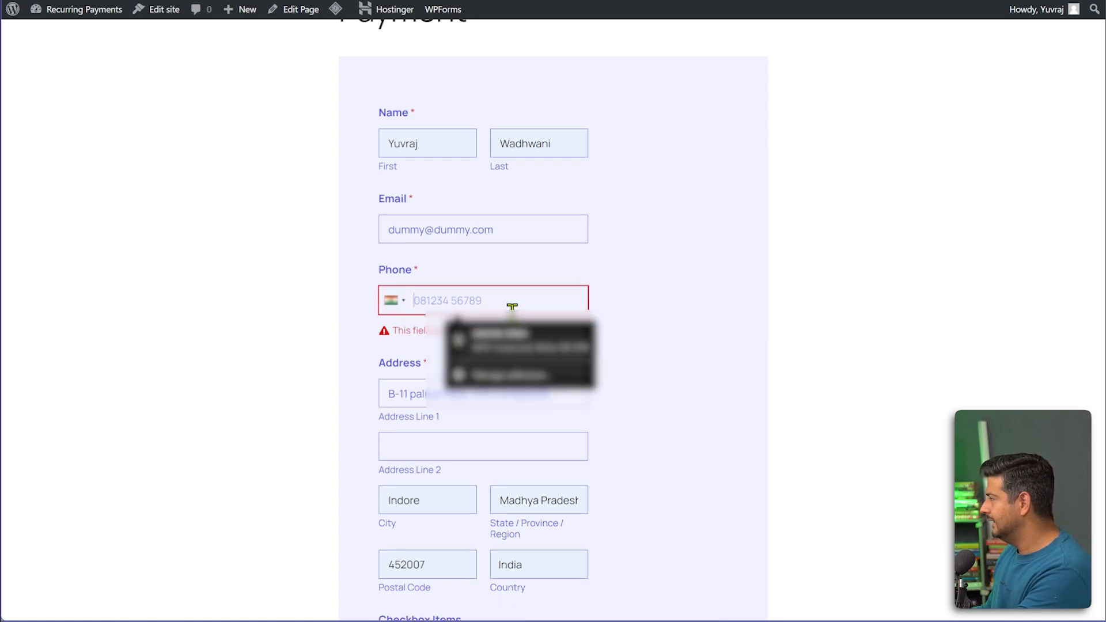
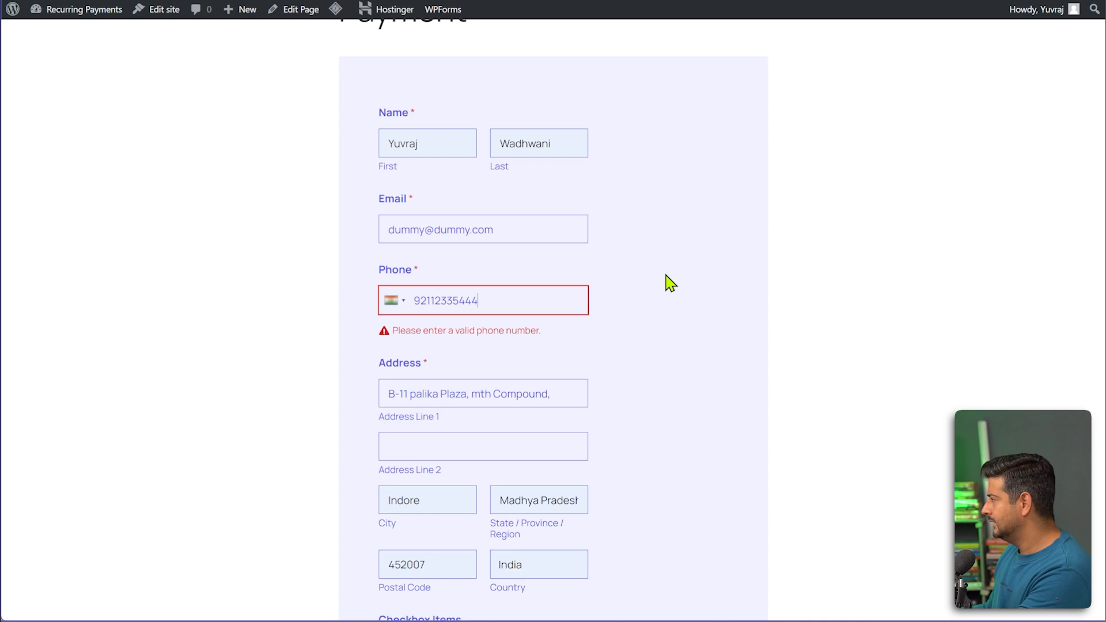
double_click(464, 305)
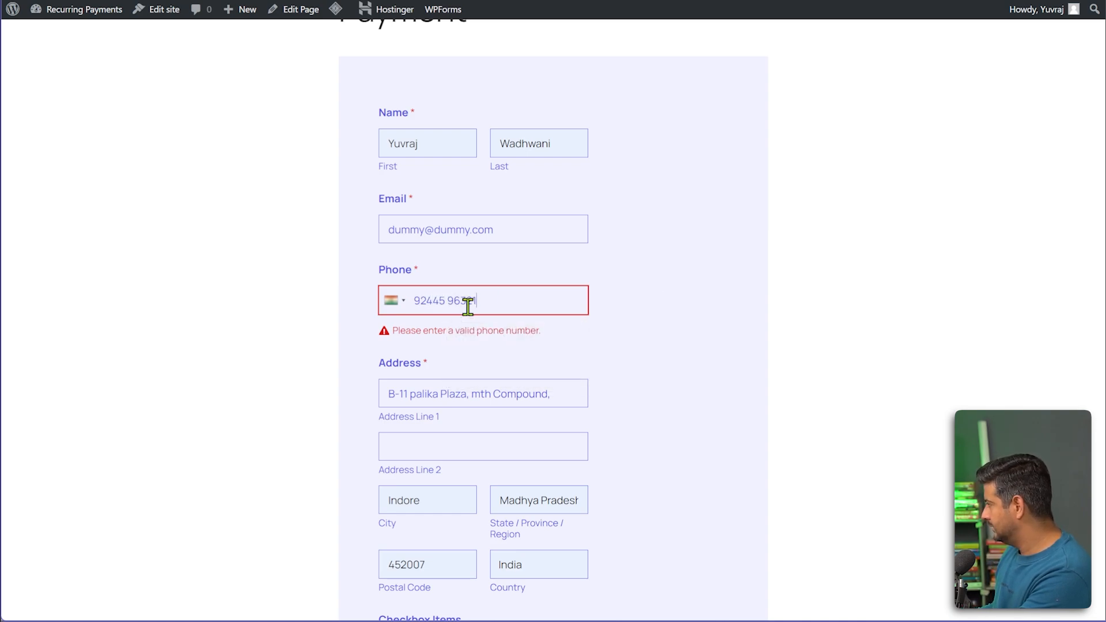
Write 'Hello' in the Comment or Message field and submit the form.
scroll(678, 300, "down", 7)
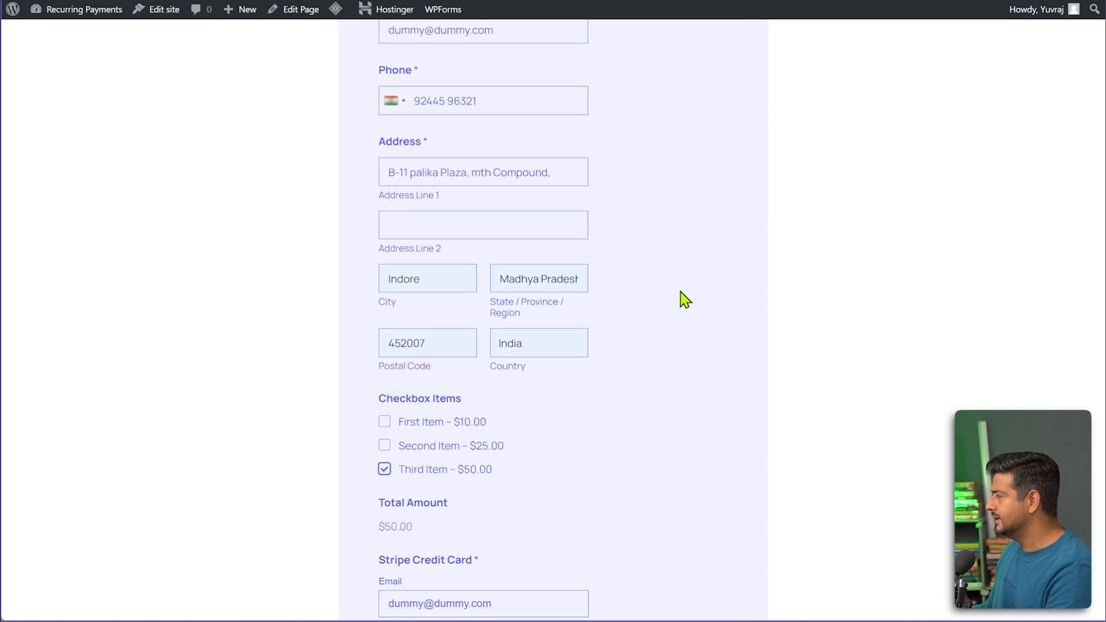
scroll(680, 306, "down", 8)
left_click(557, 368)
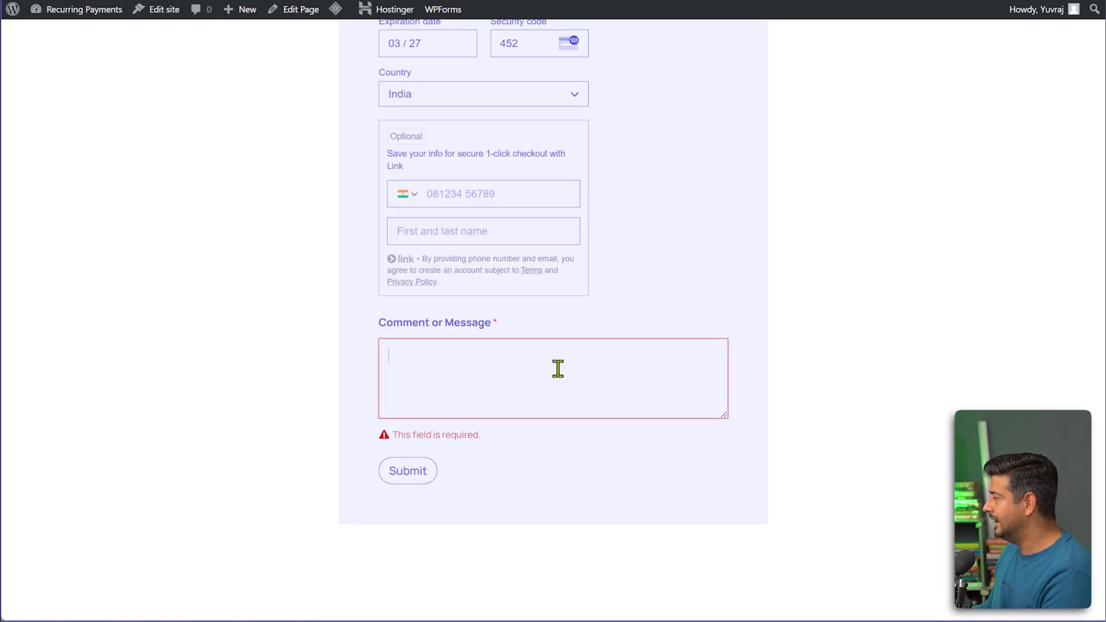
type("Hellk")
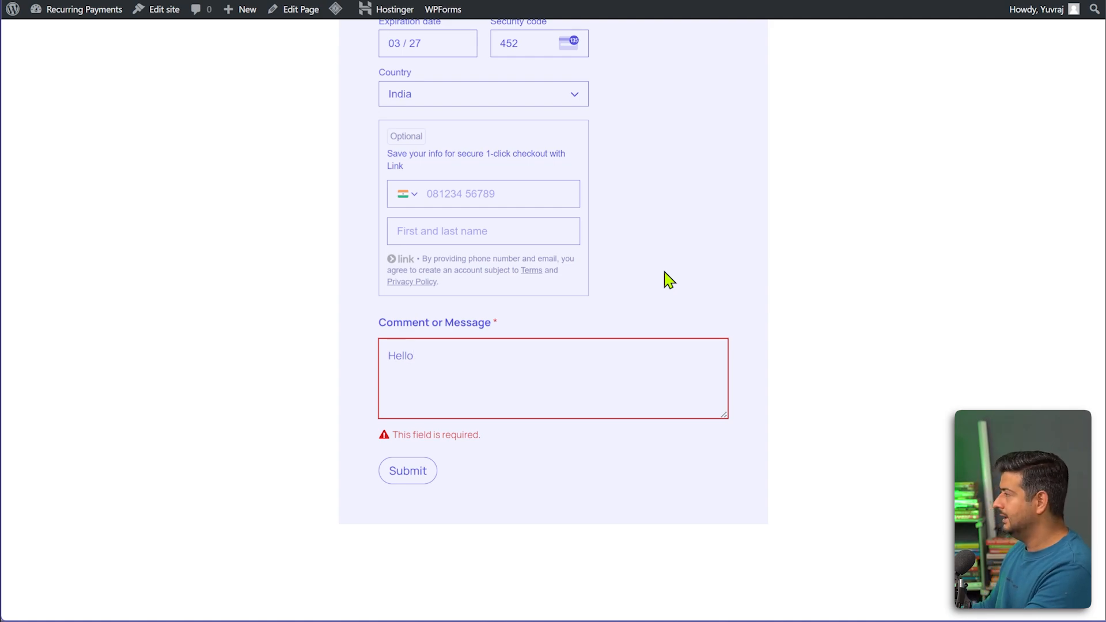
left_click(416, 455)
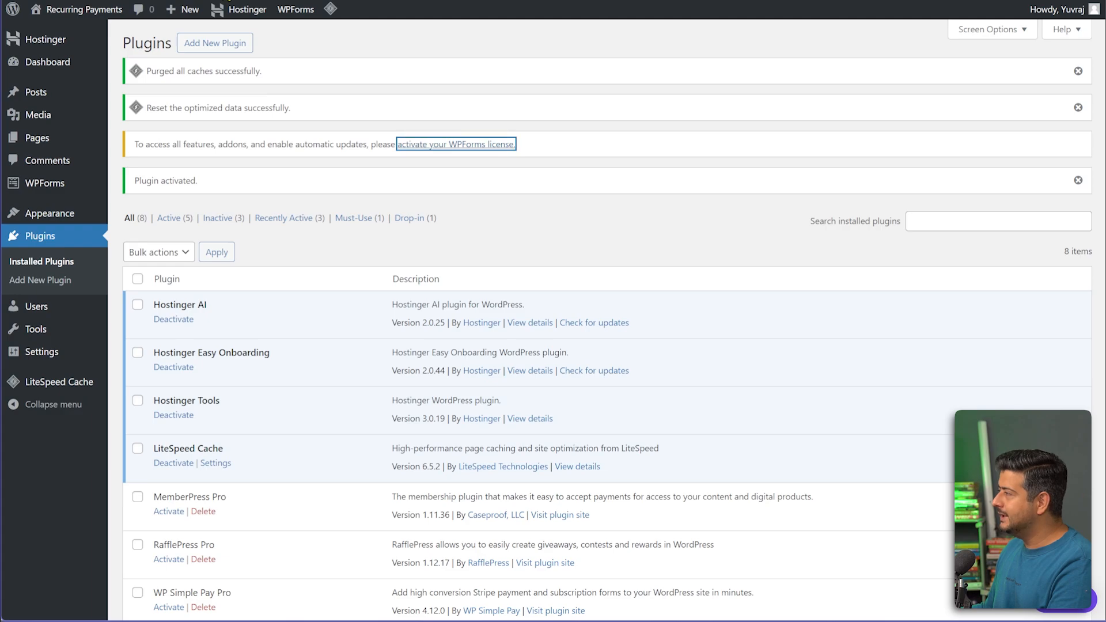
Dismiss the caches purged, optimized data reset and plugin activated notices.
left_click(1078, 71)
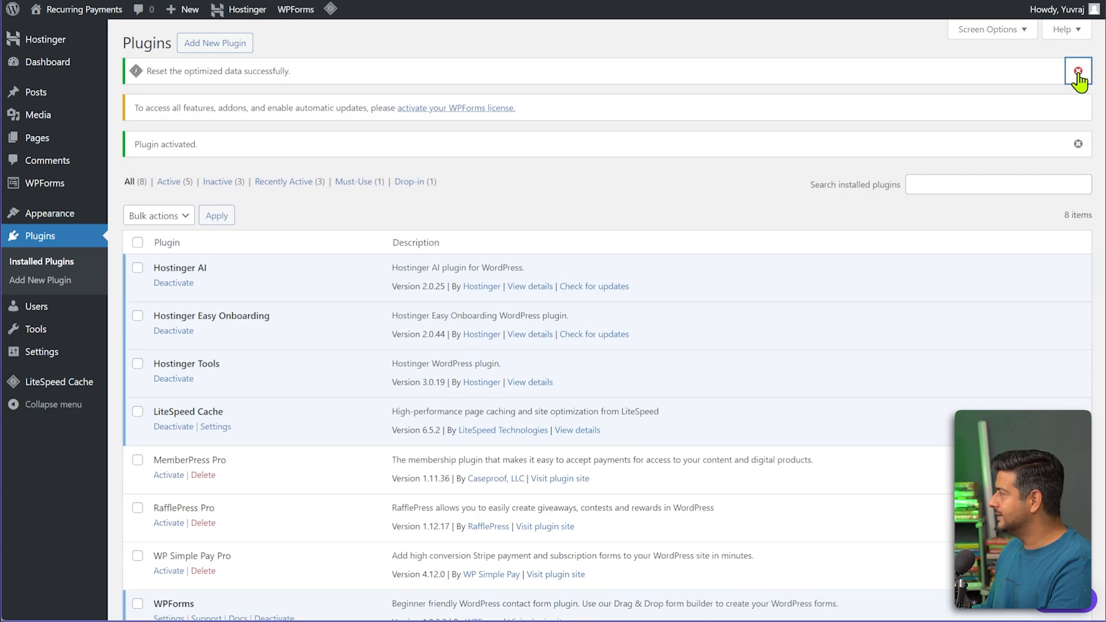
left_click(1078, 71)
left_click(1078, 108)
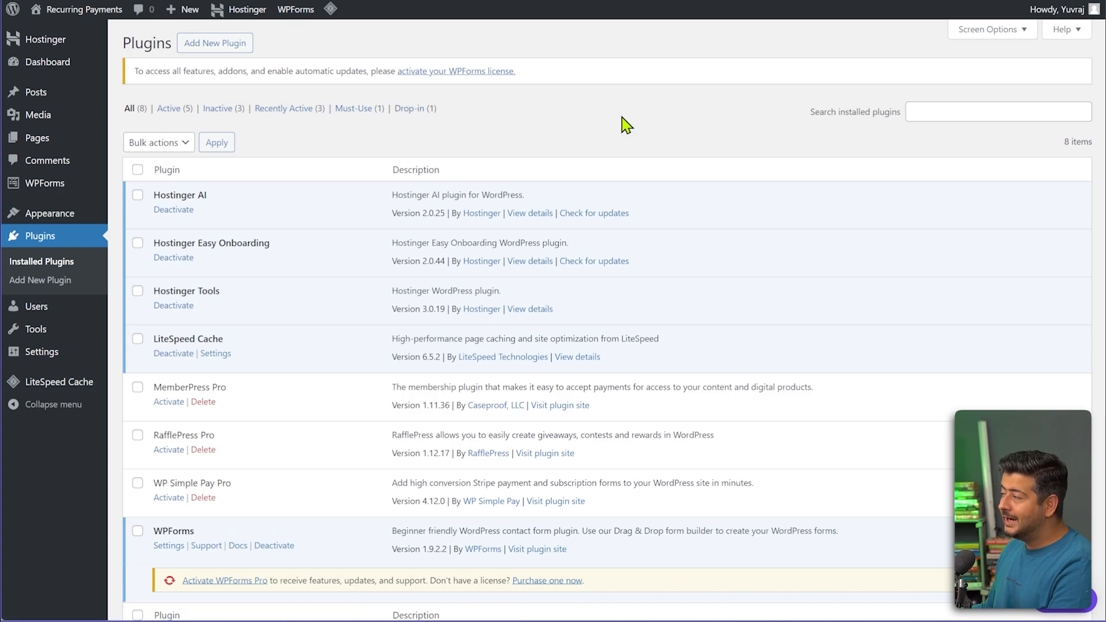
From WPForms All Forms, dismiss the Stripe webhooks warning and edit the Payment form.
mouse_move(38, 183)
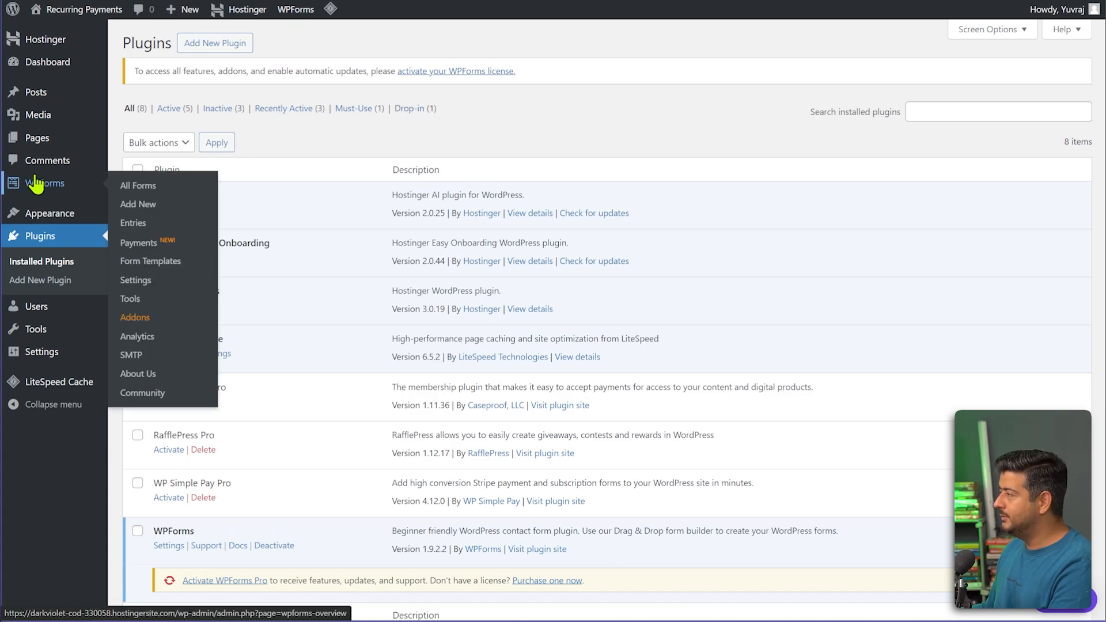
left_click(138, 185)
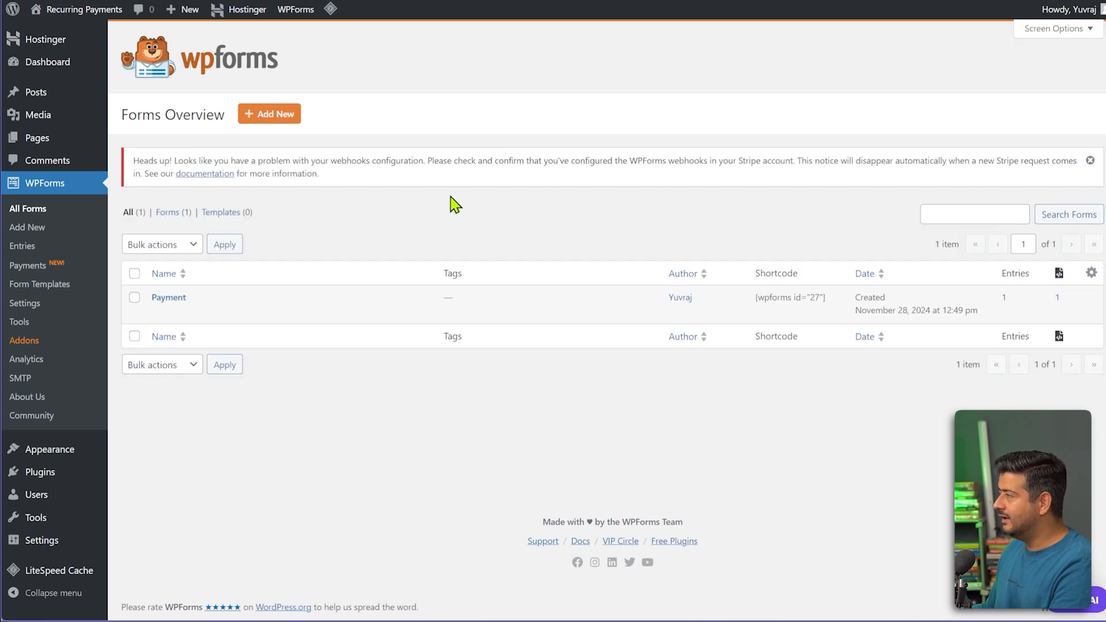
left_click(1089, 161)
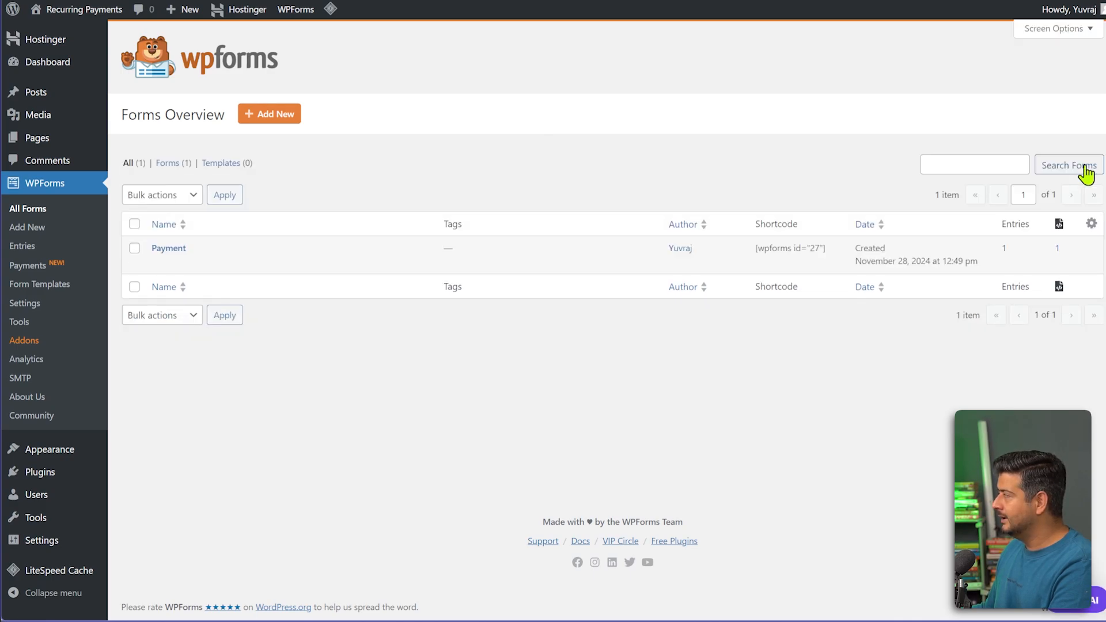
left_click(160, 262)
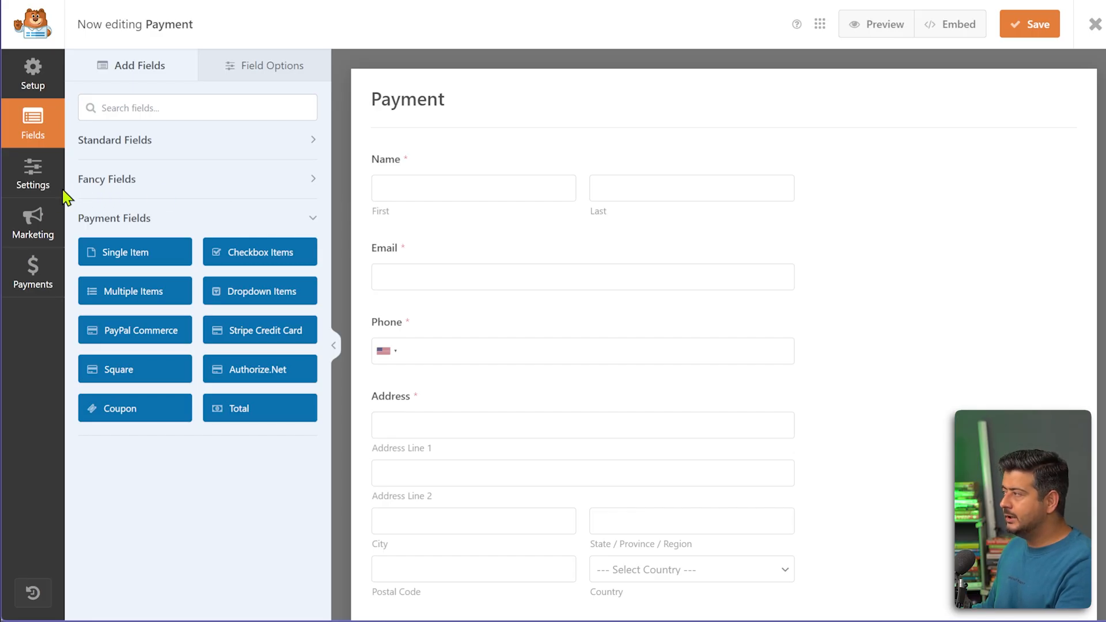
Review the Payment form's Notifications settings, then switch to its Confirmations settings.
left_click(33, 183)
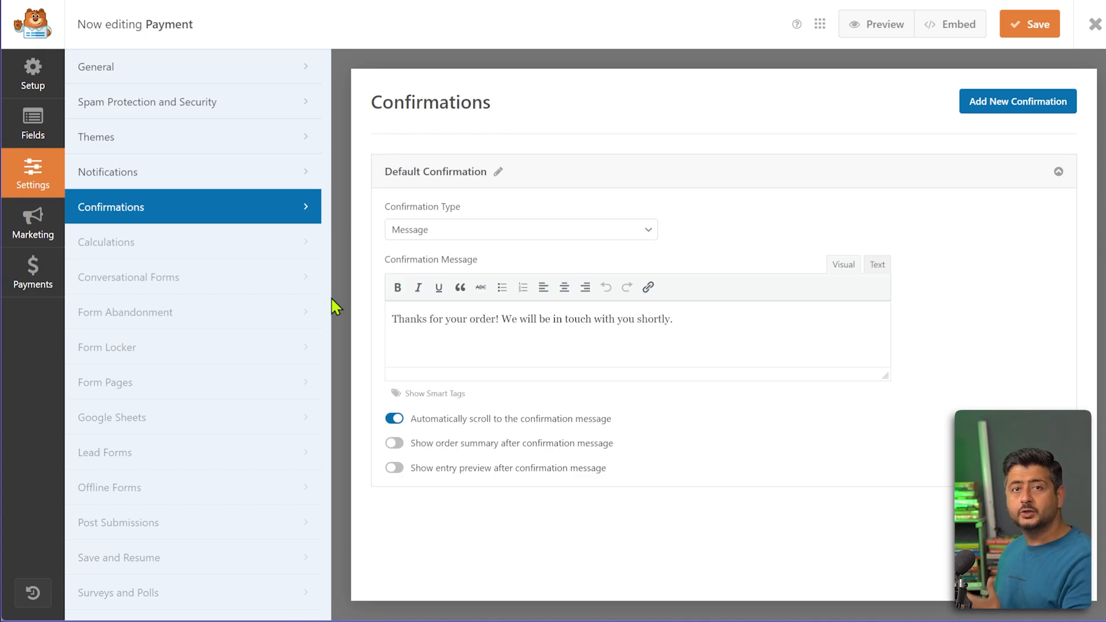
left_click(138, 176)
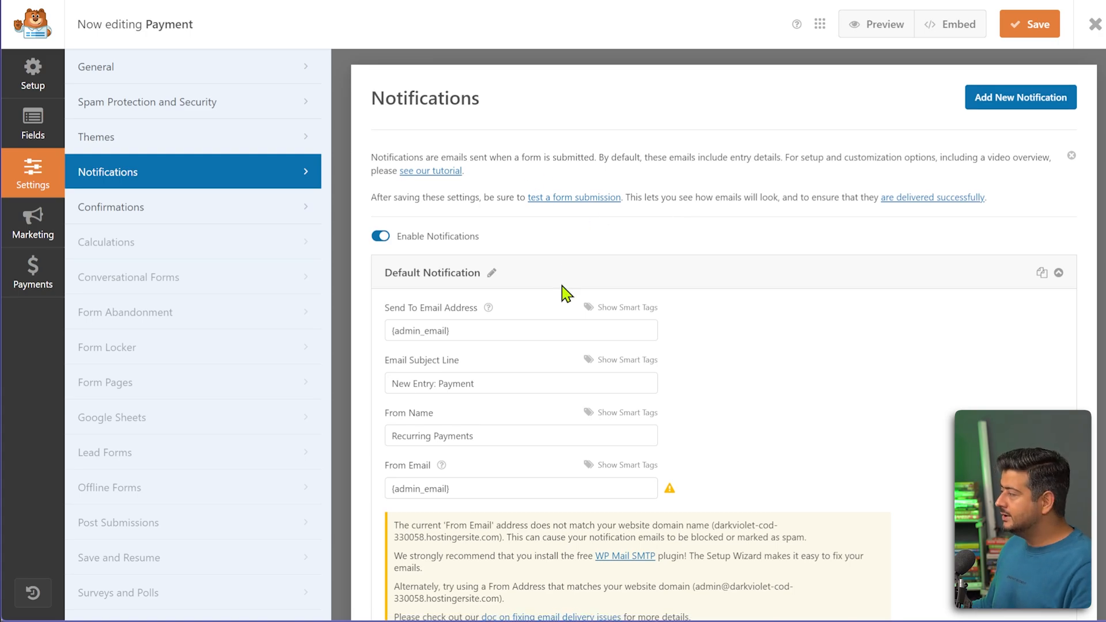
scroll(518, 374, "down", 3)
scroll(507, 432, "up", 3)
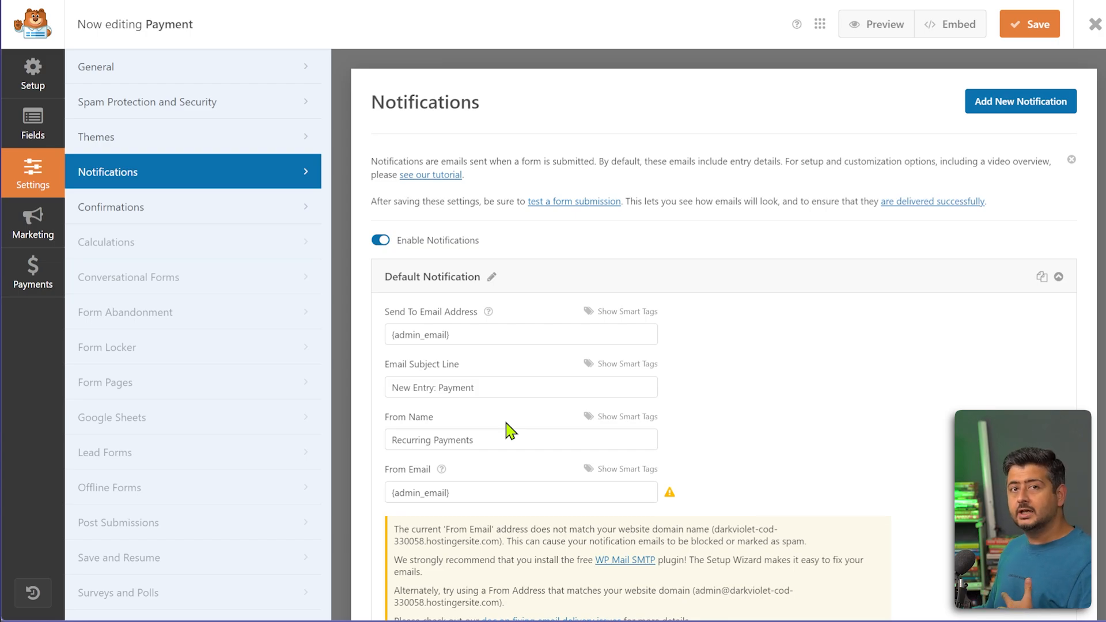
left_click(163, 217)
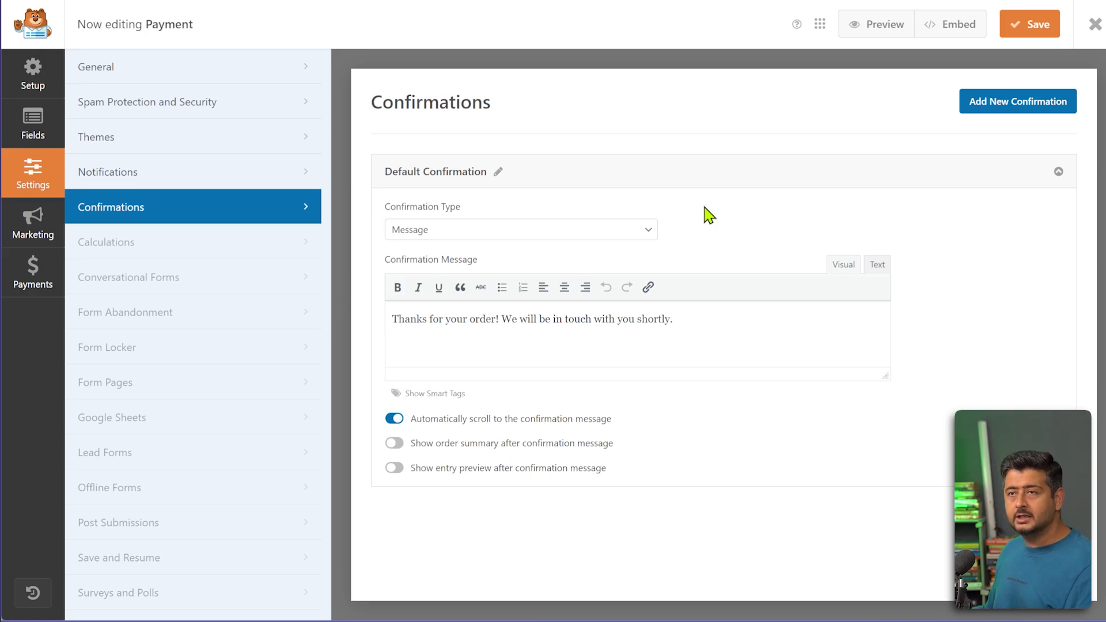
Check the available confirmation types and keep Message as the confirmation type.
left_click(647, 243)
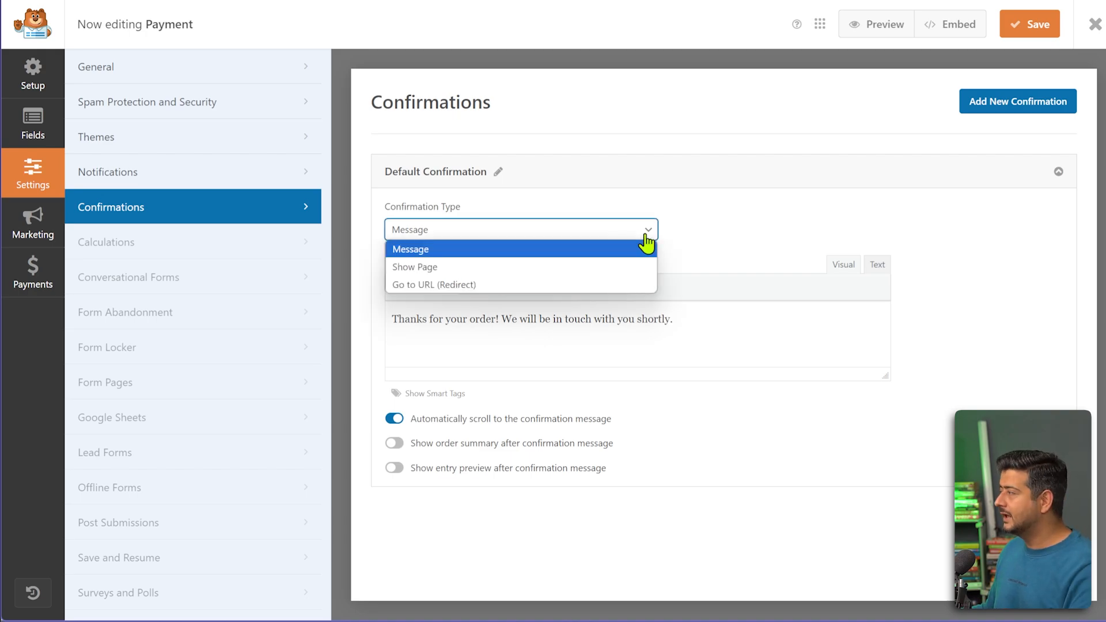
left_click(743, 215)
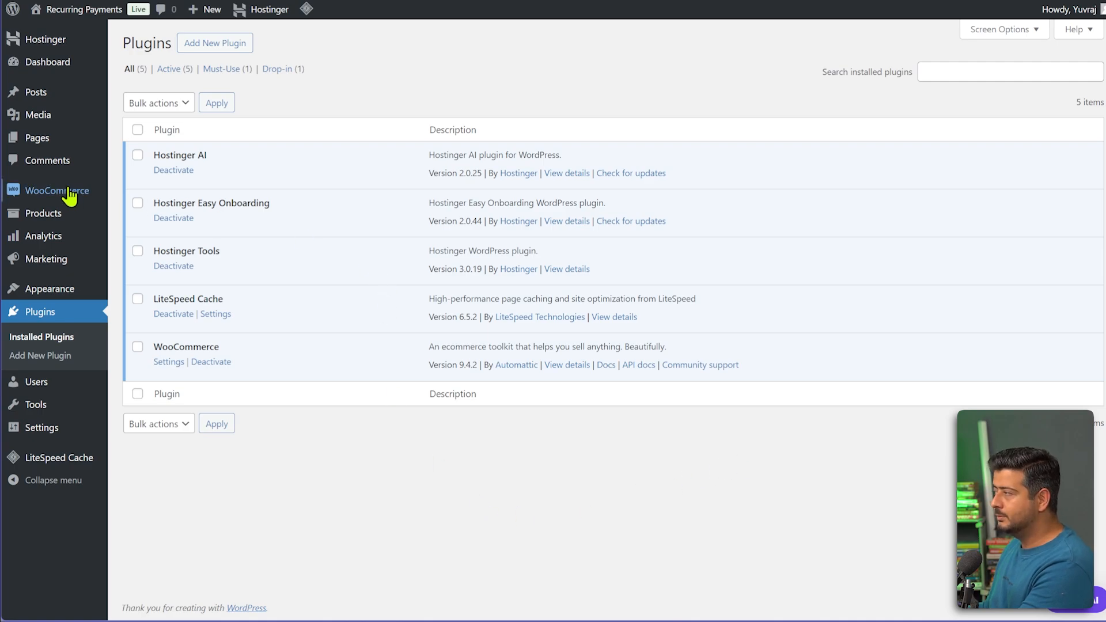
Review WooCommerce's payment methods, none of them enabled, then go to Add New Plugin.
mouse_move(69, 196)
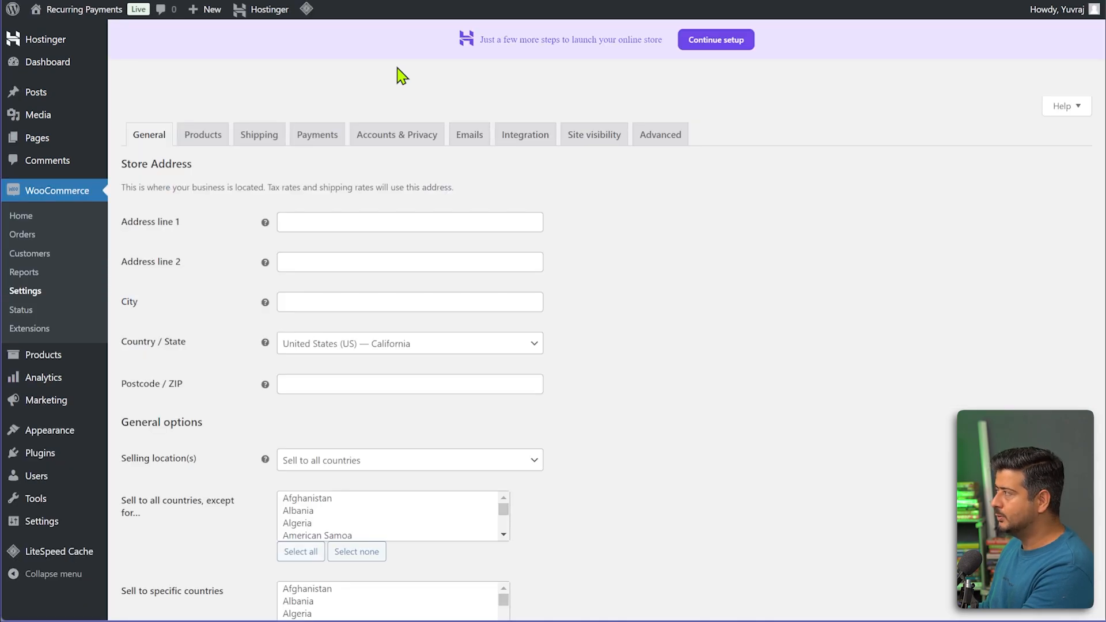
left_click(323, 137)
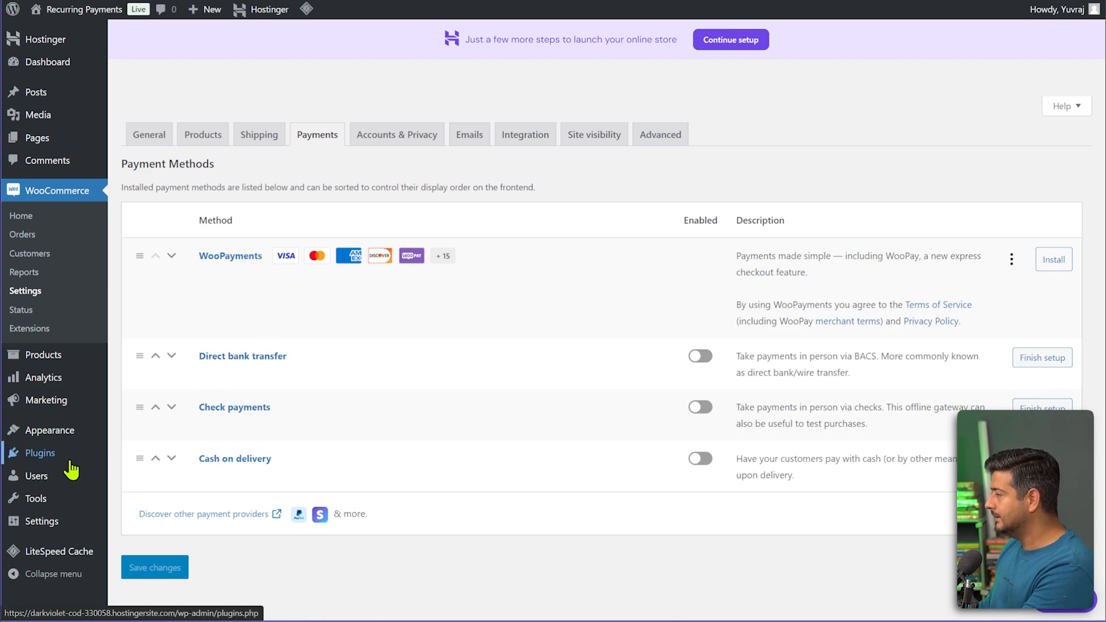
mouse_move(111, 465)
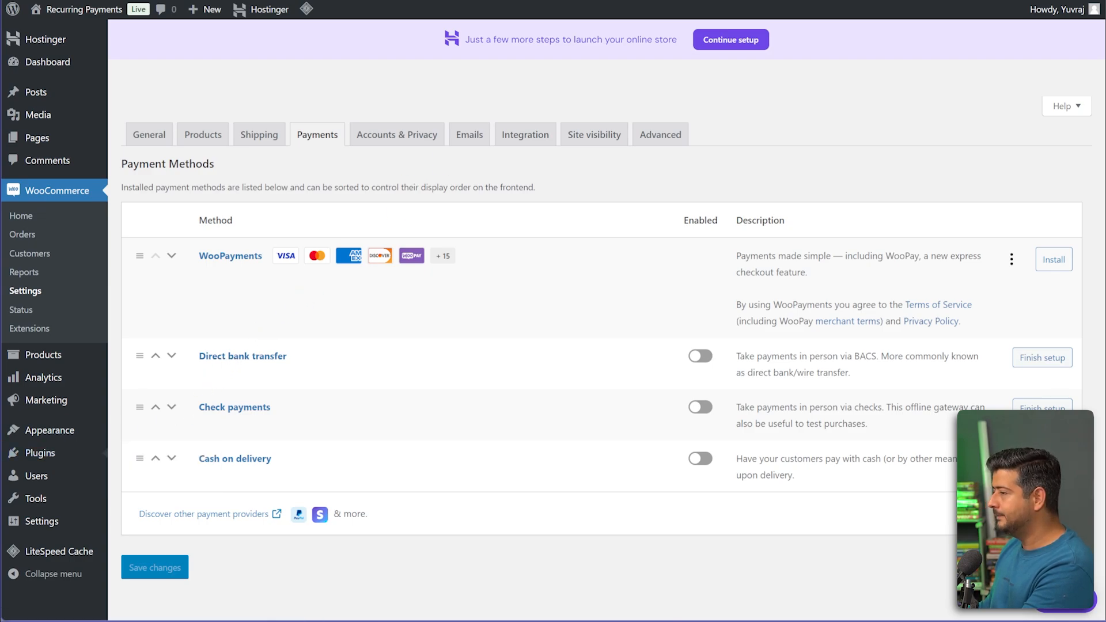
key("ctrl+Tab")
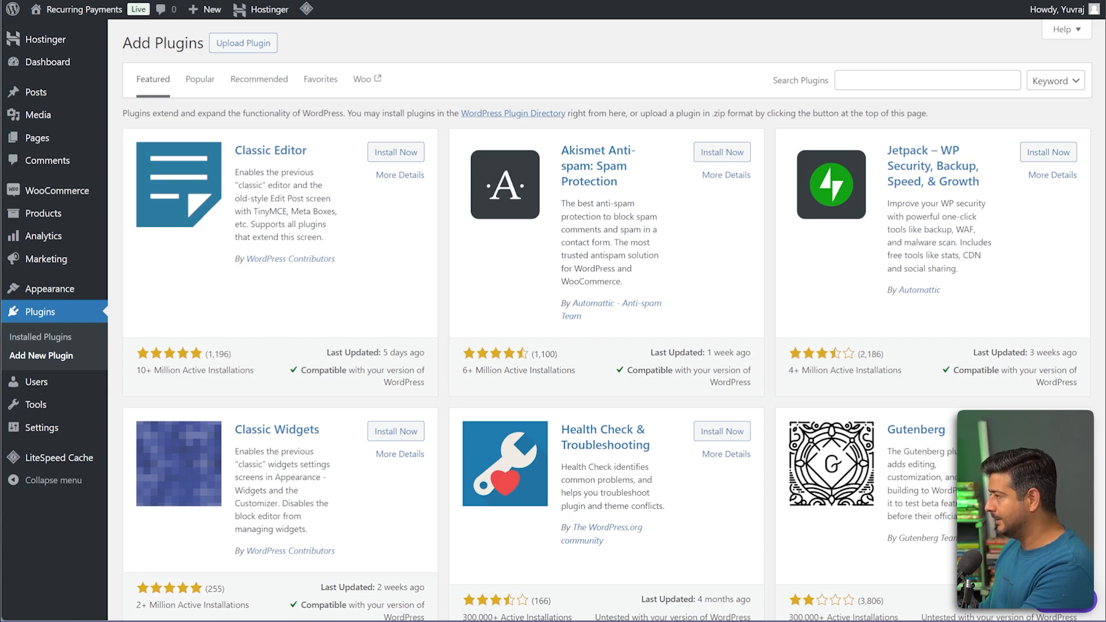
Find 'WooCommerce Stripe Payment Gateway' in the plugin directory, then install and activate it.
left_click(887, 81)
type("WooCommerce Stripe Payment Gateway")
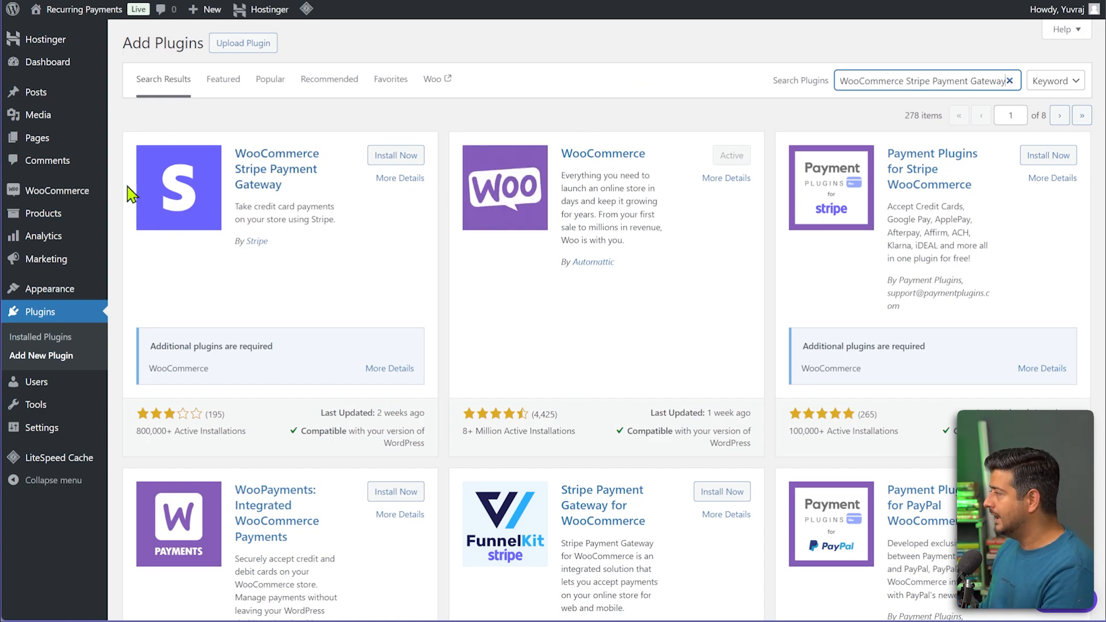
left_click(393, 157)
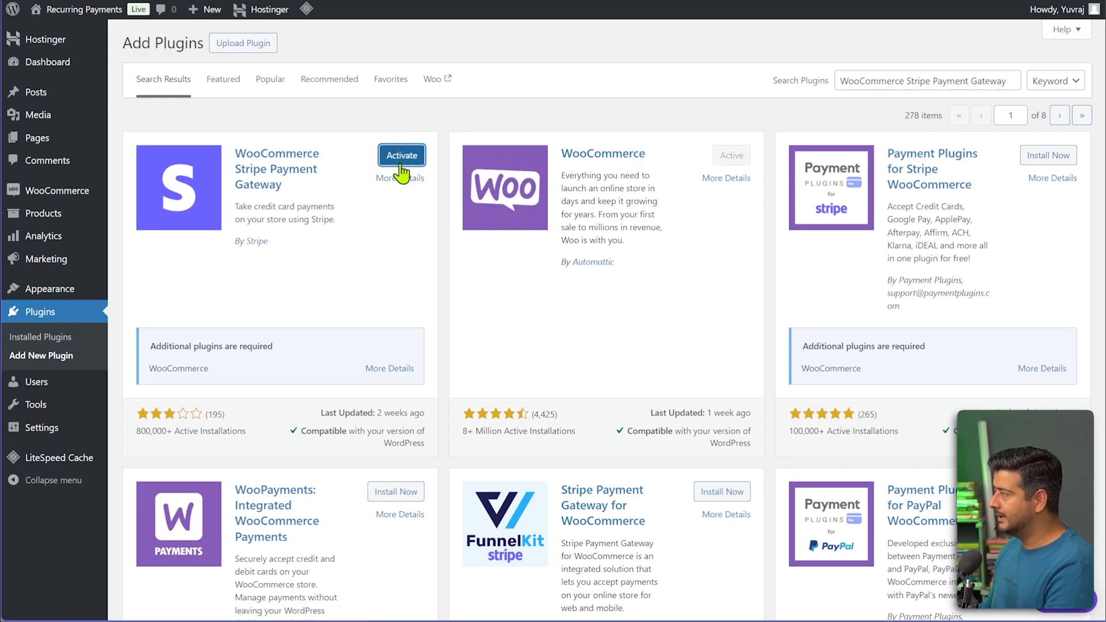
left_click(398, 159)
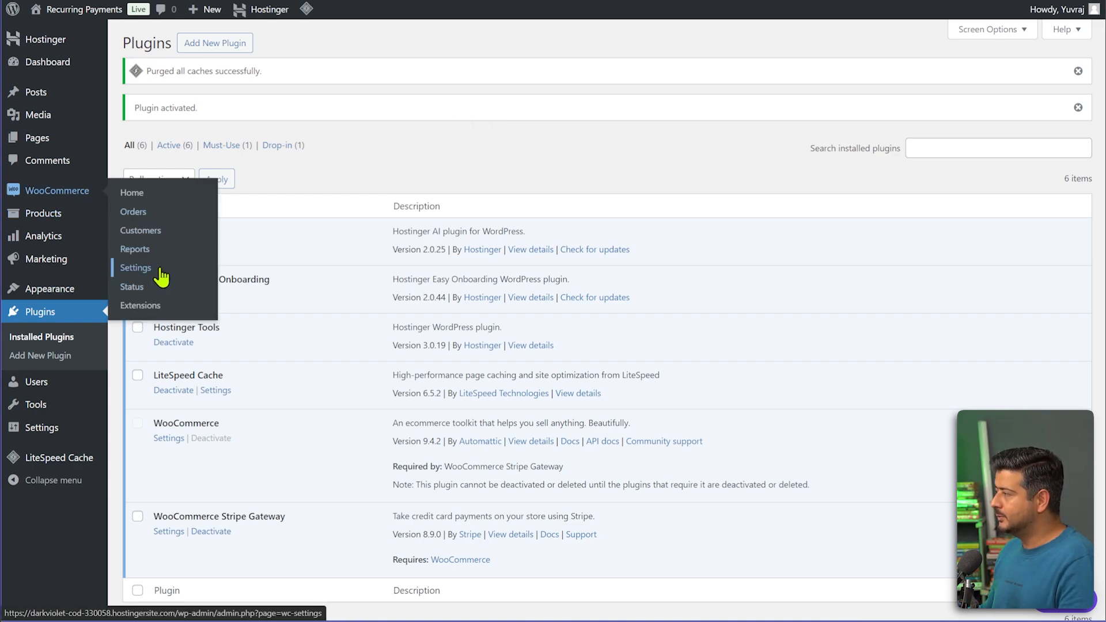
Open WooCommerce Settings at the Payments tab, where Stripe appears as a disabled method.
left_click(138, 268)
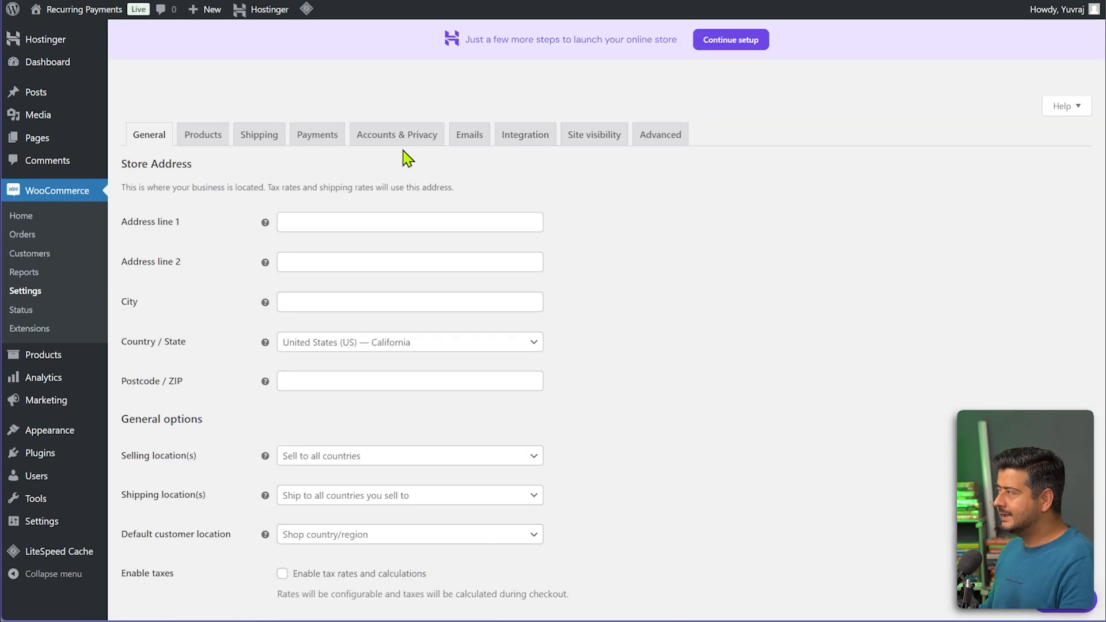
left_click(301, 141)
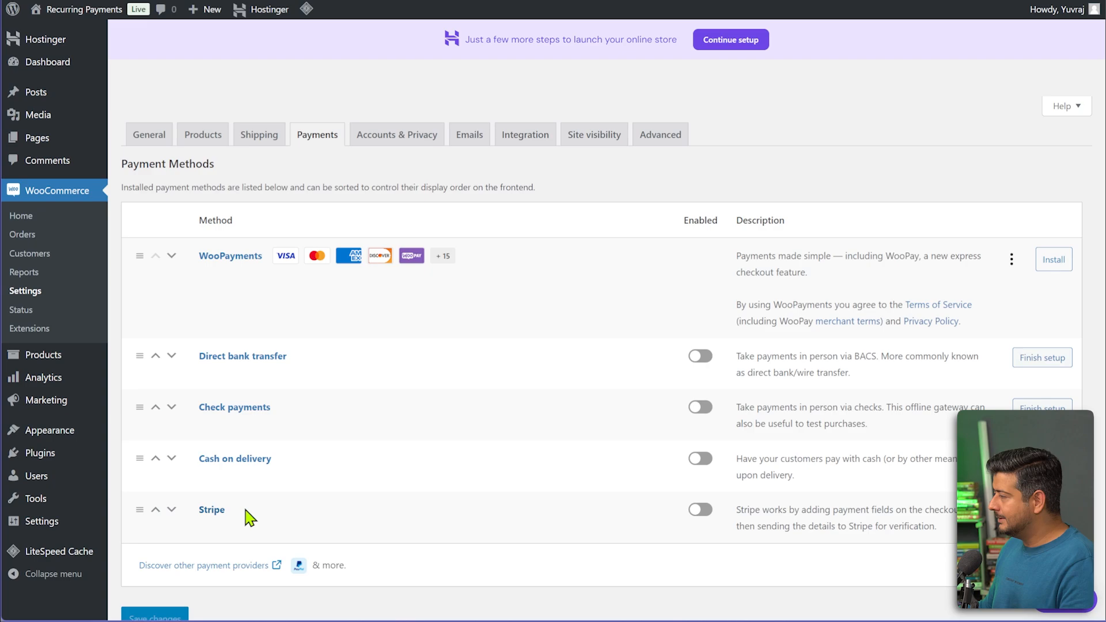
Start the Stripe gateway setup and skip the sign-up form to connect in test mode.
left_click_drag(136, 509, 160, 202)
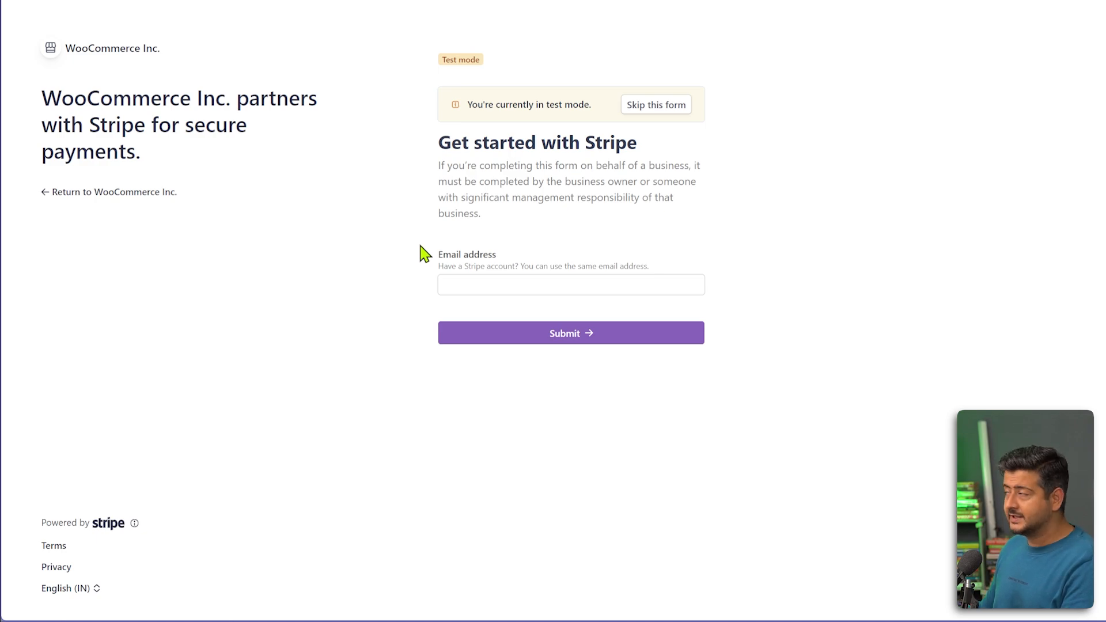
left_click(647, 110)
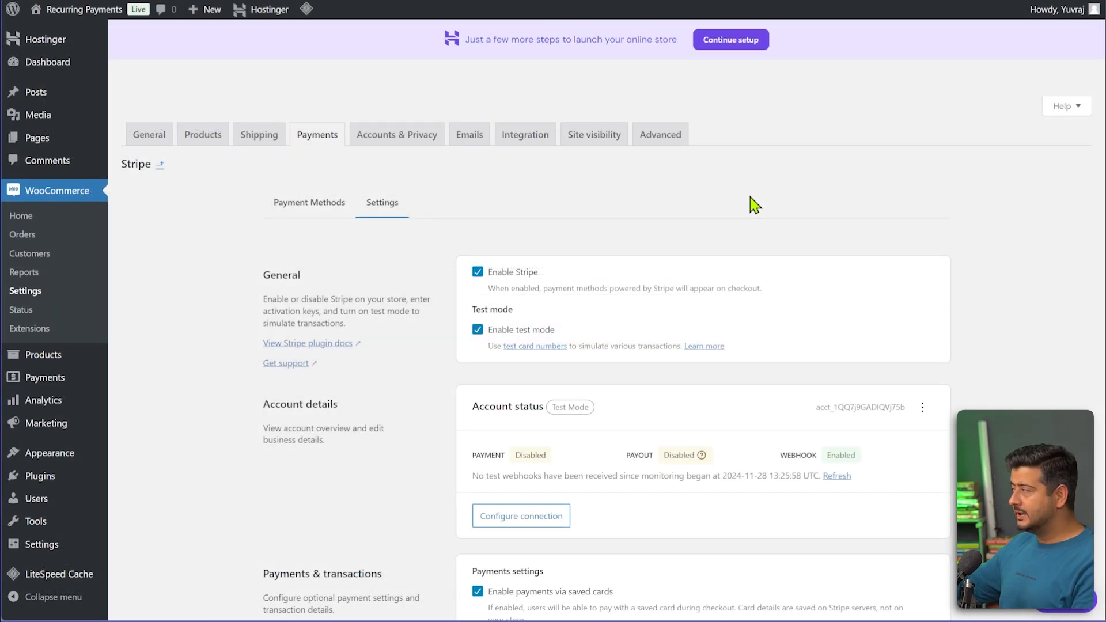
Review the Stripe settings and its connection configuration.
scroll(753, 204, "down", 1)
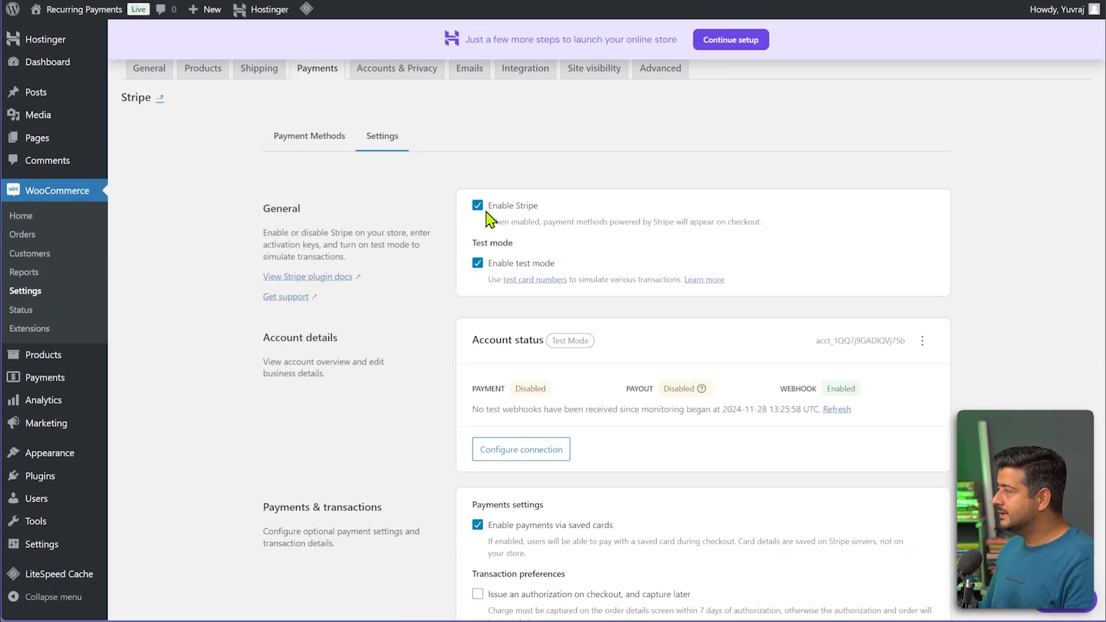
scroll(484, 282, "down", 2)
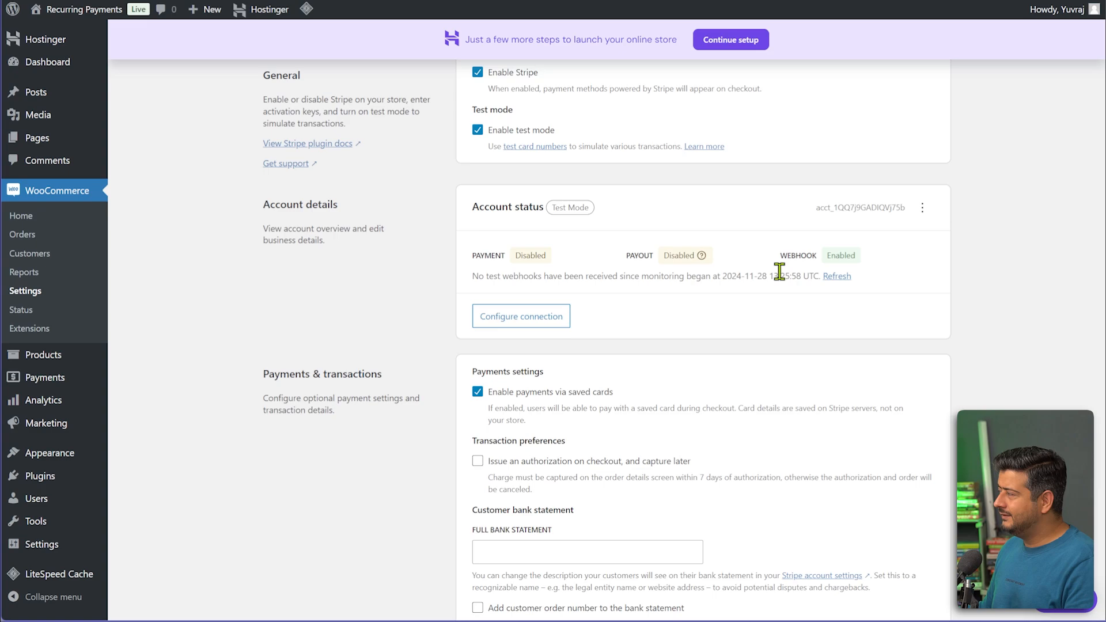
left_click(532, 321)
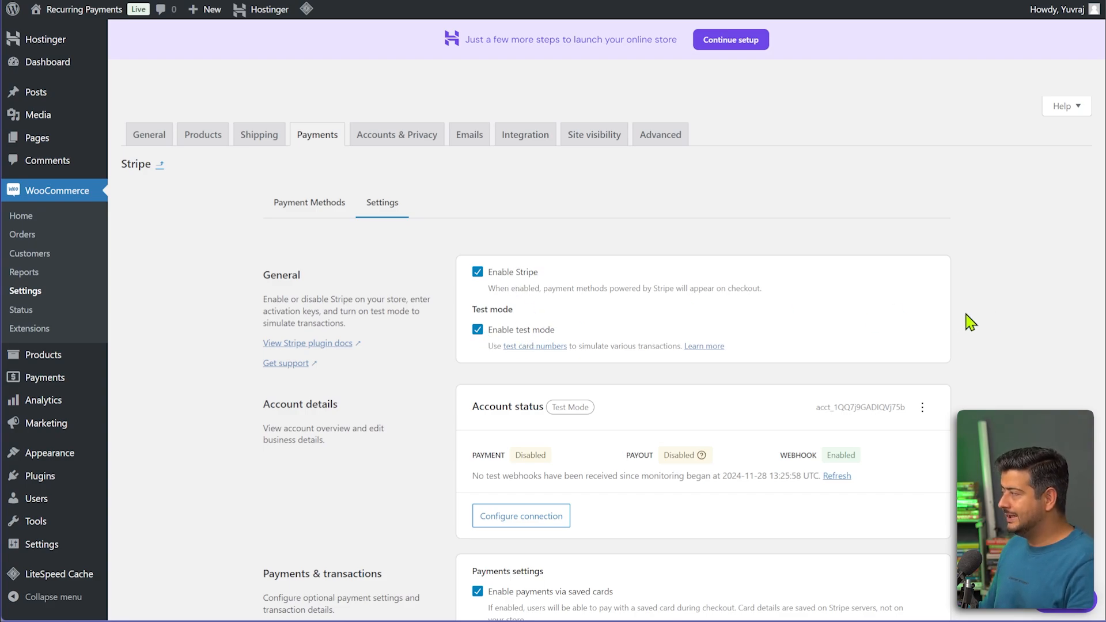
scroll(971, 323, "down", 3)
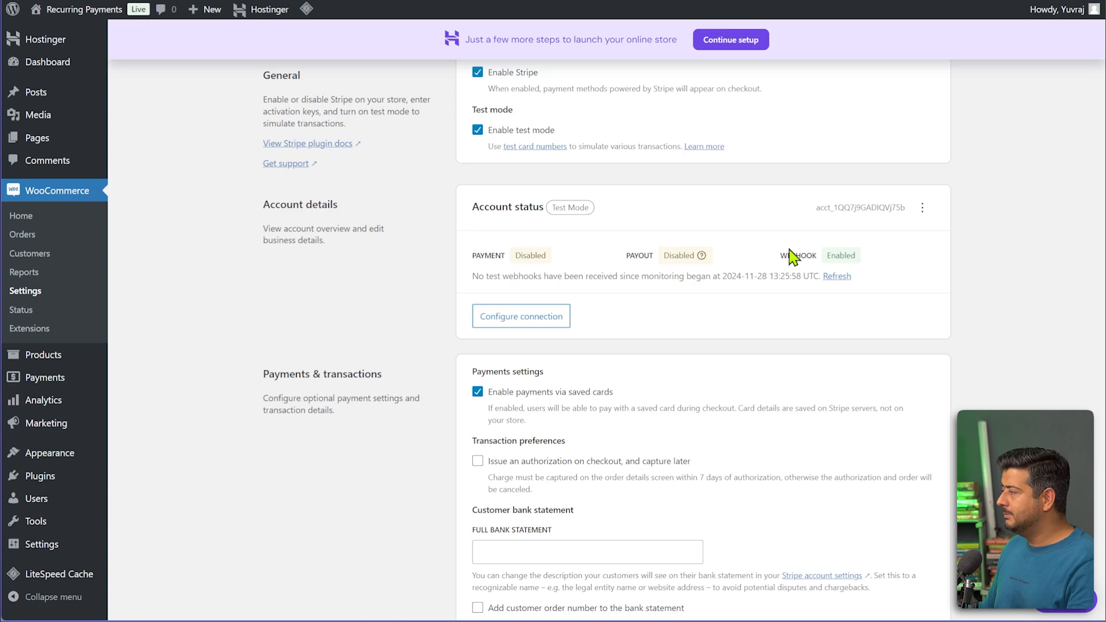
scroll(655, 348, "down", 5)
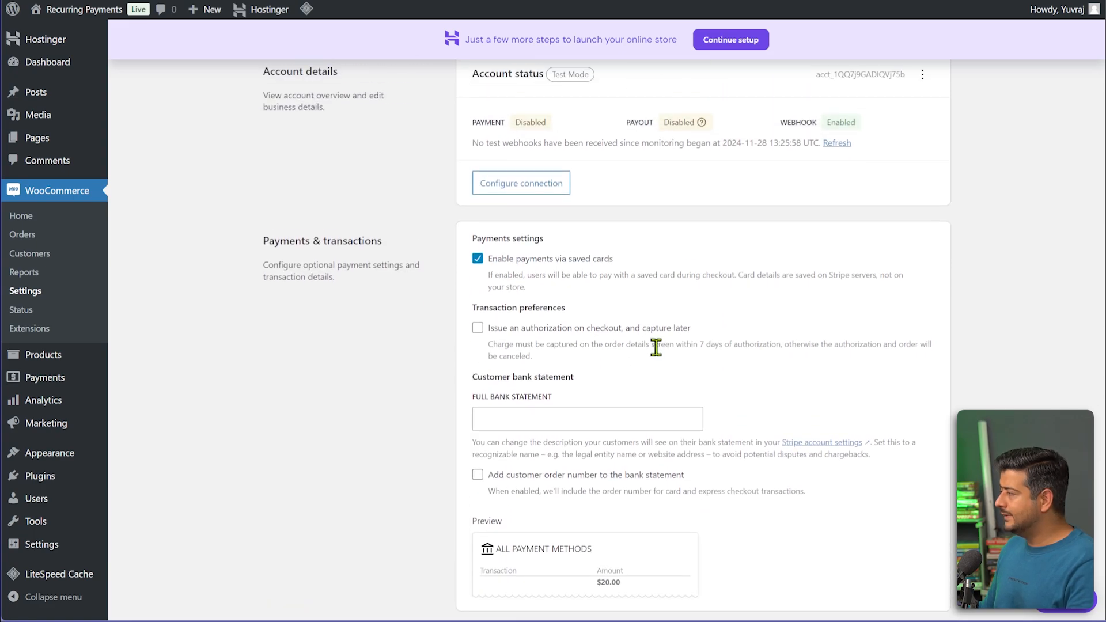
scroll(612, 341, "down", 3)
scroll(615, 345, "up", 10)
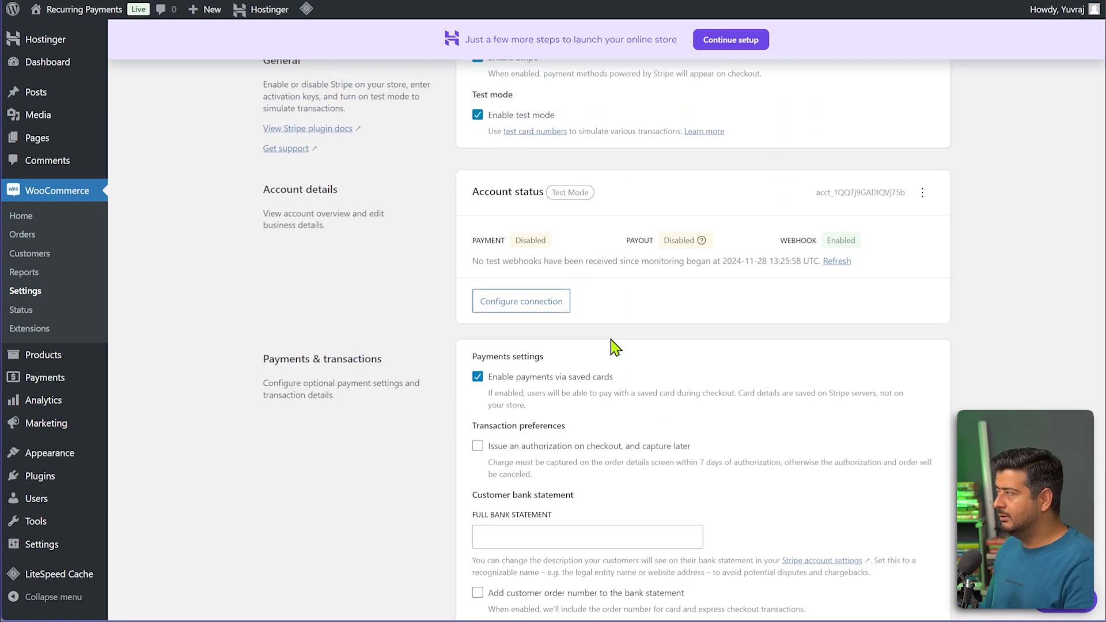
scroll(616, 346, "up", 4)
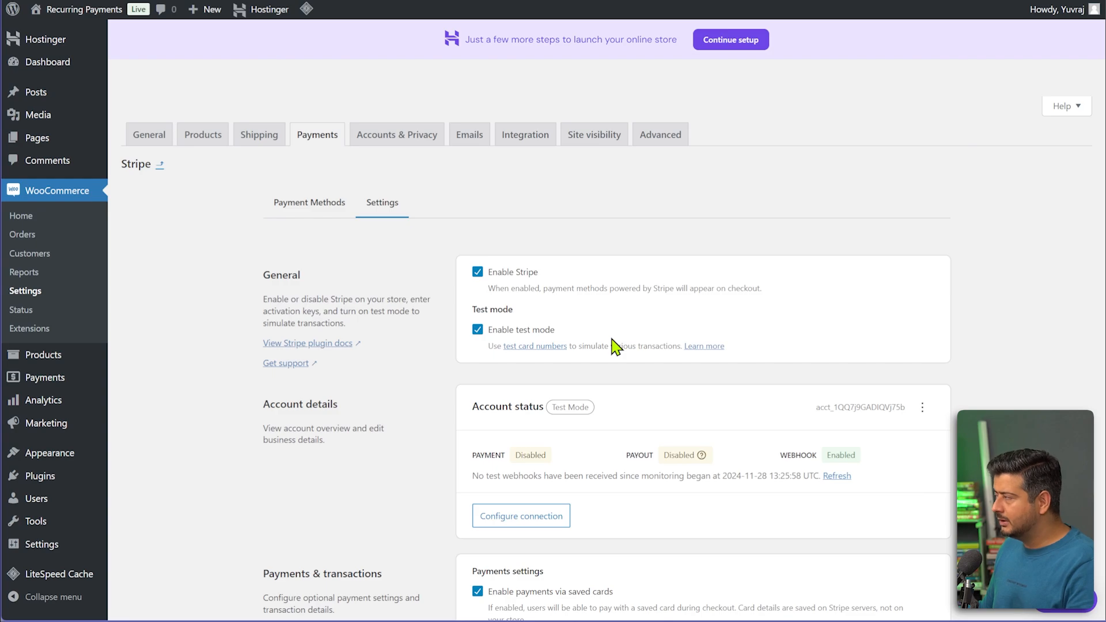
Review Stripe's Payment Methods: credit/debit cards enabled, plus Apple Pay / Google Pay and Link.
left_click(317, 208)
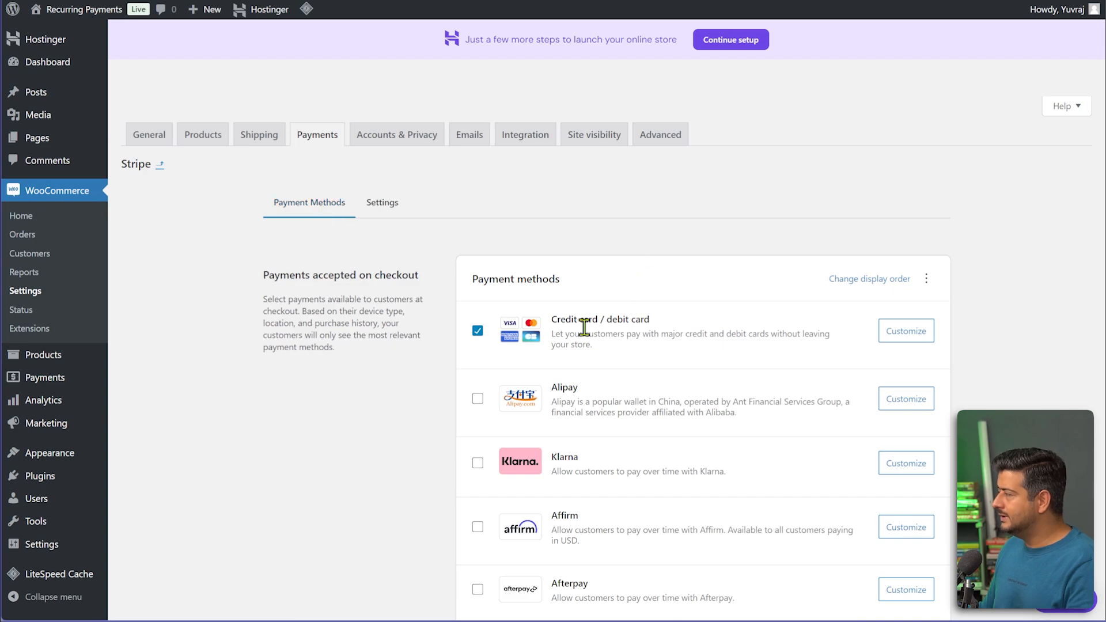
scroll(583, 300, "down", 4)
scroll(584, 327, "down", 9)
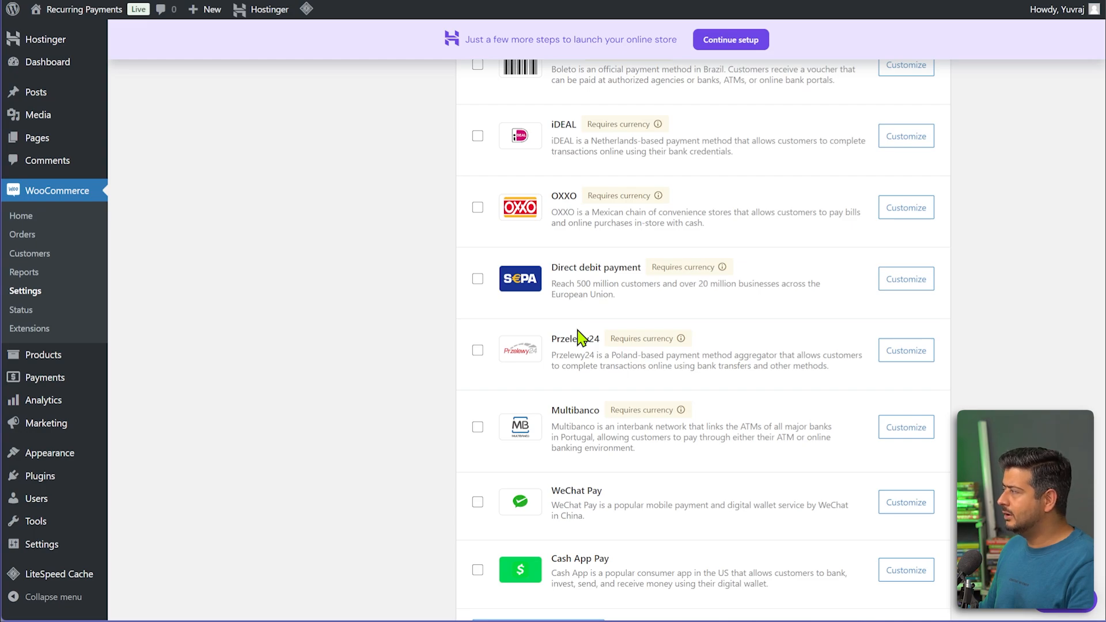
scroll(579, 337, "down", 4)
scroll(559, 369, "up", 17)
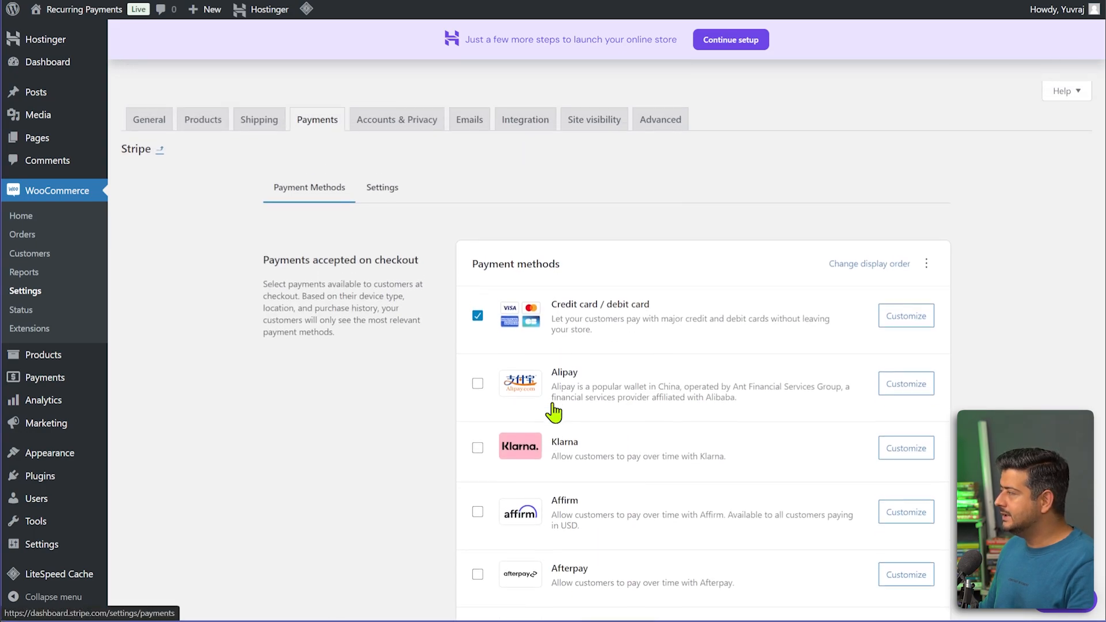
scroll(554, 411, "down", 1)
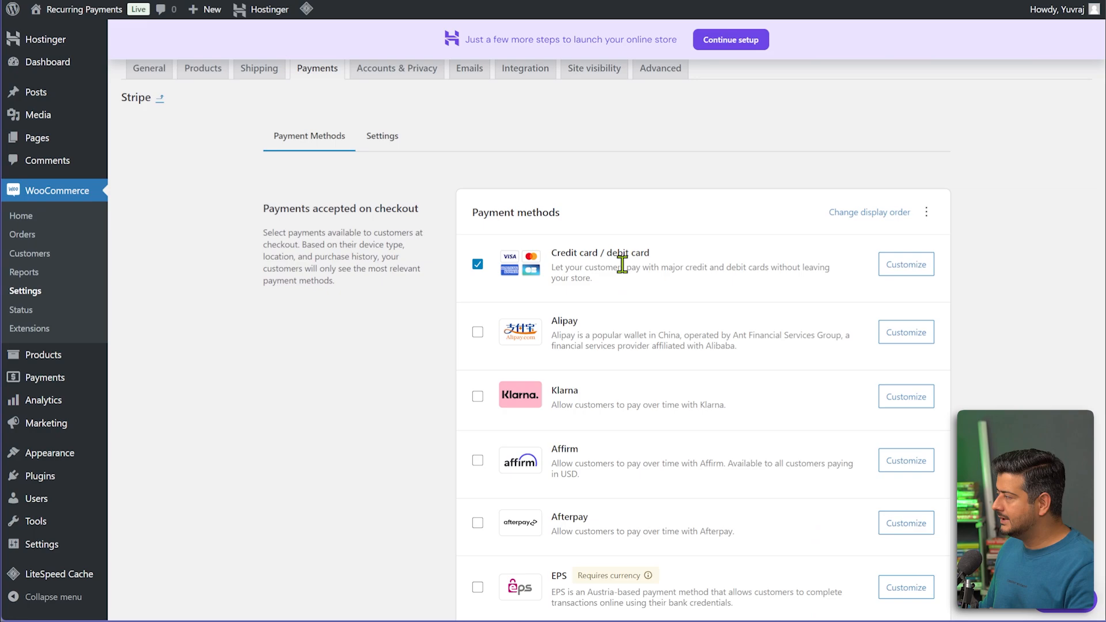
scroll(622, 271, "down", 3)
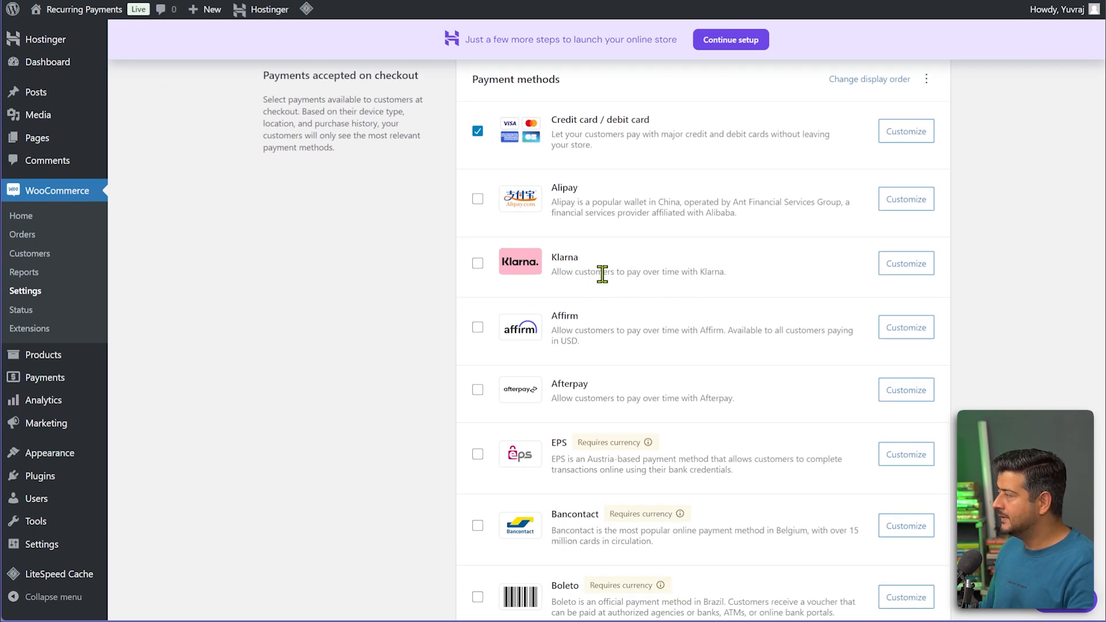
scroll(602, 274, "down", 13)
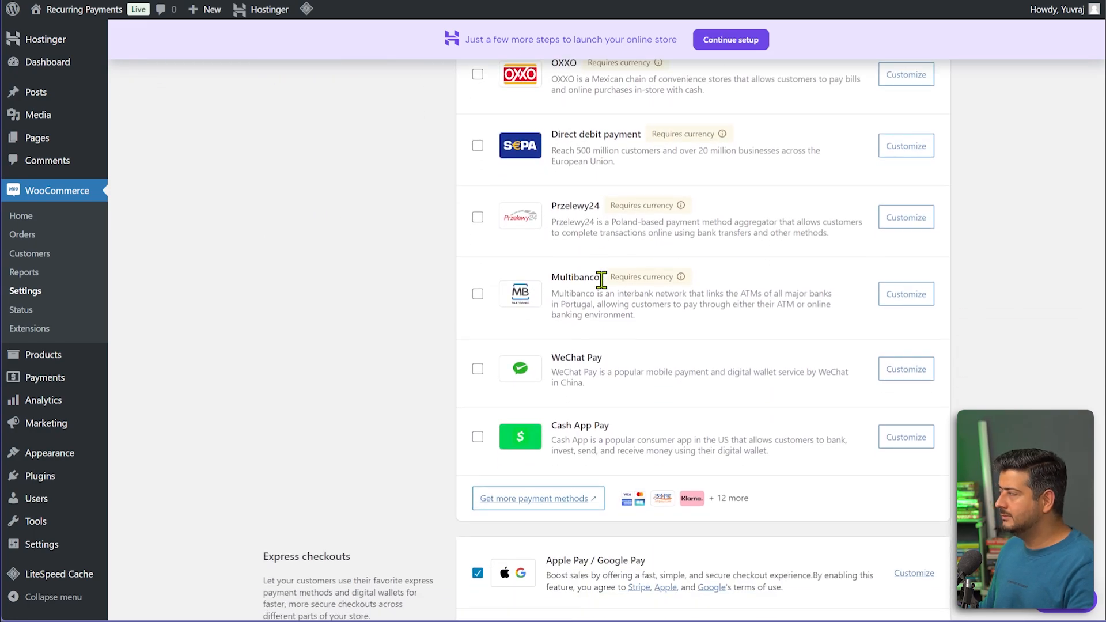
scroll(611, 288, "down", 4)
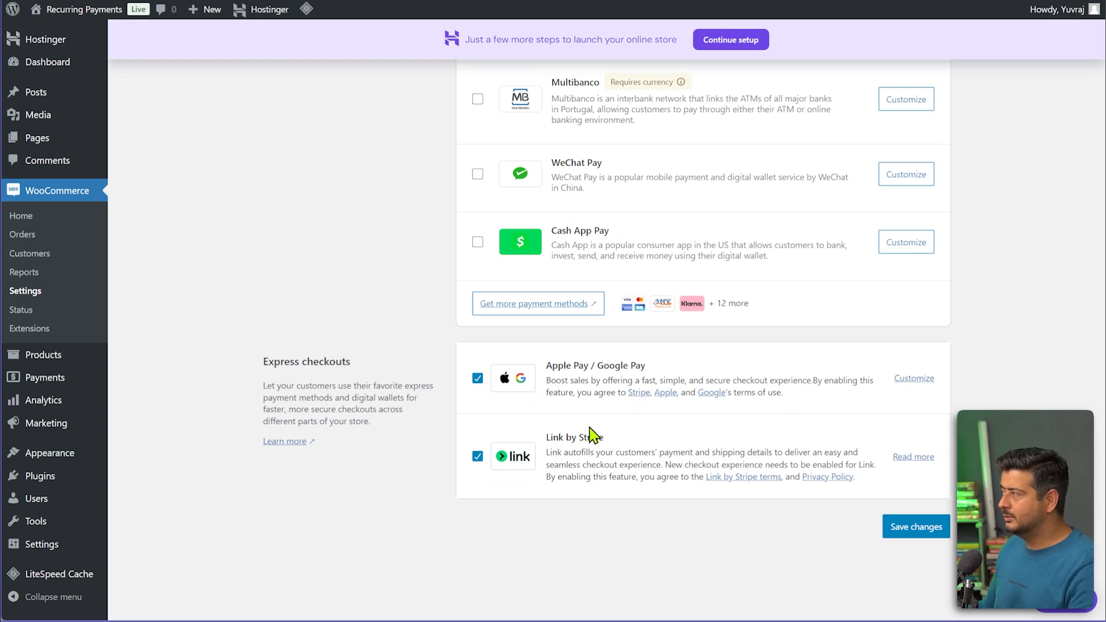
scroll(582, 429, "up", 15)
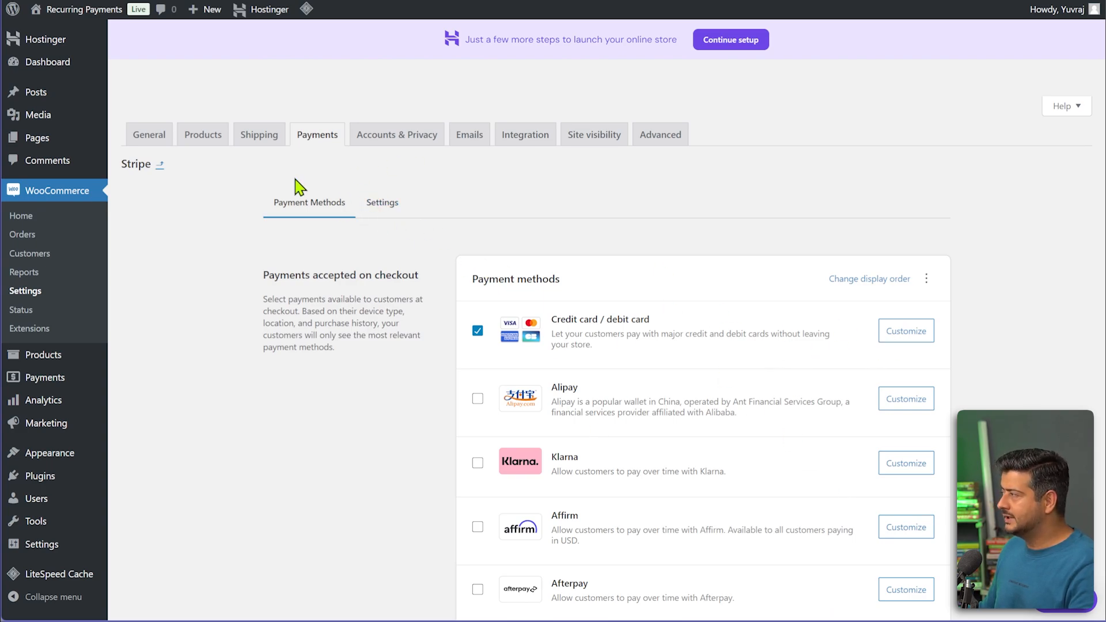
Move the enabled Stripe method to the top of the payment methods list and save.
left_click(306, 143)
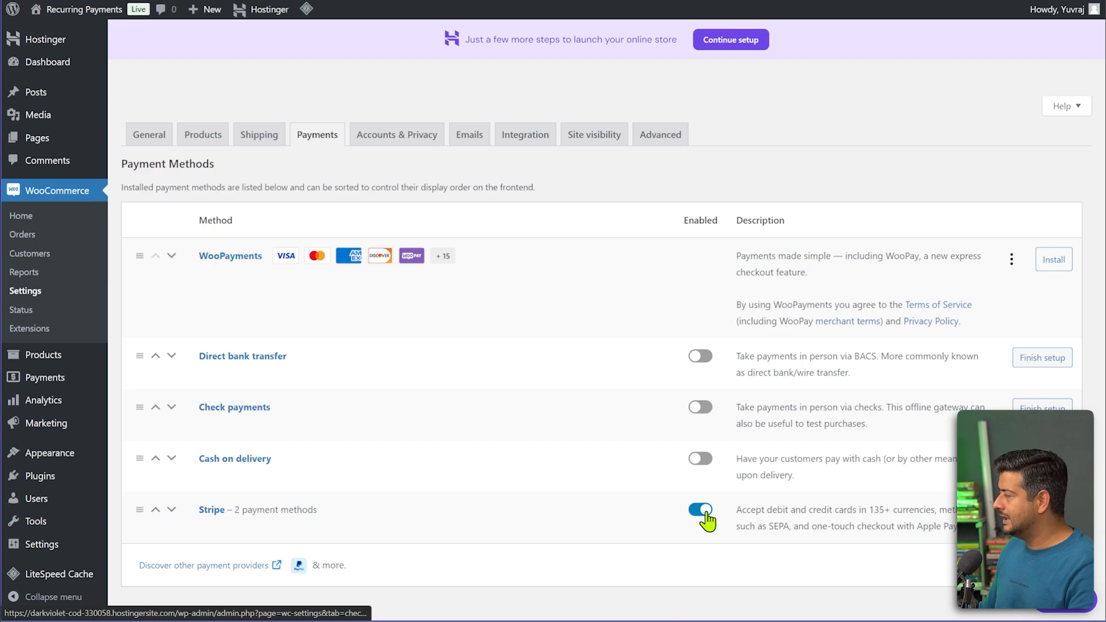
left_click_drag(140, 517, 153, 218)
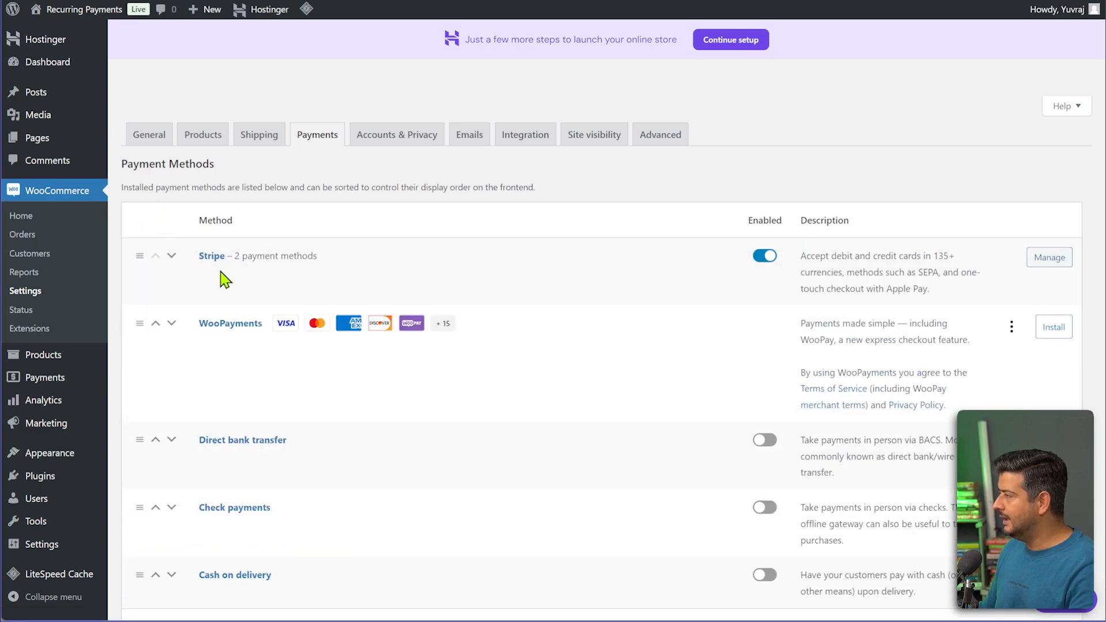
scroll(921, 418, "down", 3)
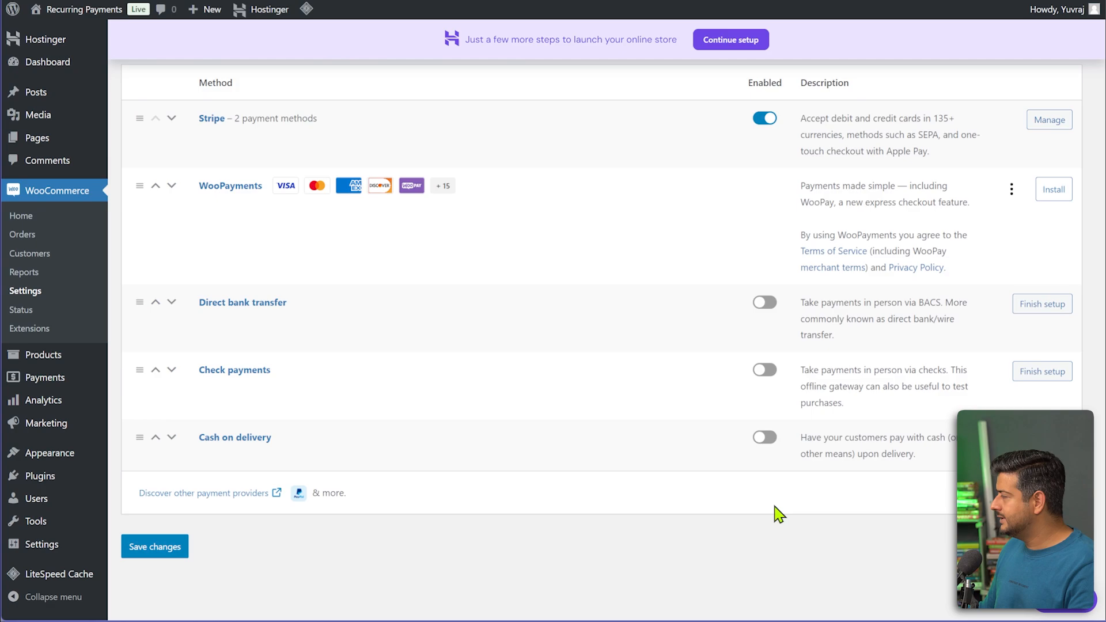
left_click(167, 544)
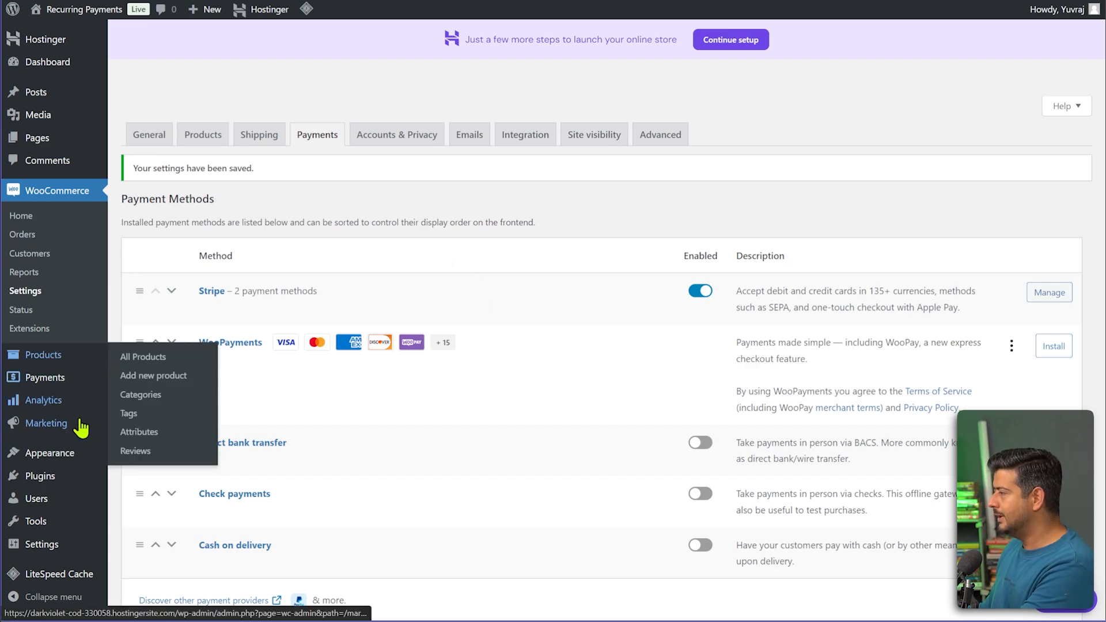
Search for 'YITH WooCommerce Subscription', then install and activate it.
mouse_move(42, 481)
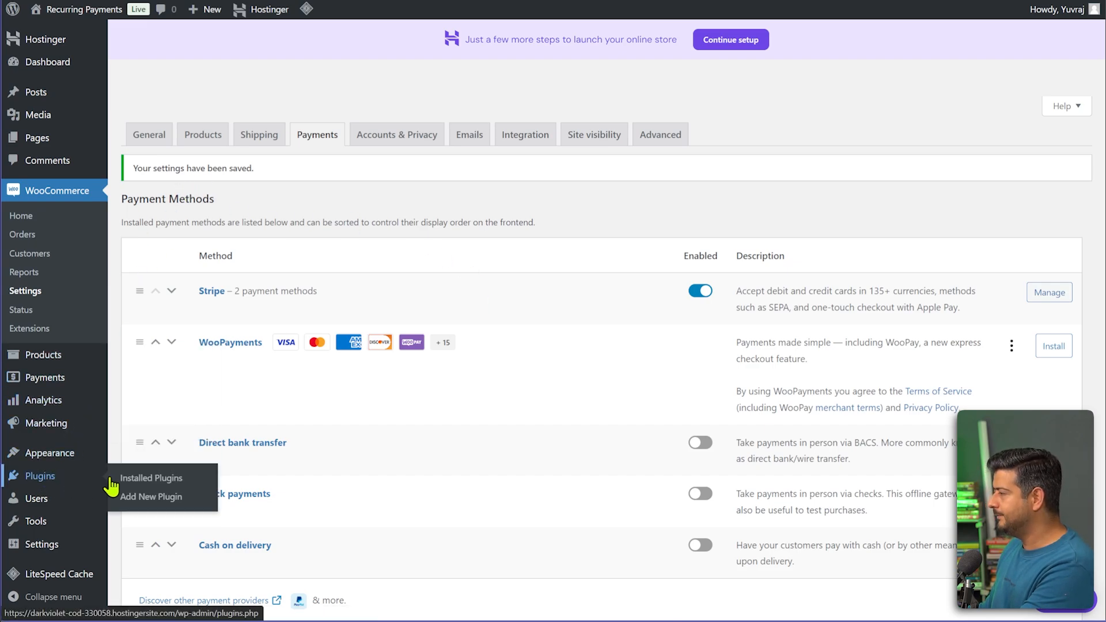
left_click(164, 498)
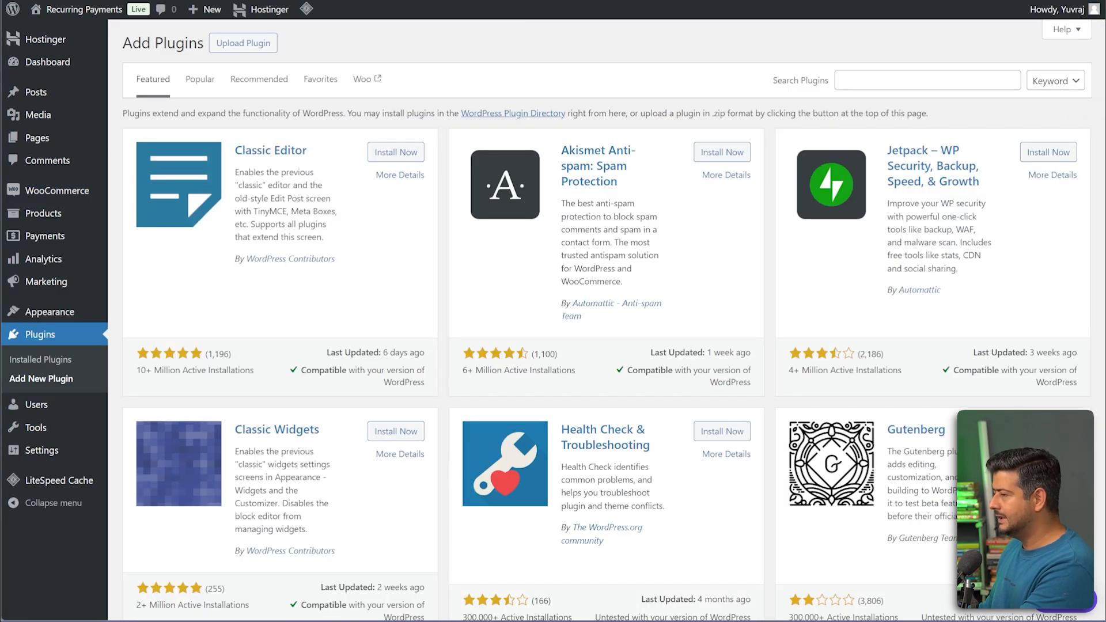
left_click(862, 81)
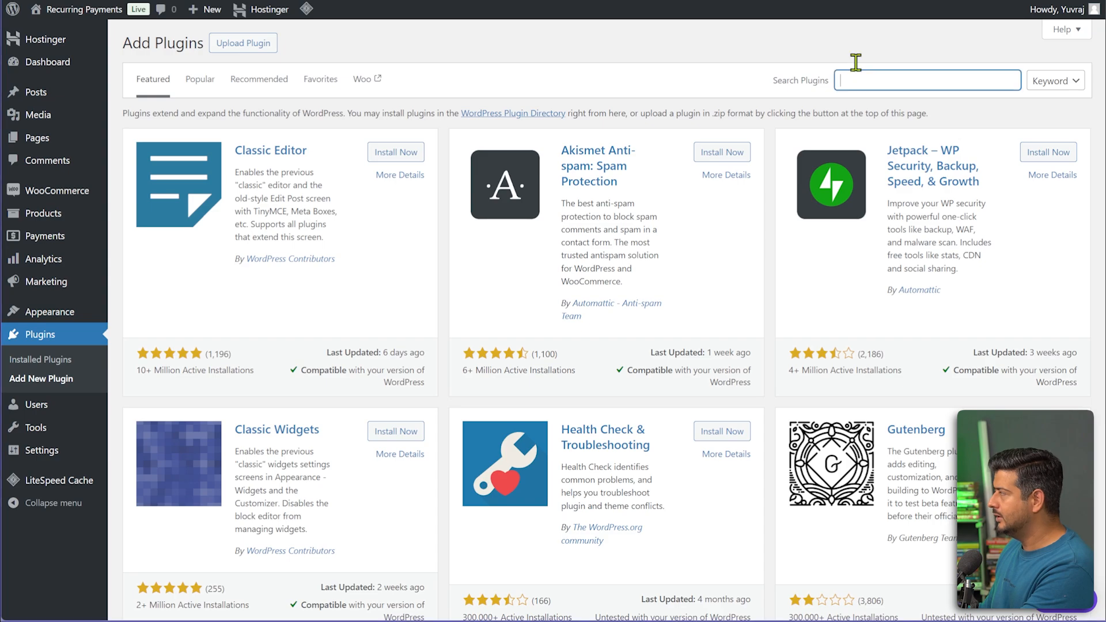
type("YITH WooCommerce Subscription")
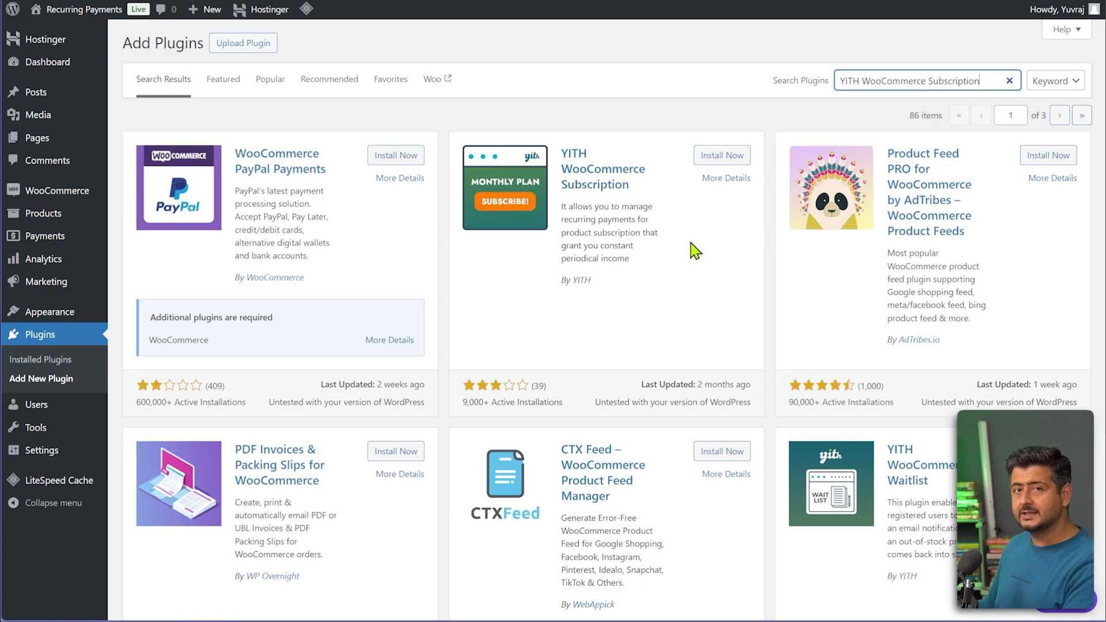
left_click(706, 156)
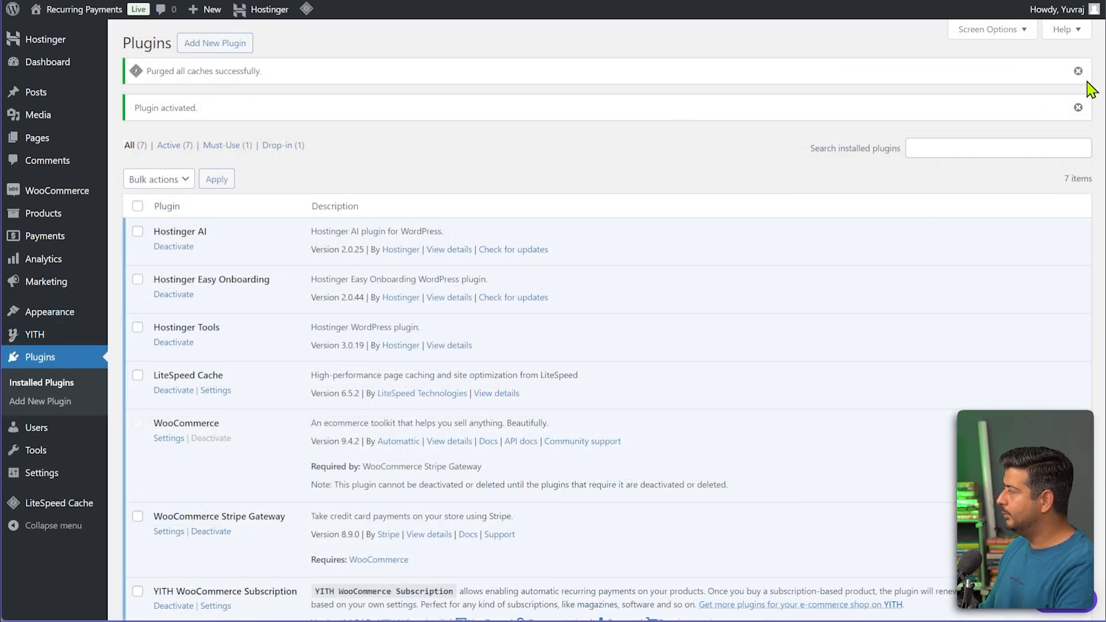
Dismiss the cache purge and plugin activated notices.
left_click(1078, 70)
left_click(1078, 71)
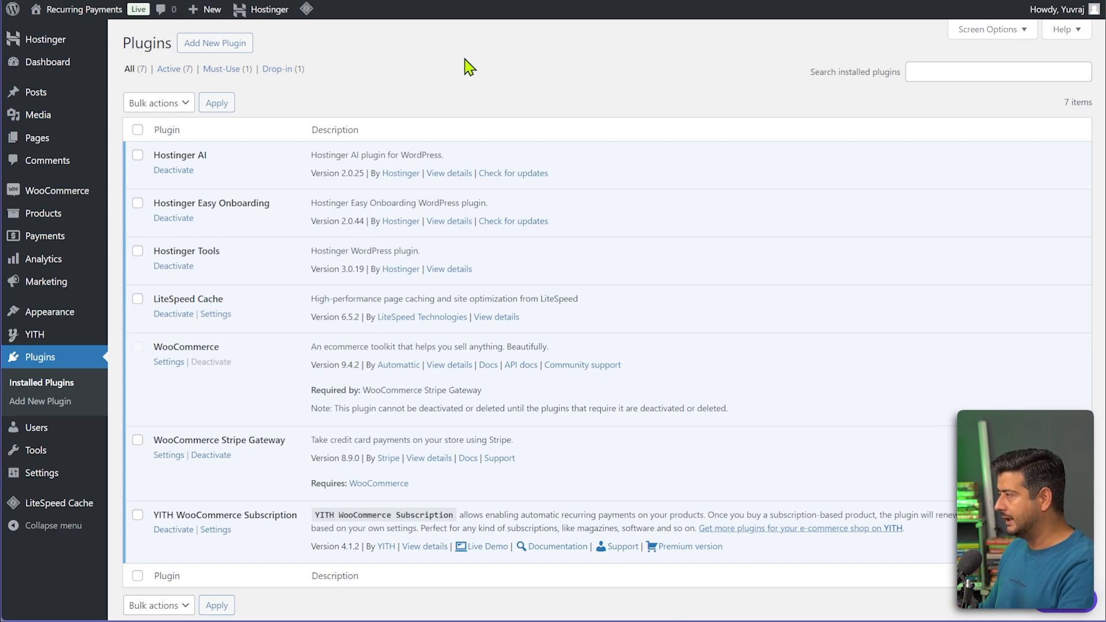
mouse_move(77, 224)
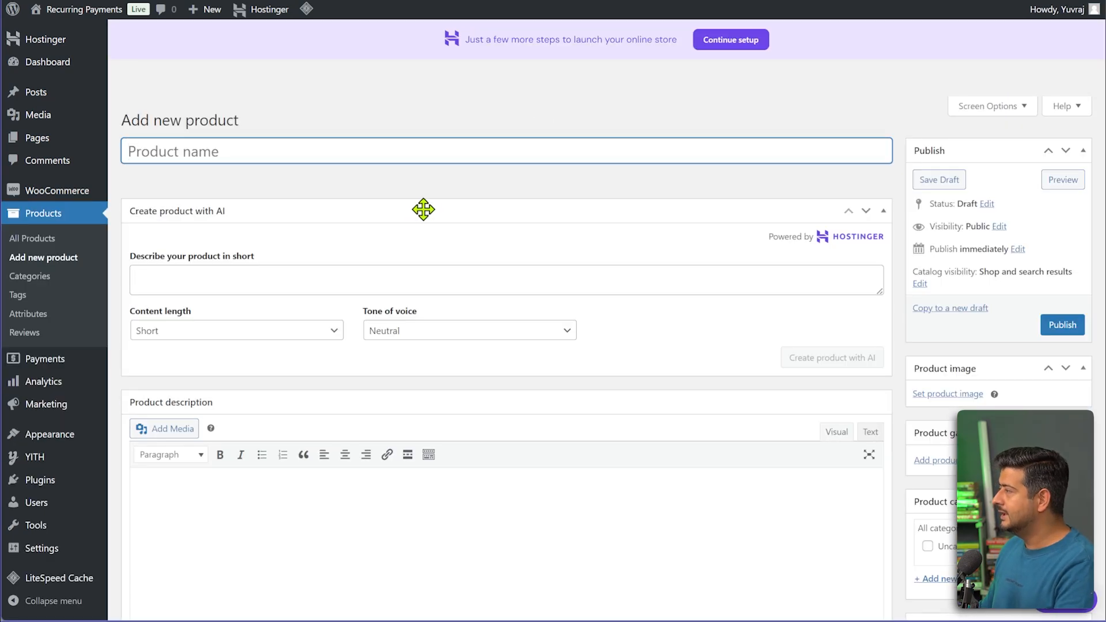
Collapse the Create product with AI box and name the product 'Book Club'.
left_click(424, 210)
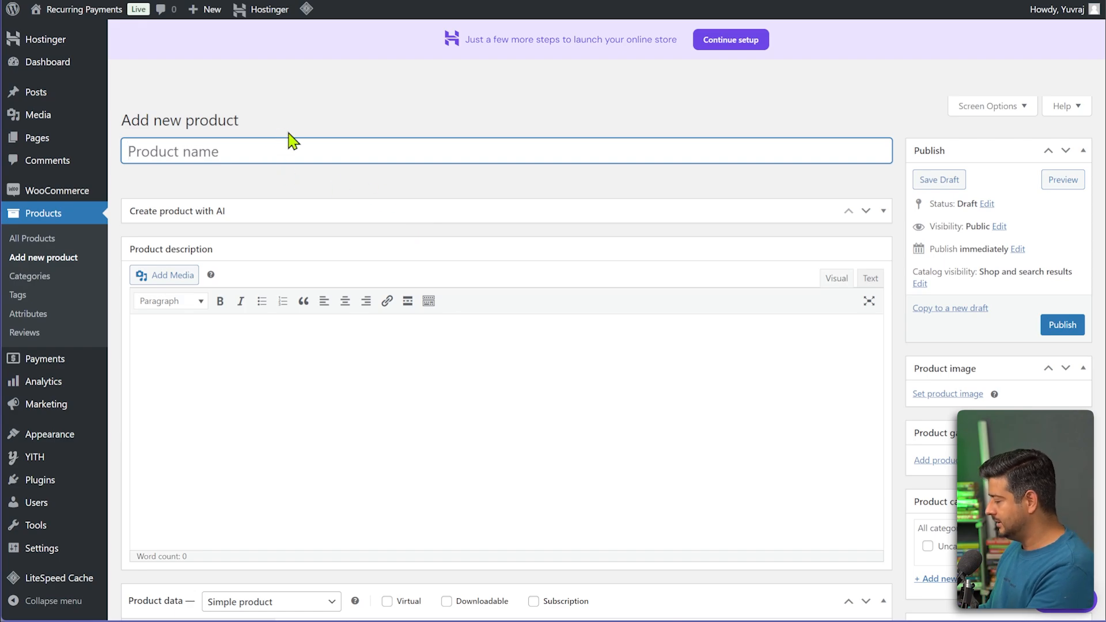
type("Book Club")
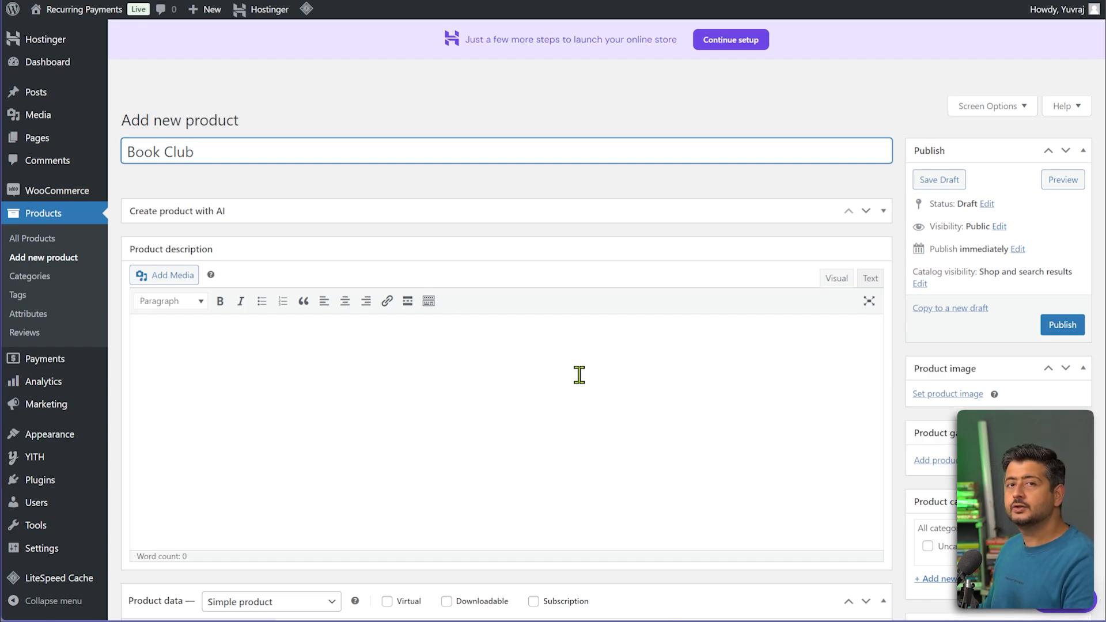
scroll(579, 375, "down", 7)
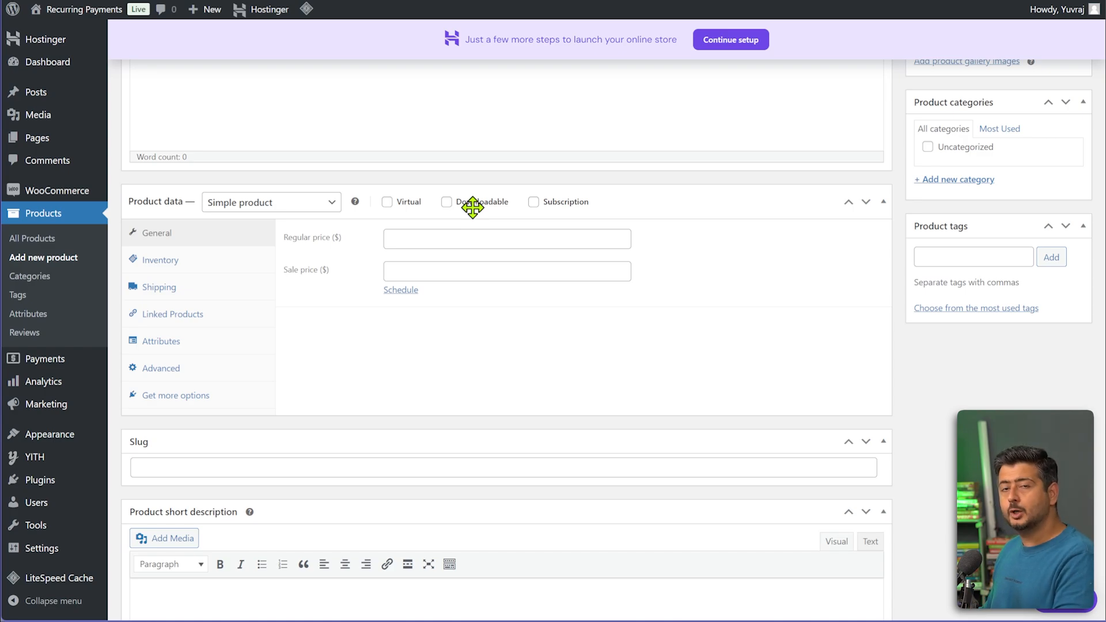
Mark Book Club as a subscription with a regular price of 49.
left_click(533, 203)
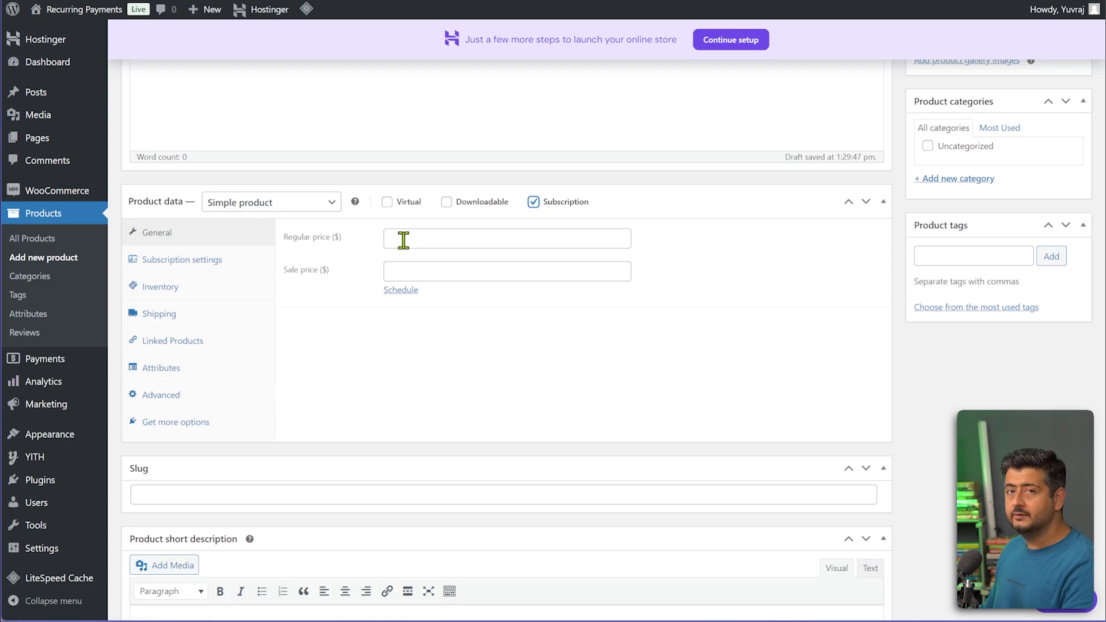
left_click(452, 239)
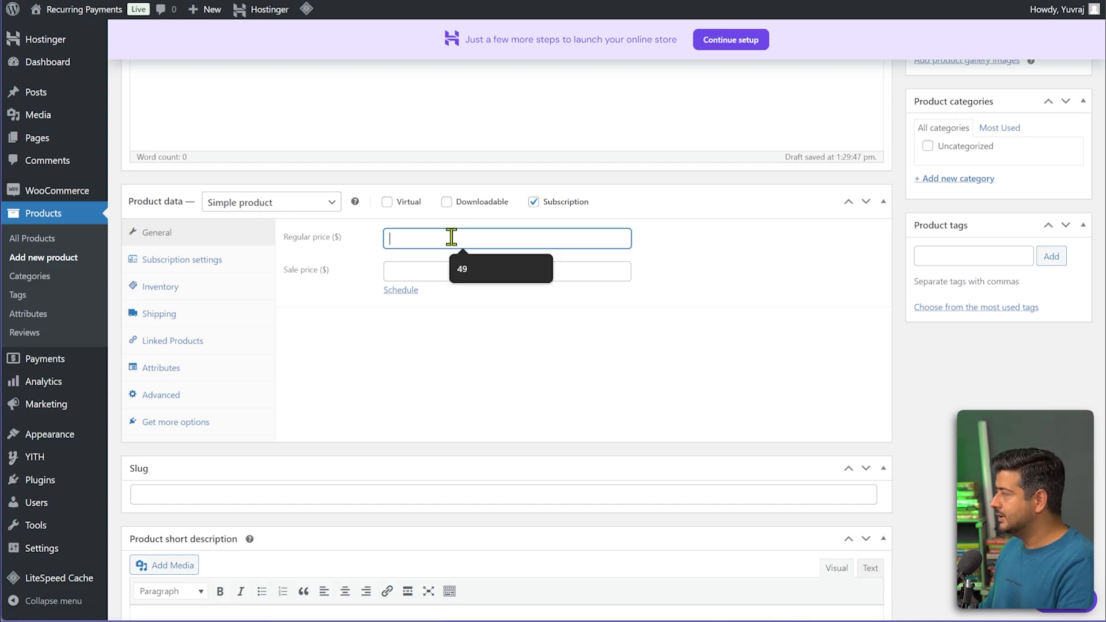
type("49")
left_click(311, 340)
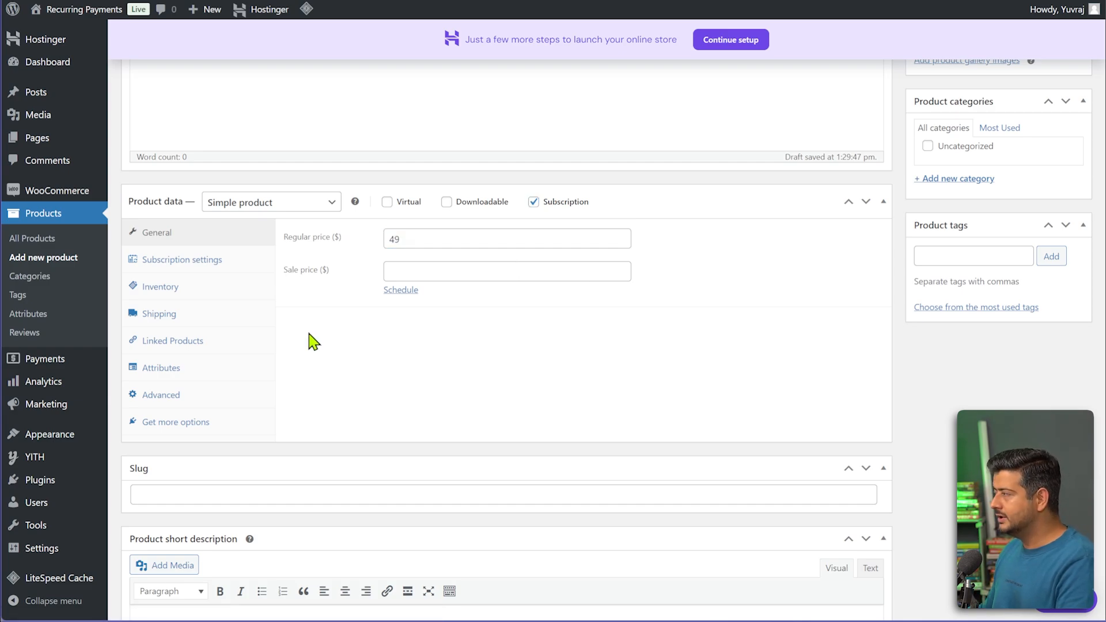
Set the subscription to bill every 1 month.
left_click(208, 263)
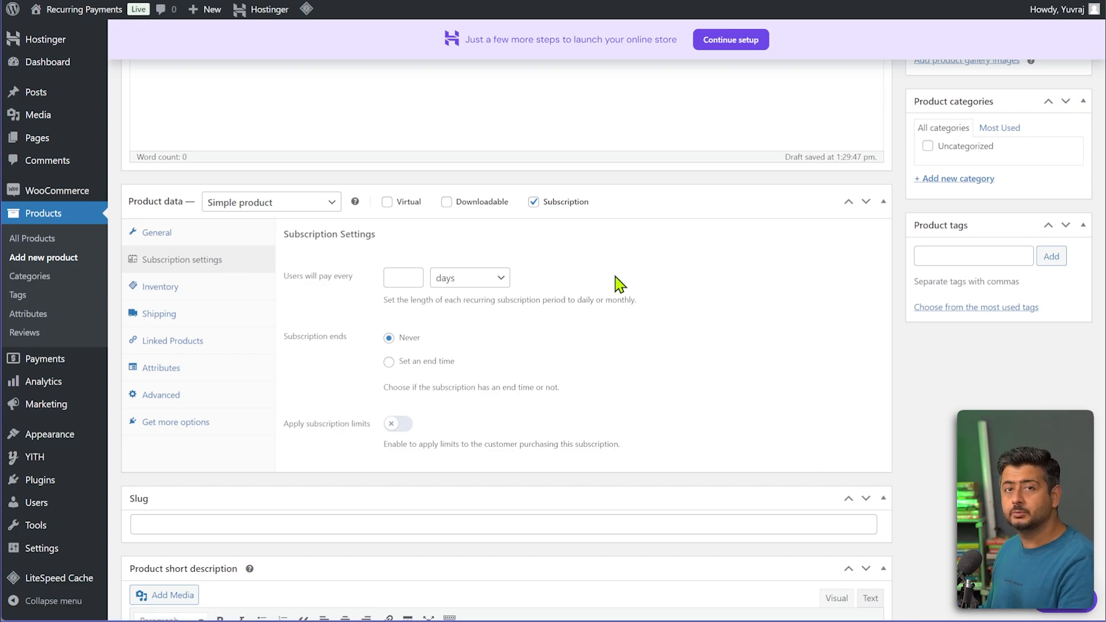
left_click(401, 277)
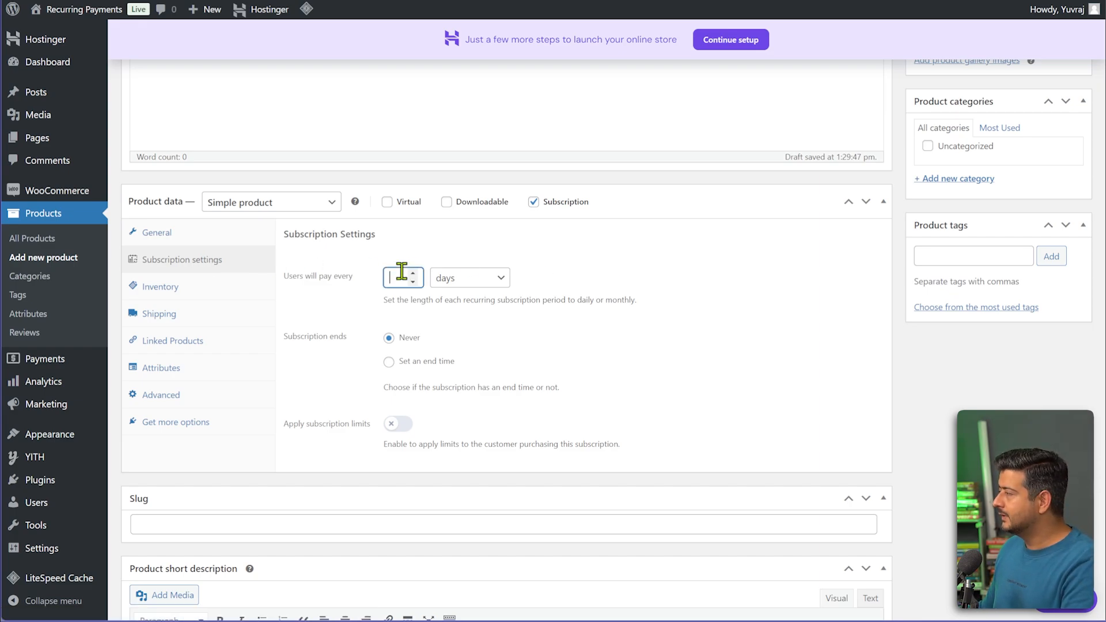
left_click(491, 274)
left_click(452, 311)
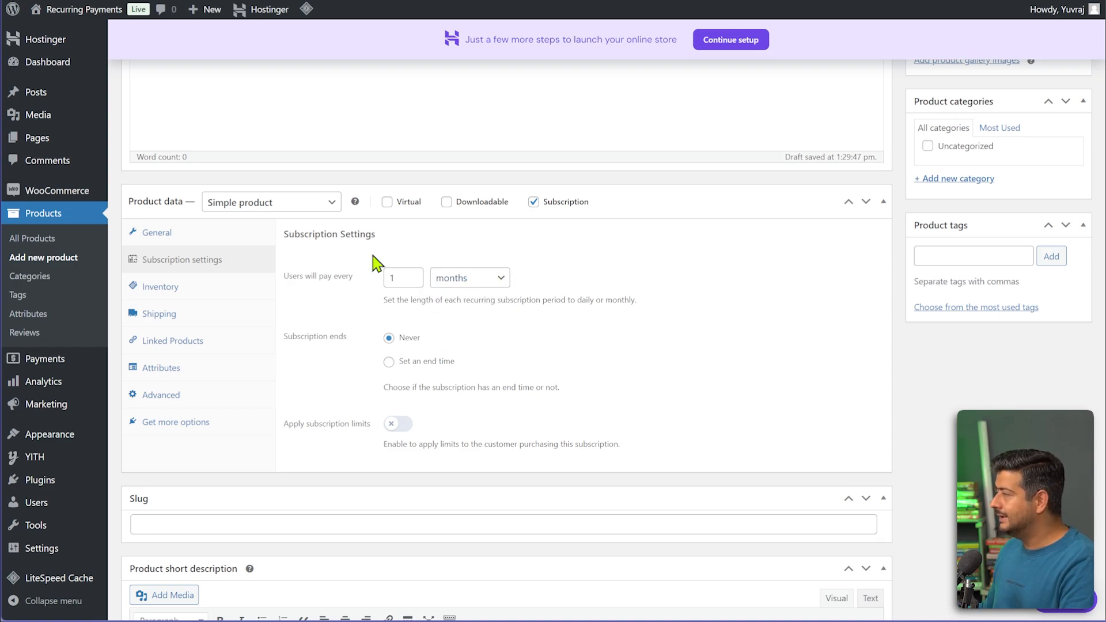
left_click(195, 232)
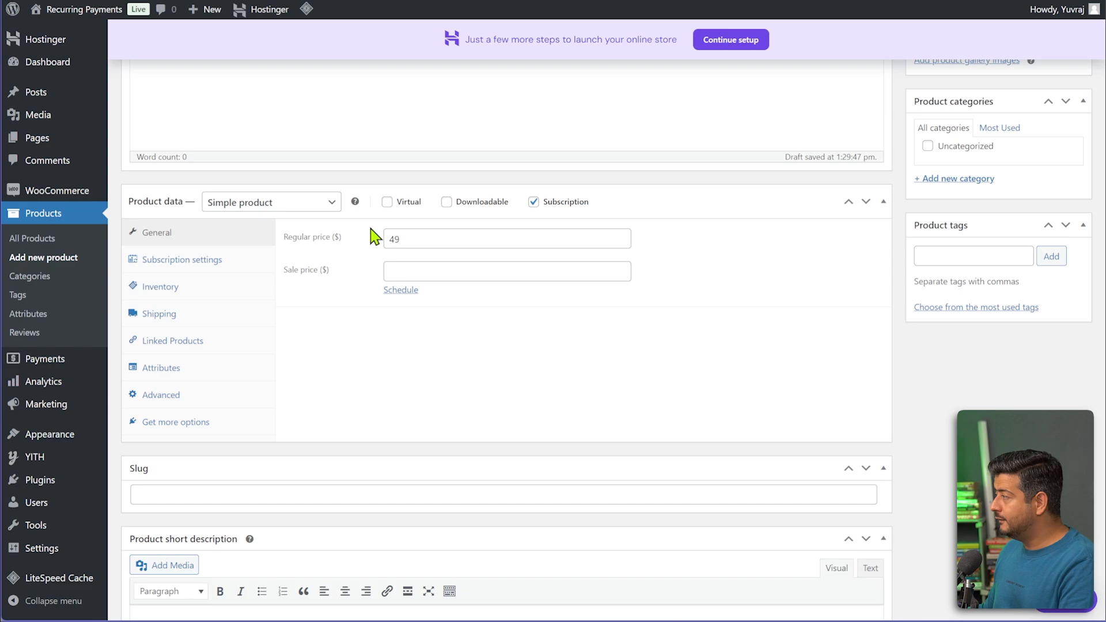
left_click(175, 264)
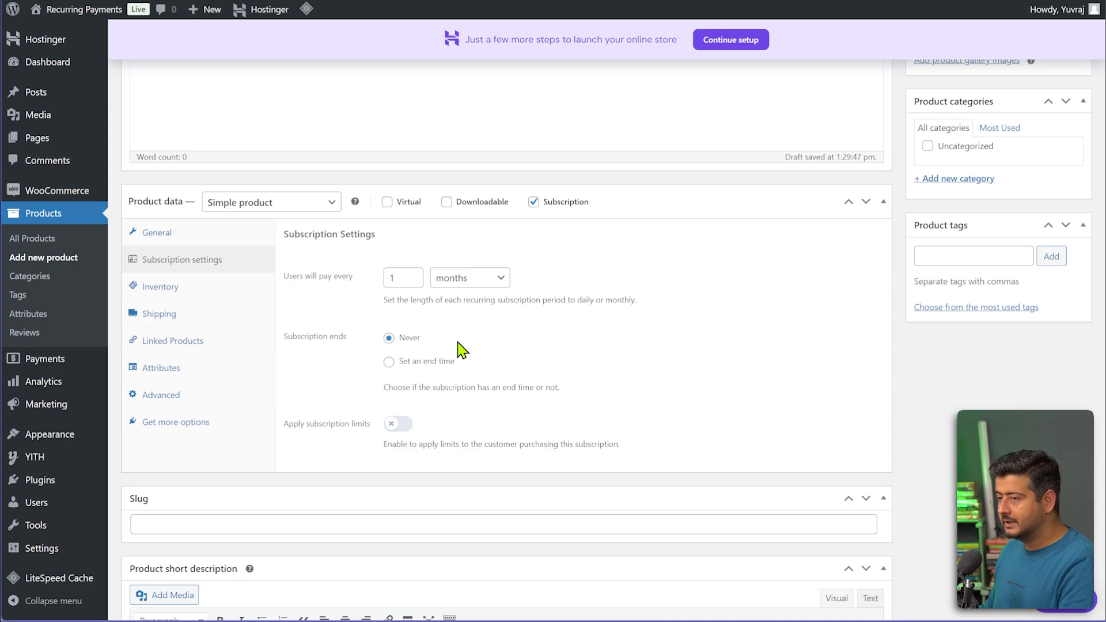
Leave the subscription ending at Never, with subscription limits turned off.
left_click(408, 361)
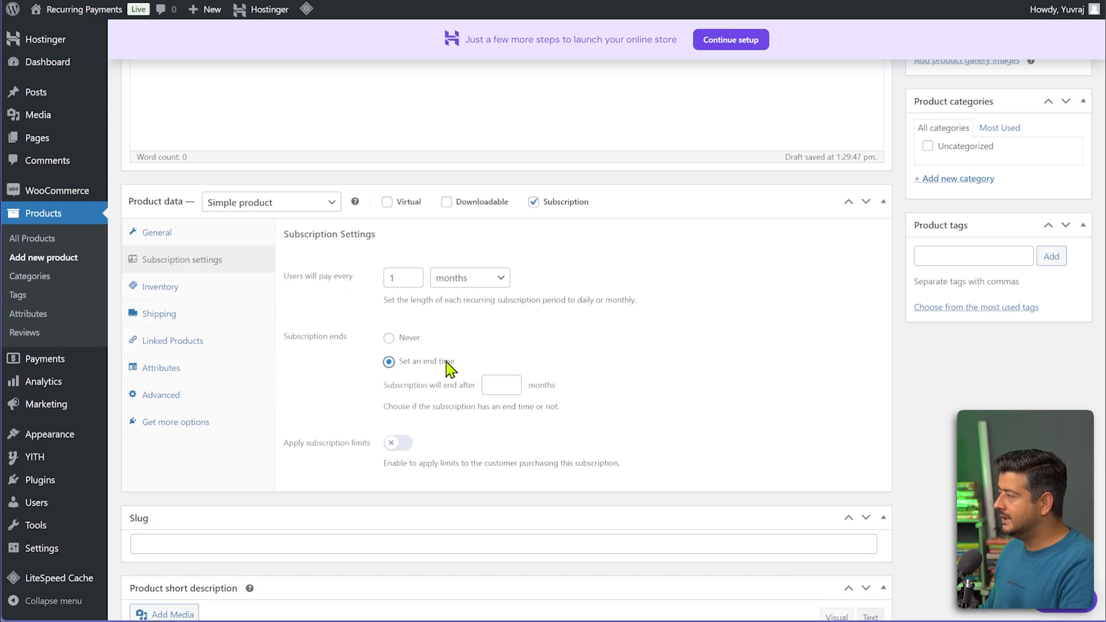
left_click(502, 384)
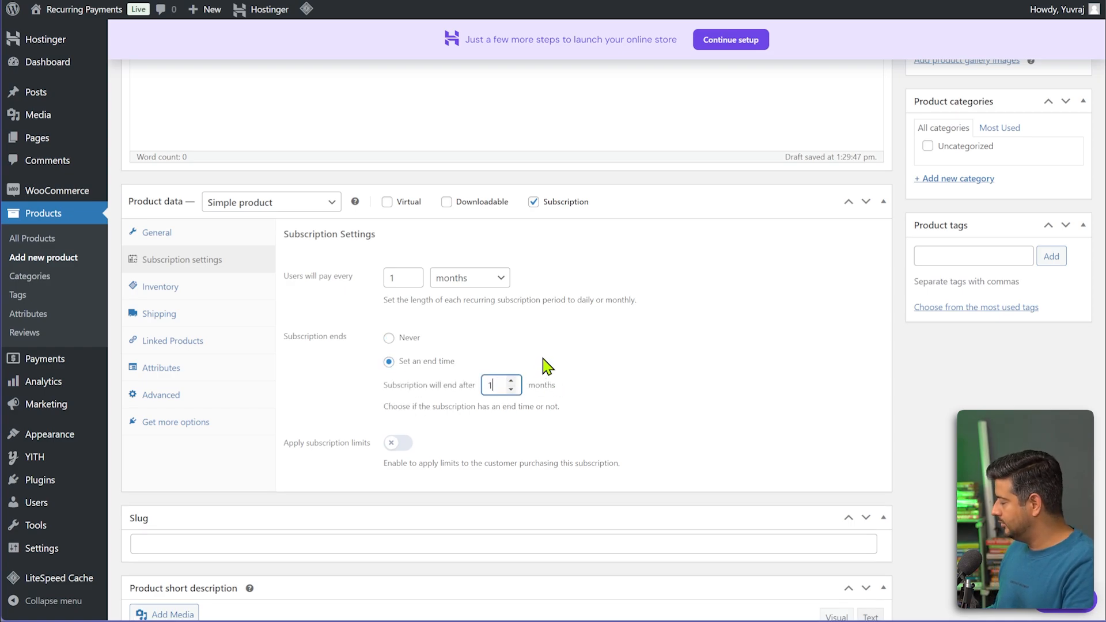
left_click(547, 365)
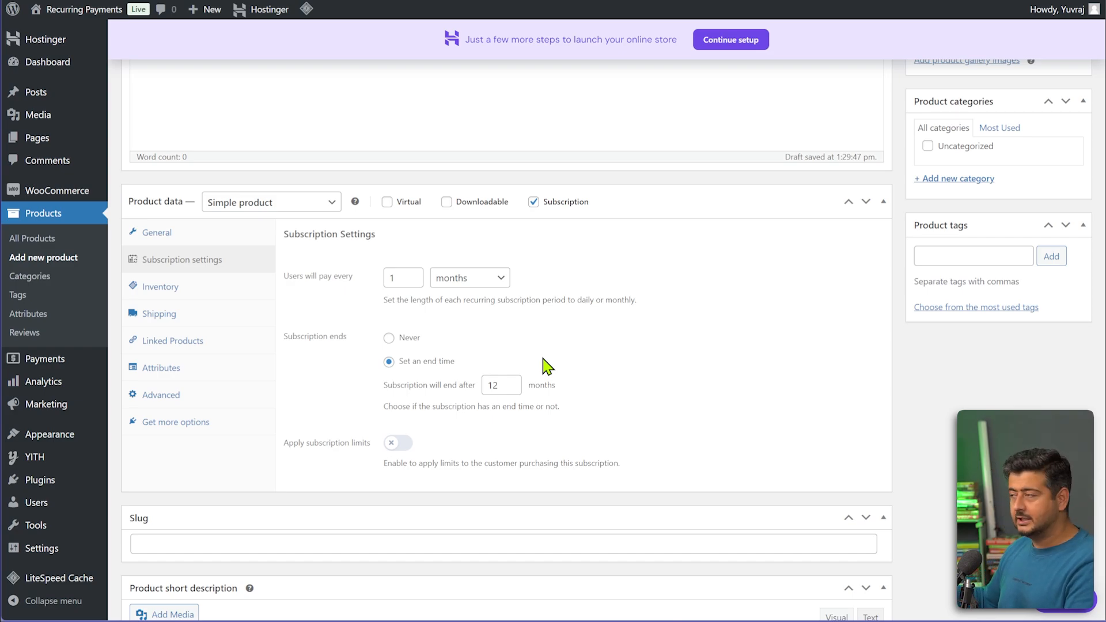
left_click(400, 443)
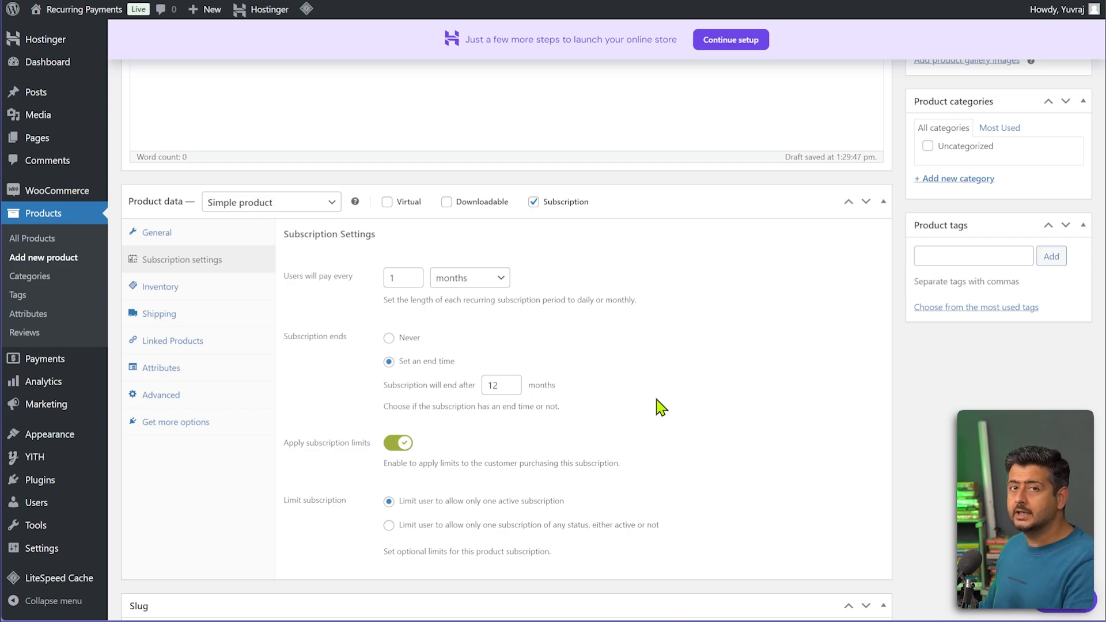
left_click(410, 444)
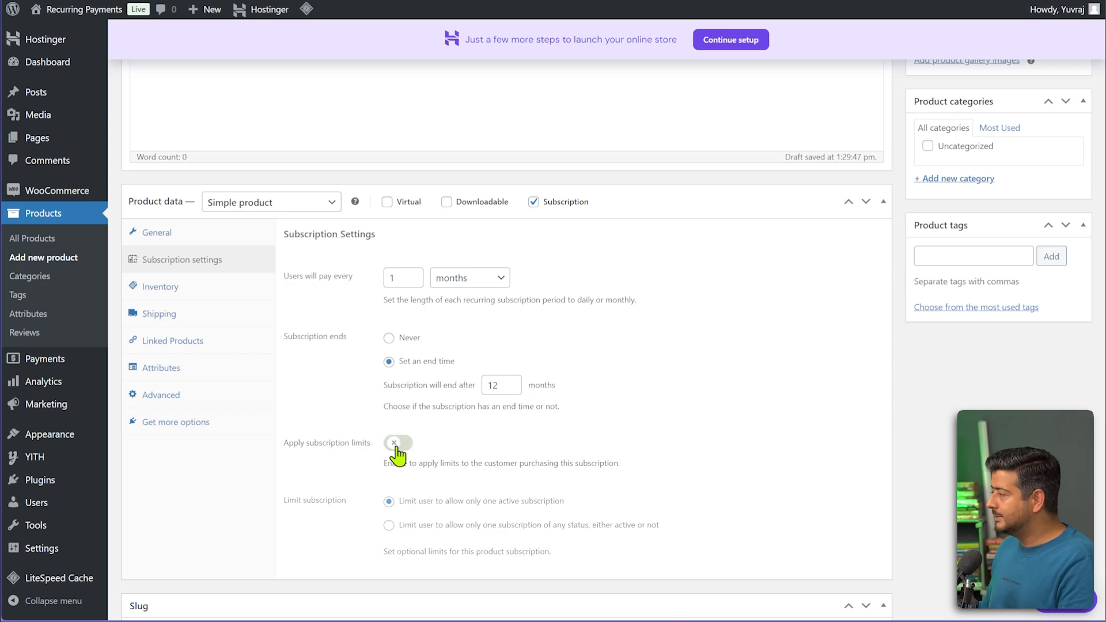
left_click(412, 343)
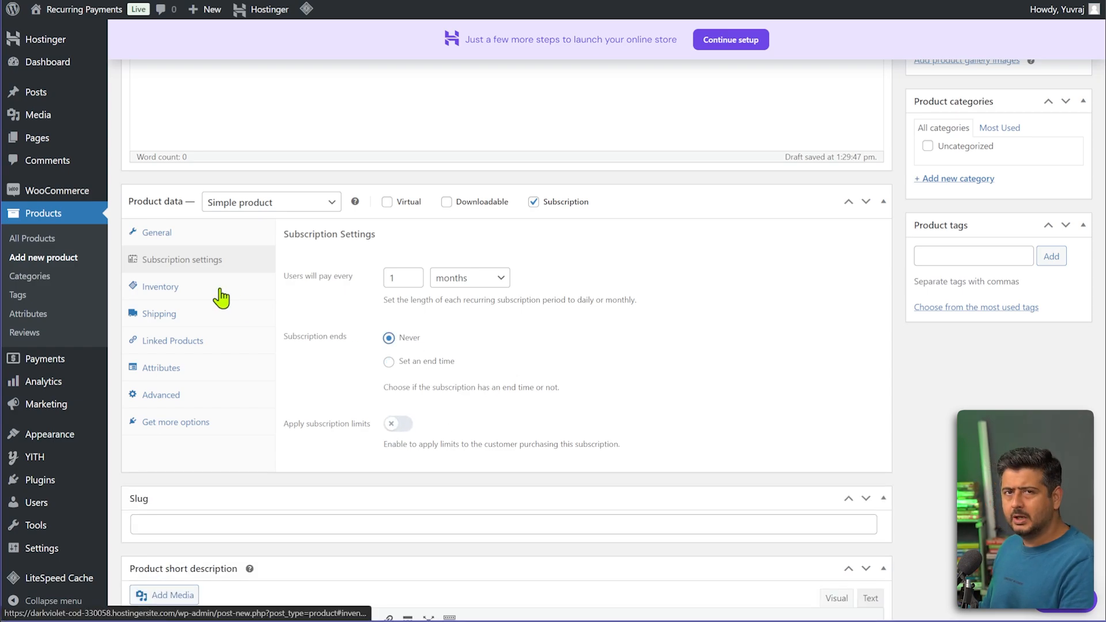
Check the Book Club product's inventory settings, then publish the product.
left_click(220, 292)
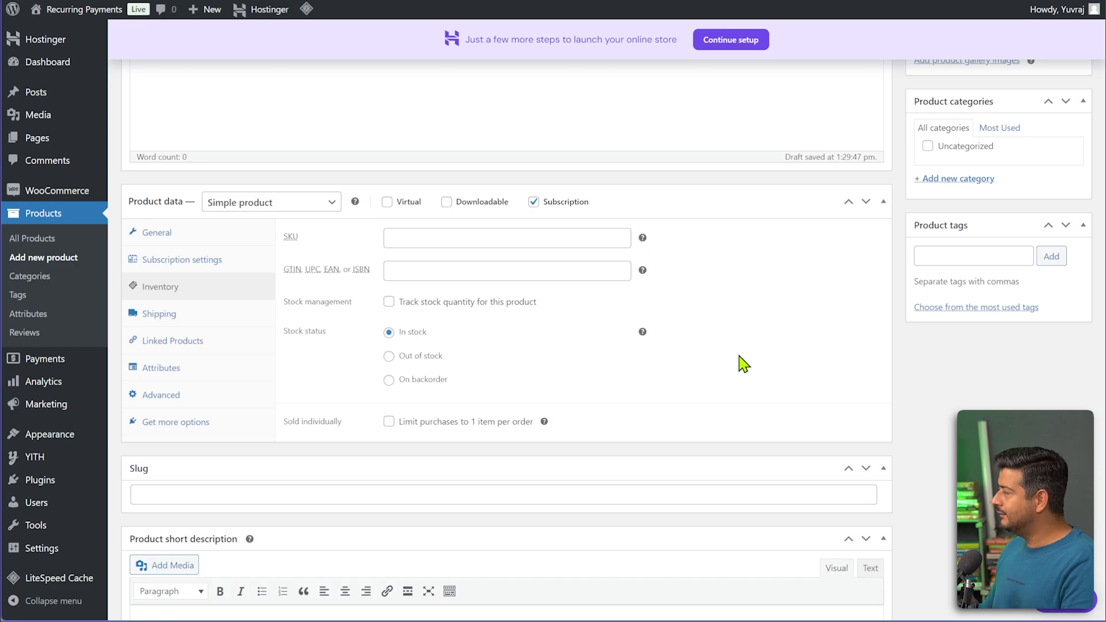
scroll(743, 363, "up", 7)
left_click(1062, 324)
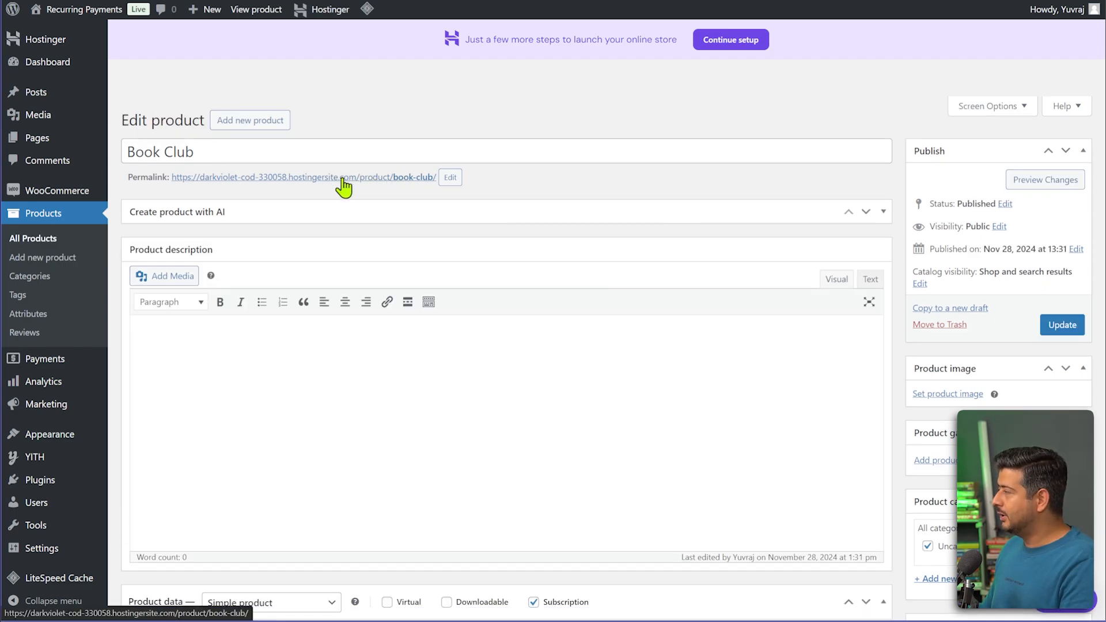
Open the Book Club permalink in a new tab to view its live $49.00 / month page.
right_click(328, 175)
left_click(344, 184)
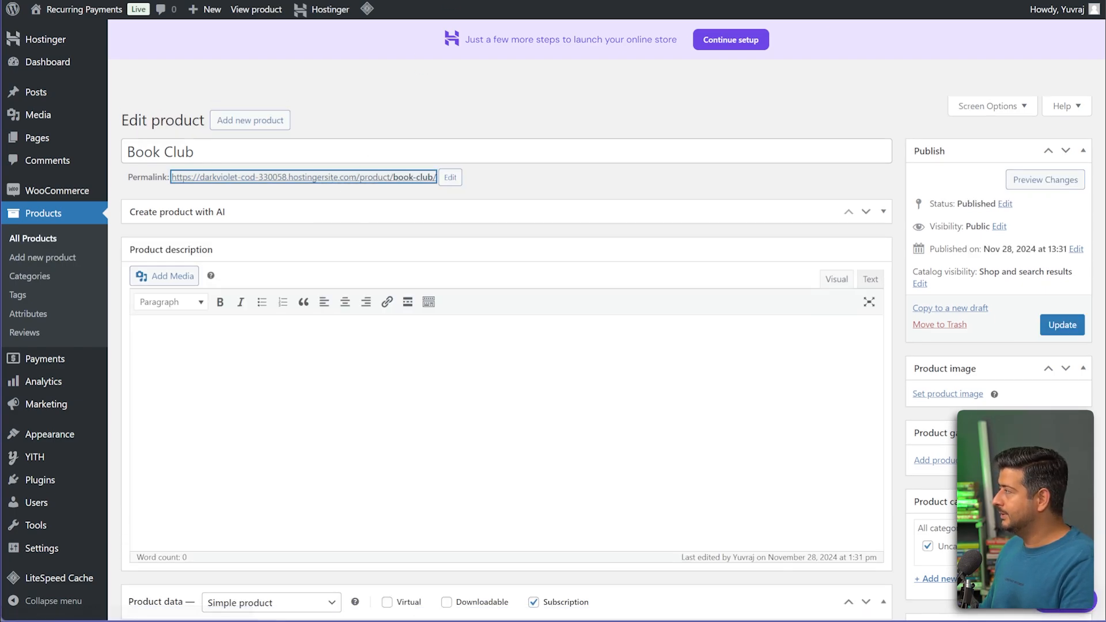
left_click(507, 1)
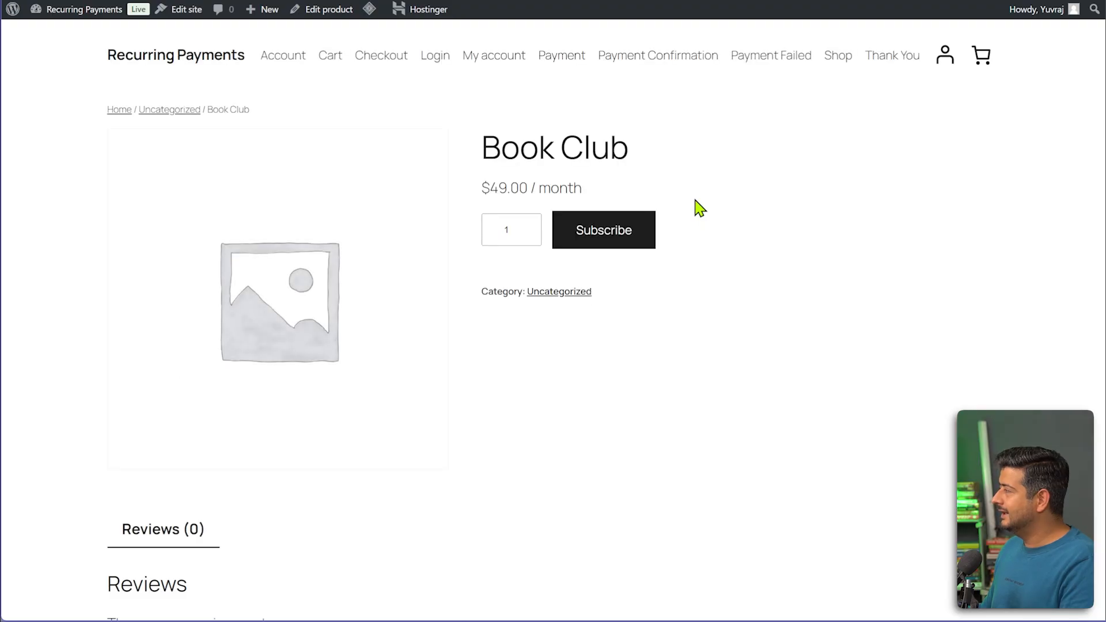